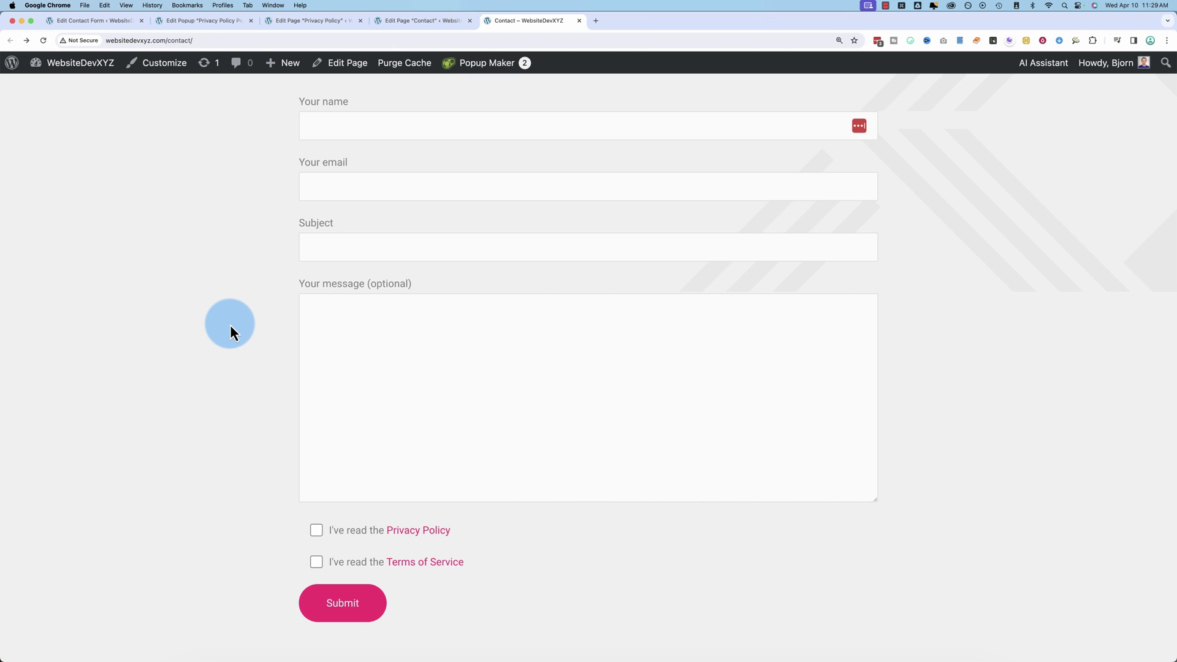
Autofill the contact form's name and email, with subject 'Test Subject' and message 'Test'.
left_click(320, 122)
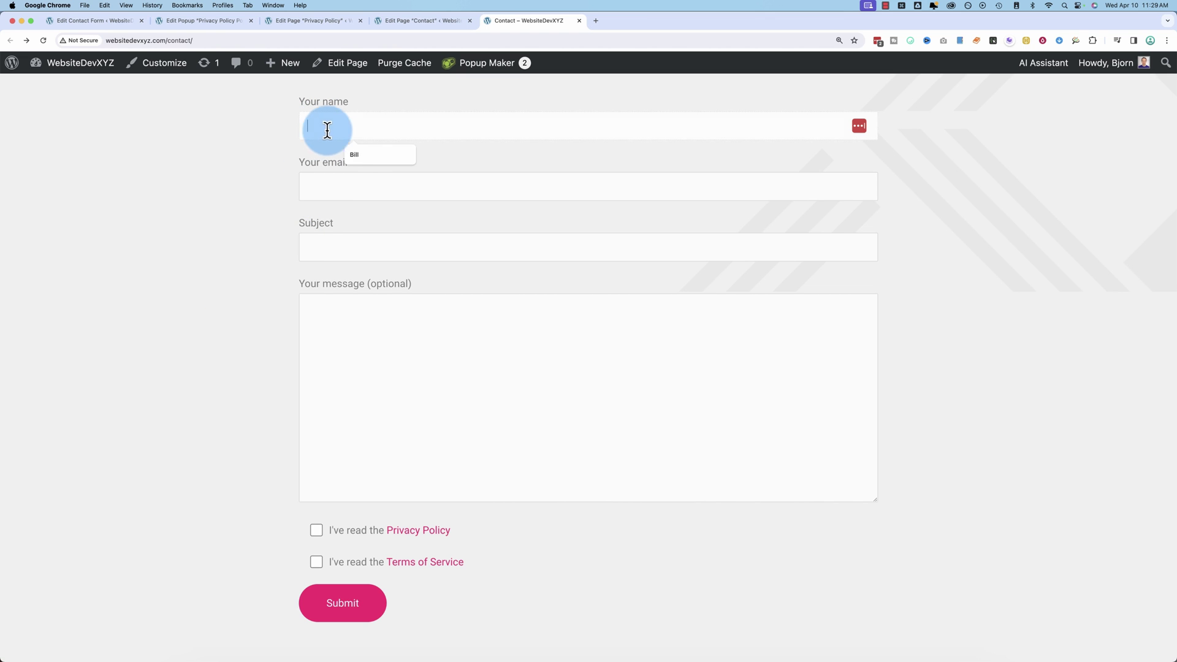
left_click(355, 153)
left_click(354, 185)
left_click(337, 250)
left_click(341, 271)
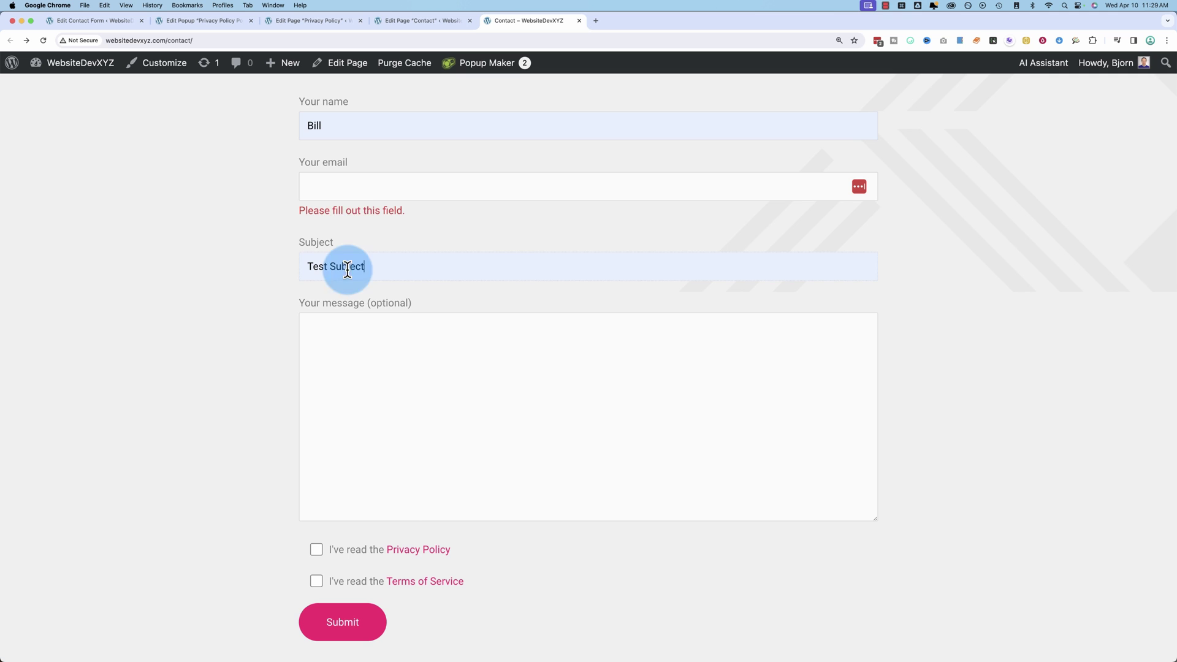
left_click(341, 186)
left_click(392, 214)
Try submitting without consent, then tick and untick the Privacy Policy and Terms of Service boxes.
scroll(294, 530, "down", 2)
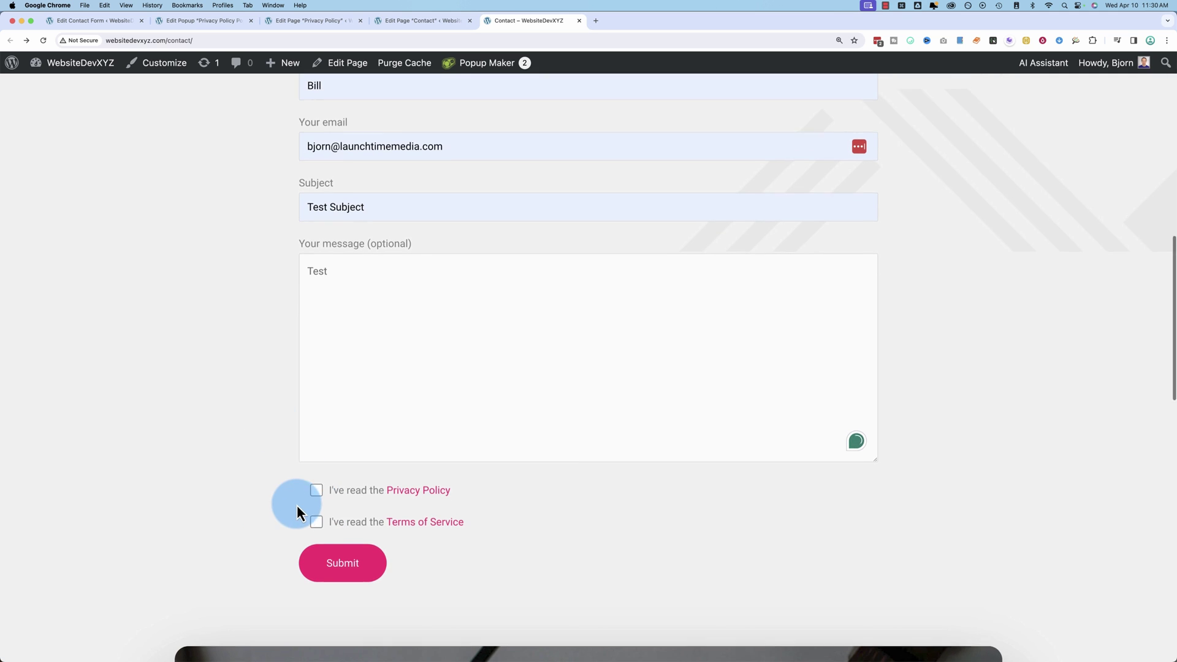
scroll(297, 512, "down", 3)
left_click(370, 505)
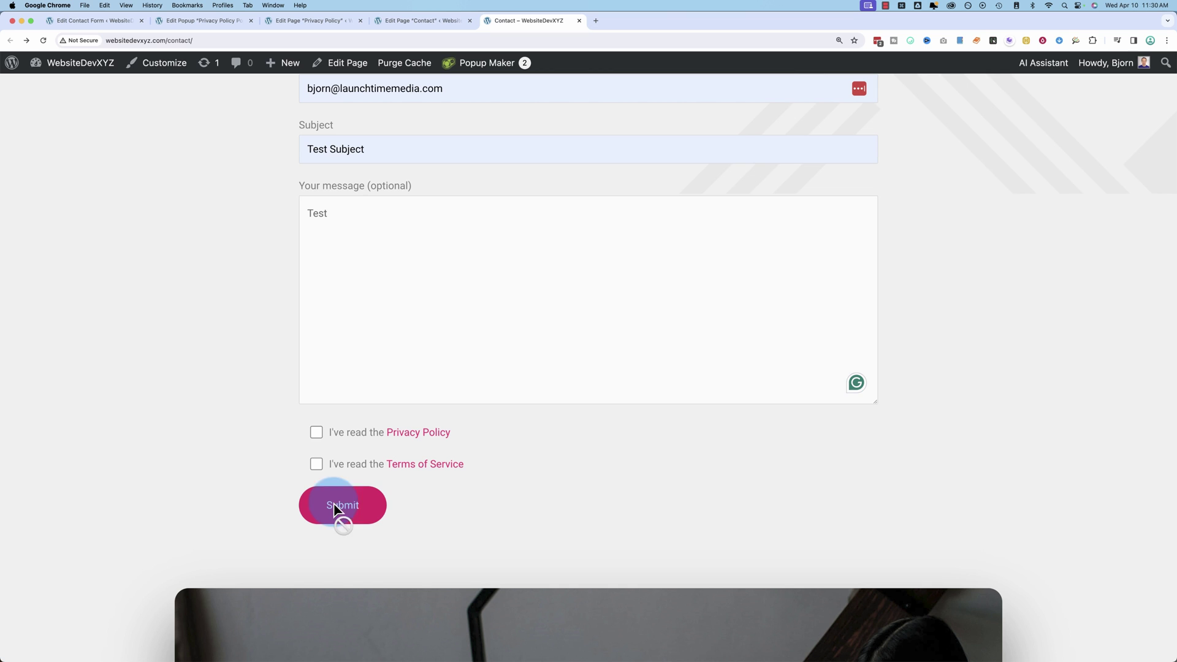
left_click(348, 516)
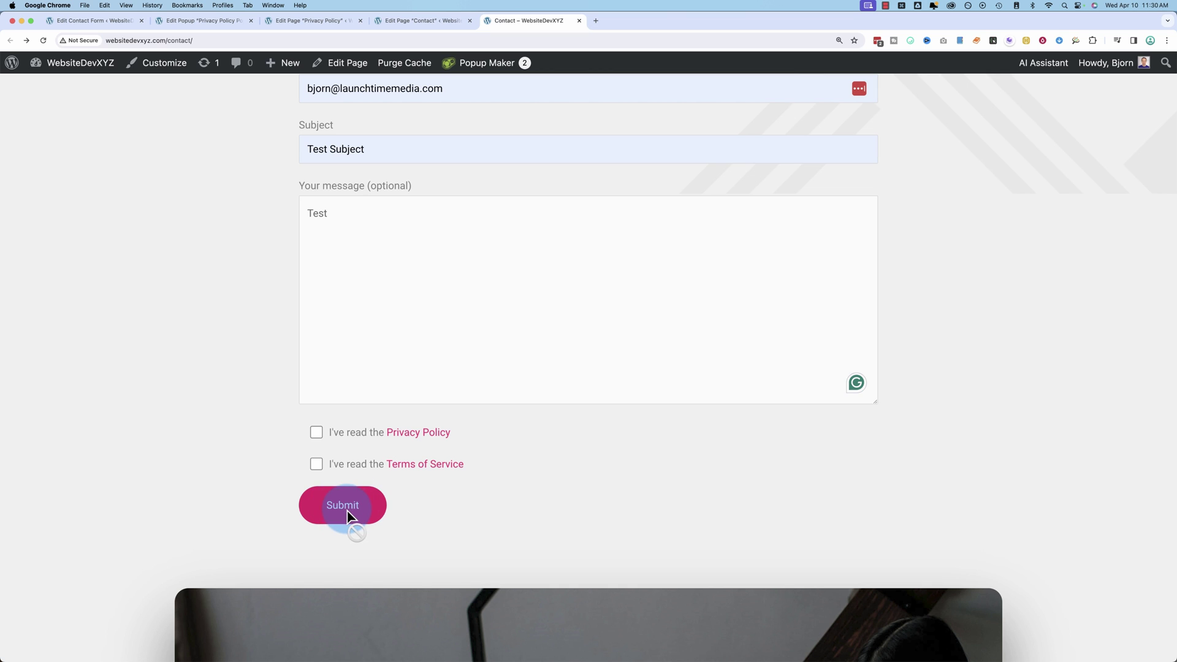
left_click(317, 434)
left_click(316, 464)
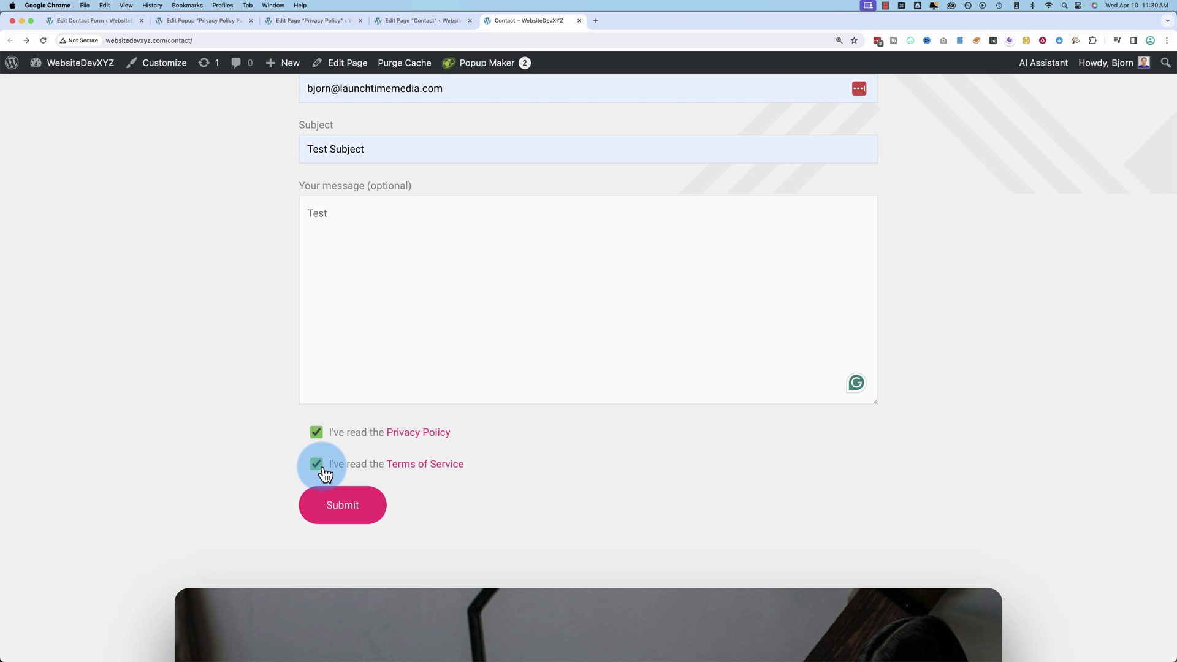
left_click(317, 464)
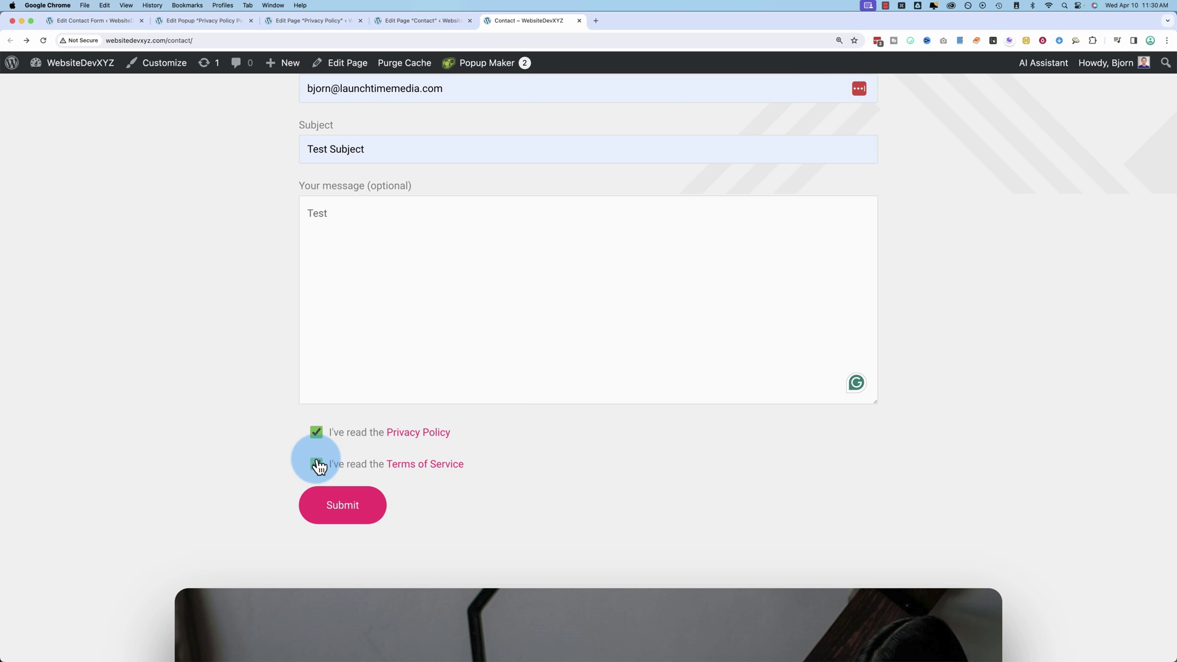
left_click(316, 435)
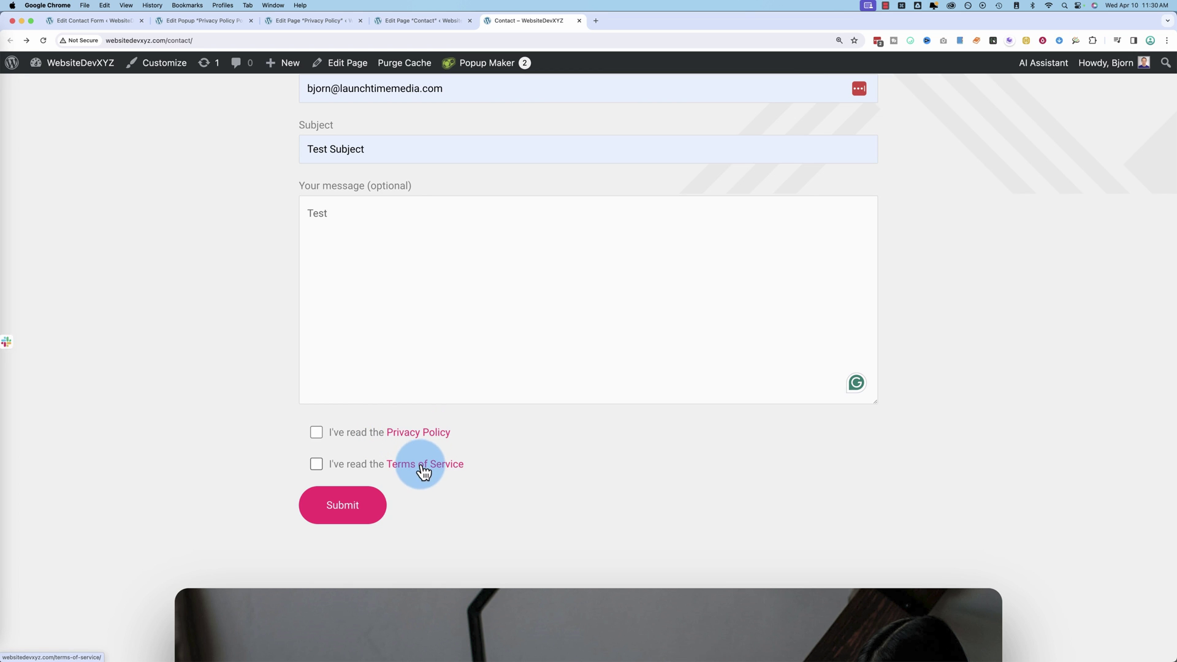
Preview the Privacy Policy popup from its link, scrolling through it before closing it.
left_click(424, 435)
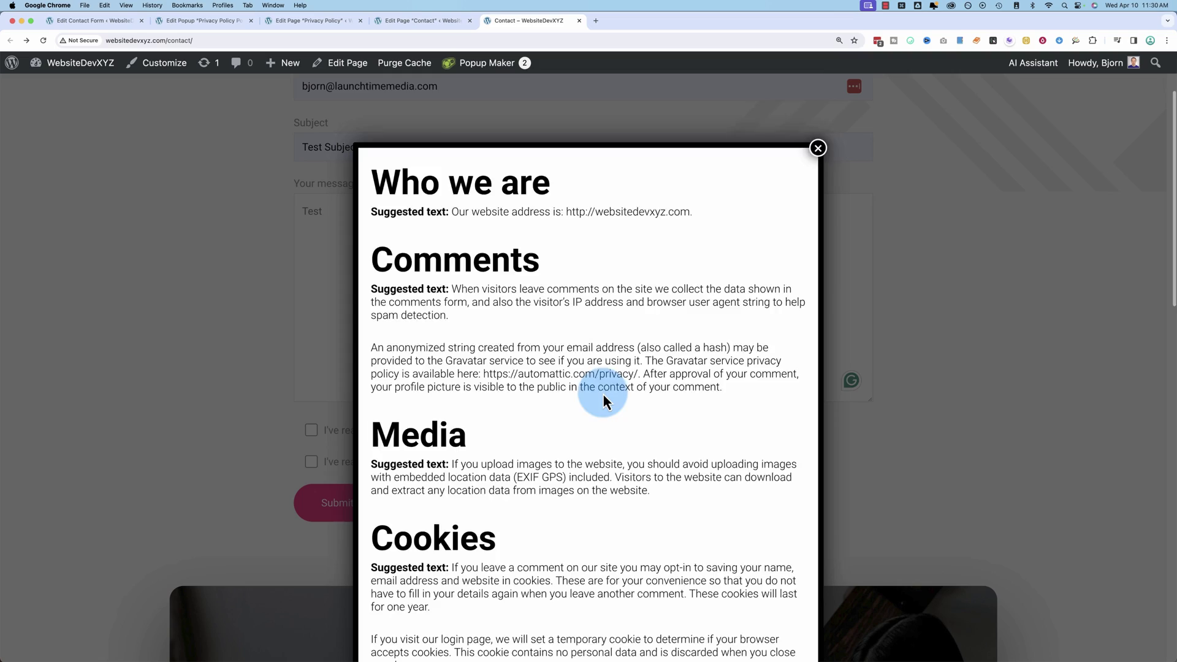
scroll(602, 393, "down", 15)
scroll(601, 394, "up", 15)
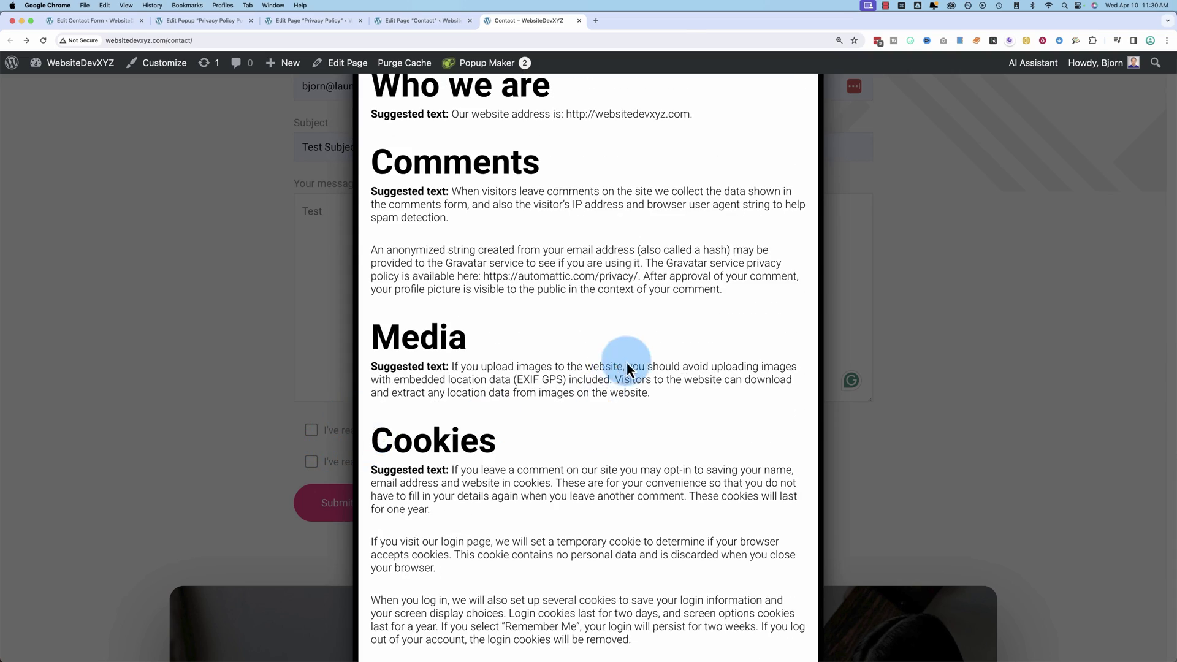
scroll(623, 362, "up", 3)
left_click(817, 258)
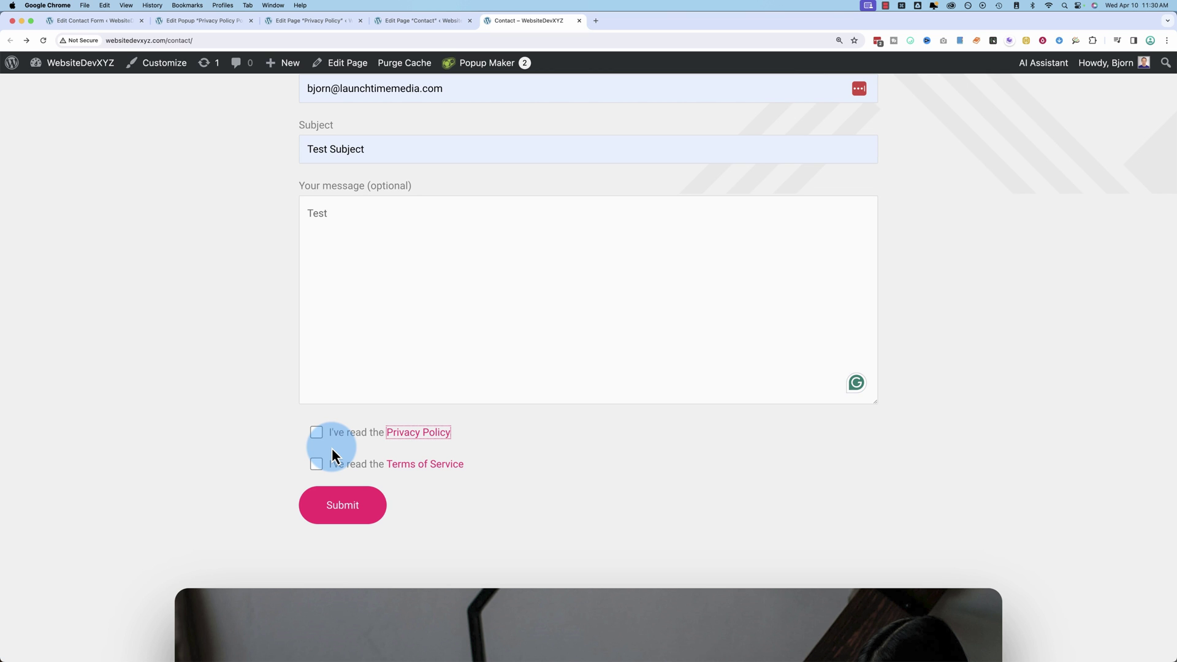
Accept both Privacy Policy and Terms of Service, submit the form, and select the confirmation text.
left_click(317, 435)
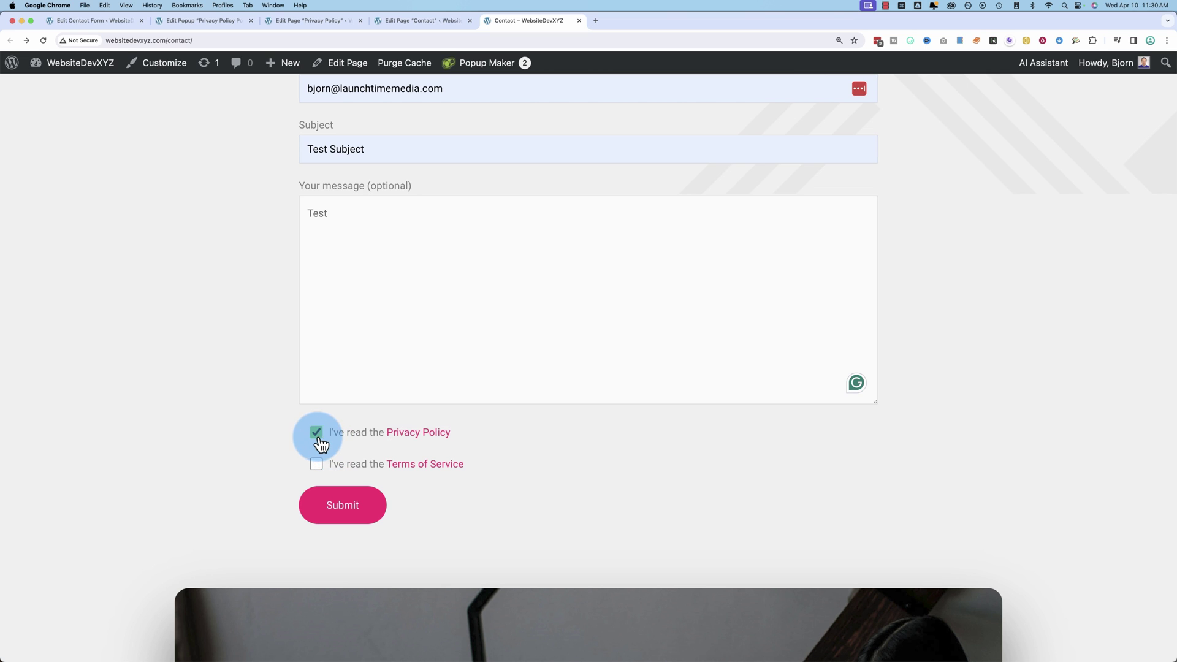
left_click(317, 464)
scroll(284, 472, "down", 1)
left_click(322, 494)
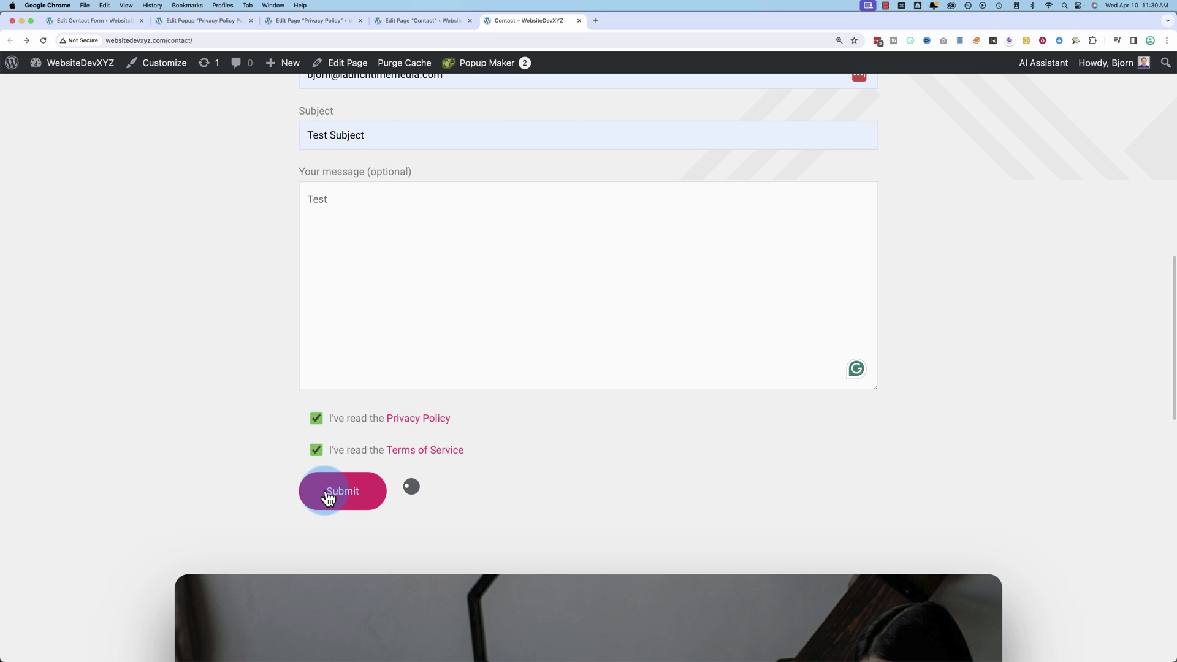
scroll(233, 505, "down", 3)
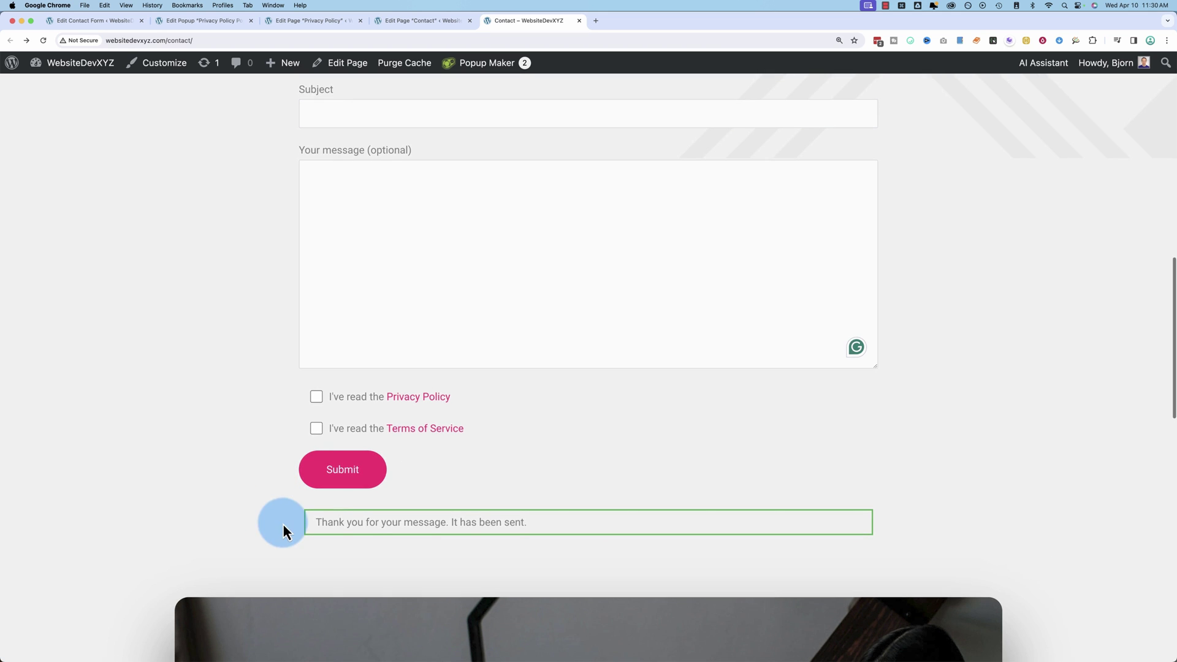
left_click_drag(325, 441, 609, 454)
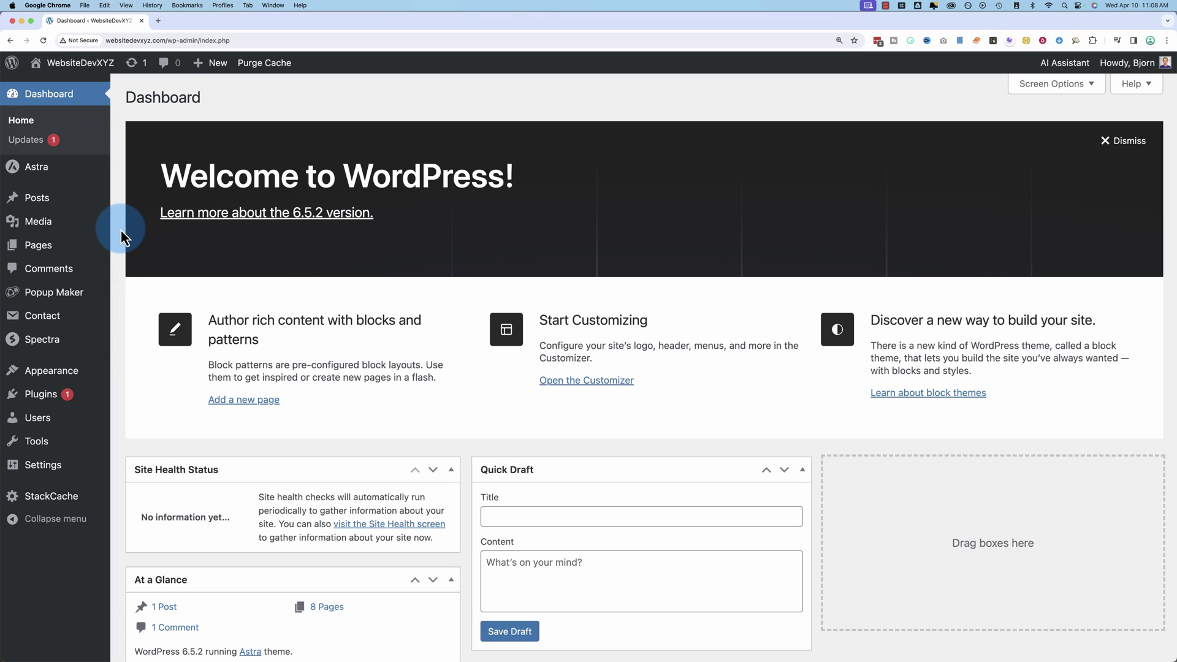
Search the plugins for 'Contact form 7', see it is active, and go to Contact > Contact Forms.
mouse_move(33, 402)
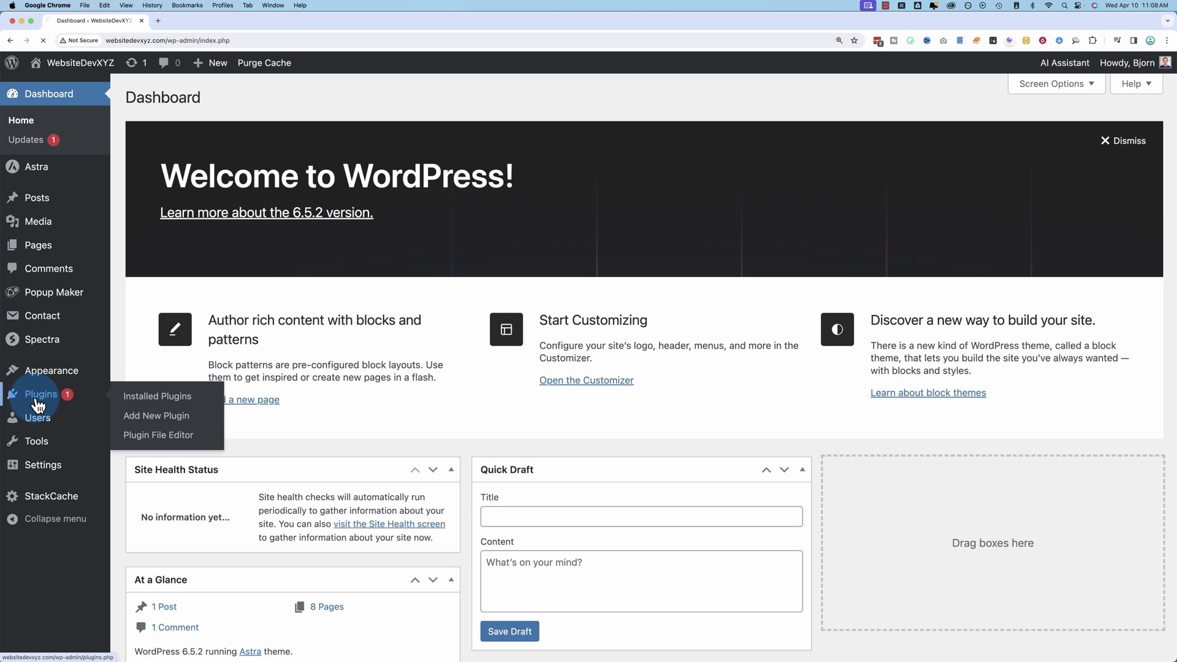
left_click(163, 392)
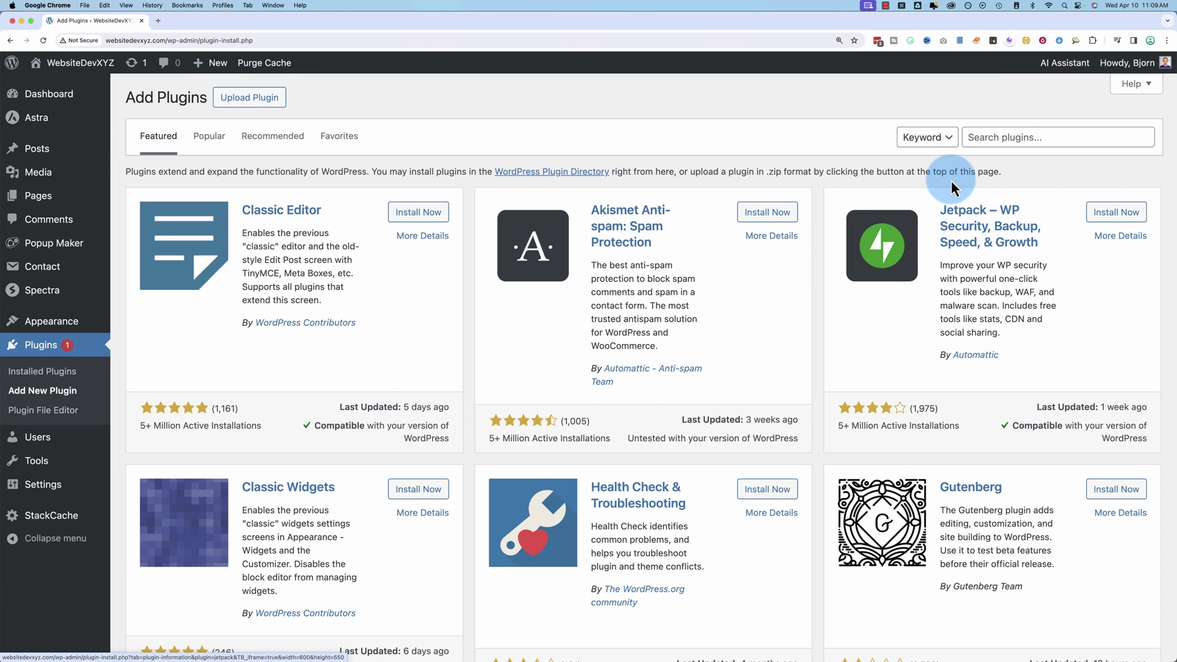
left_click(984, 136)
type("Contact form 7")
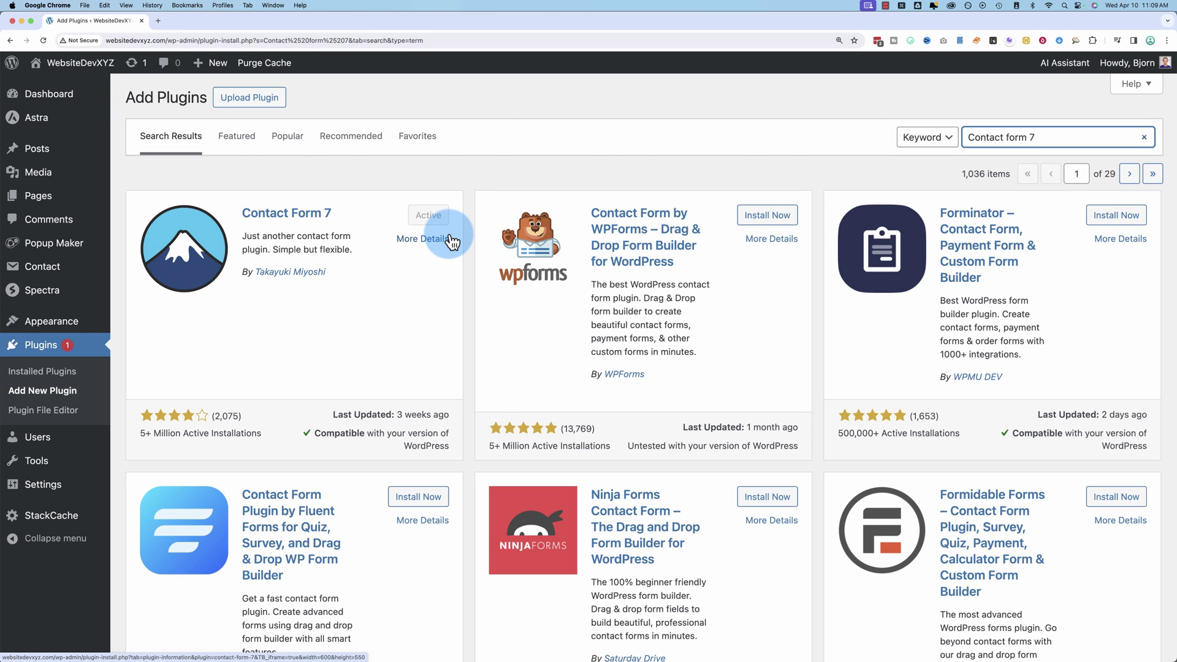
mouse_move(98, 270)
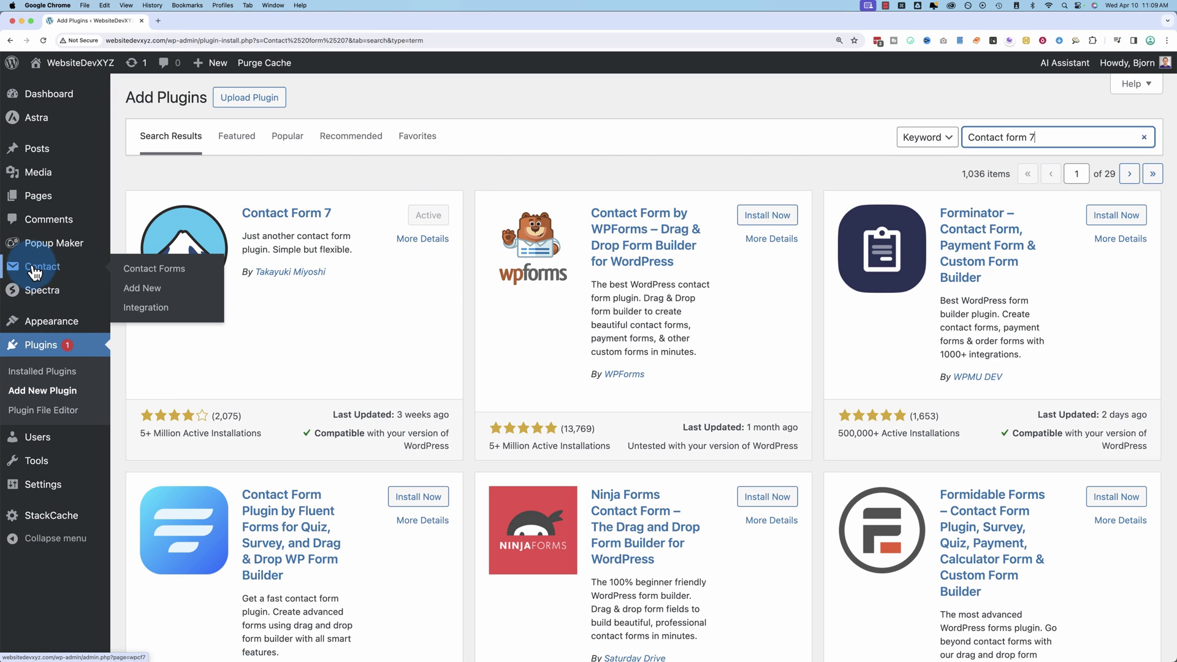
left_click(123, 276)
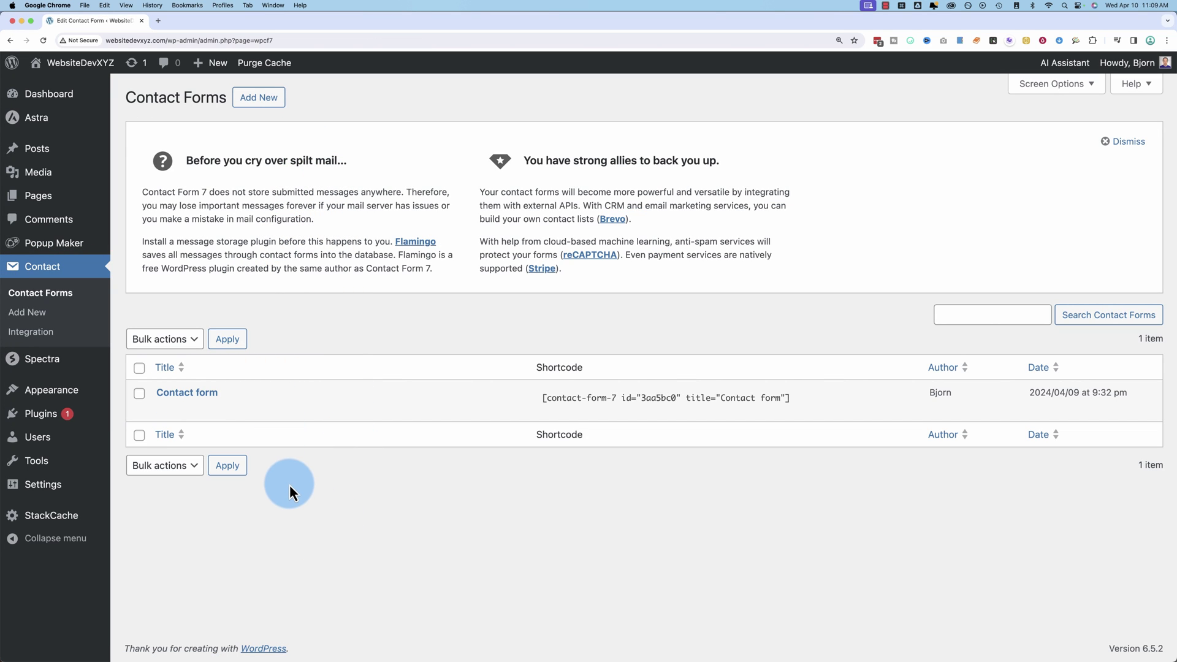
Create a new contact form titled 'Contact Form 7 Legalese Acceptance'.
left_click(258, 97)
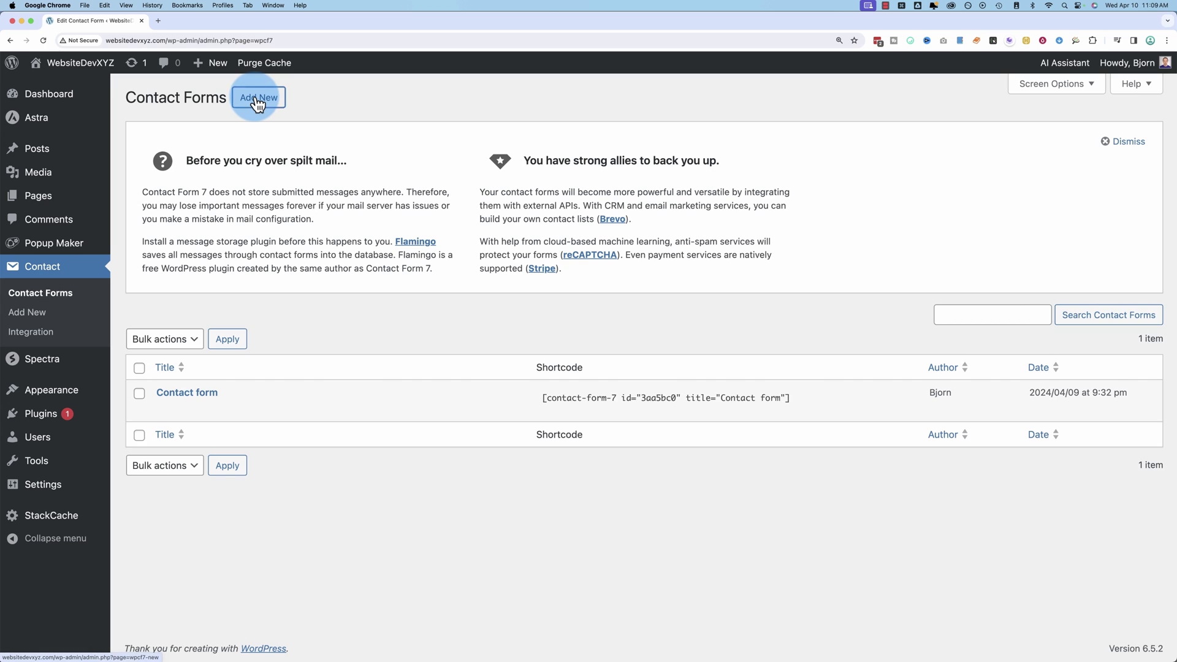
left_click(216, 133)
type("Contact Form 7 Terms of Service Acceptance")
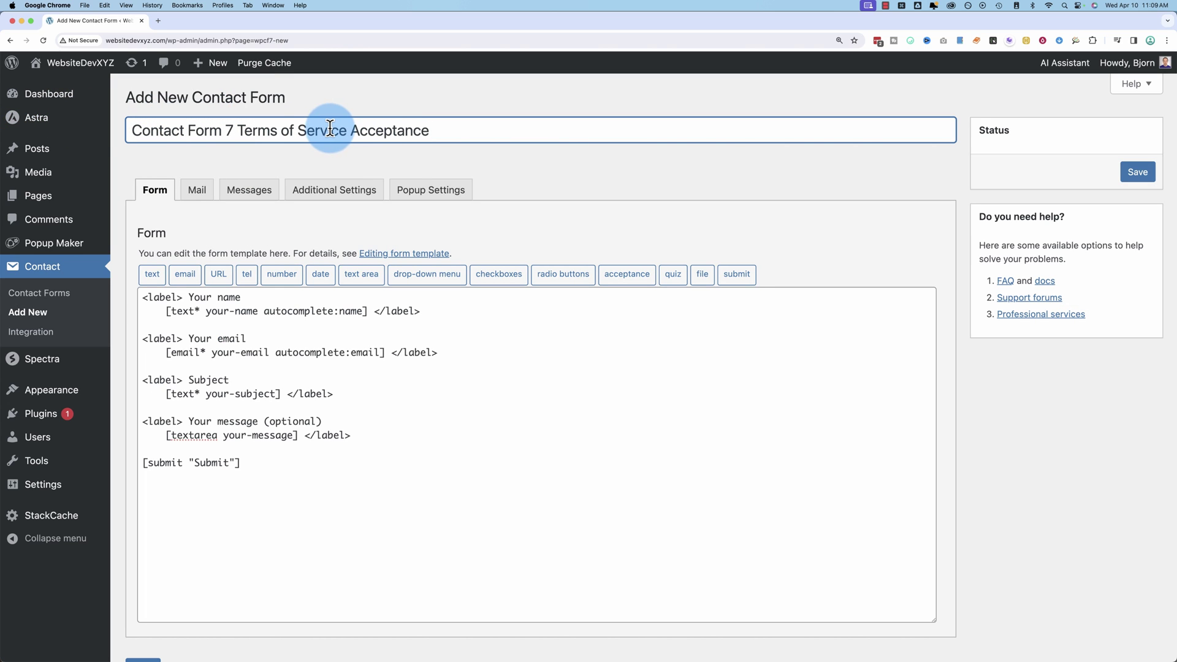
left_click_drag(325, 130, 261, 135)
type("Legalese")
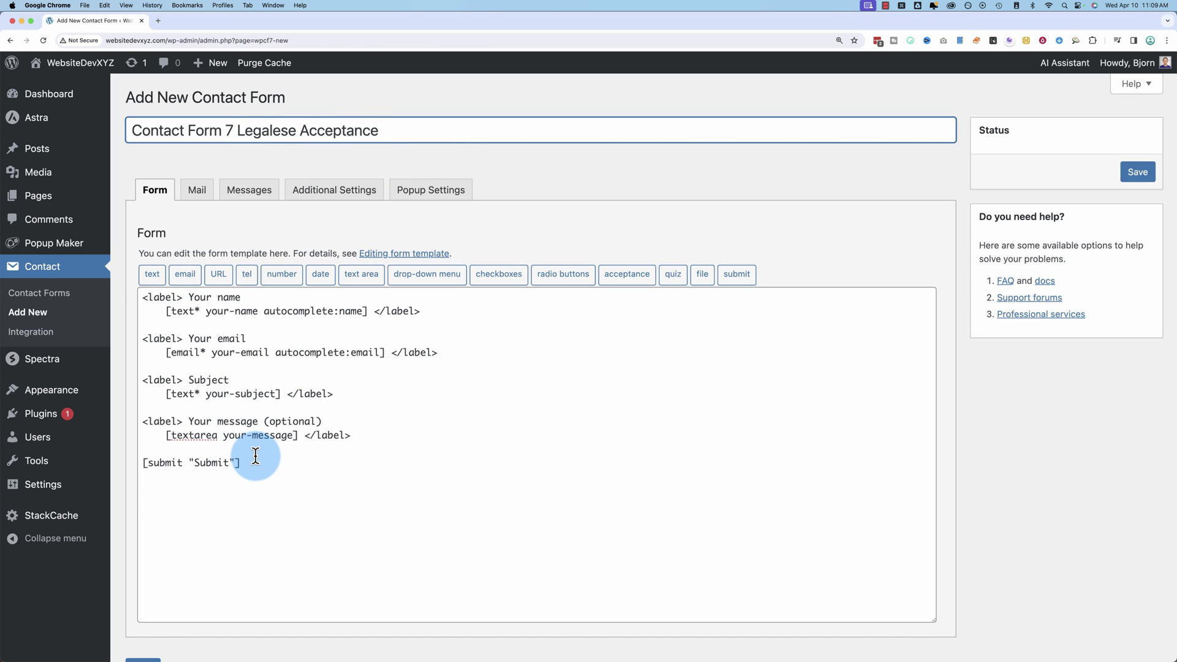
Insert blank lines in the form template just above the [submit] tag.
left_click(366, 436)
key("Return")
key("Return")
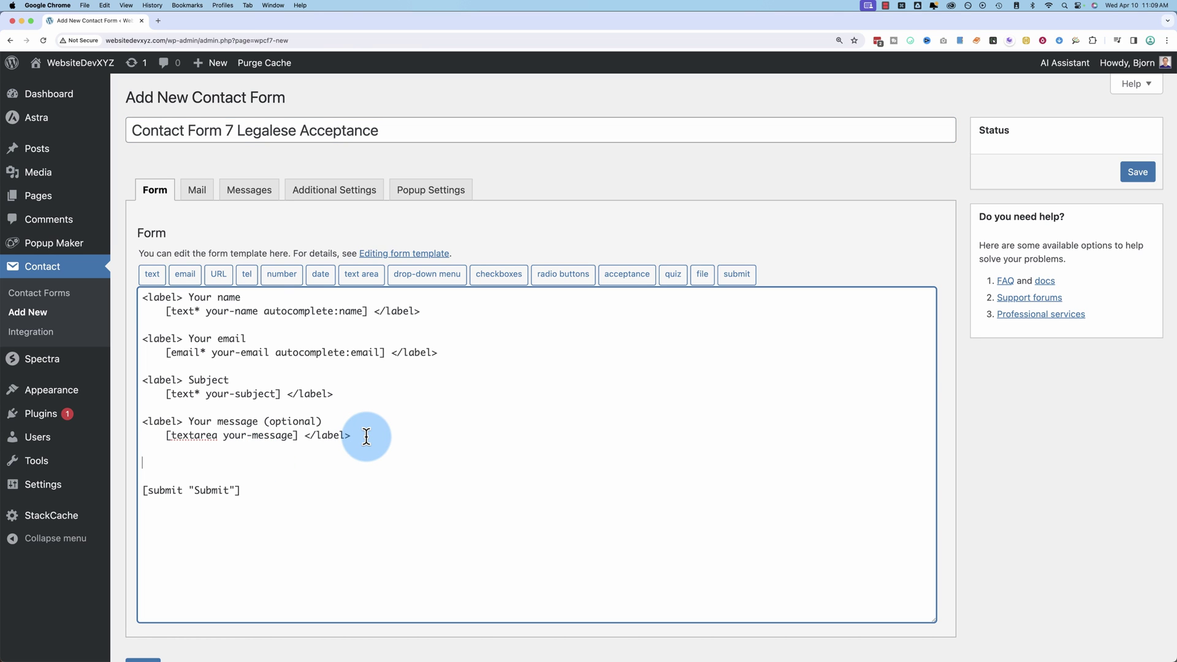
left_click(240, 490)
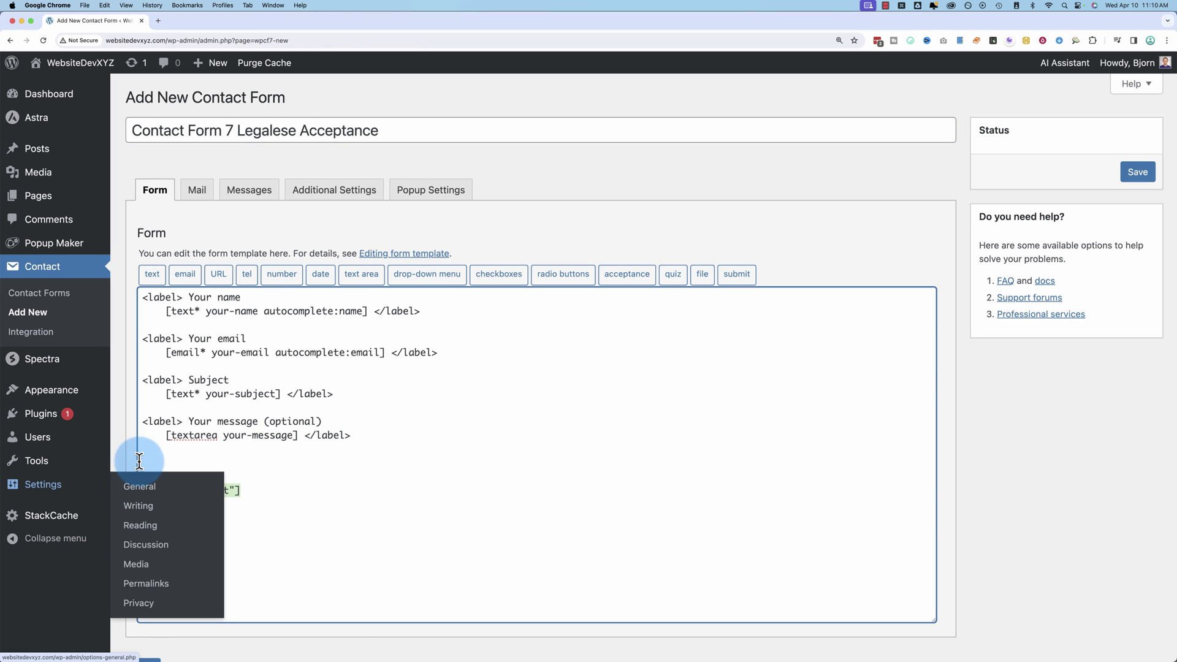
left_click_drag(267, 497, 140, 294)
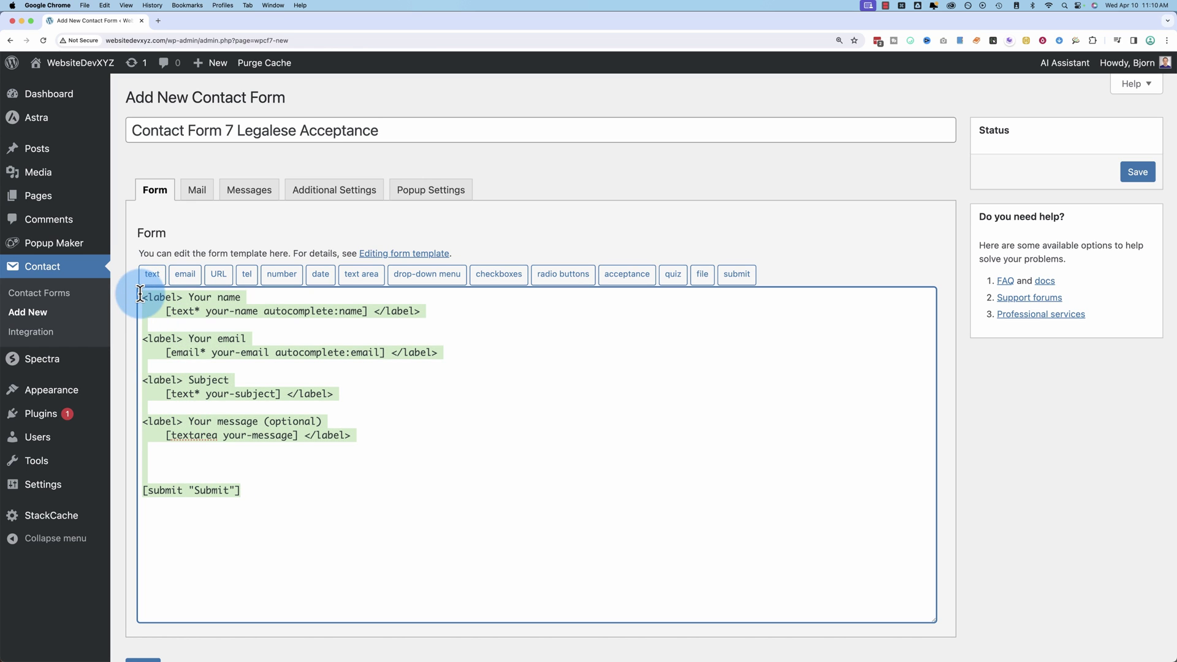
left_click(274, 454)
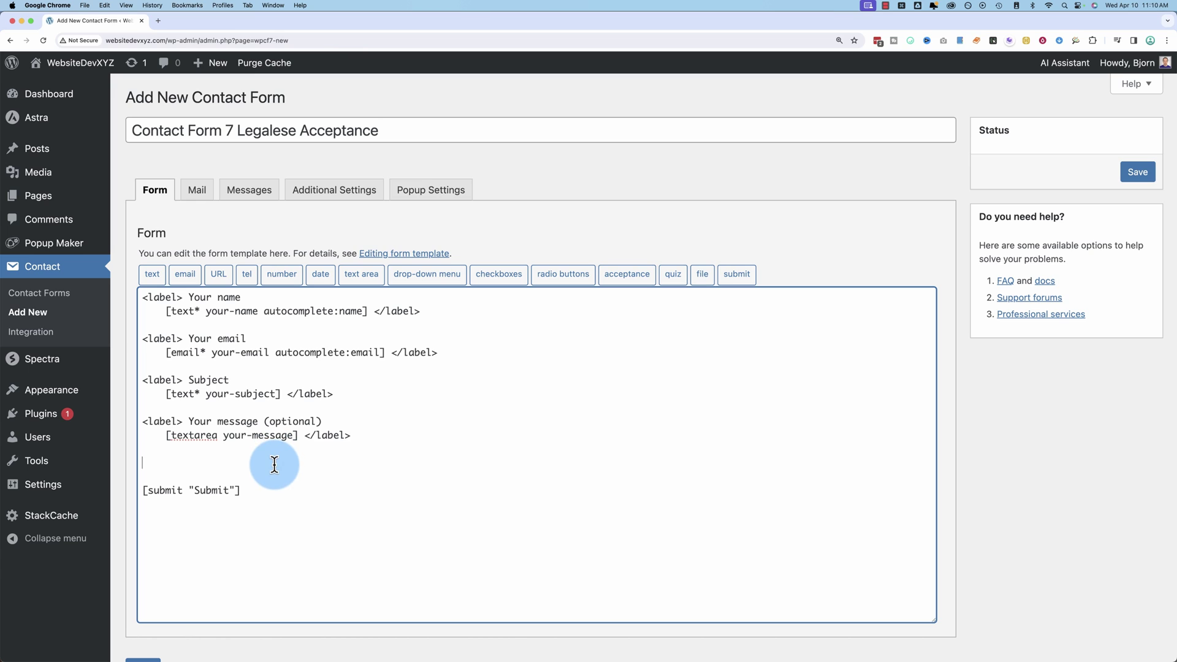
left_click(307, 494)
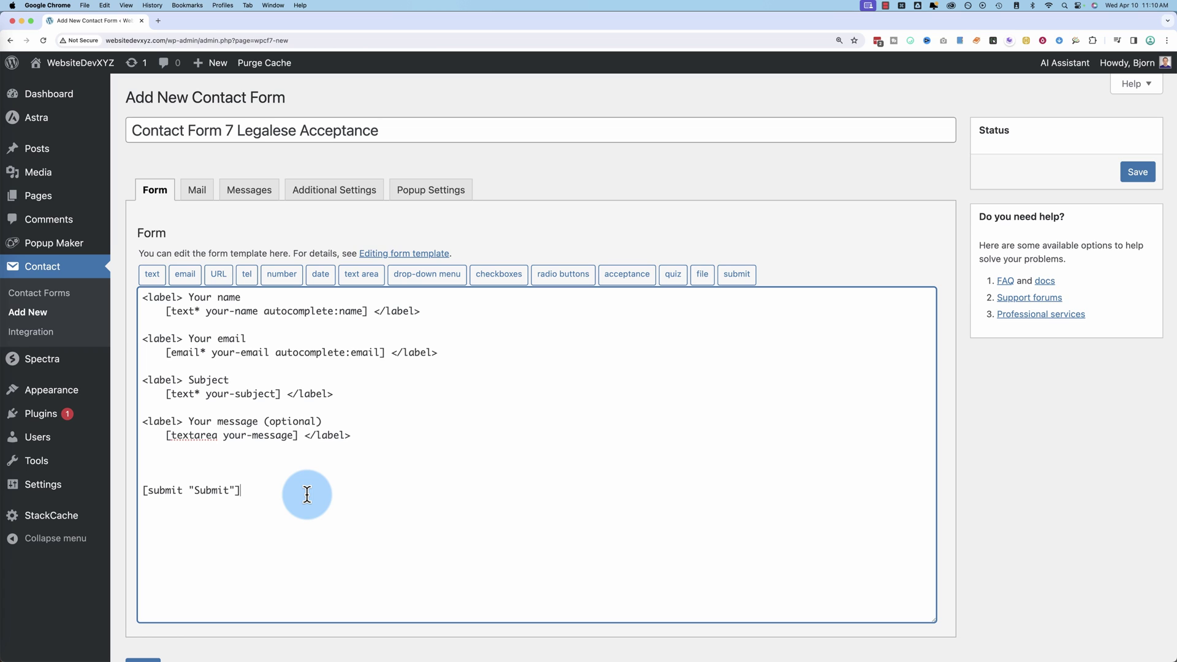
left_click(147, 464)
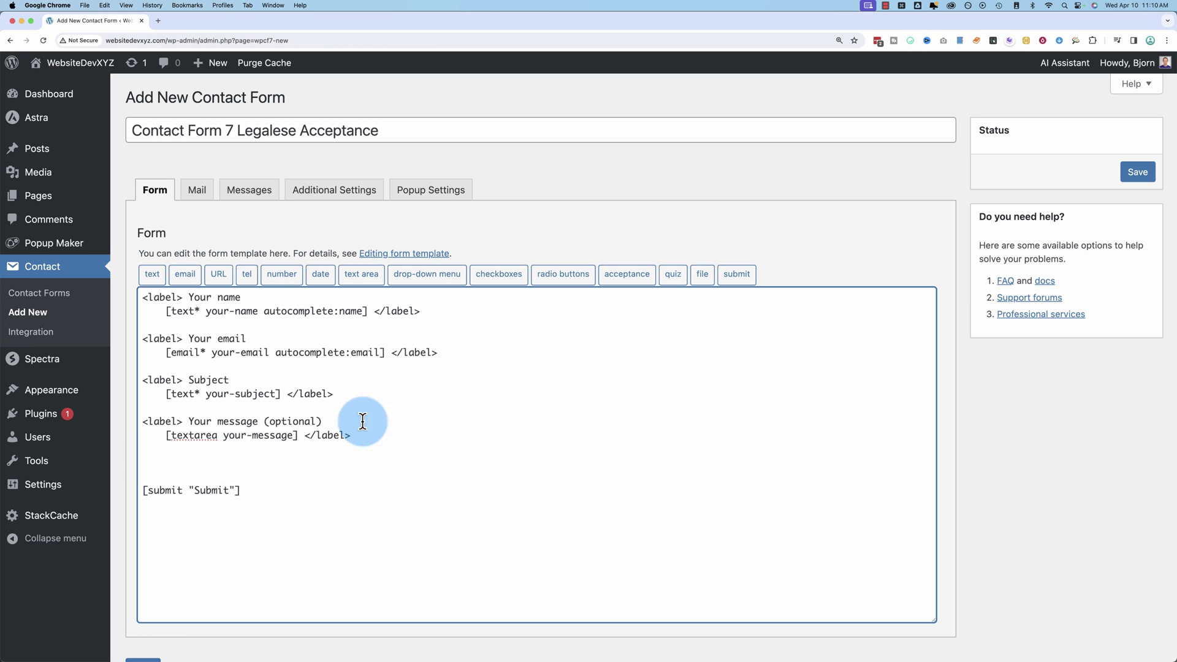
In the acceptance tag generator, set the condition to 'I've read the Privacy Policy'.
left_click(629, 275)
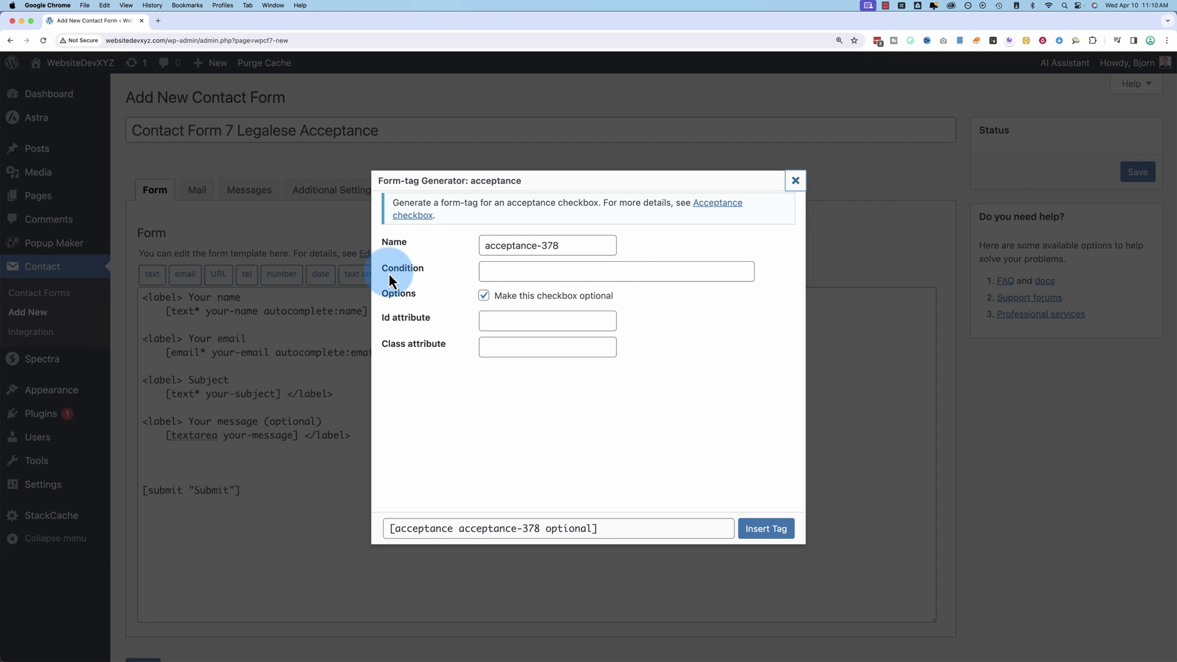
left_click(506, 269)
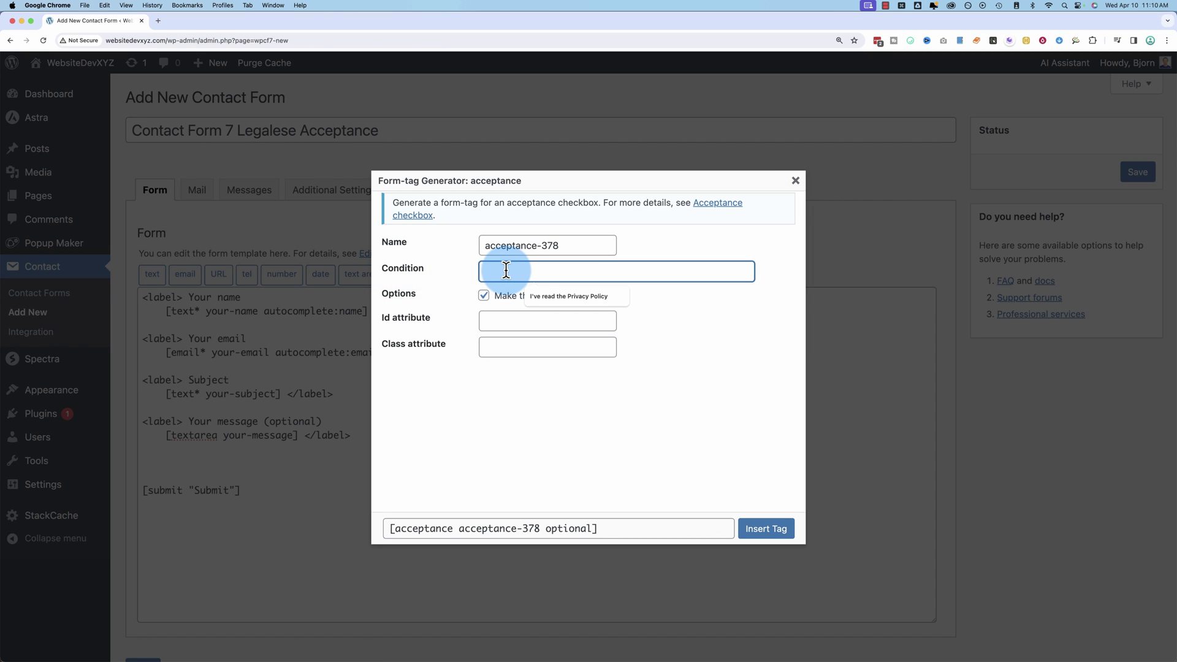
left_click(550, 299)
left_click(494, 272)
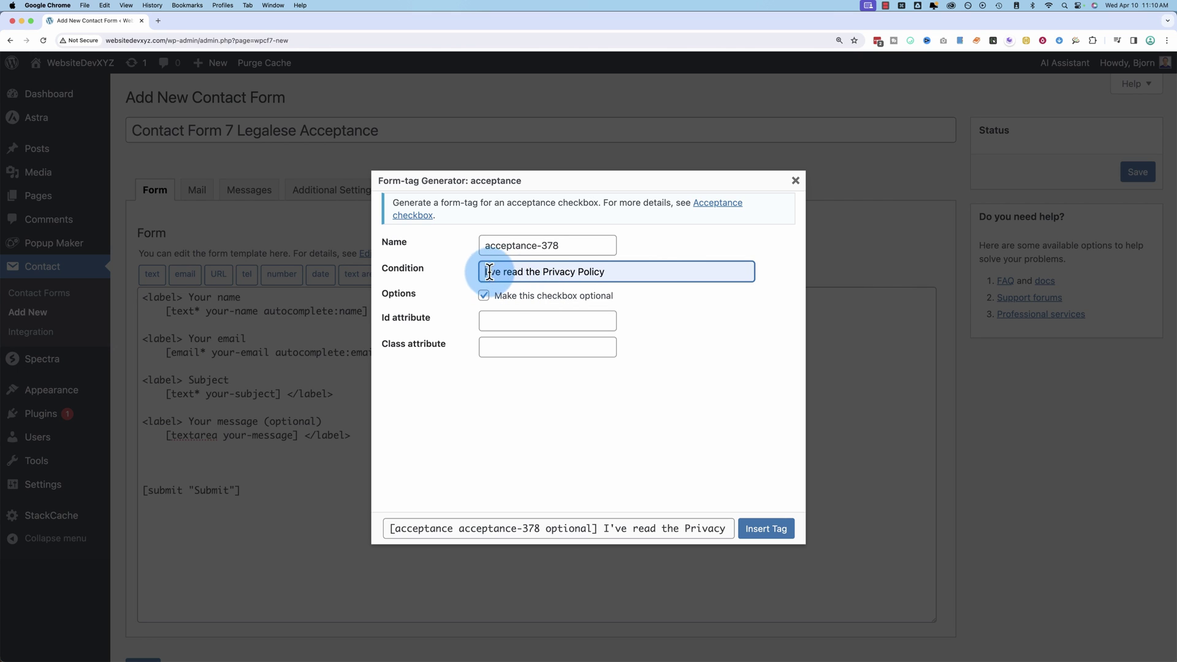
left_click_drag(487, 271, 675, 260)
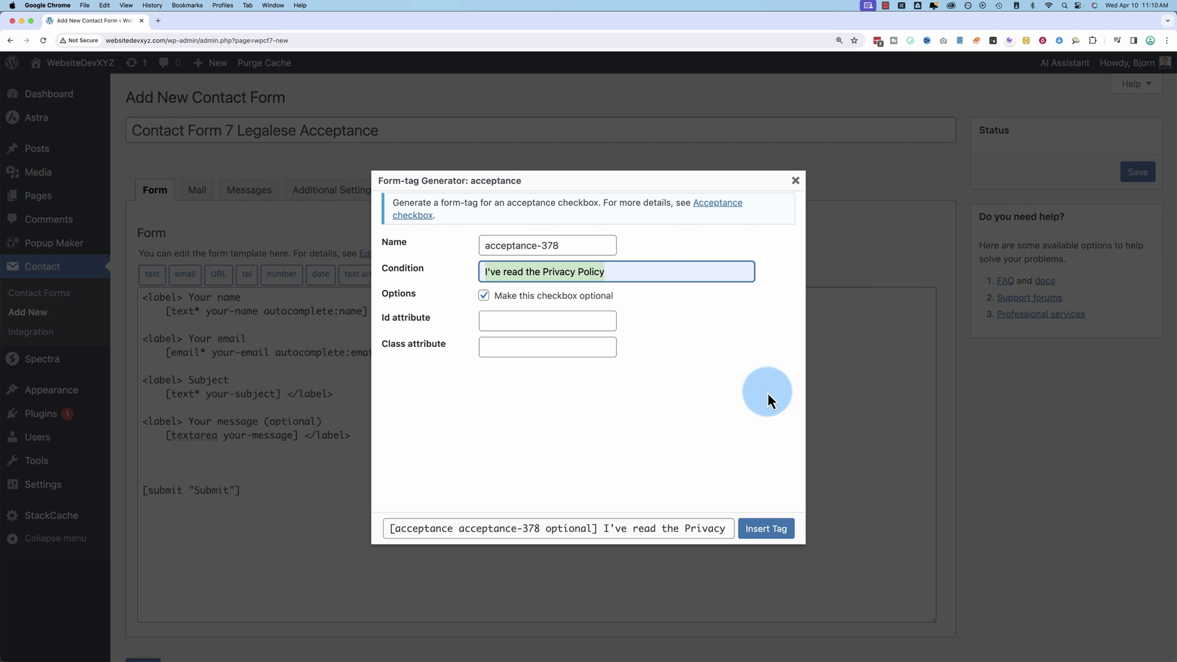
Insert the acceptance tag into the template and save the form.
left_click(777, 533)
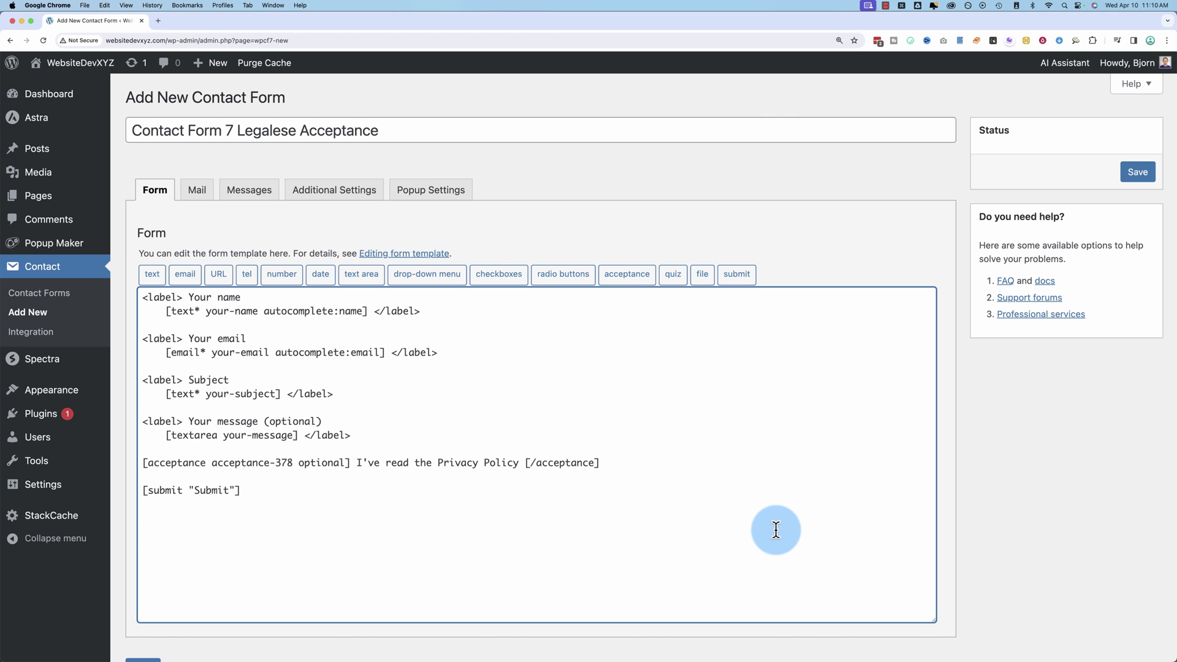
left_click_drag(344, 462, 510, 461)
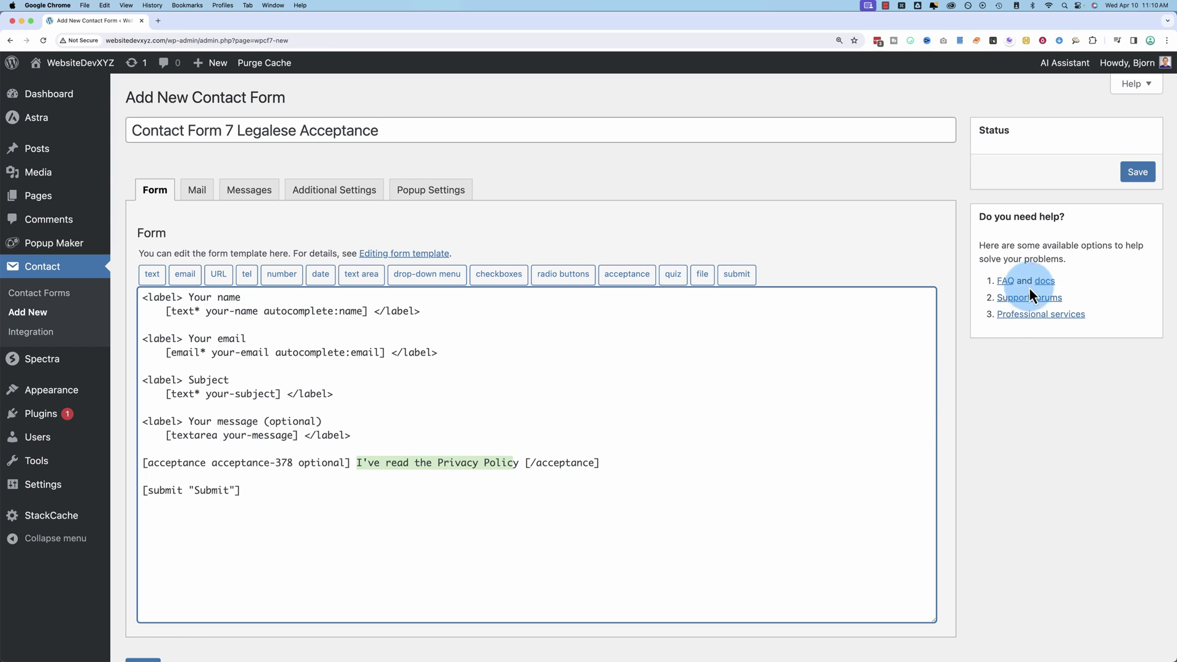
left_click(1137, 172)
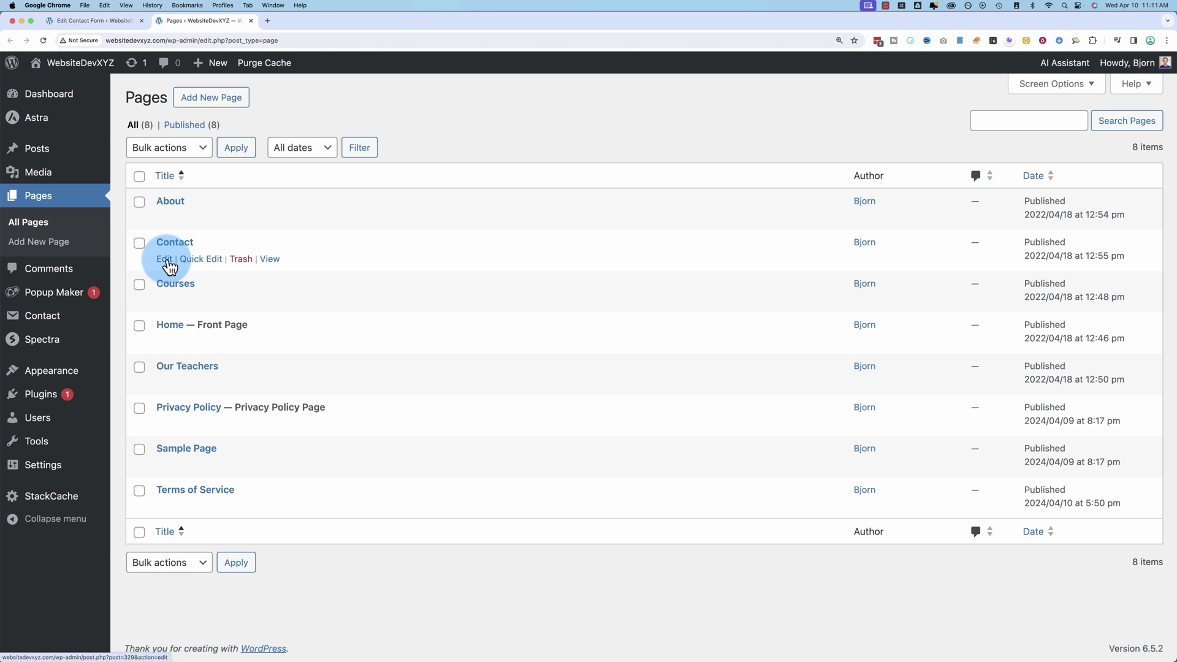
Switch the Contact page's CF7 block to 'Contact Form 7 Legalese Acceptance' and update the page.
left_click(165, 261)
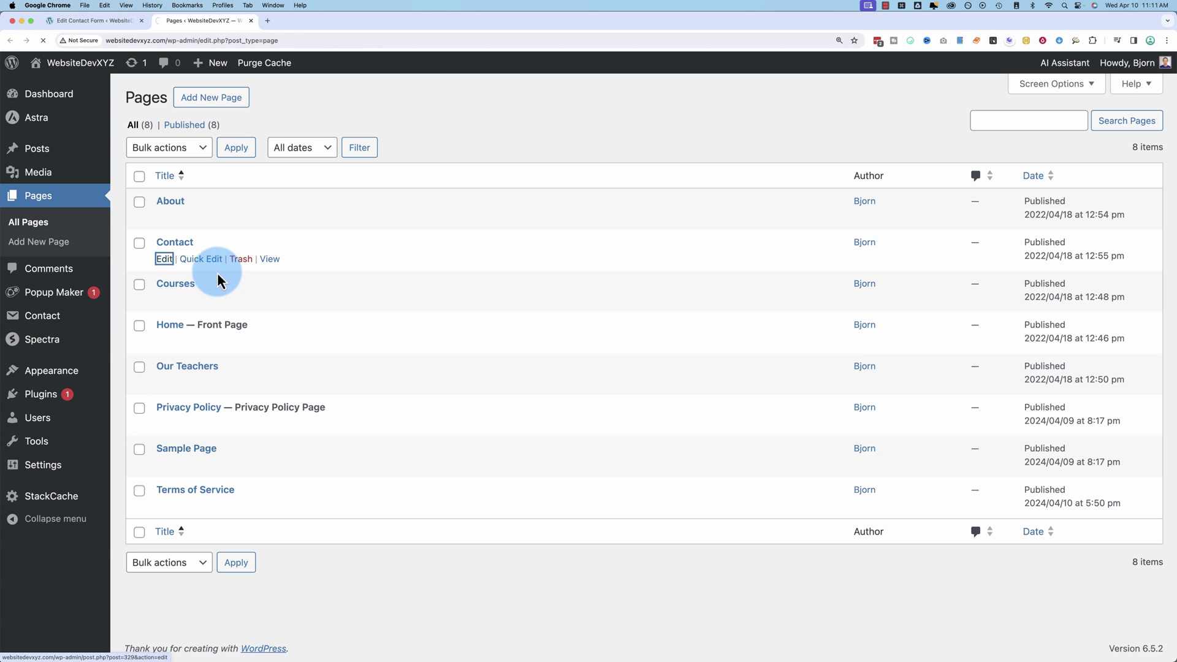
scroll(356, 363, "down", 5)
scroll(356, 363, "down", 2)
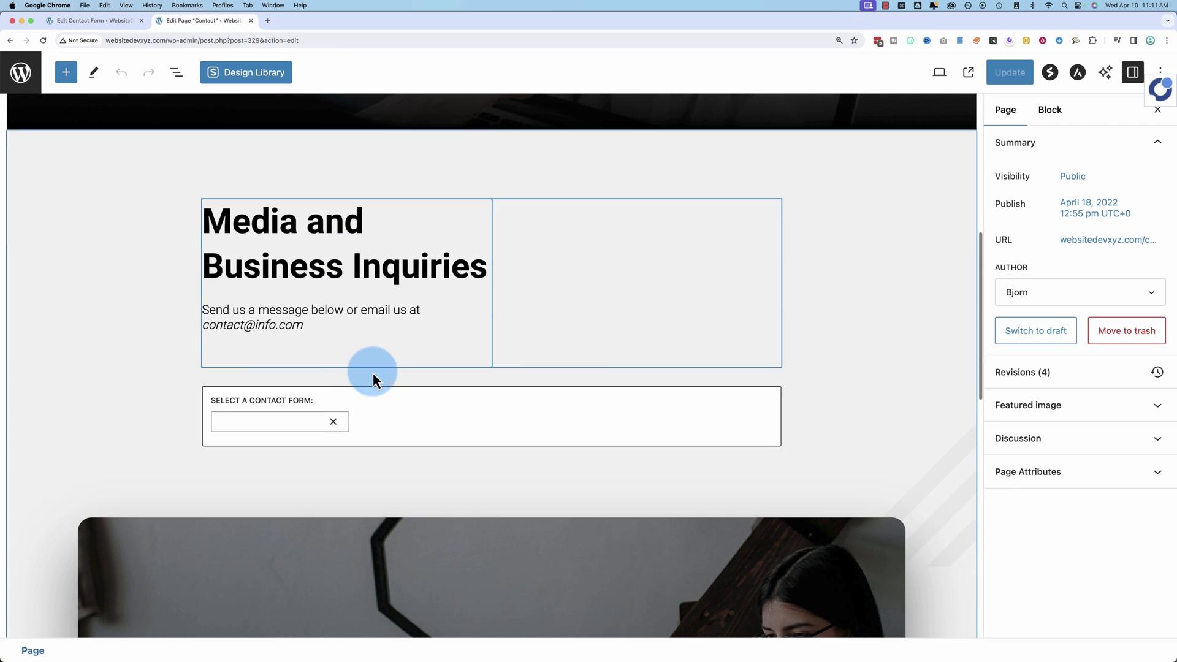
left_click(288, 420)
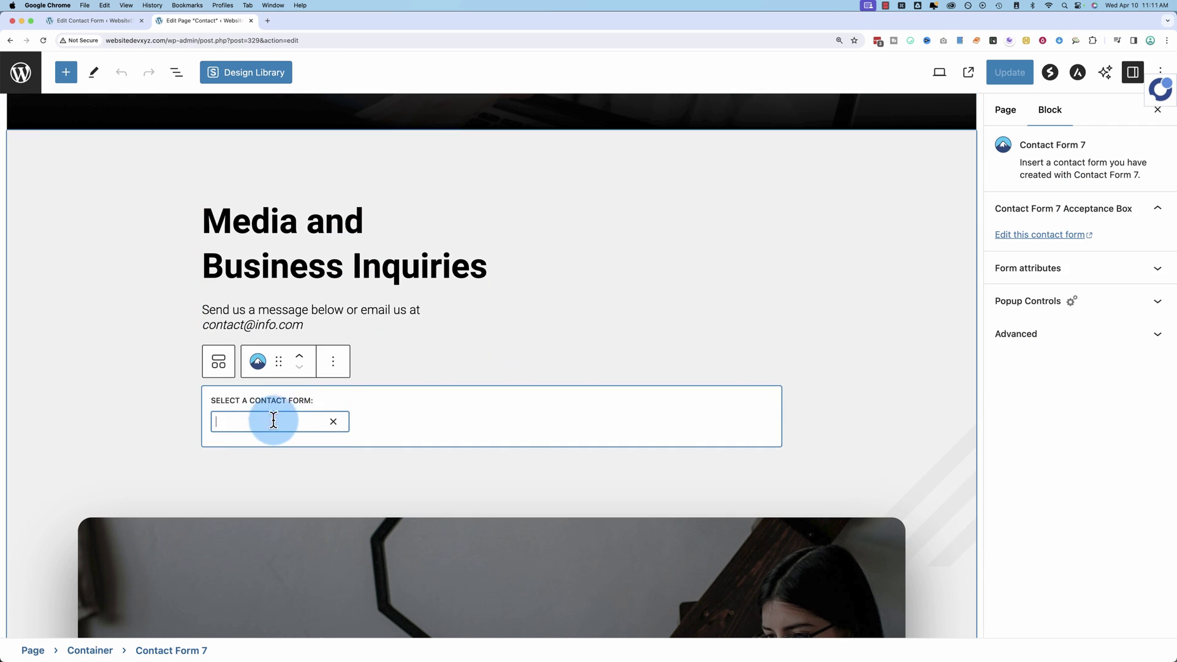
left_click(273, 421)
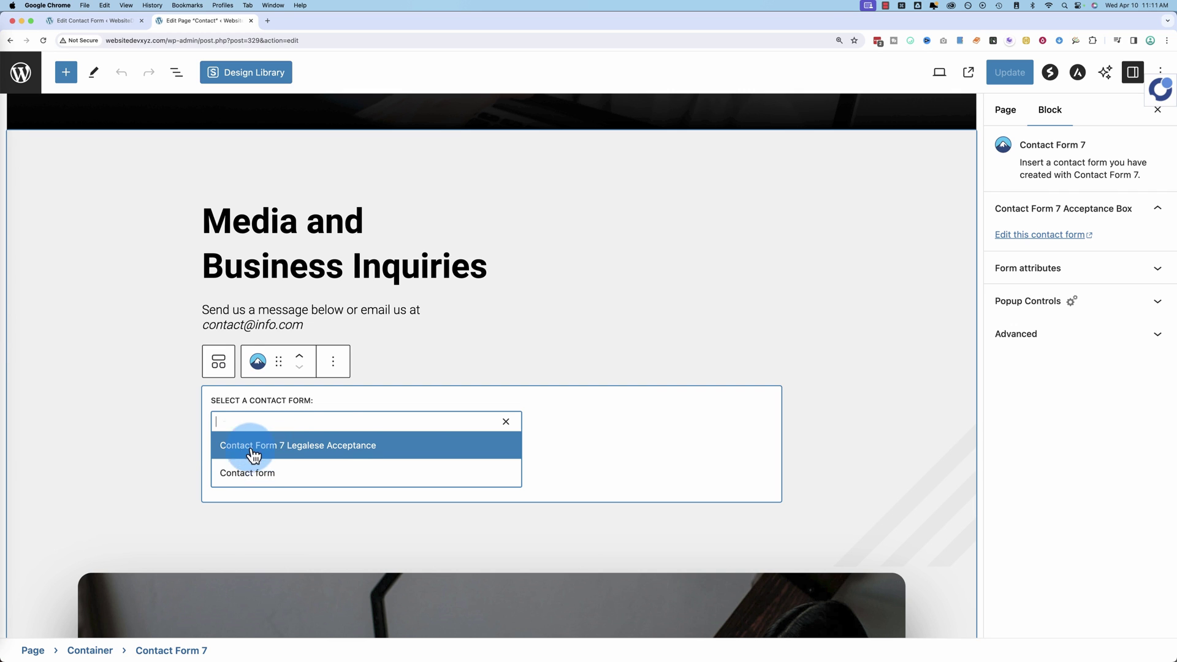
left_click(349, 446)
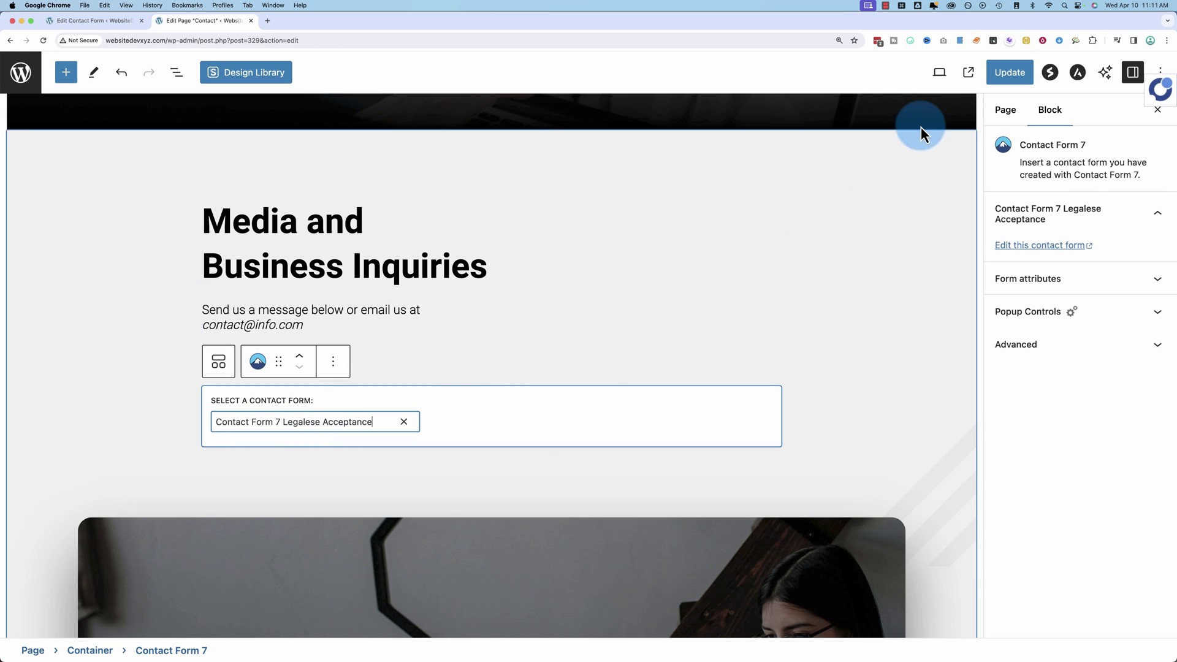
left_click(1007, 75)
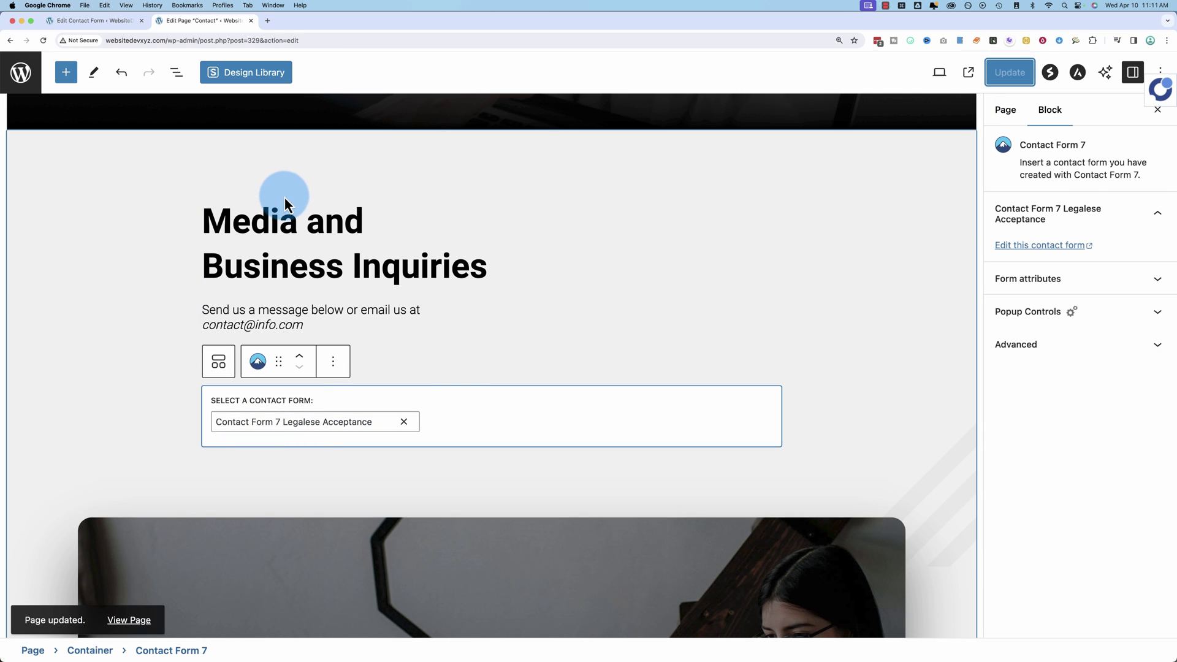
View the live Contact page and tick the 'I've read the Privacy Policy' checkbox.
left_click(128, 621)
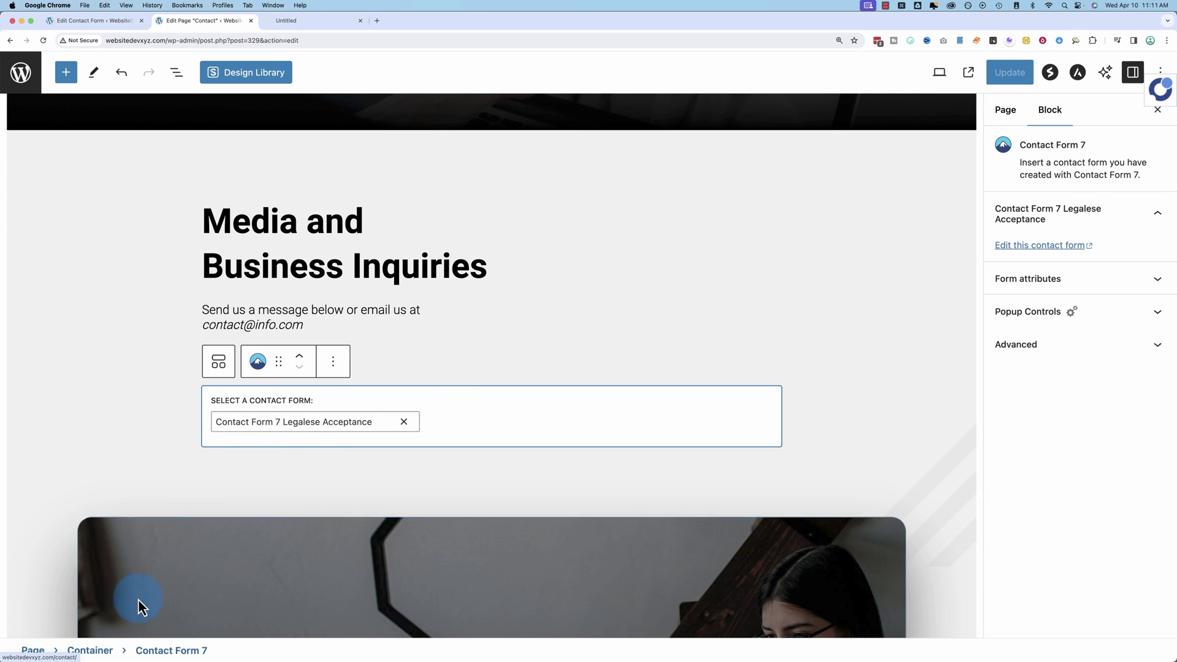
scroll(223, 491, "down", 2)
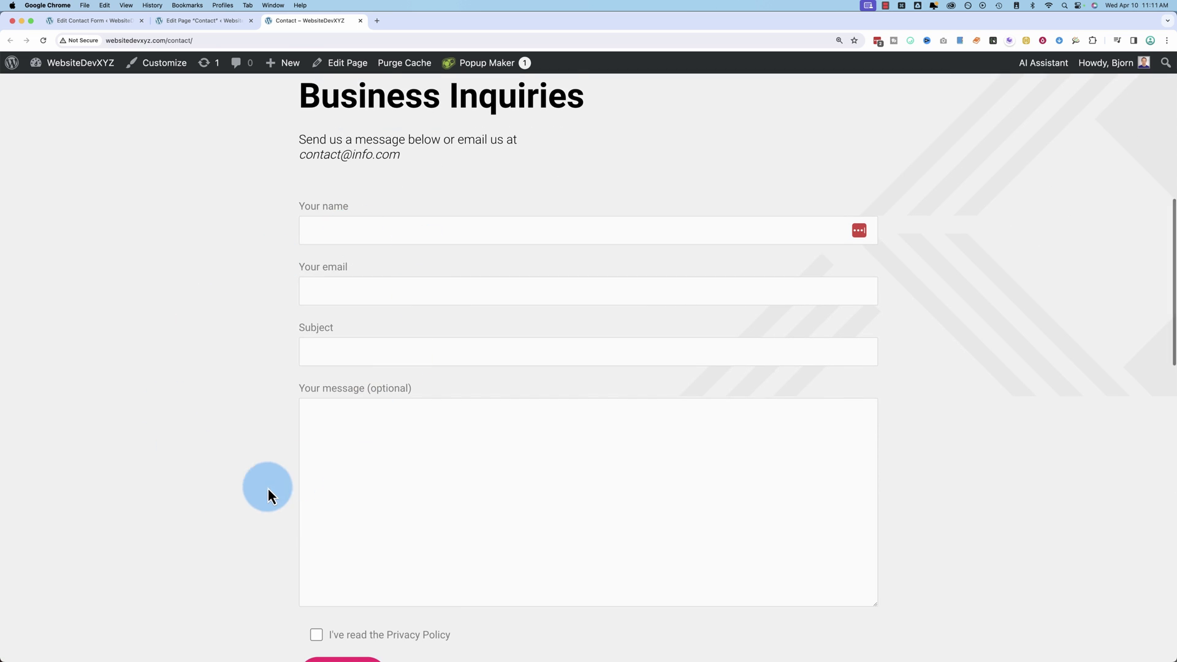
scroll(264, 490, "down", 3)
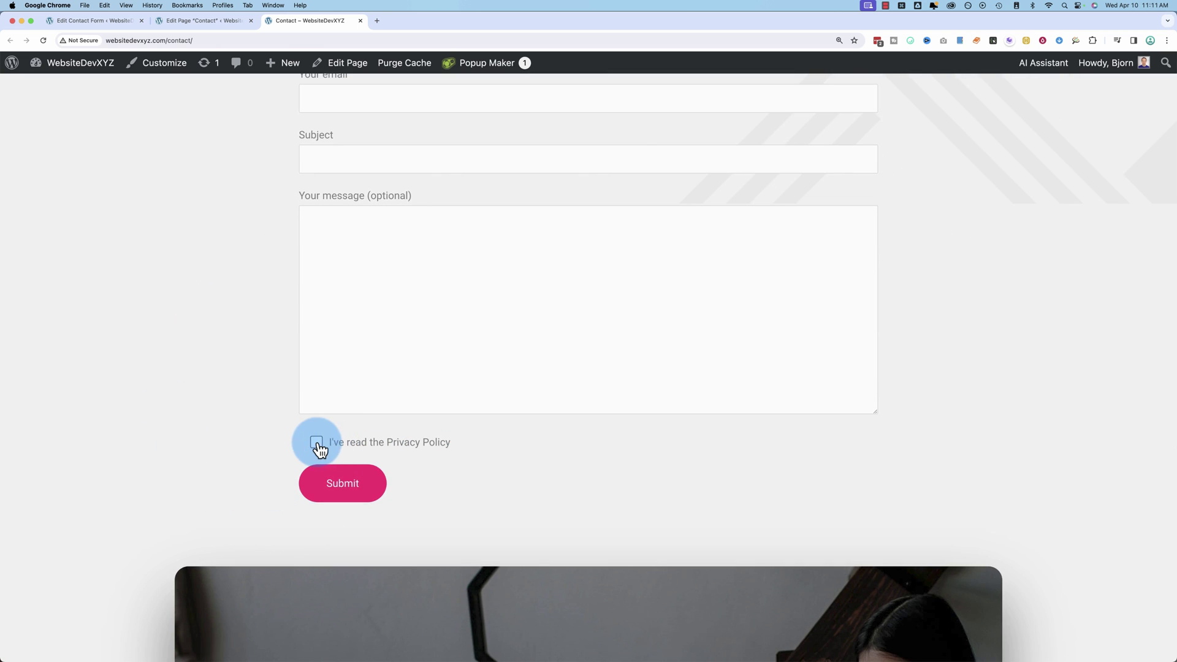
left_click(319, 444)
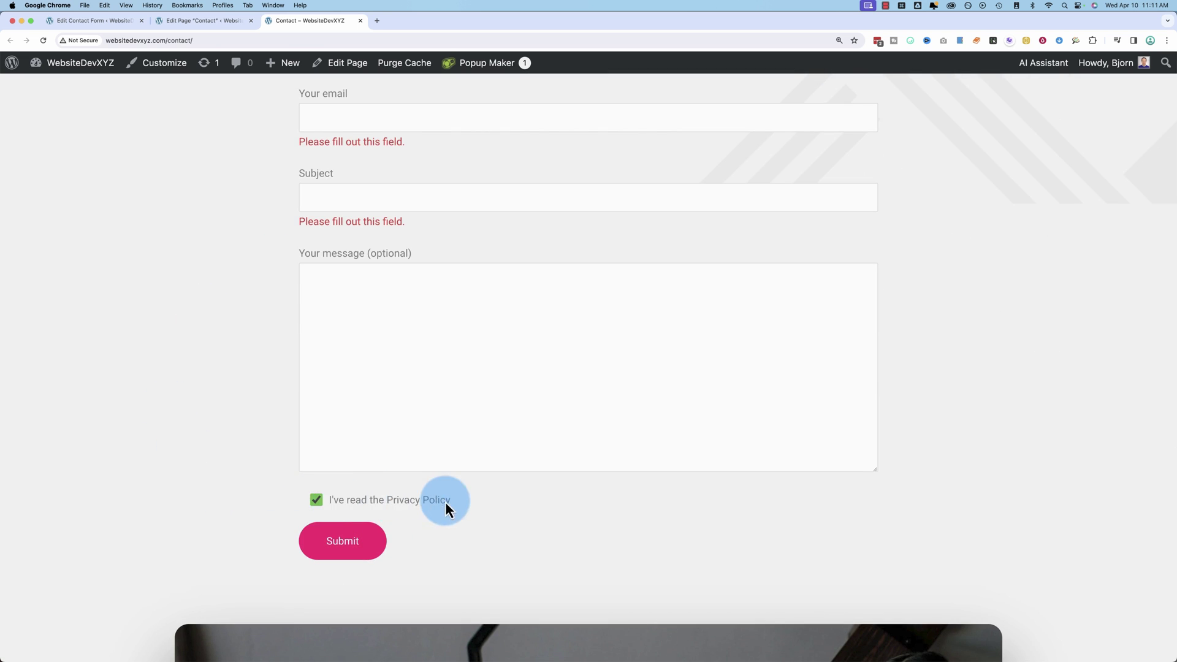
left_click_drag(459, 504, 392, 504)
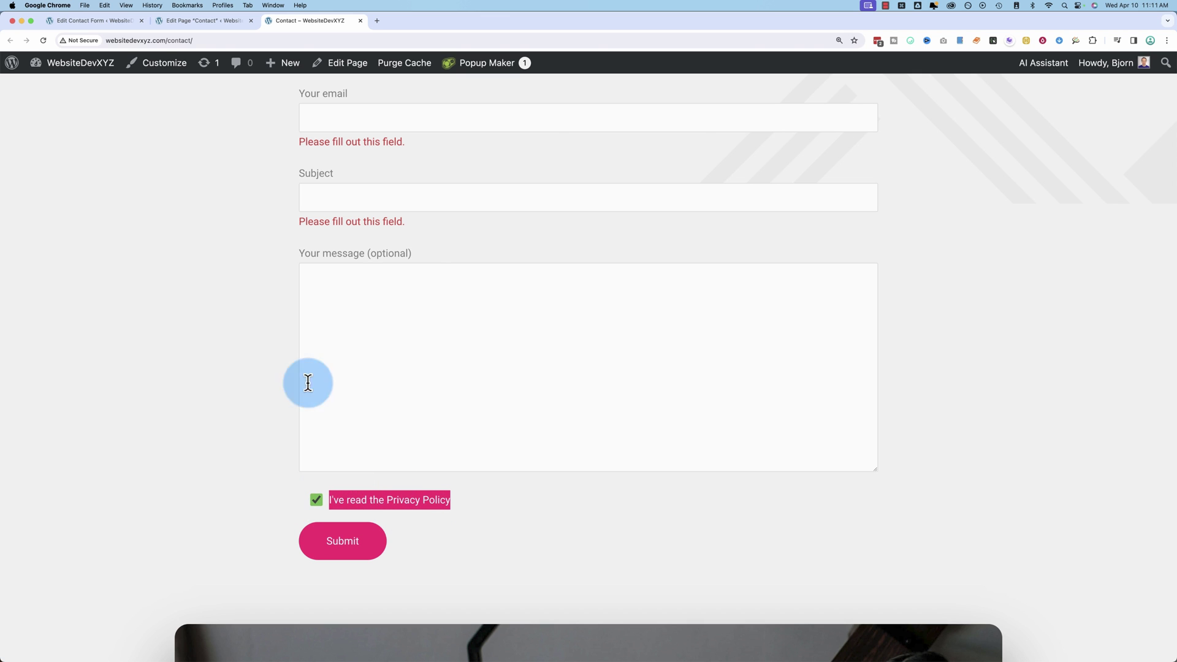
Paste the [acceptance-378] mail-tag below [your-message] in the Mail message body and save.
left_click(119, 24)
left_click(197, 276)
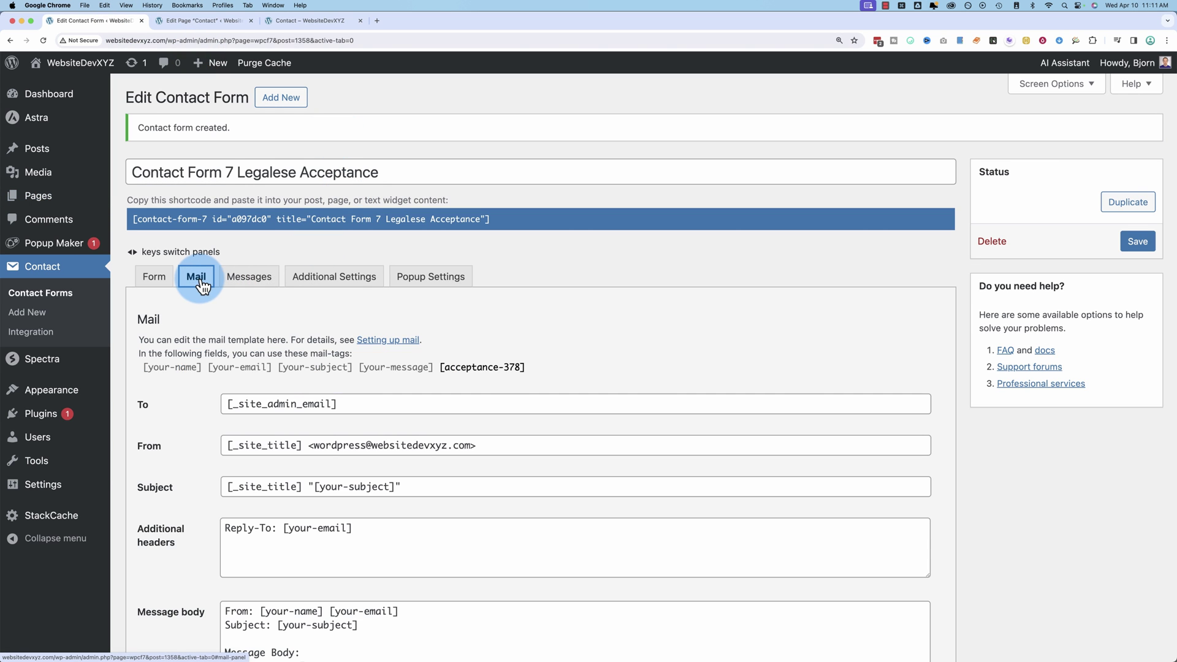
scroll(183, 370, "down", 3)
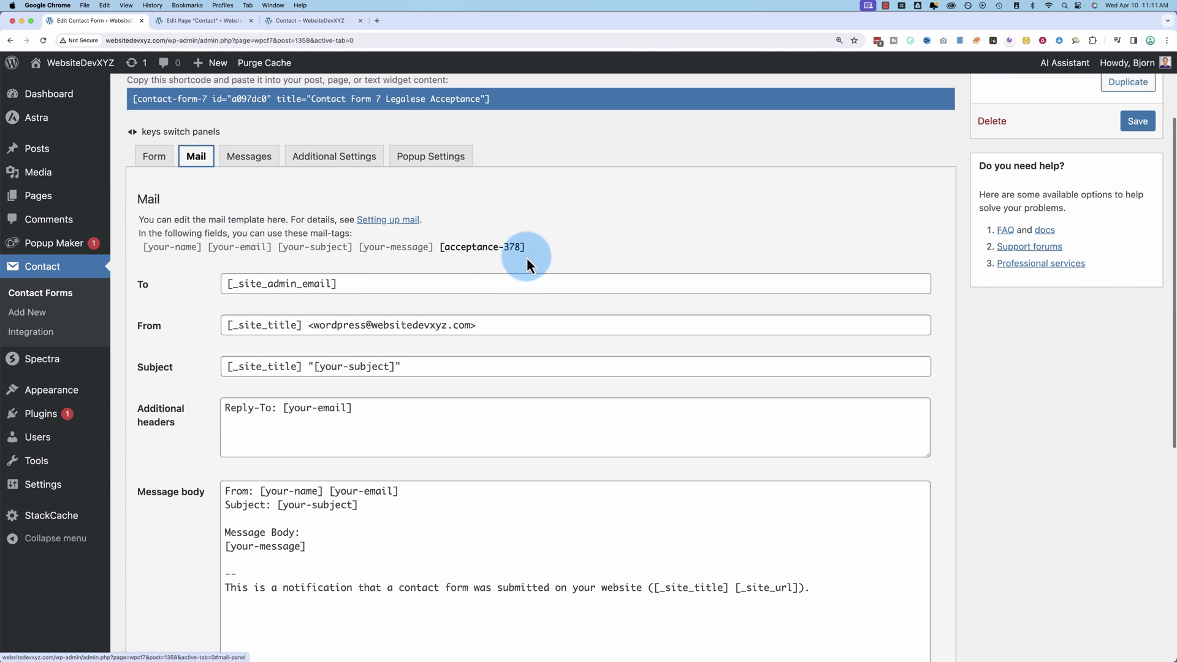
left_click(485, 247)
key("super+c")
scroll(384, 428, "down", 3)
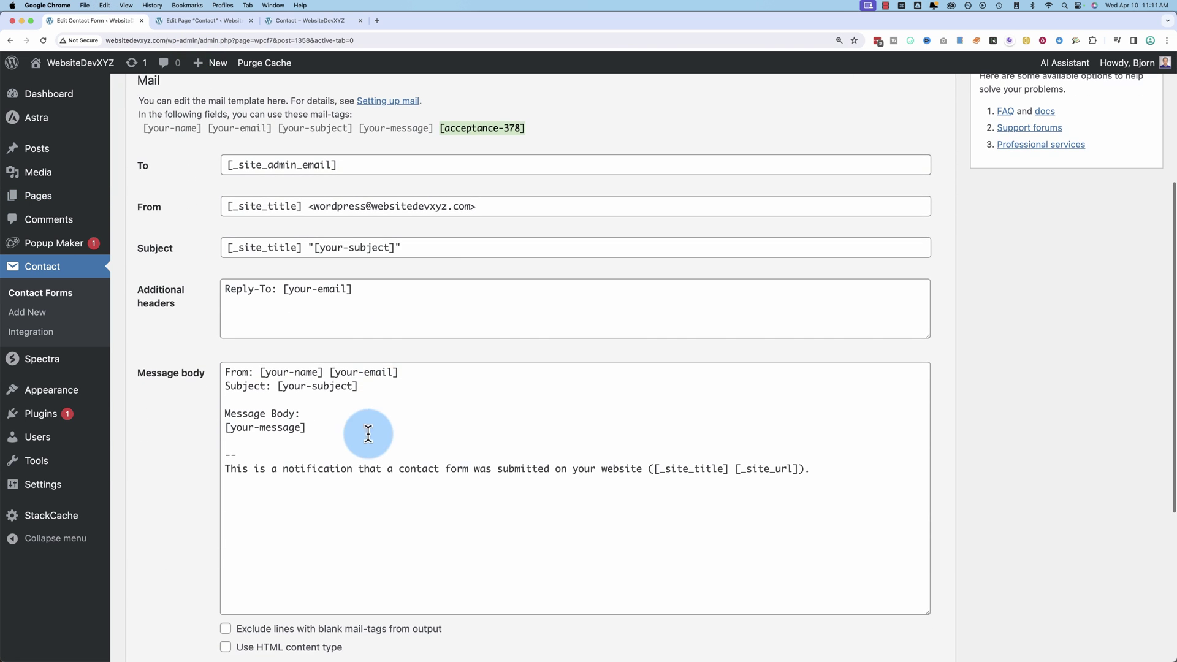
left_click(337, 440)
key("super+v")
left_click_drag(335, 440, 201, 443)
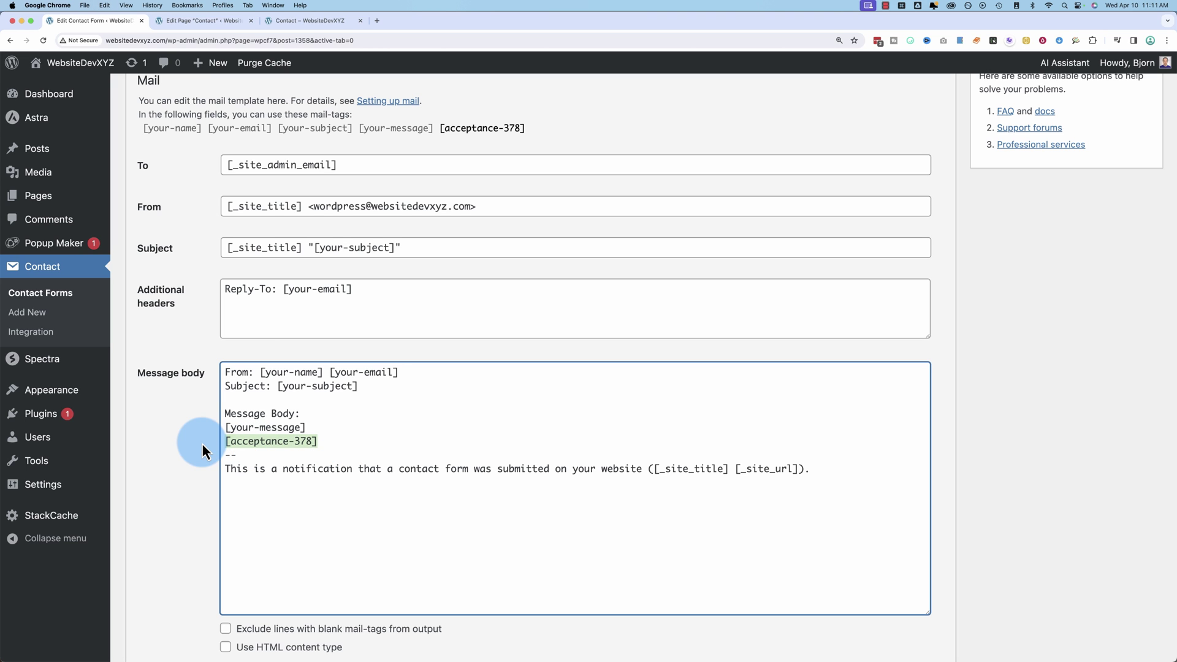
scroll(260, 358, "up", 4)
left_click(1136, 178)
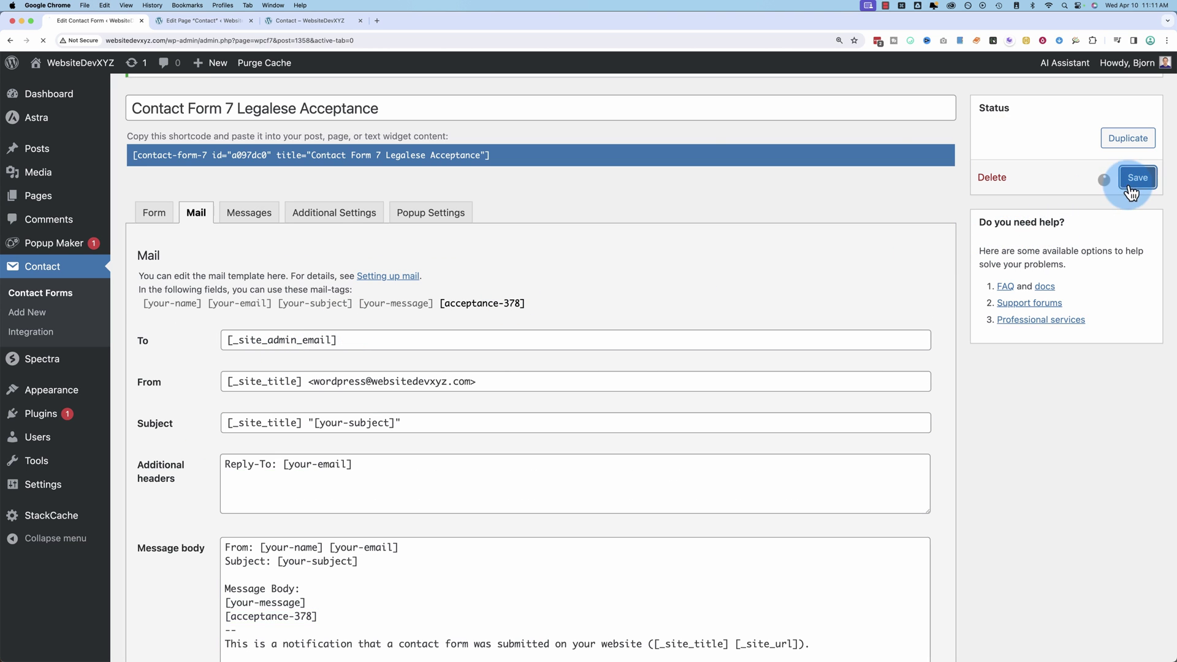
Move between the live Contact page and form editor, ending on the Contact page.
left_click(331, 21)
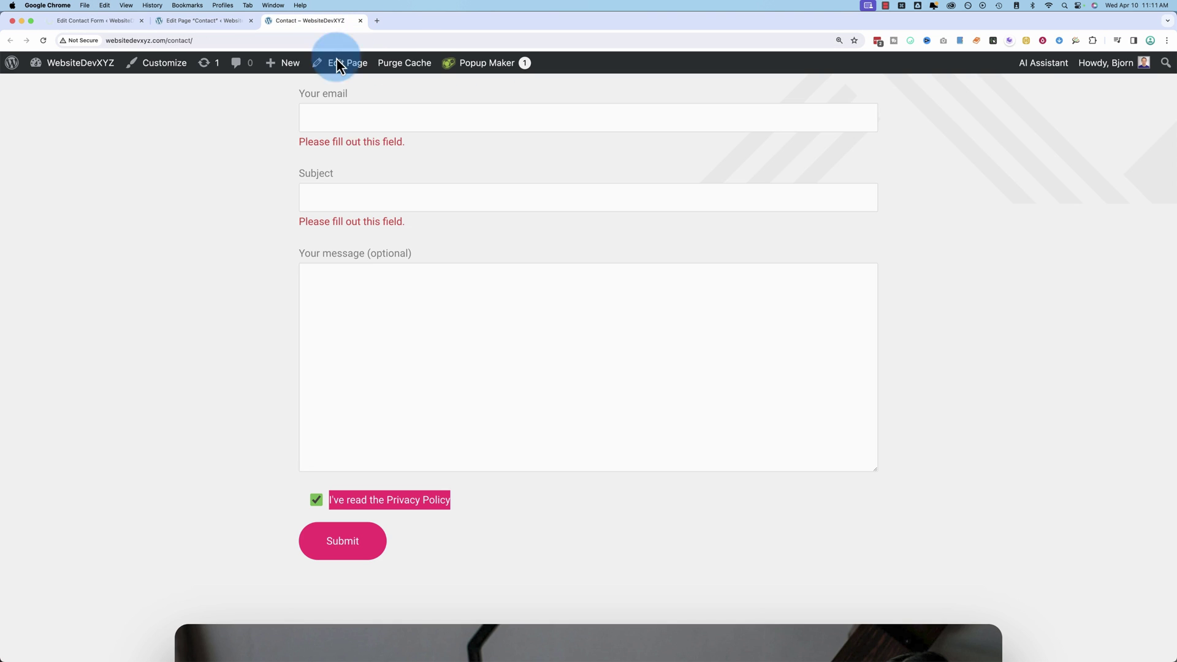
left_click(280, 503)
left_click(98, 19)
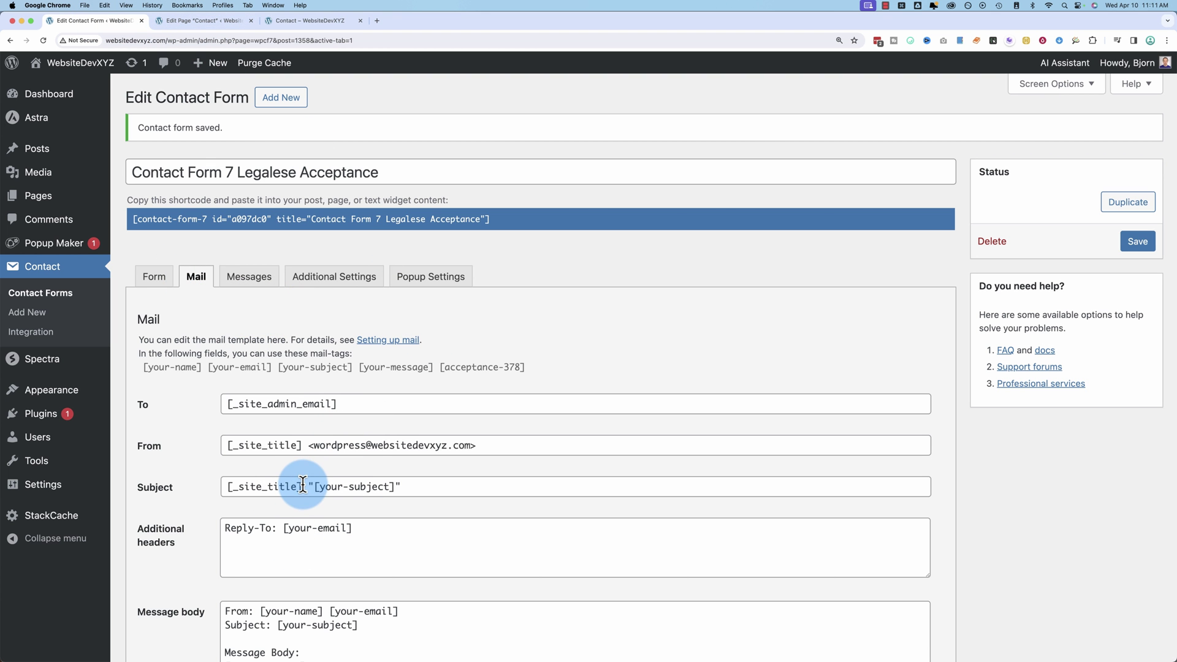
left_click(268, 481)
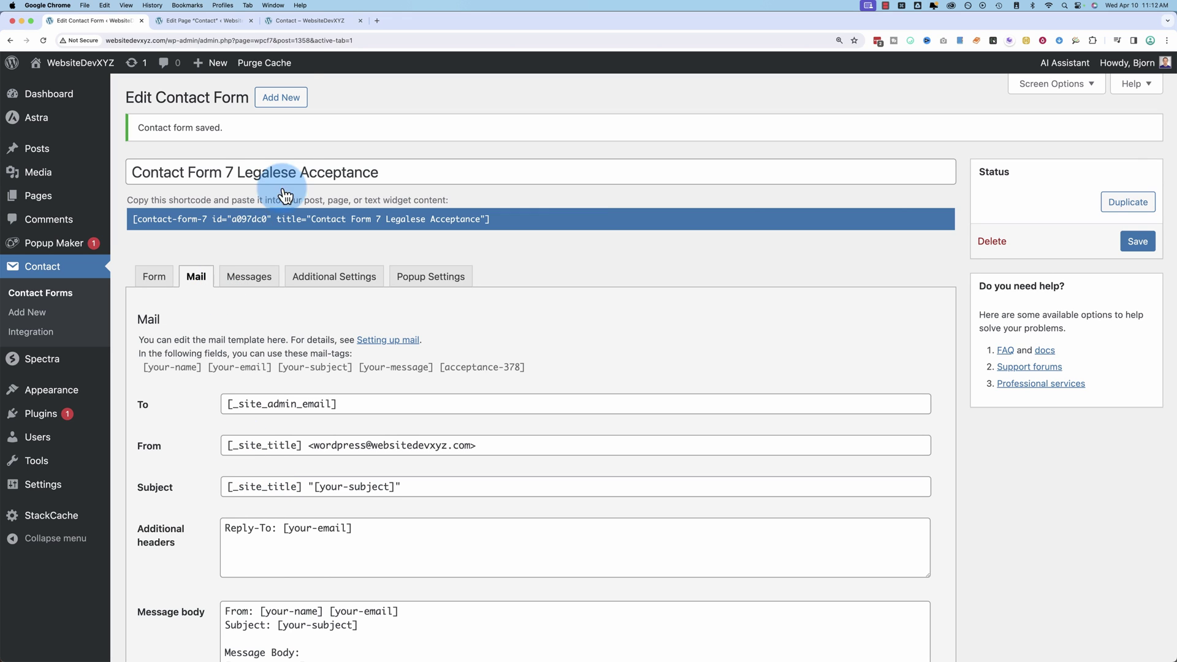
left_click(305, 21)
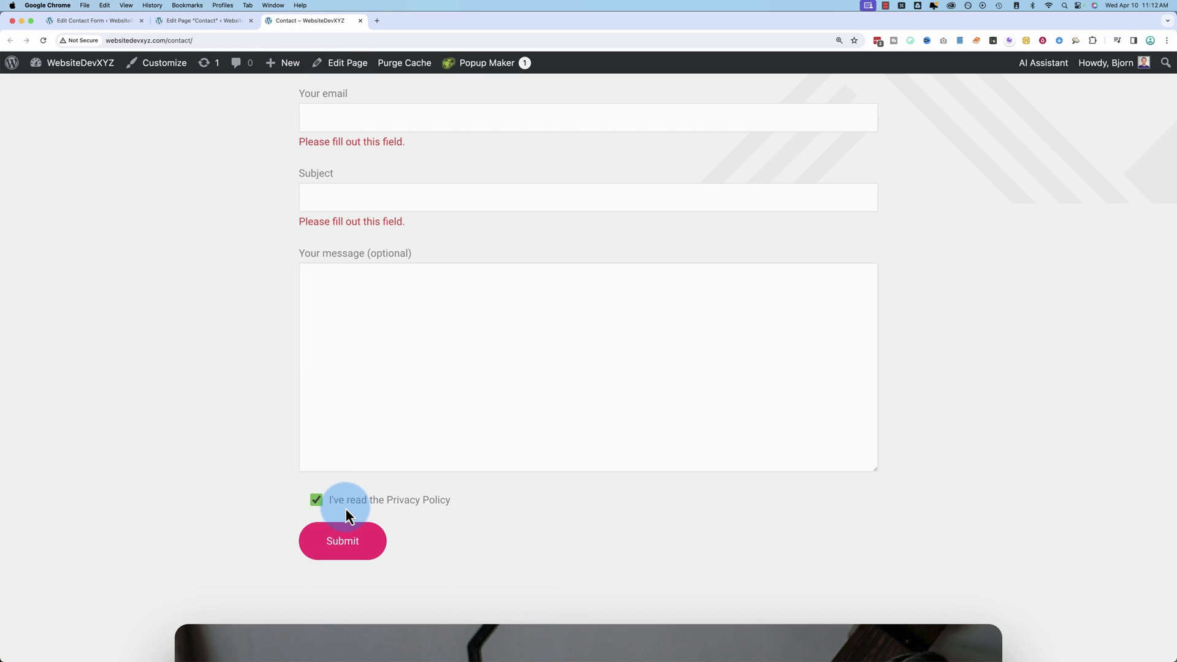
Fill the live form with an autofilled name, subject 'Test Subject' and message 'Test'.
scroll(240, 502, "up", 5)
left_click(326, 209)
left_click(369, 230)
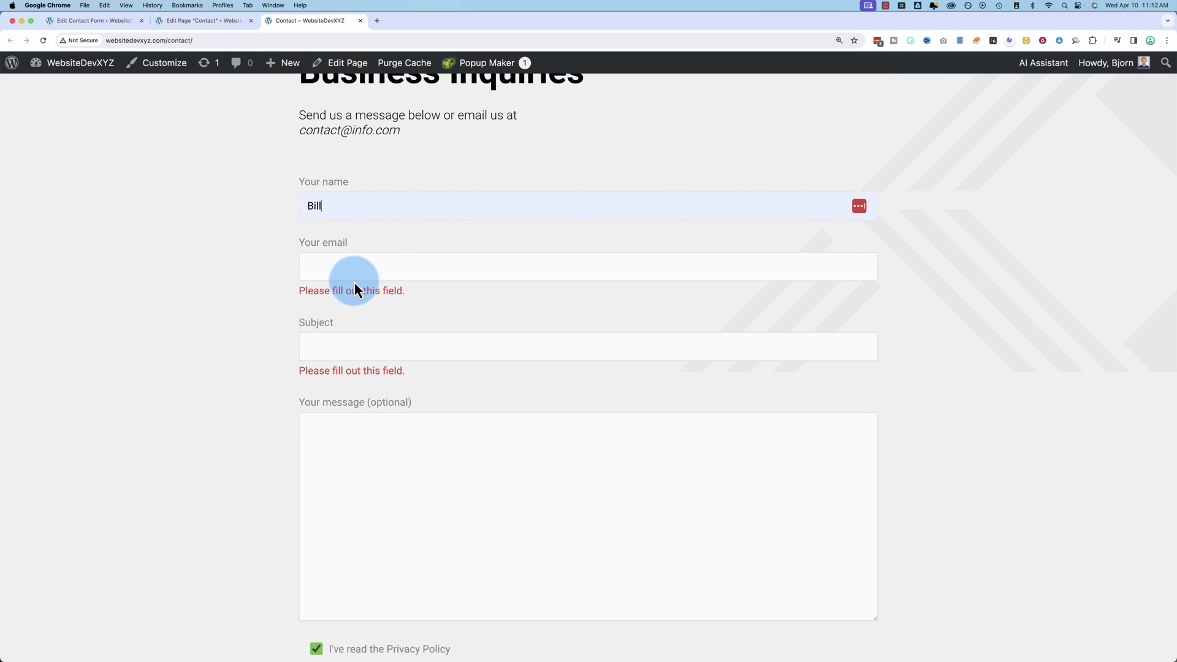
left_click(355, 270)
left_click(355, 343)
left_click(368, 379)
left_click(365, 431)
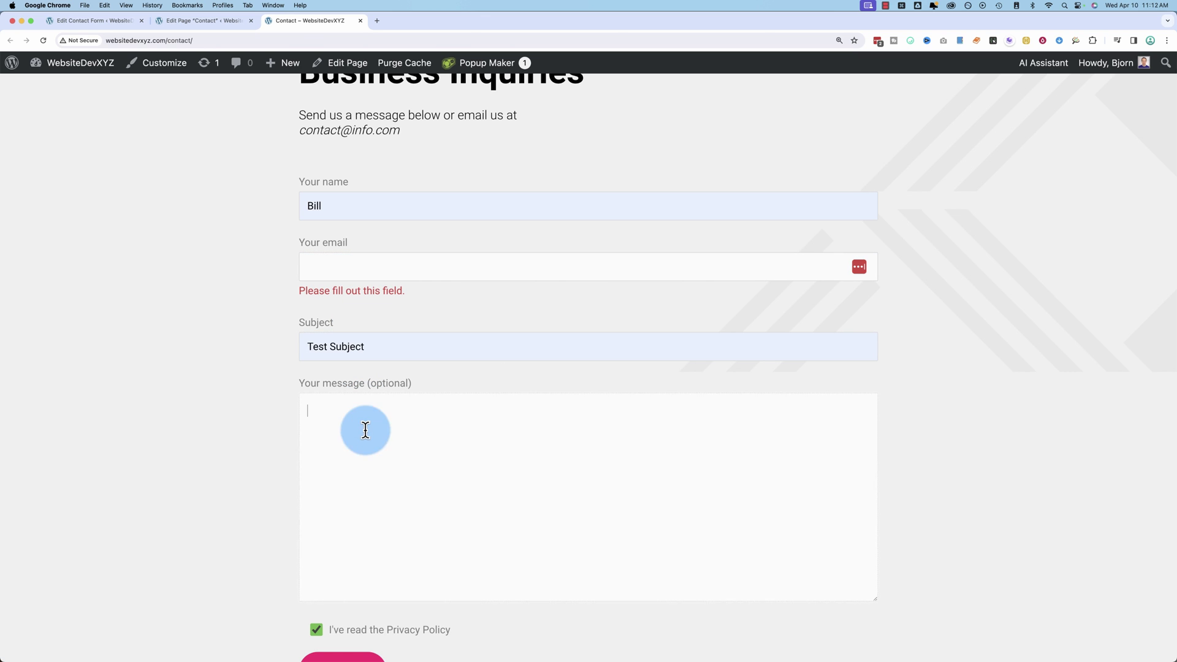
type("Test")
Submit the test message with the privacy box ticked.
scroll(277, 497, "down", 5)
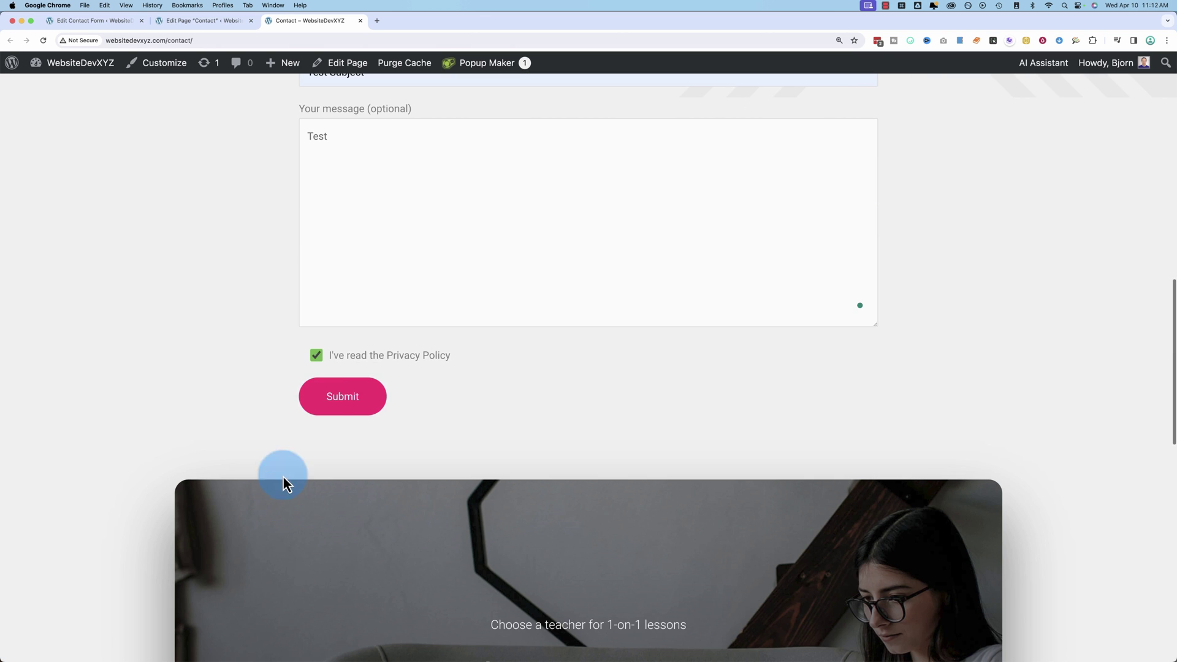
left_click(332, 400)
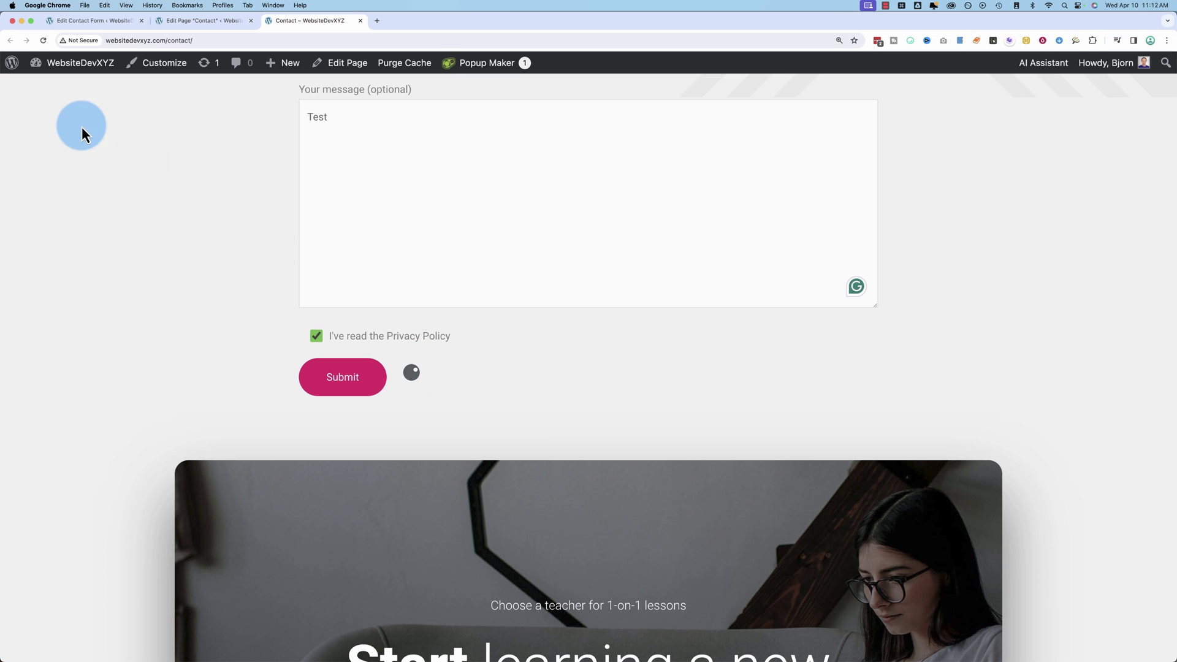
left_click(164, 42)
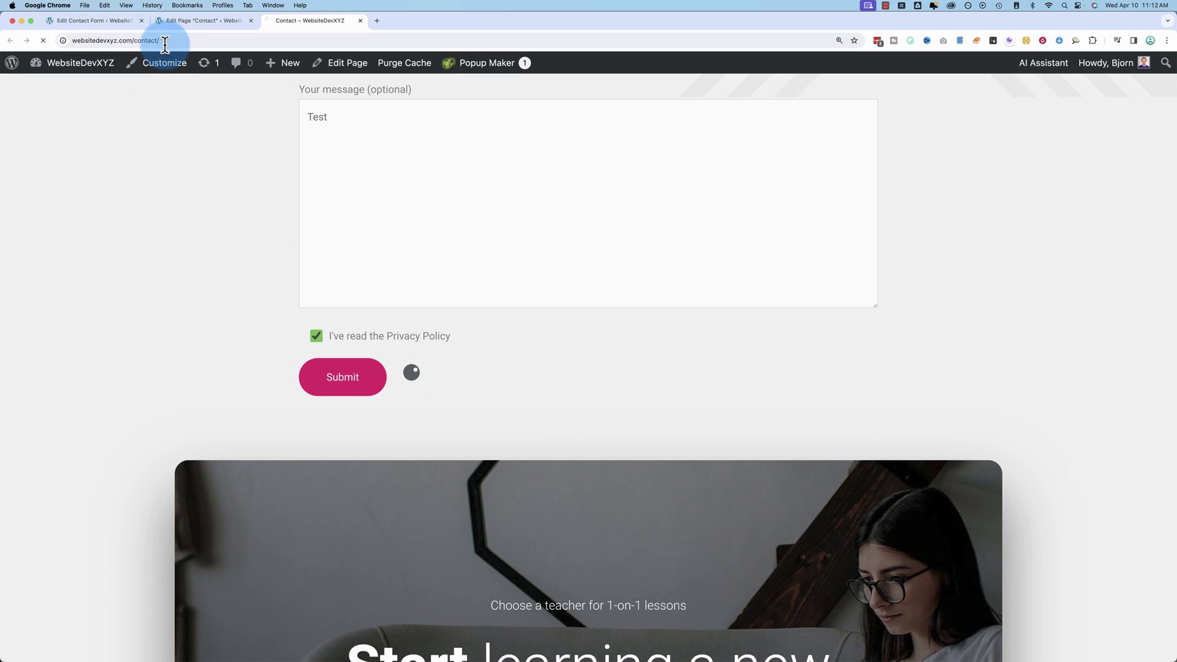
Delete 'optional' from the acceptance tag in the form template and save the form.
key("Return")
left_click(105, 22)
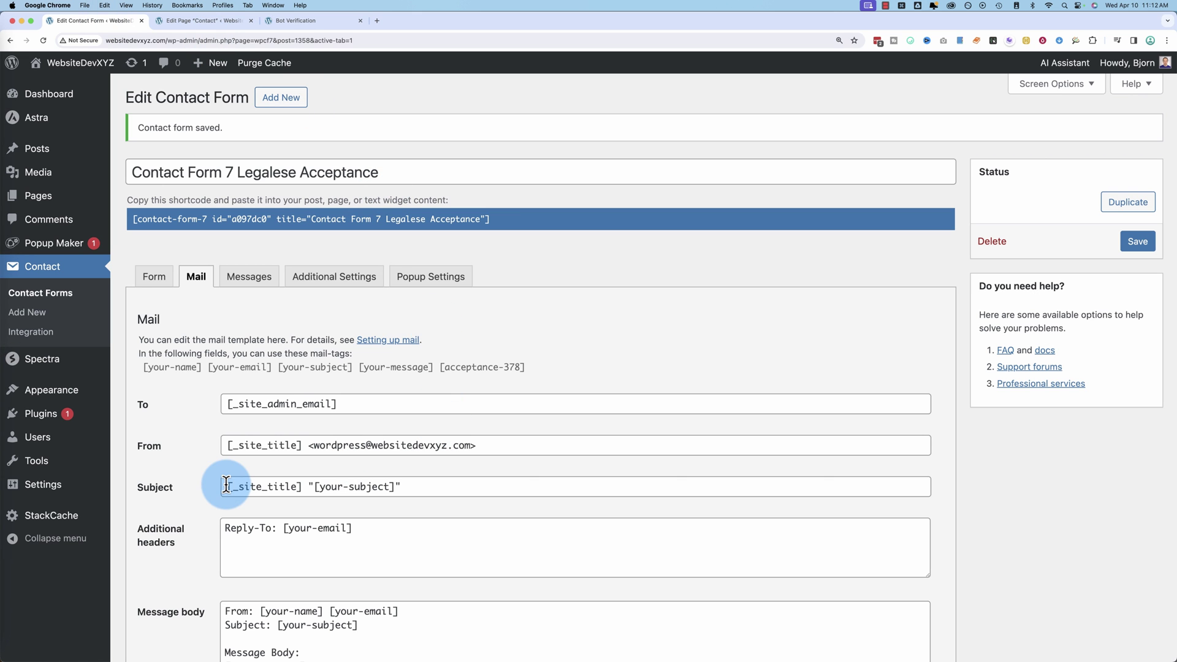
left_click(154, 276)
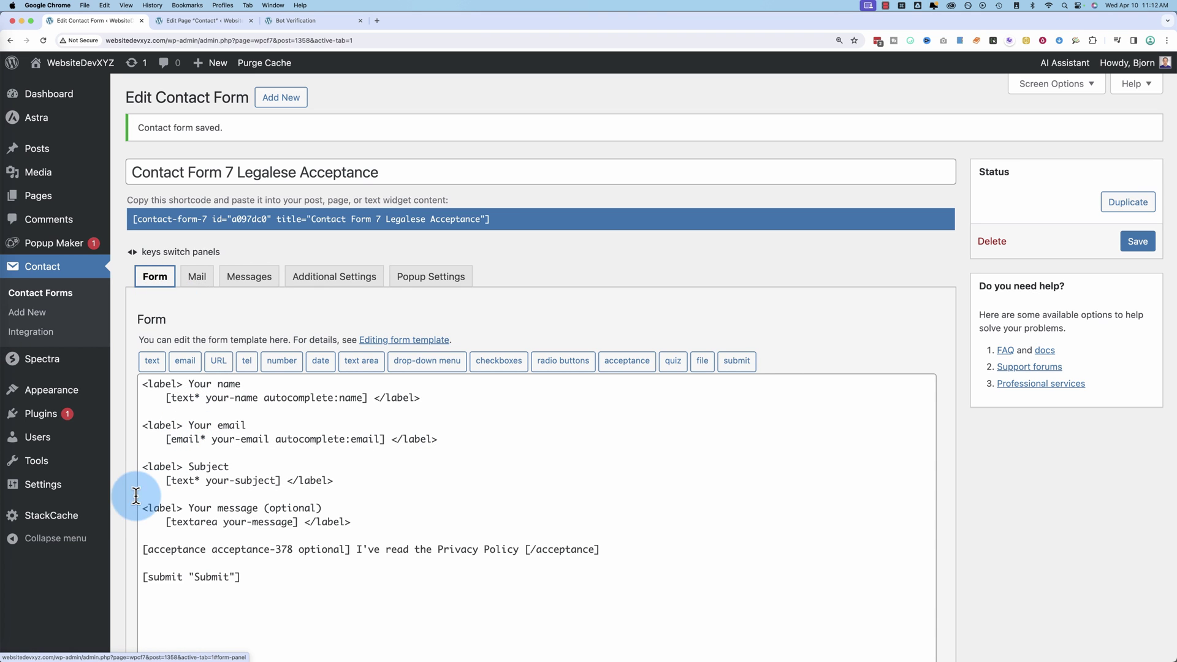
scroll(133, 509, "down", 1)
double_click(315, 512)
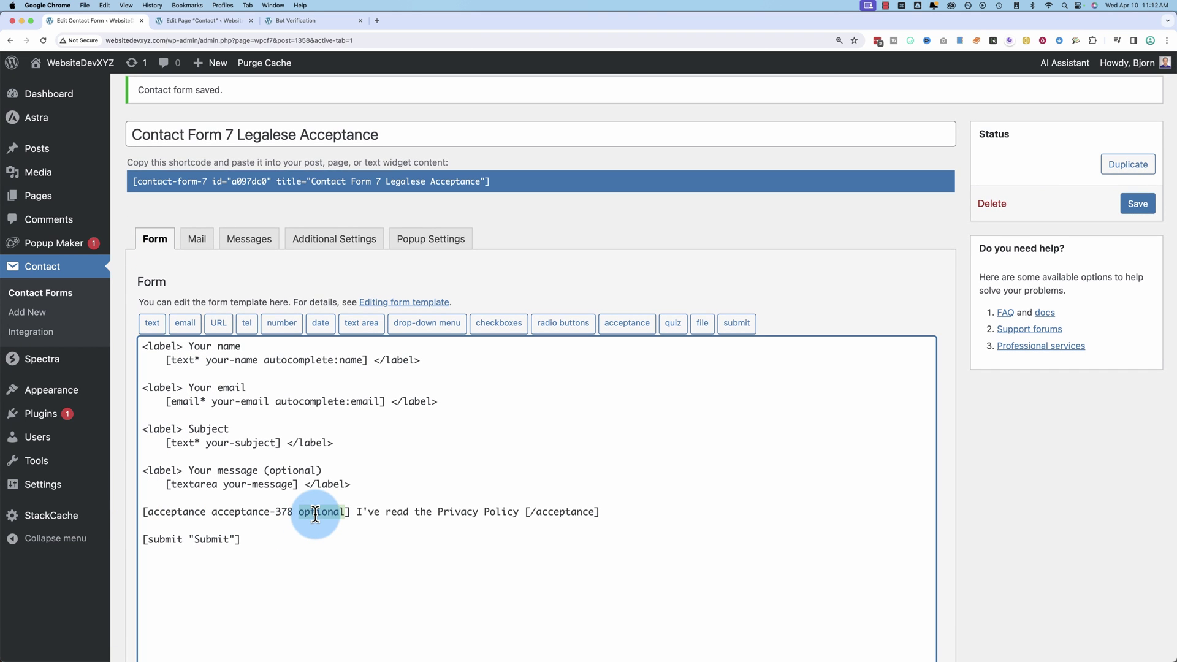
key("BackSpace")
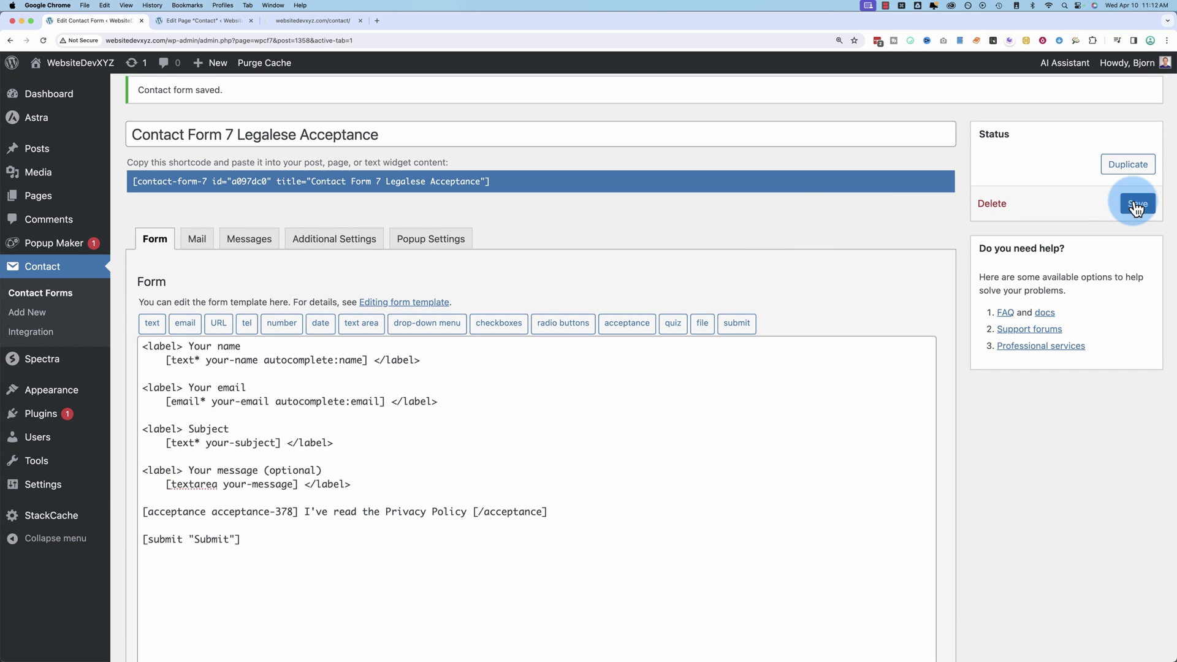
left_click(1137, 204)
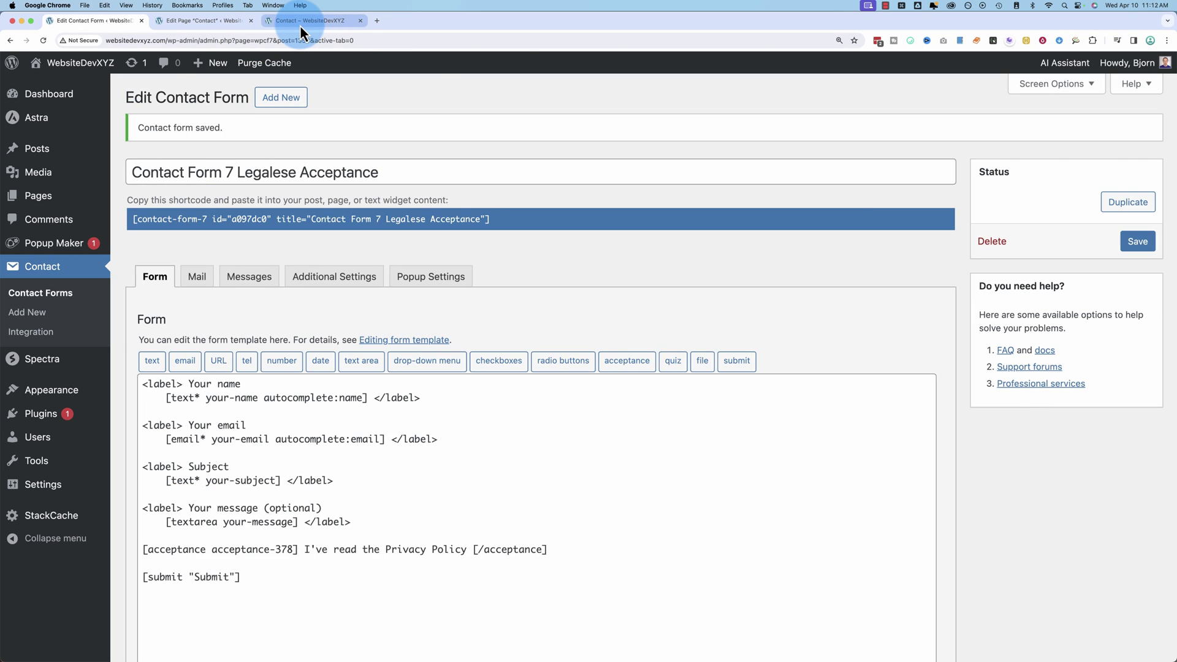
Submit a test on the Contact page with autofilled details, 'Test Subject', 'Test', and privacy ticked.
left_click(300, 25)
scroll(224, 468, "down", 9)
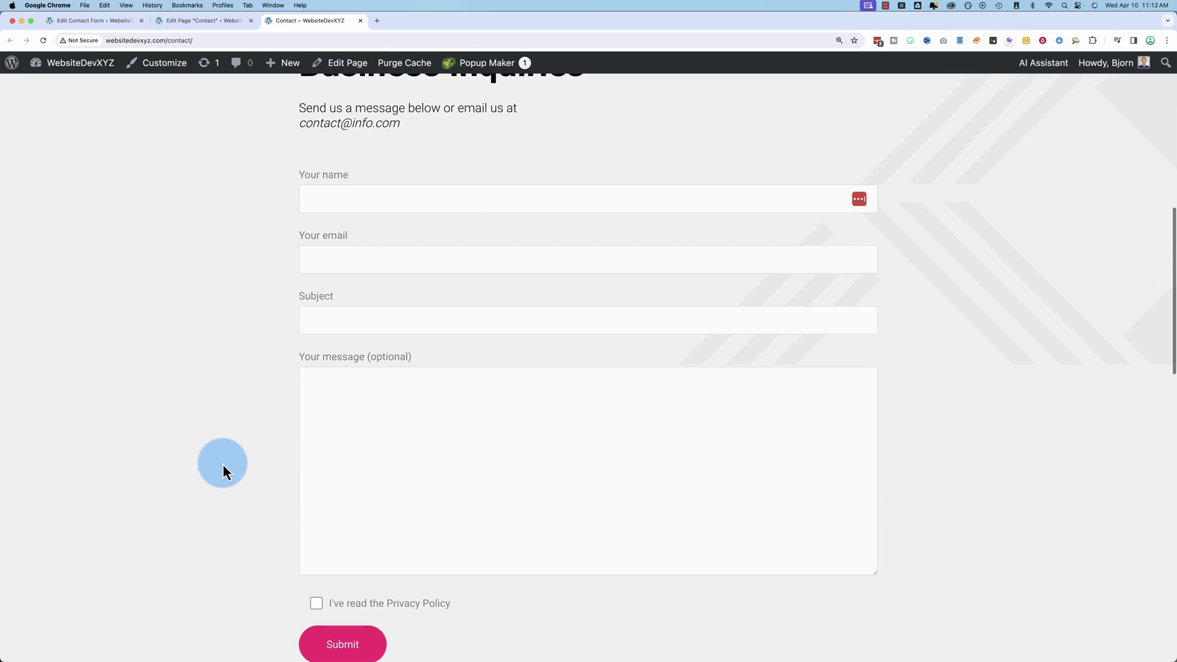
left_click(338, 205)
left_click(344, 259)
left_click(359, 286)
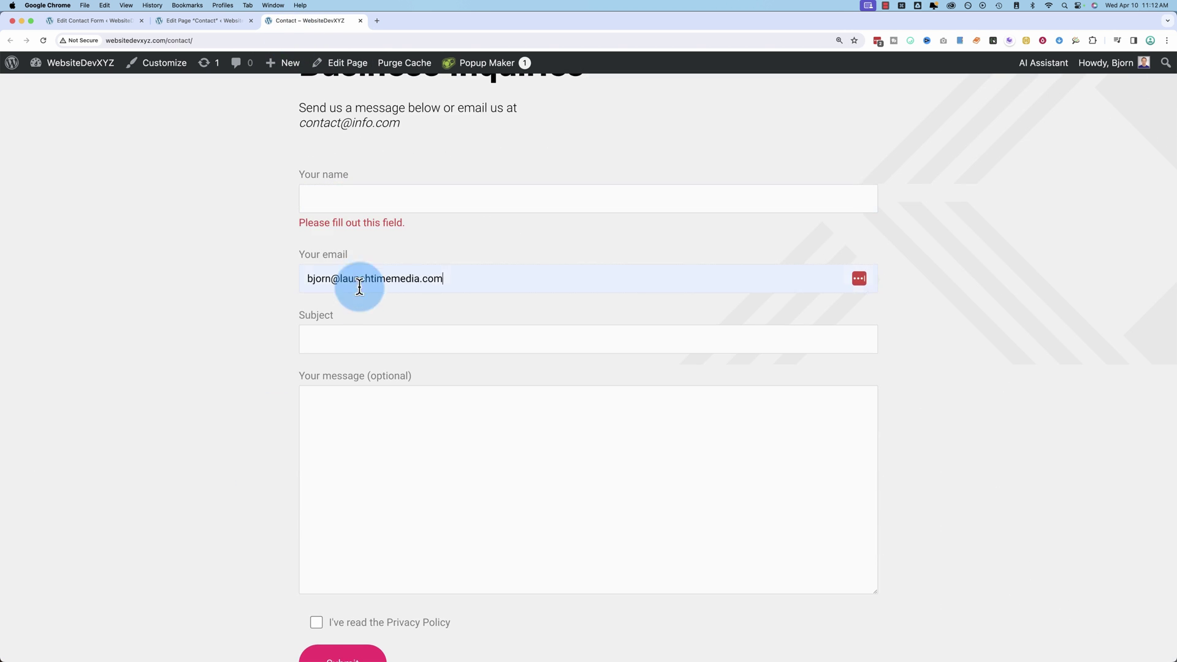
left_click(305, 360)
key("Tab")
type("Test")
scroll(267, 392, "down", 5)
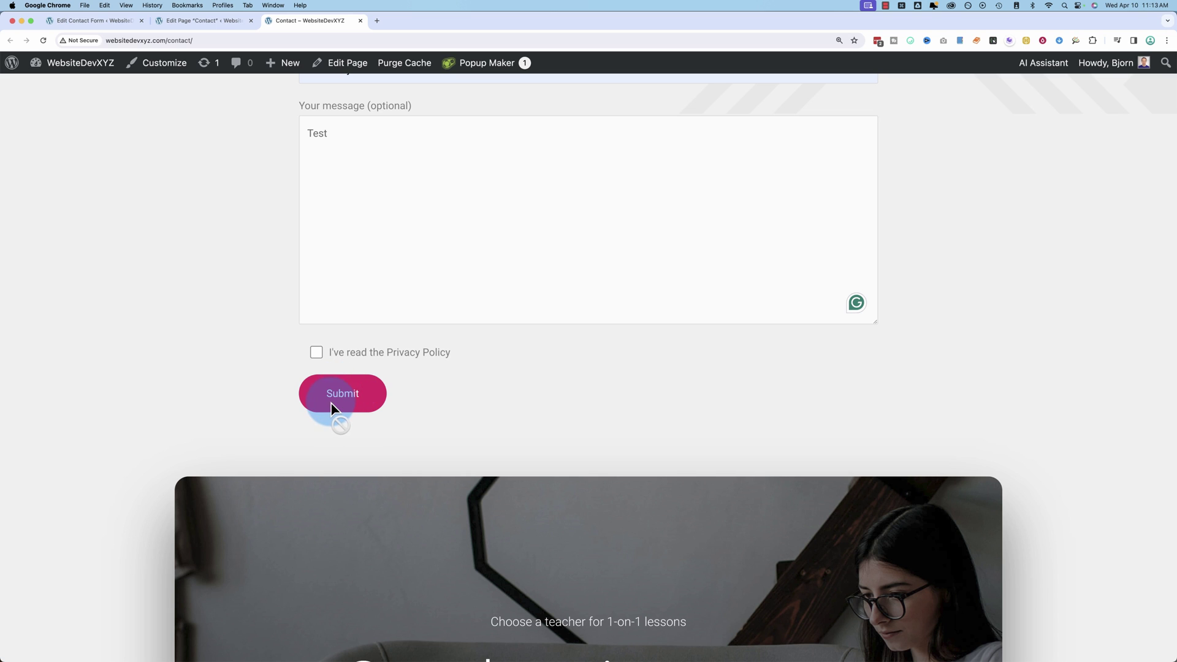
left_click(315, 357)
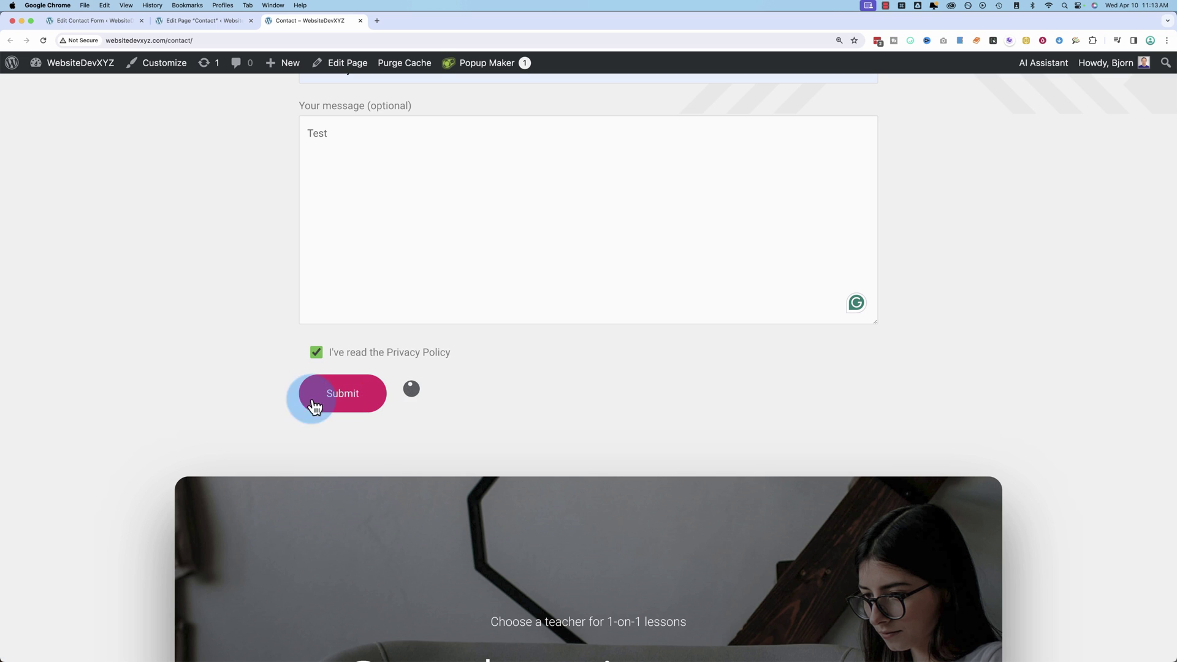
left_click(43, 41)
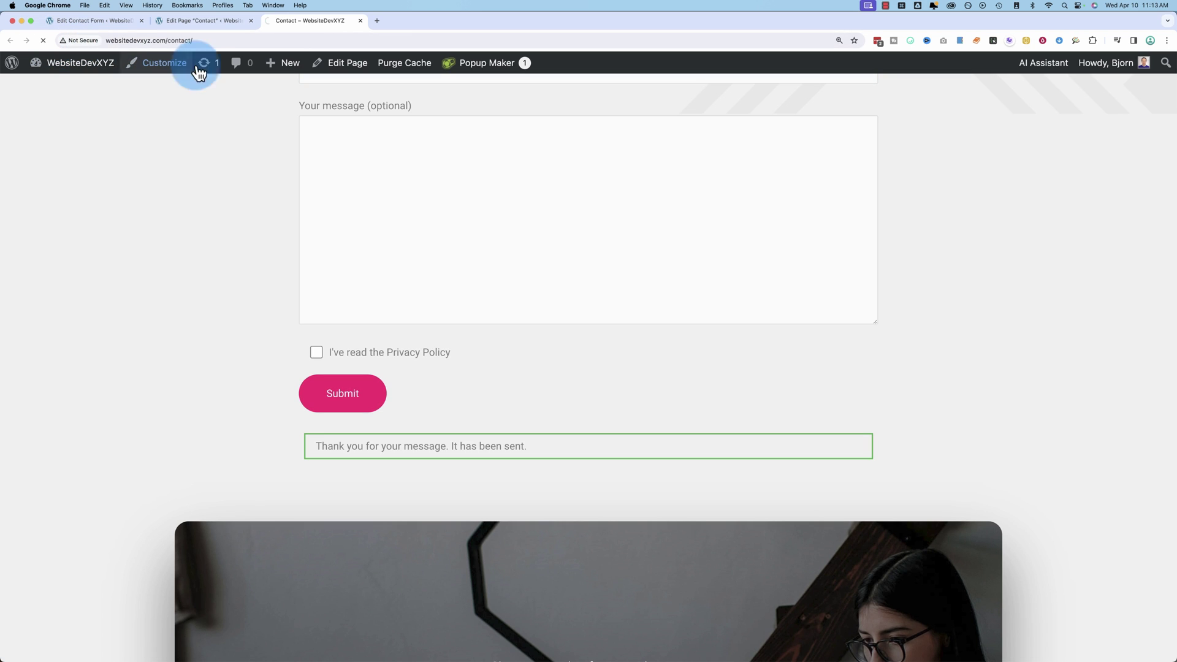
Add blank lines after the acceptance line, closing the acceptance generator without inserting a tag.
key("super+1")
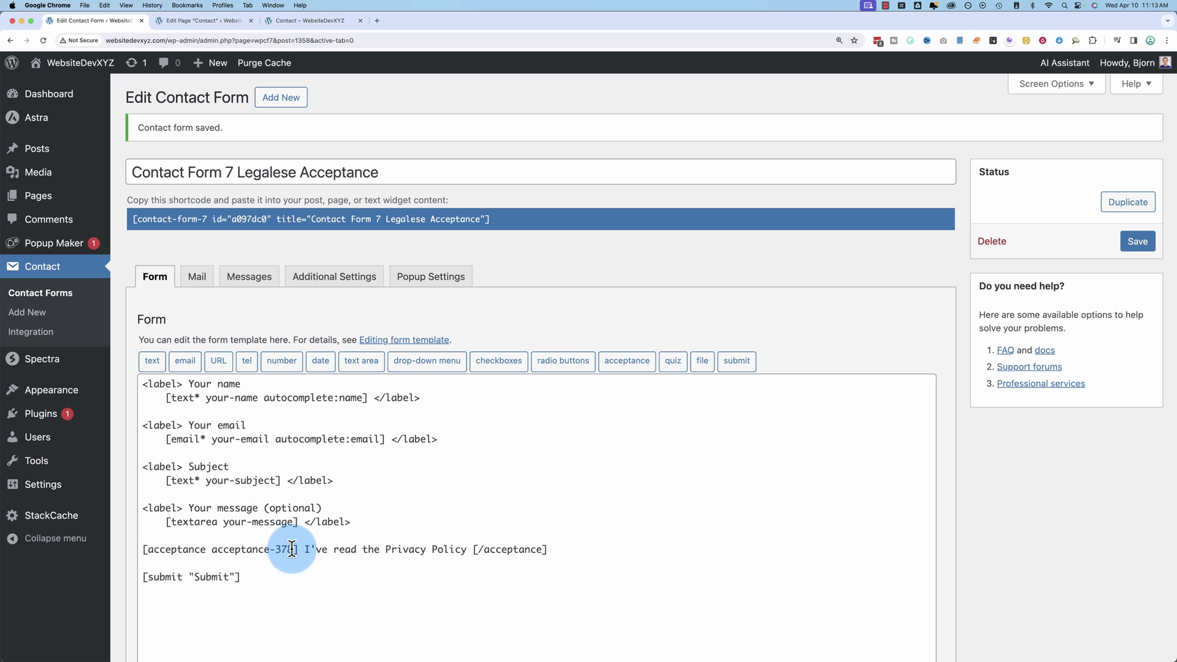
left_click(582, 544)
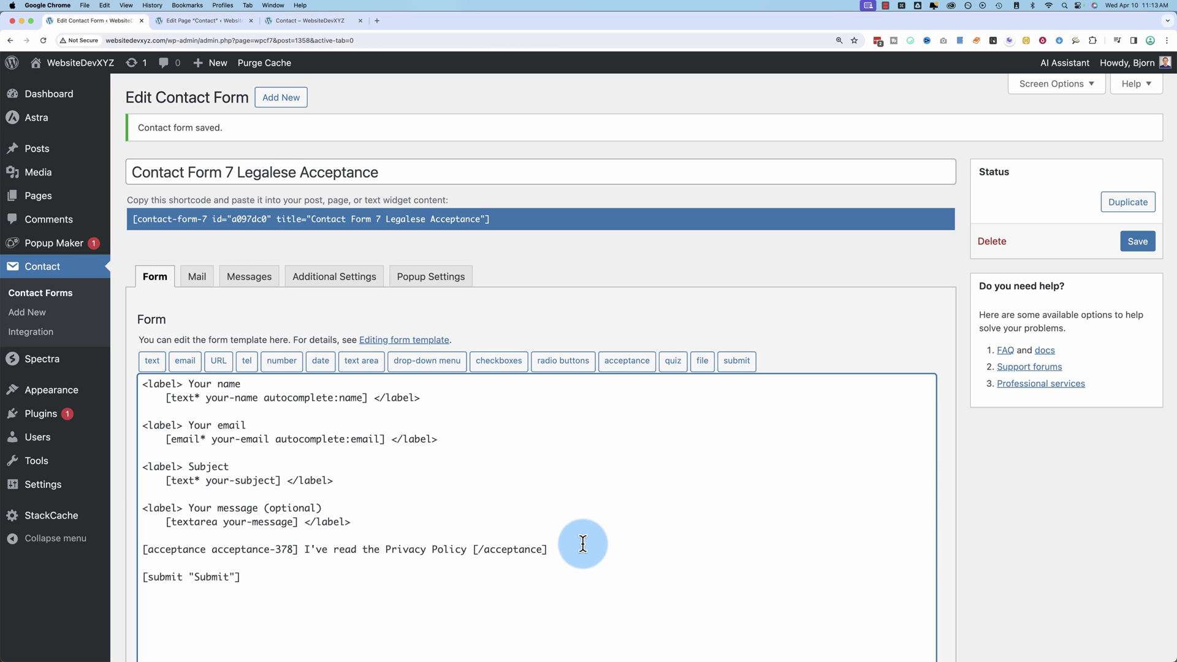
key("Return")
key("Return")
left_click(626, 360)
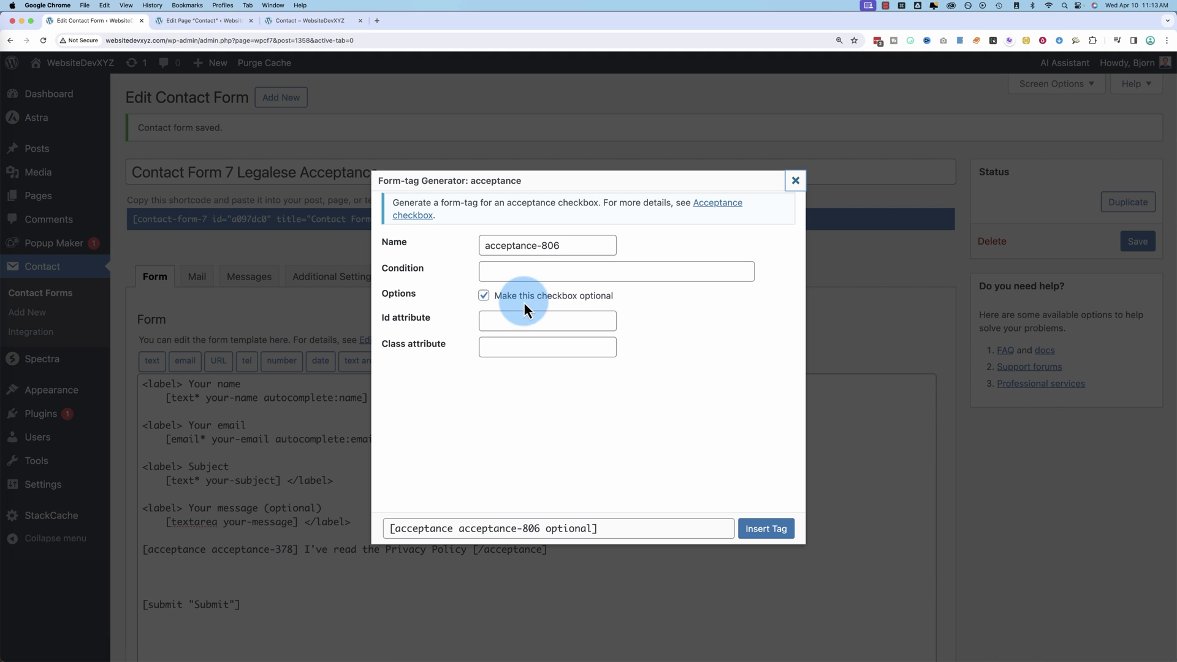
left_click(485, 296)
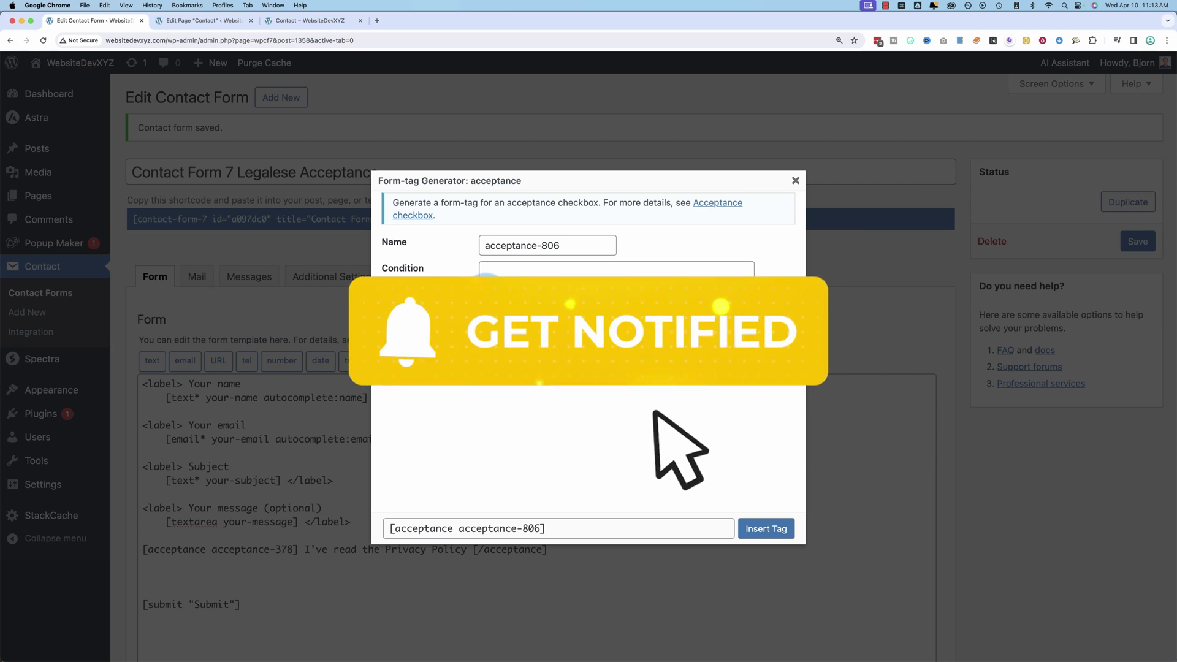
left_click(484, 297)
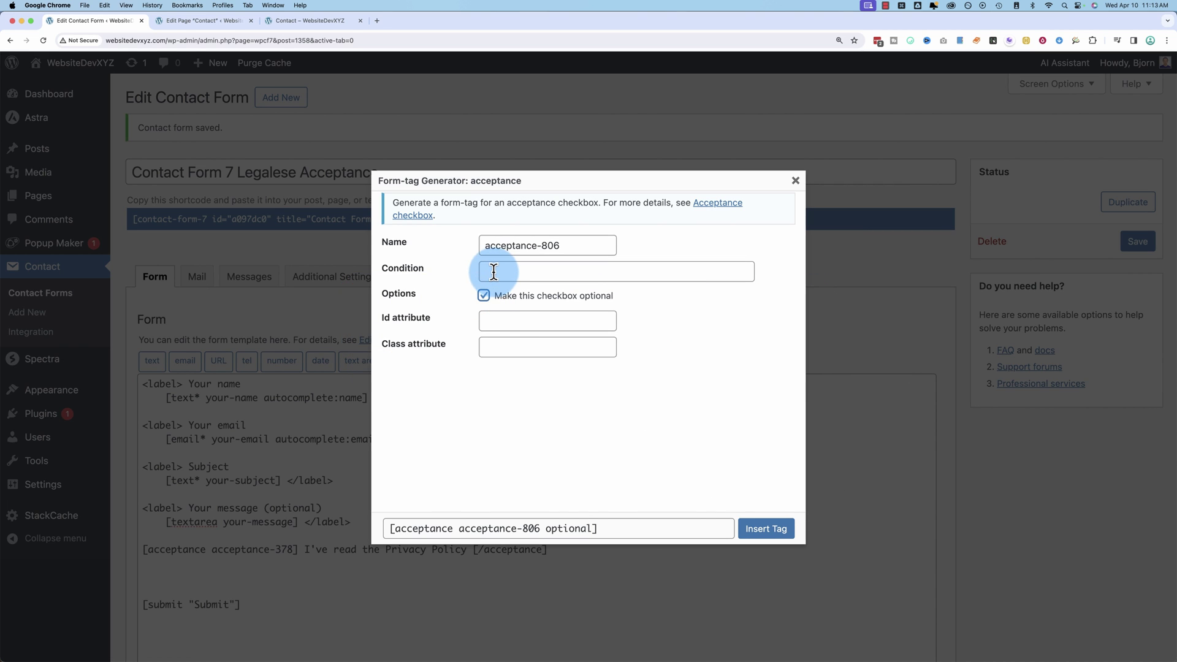
left_click(795, 180)
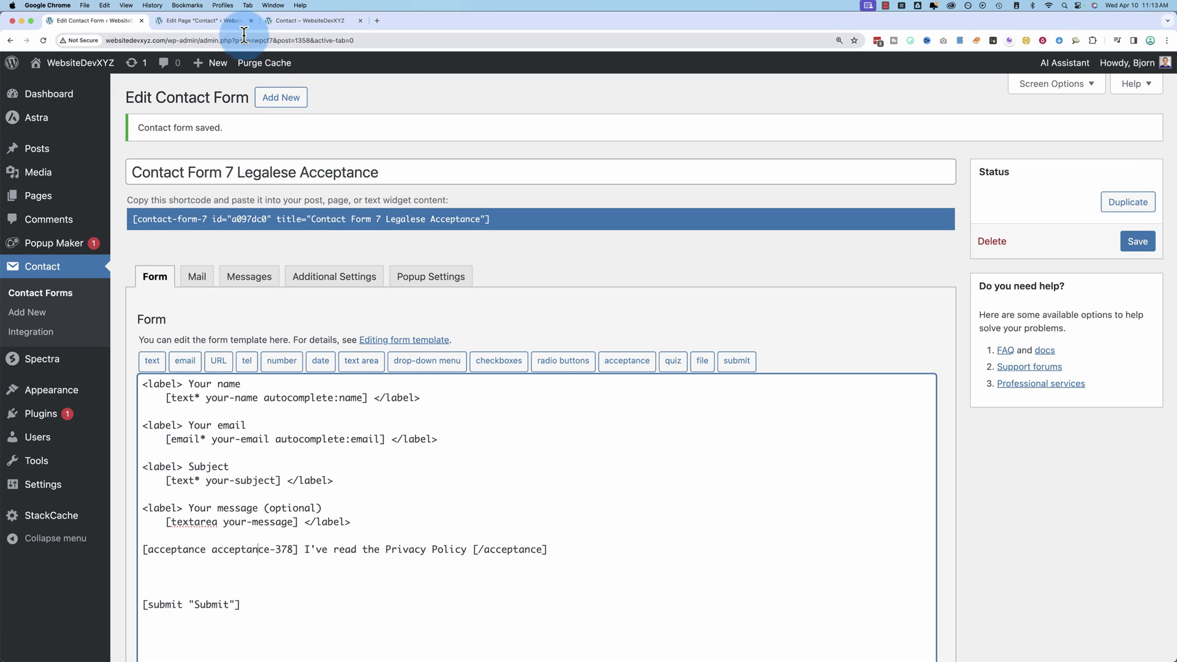
left_click(285, 23)
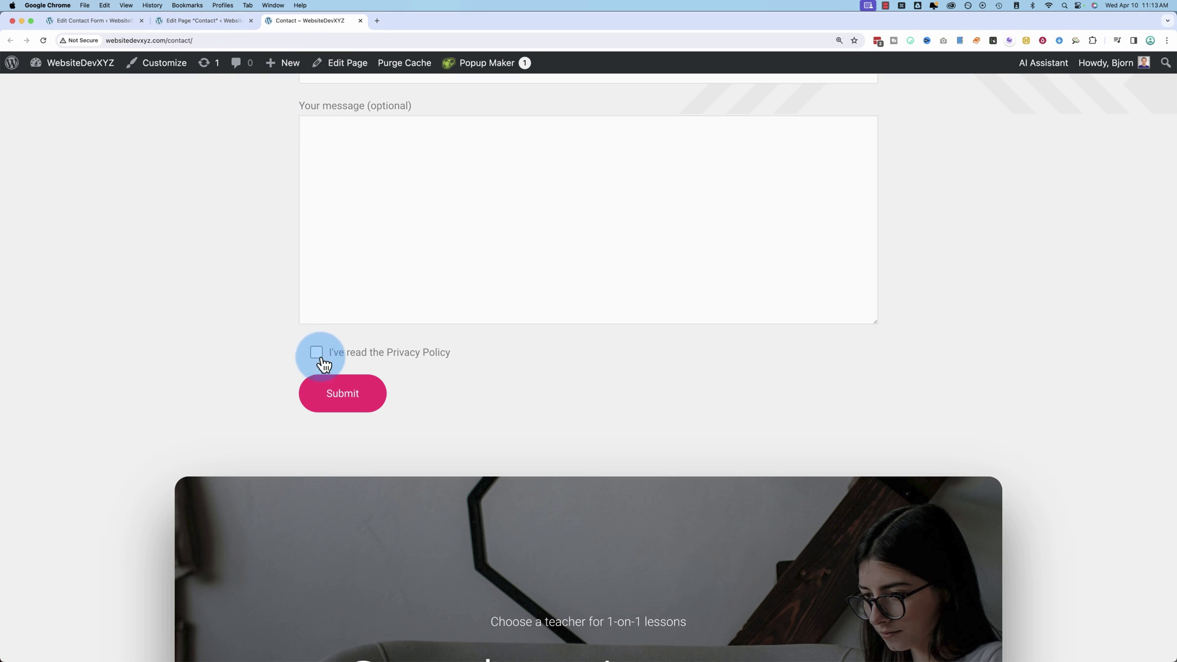
left_click_drag(452, 353, 404, 355)
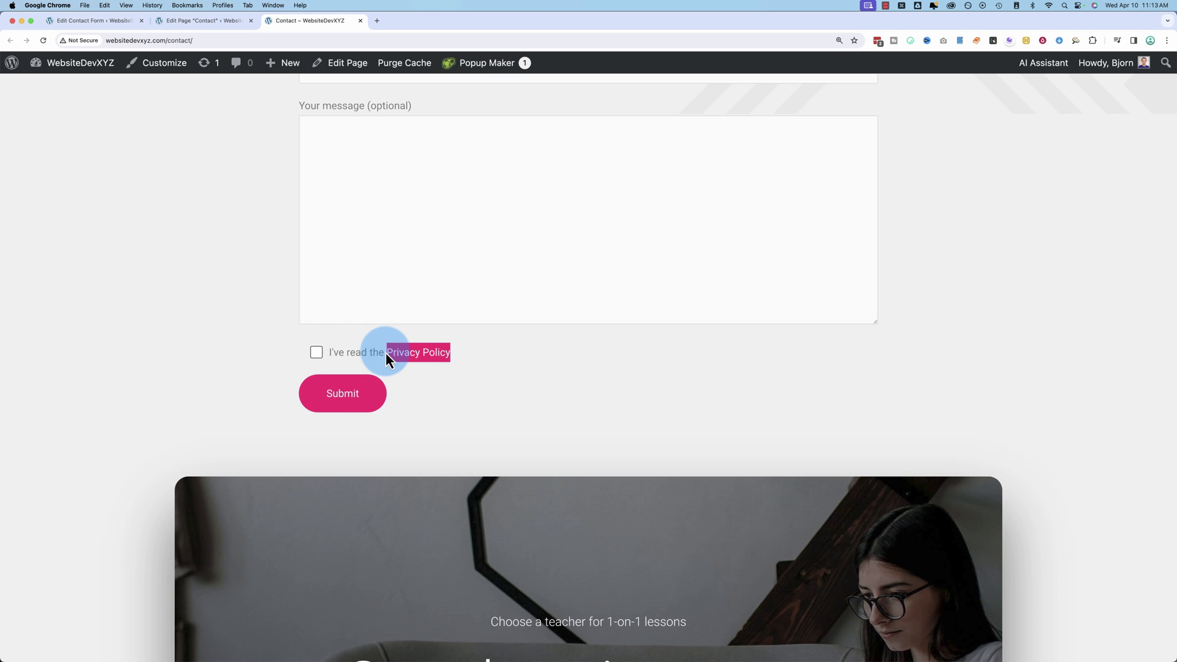
left_click(385, 351)
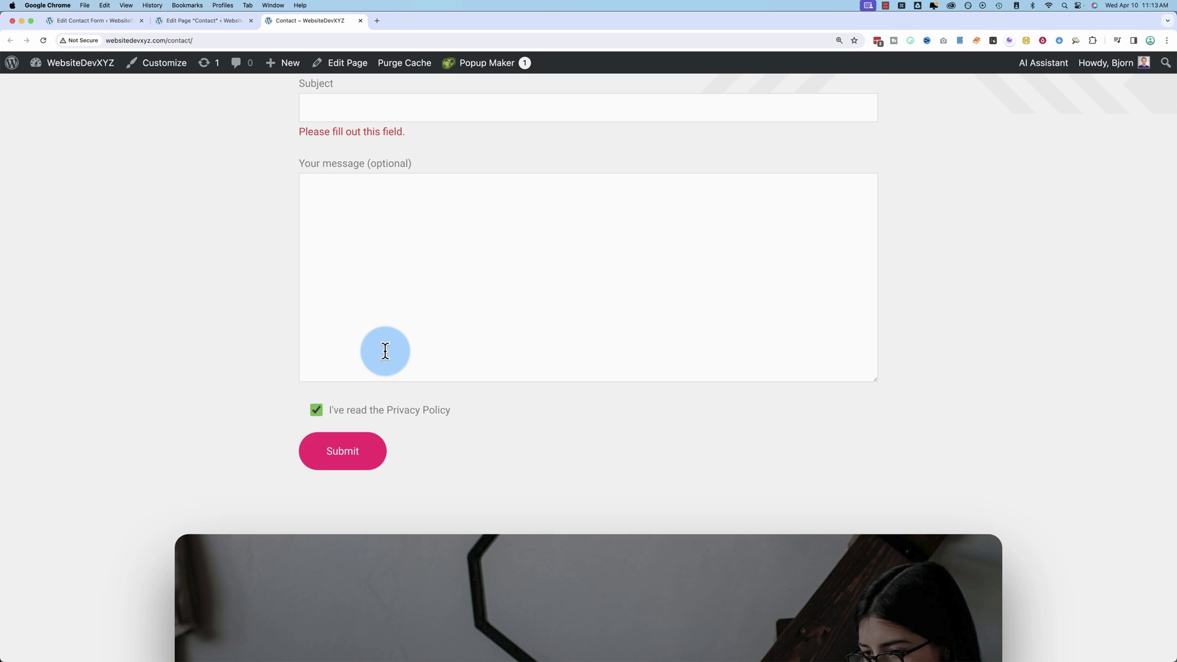
left_click(316, 410)
left_click(91, 22)
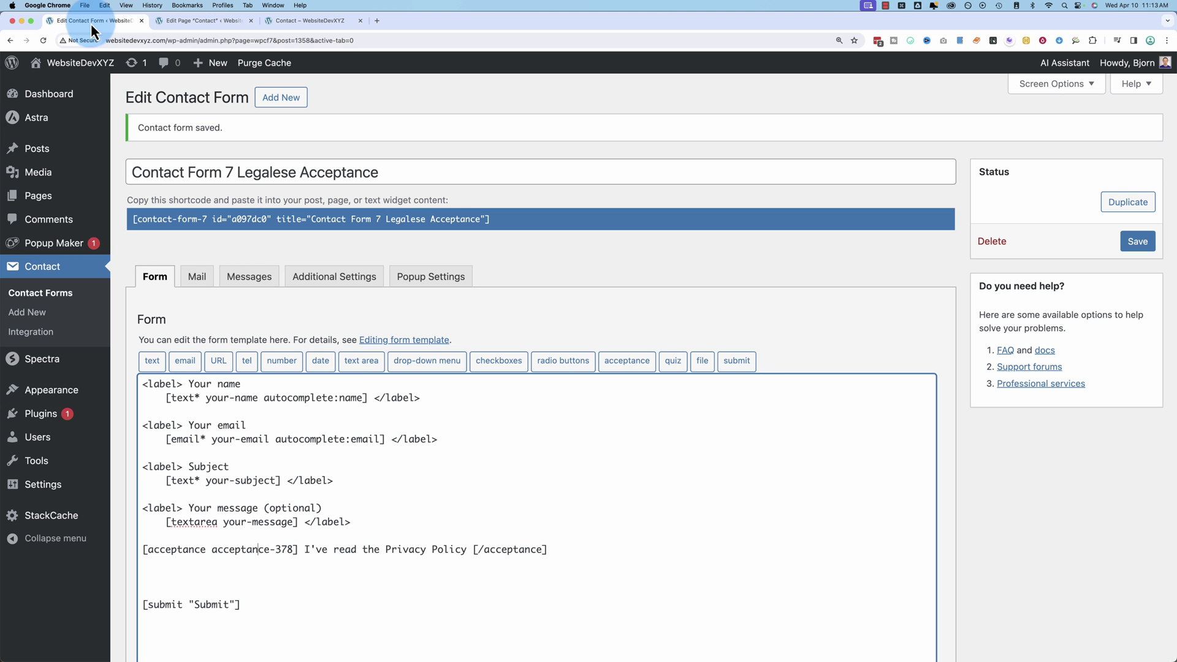
Wrap 'Privacy Policy' in the acceptance line with an <a href="">…</a> tag, leaving the URL empty.
left_click_drag(363, 549, 388, 551)
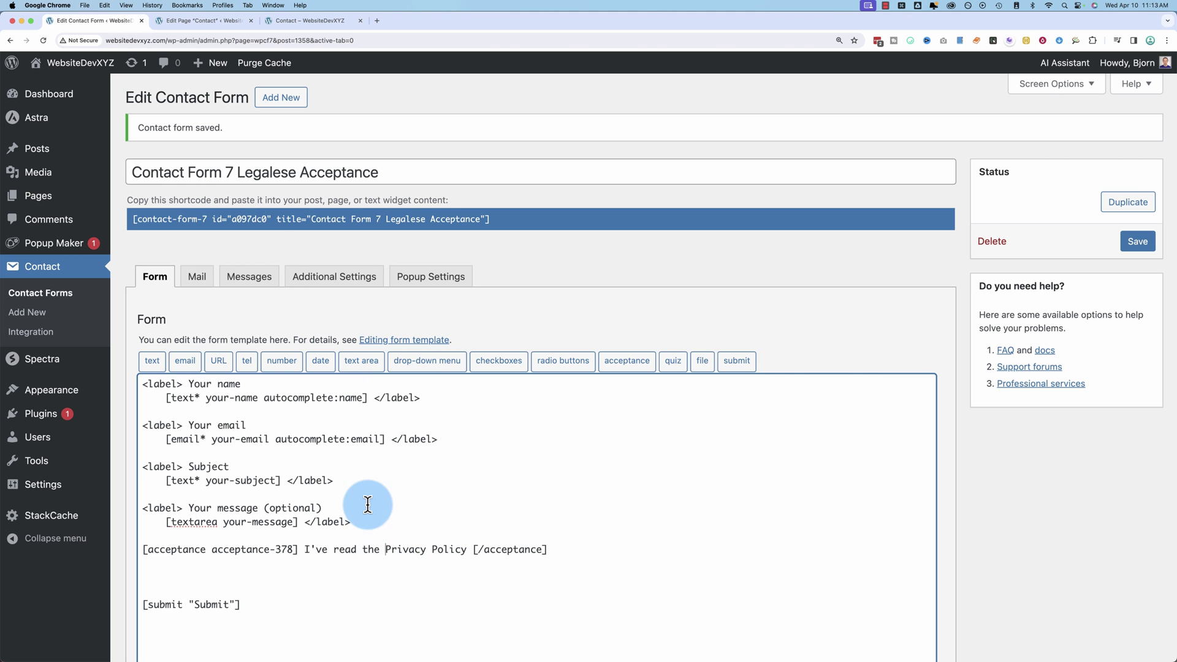
scroll(353, 478, "down", 3)
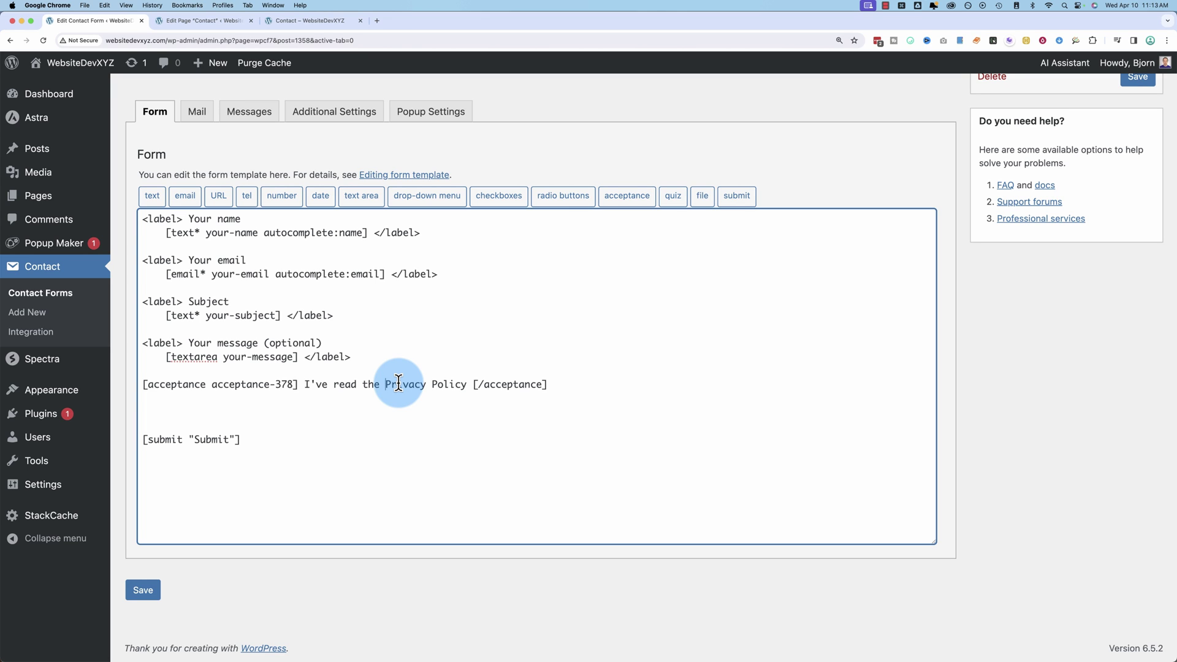
type("<a h")
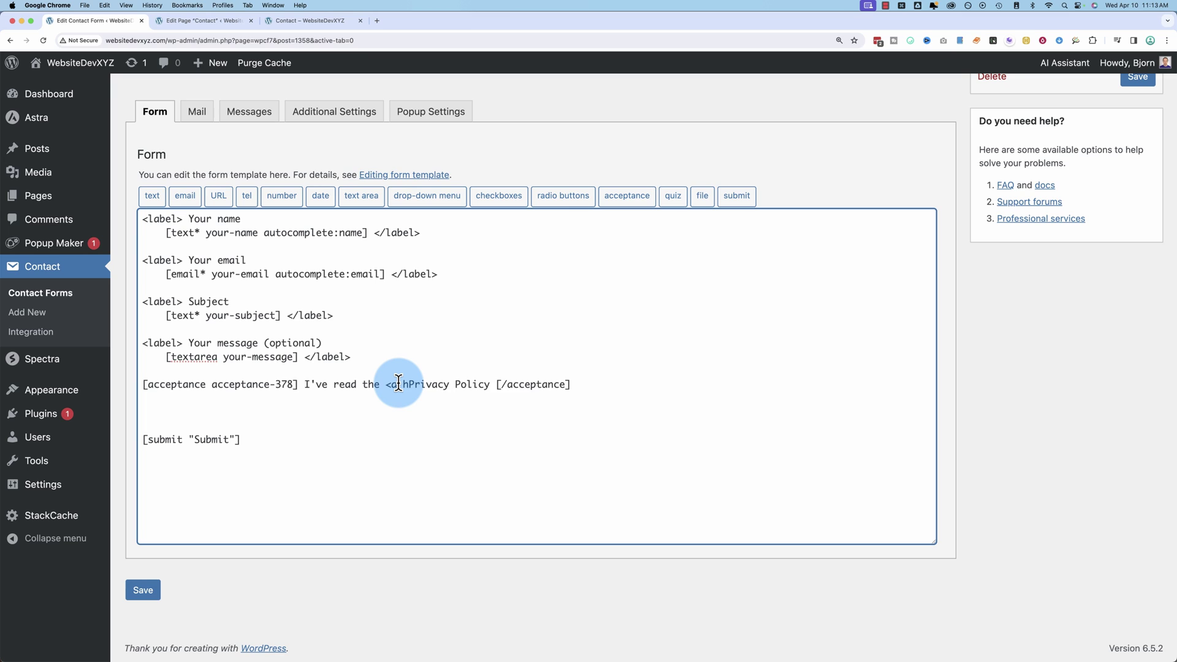
key("BackSpace")
key("BackSpace")
key("BackSpace")
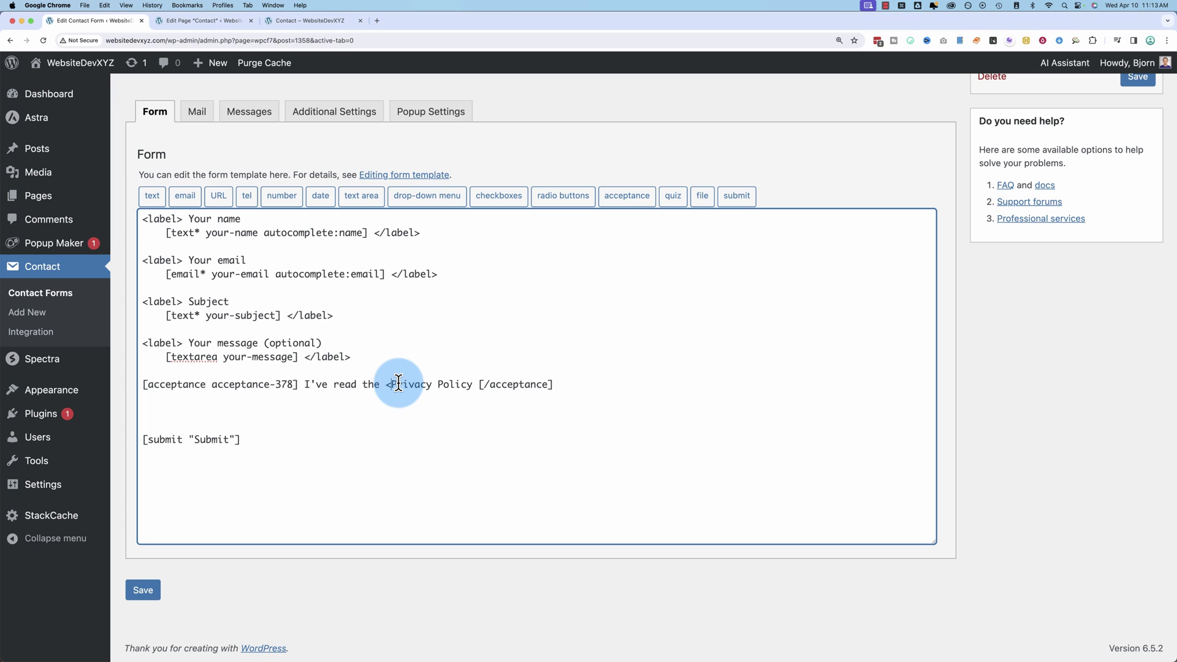
type("a")
type(" href")
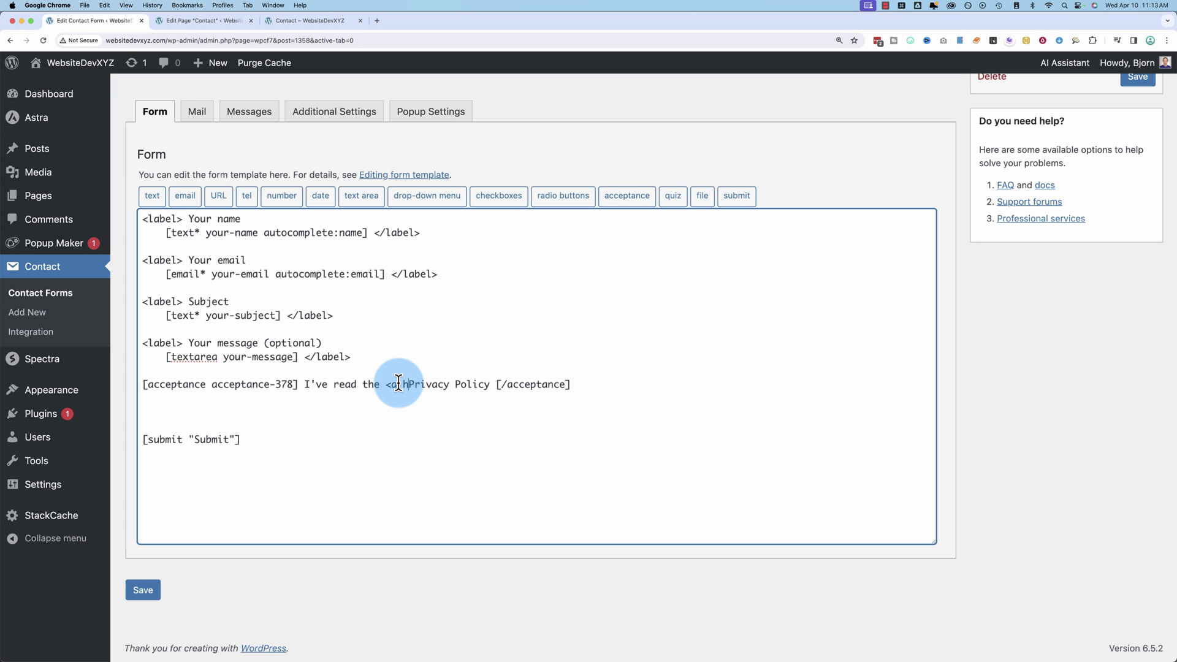
type("=")
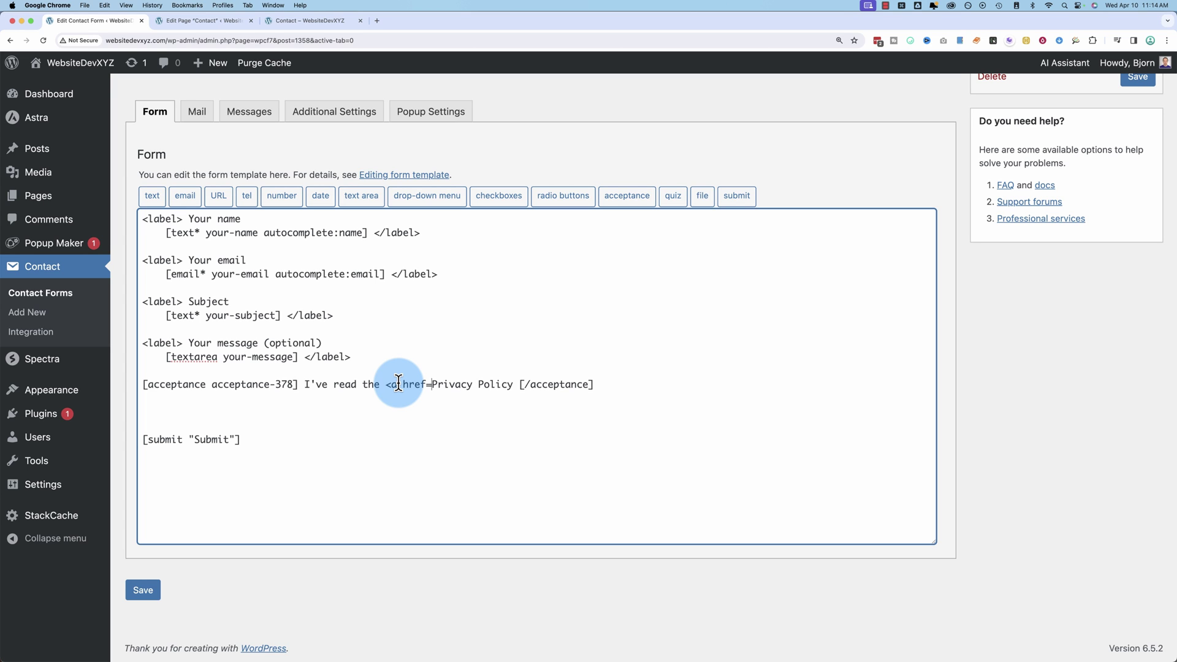
type("\"\"")
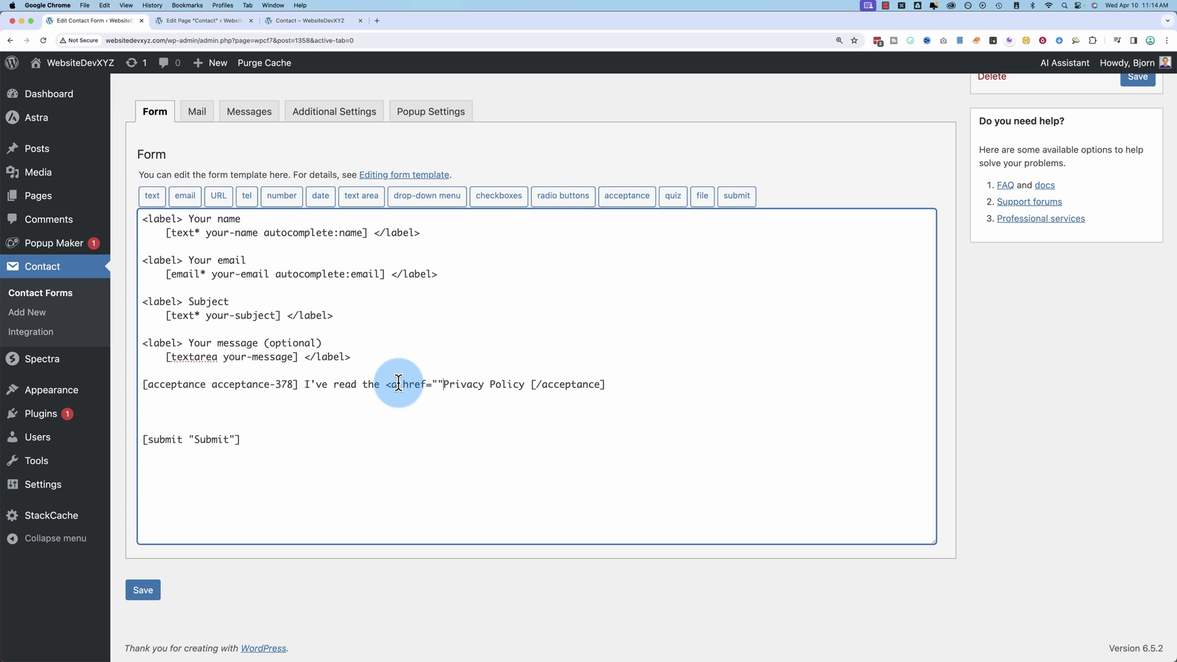
type(">")
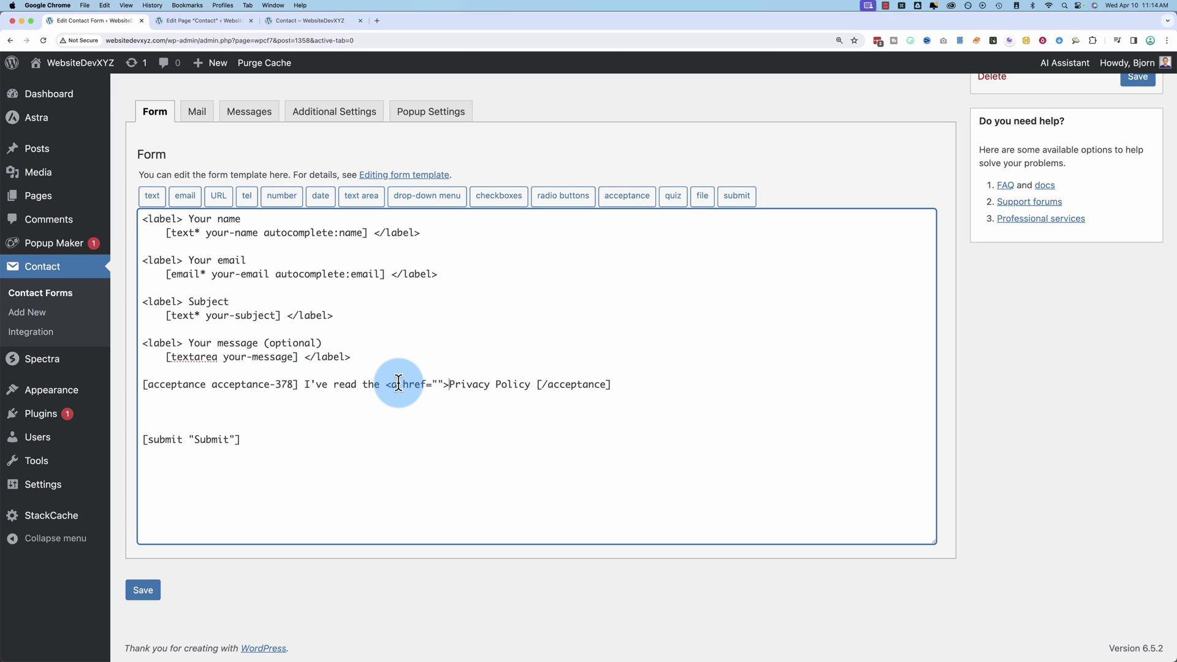
left_click(530, 385)
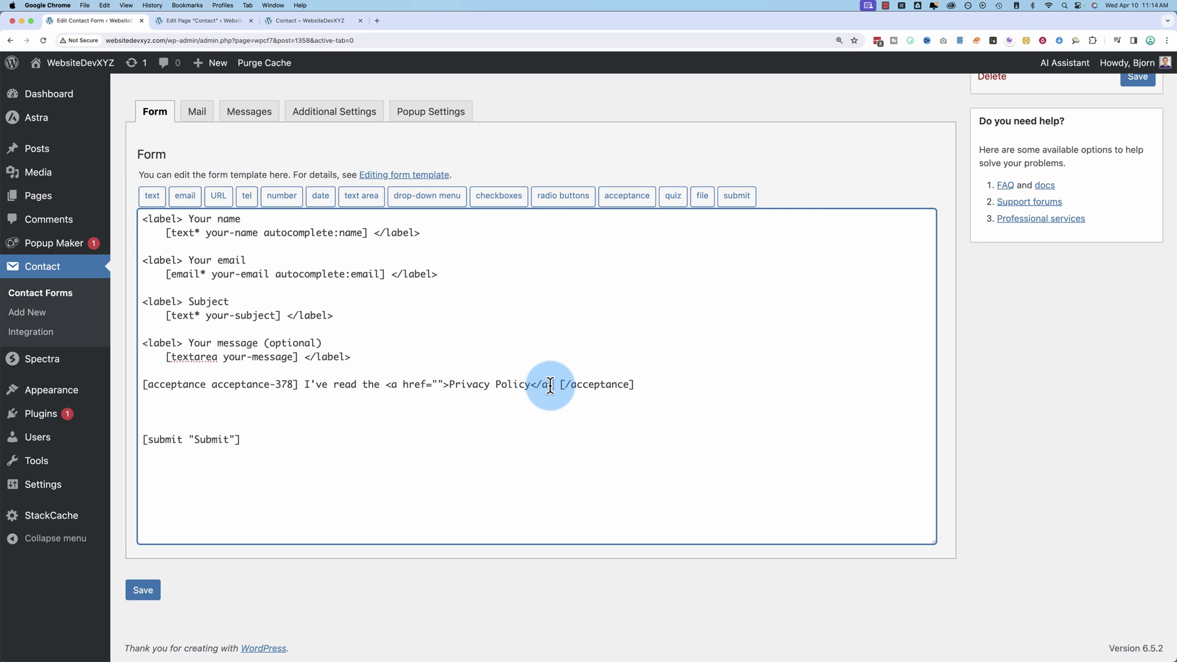
left_click(437, 385)
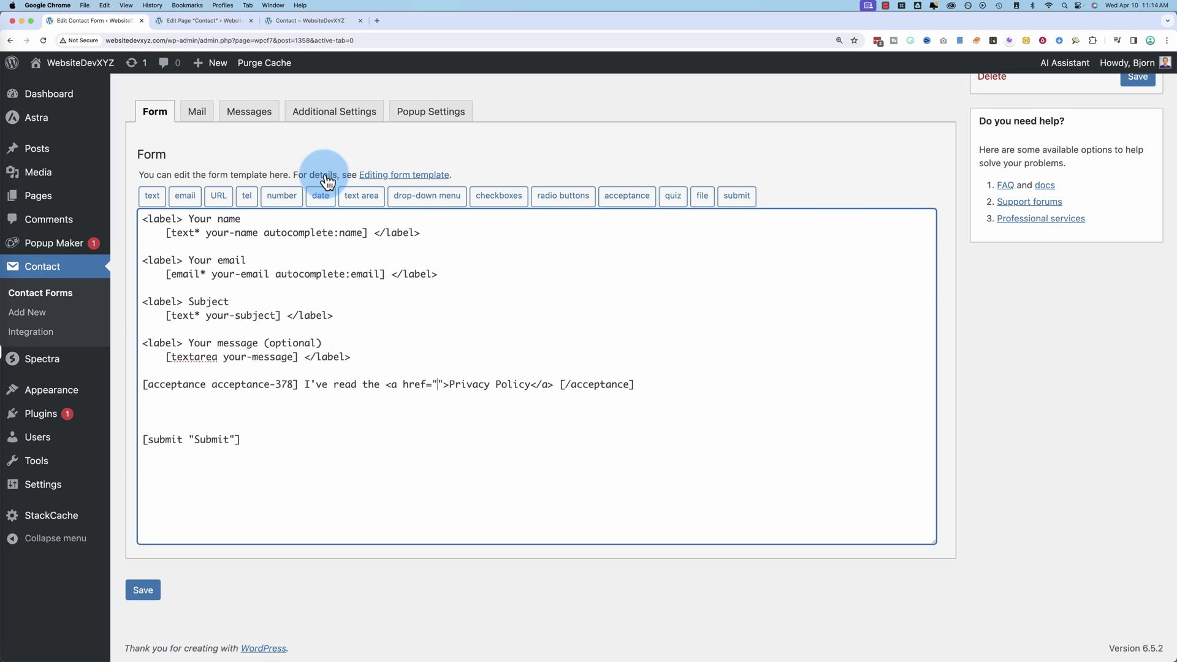
Scroll through the form on the live Contact page, then return to the contact form editor.
left_click(293, 23)
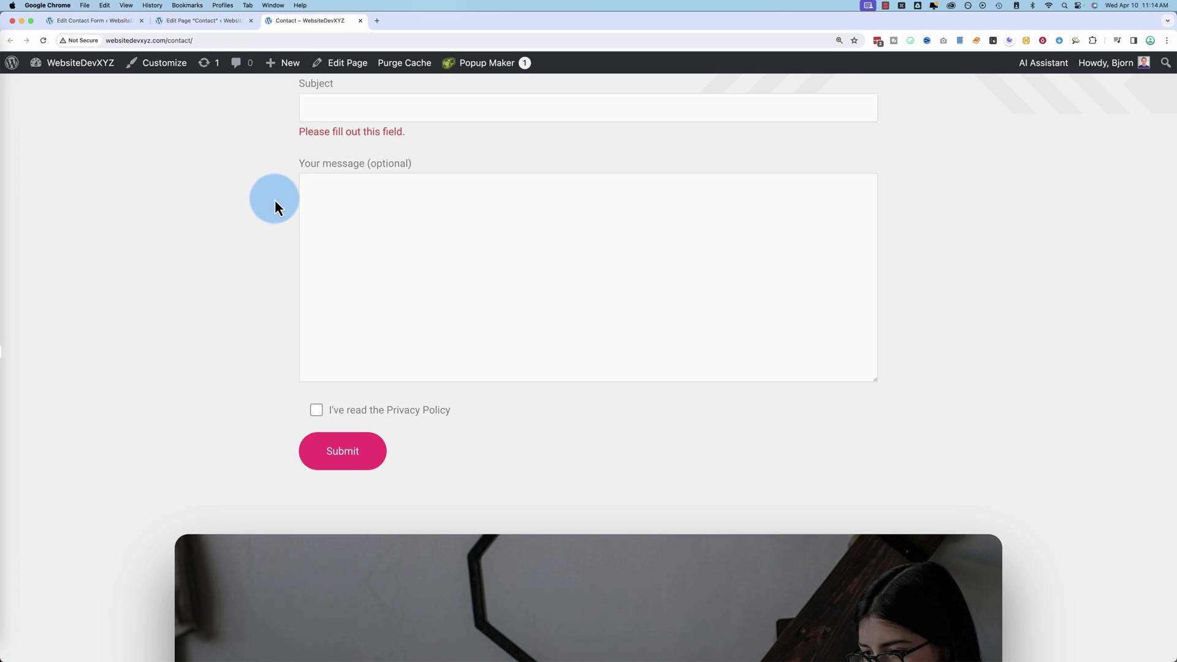
scroll(275, 199, "down", 15)
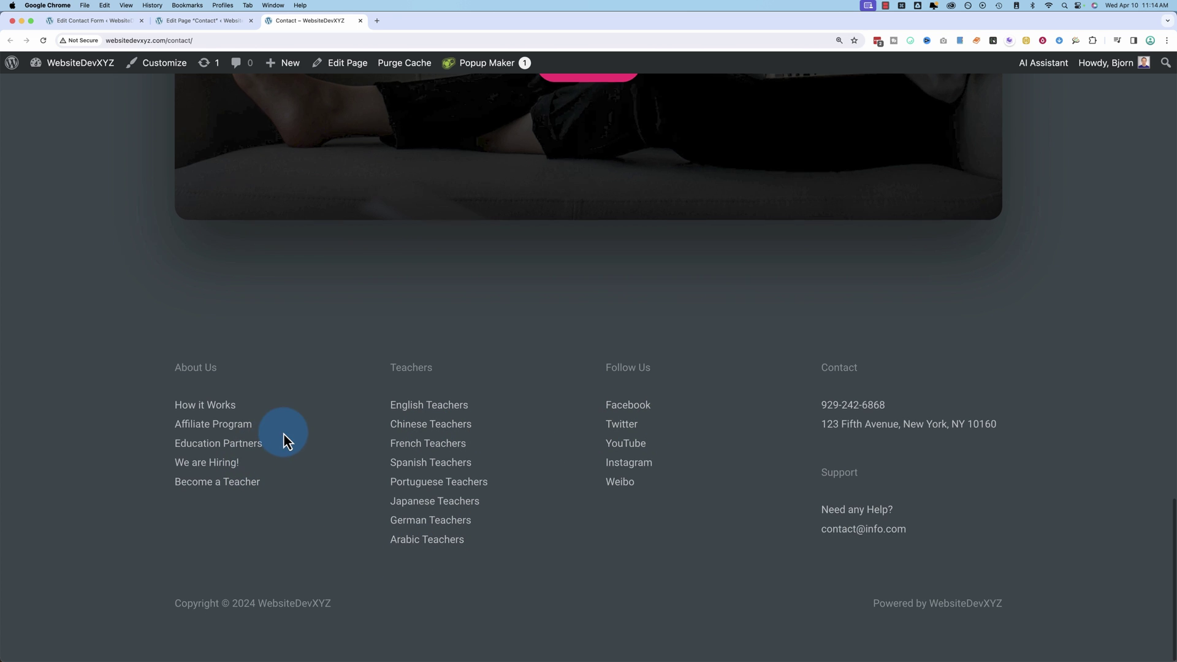
scroll(283, 439, "up", 10)
scroll(284, 435, "up", 10)
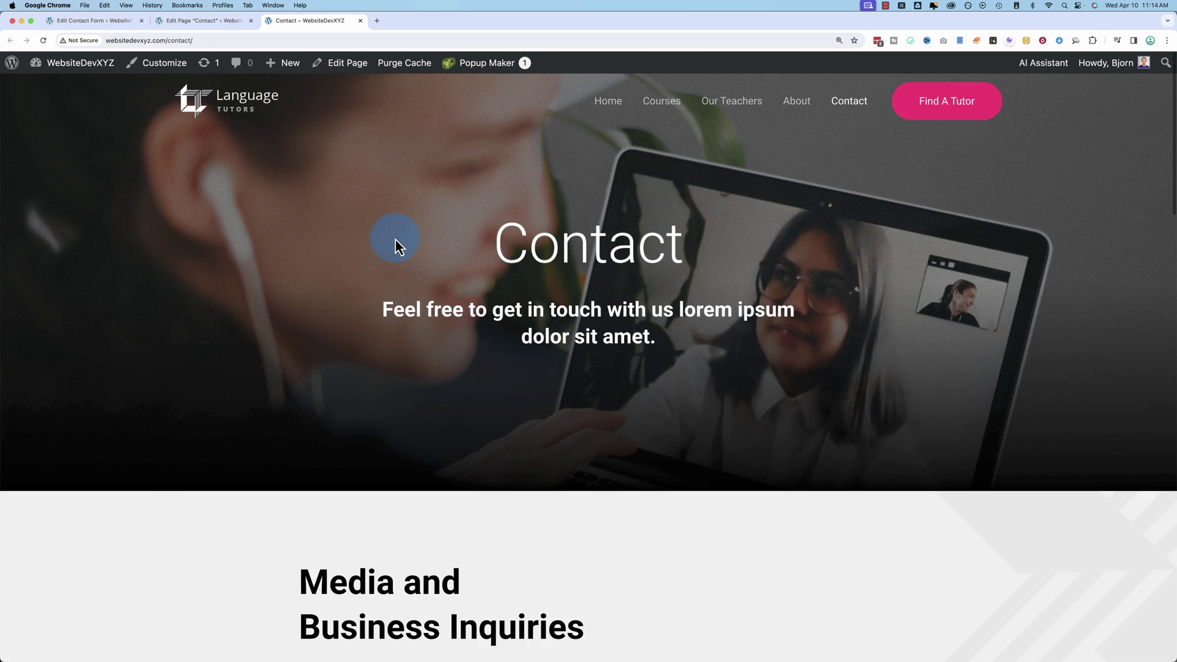
scroll(367, 333, "down", 10)
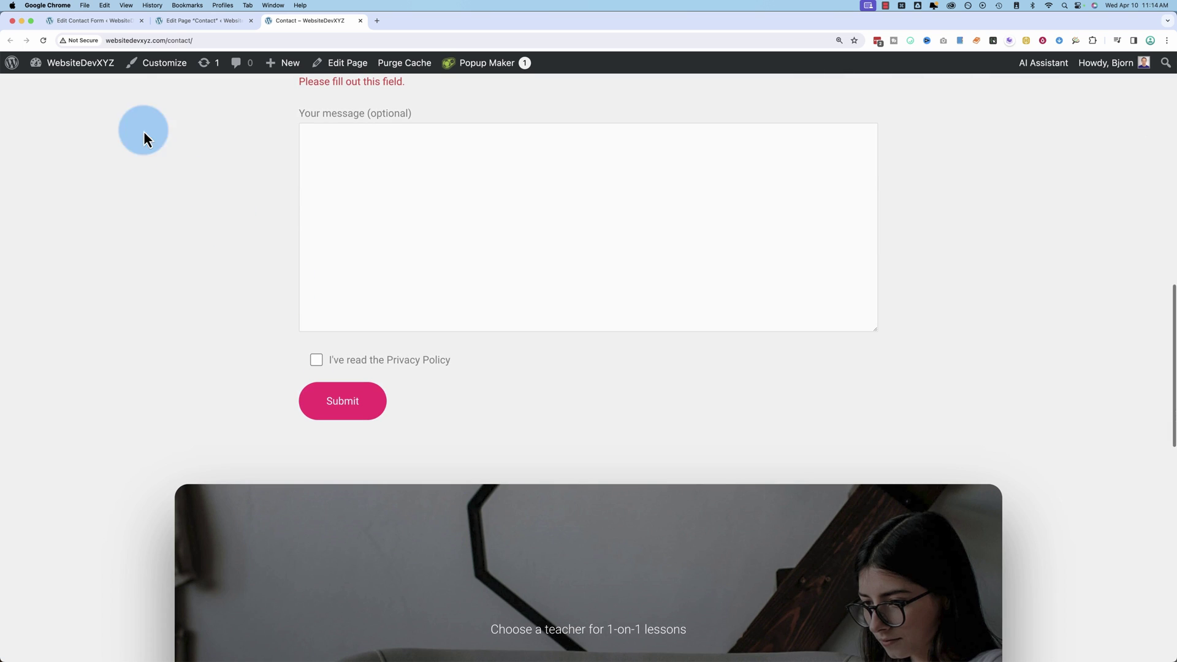
left_click(93, 22)
Copy the Privacy Policy page's View link address from the All Pages list.
left_click(39, 195, "super")
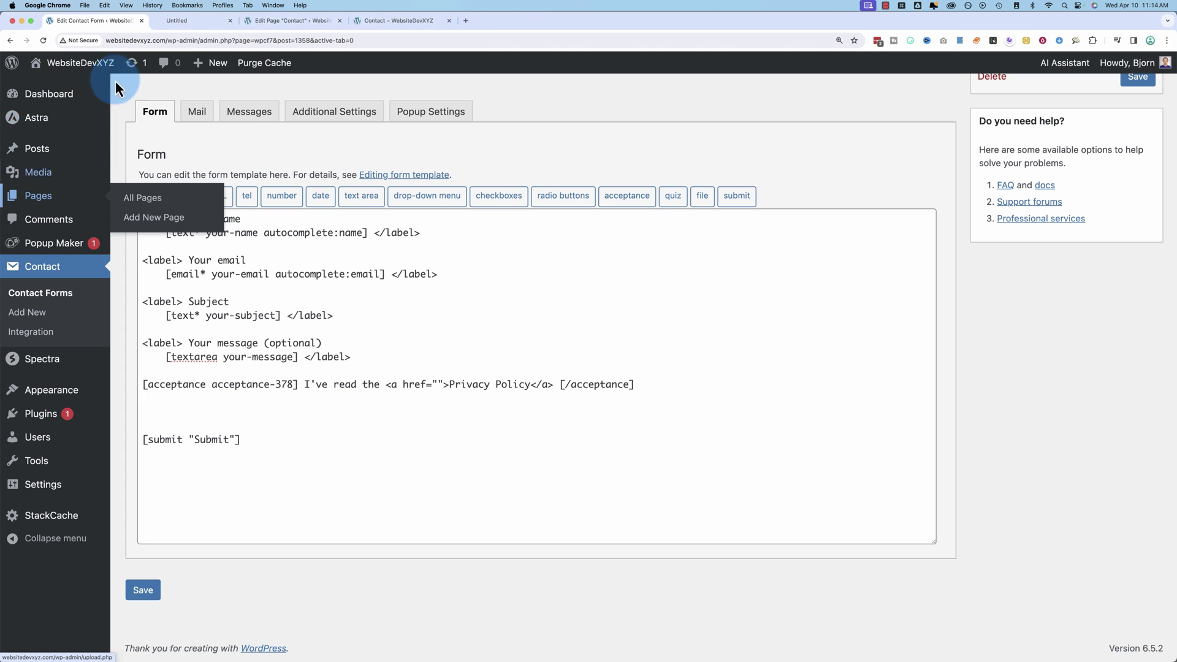
left_click(189, 27)
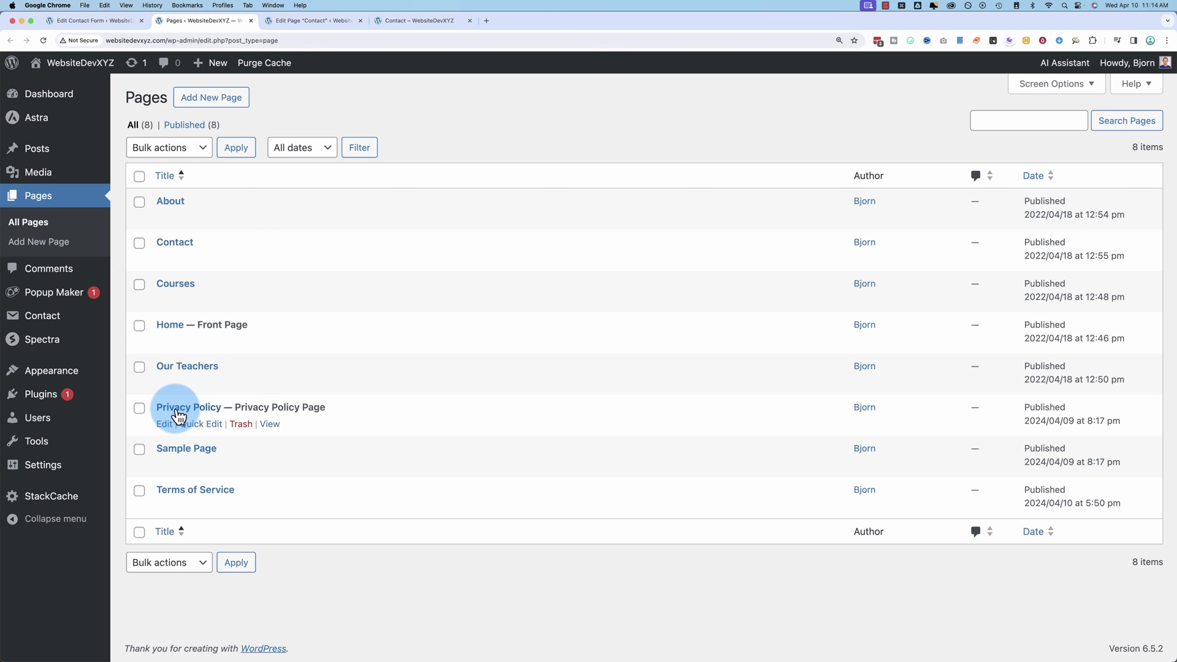
right_click(267, 424)
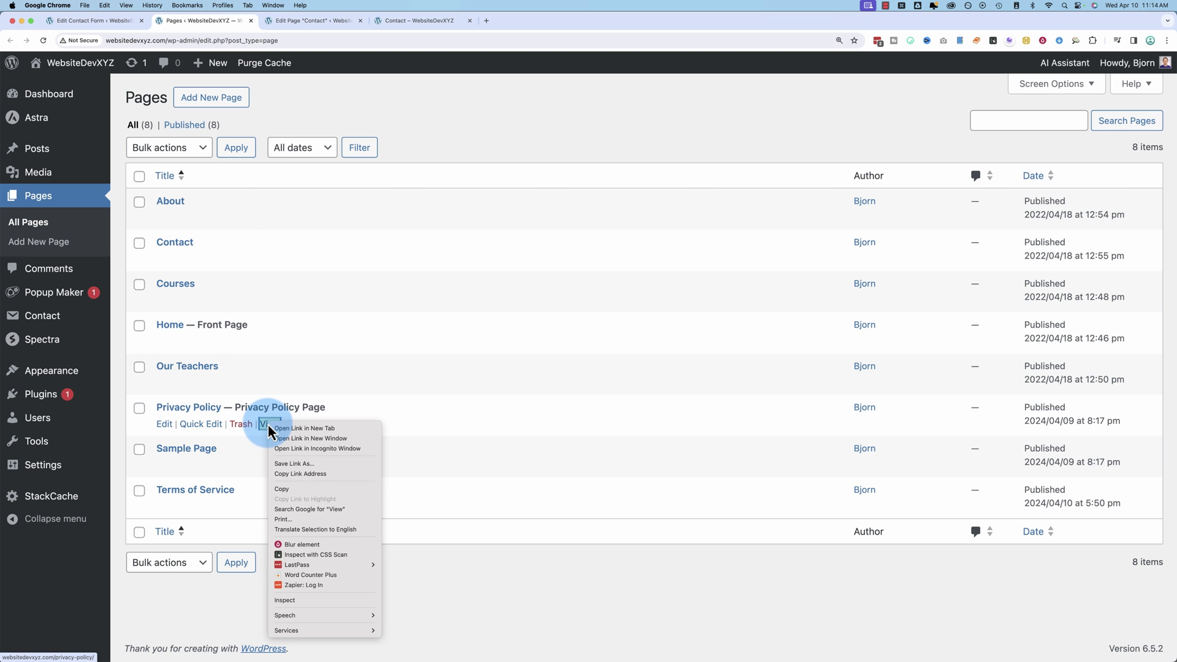
left_click(318, 473)
left_click(106, 18)
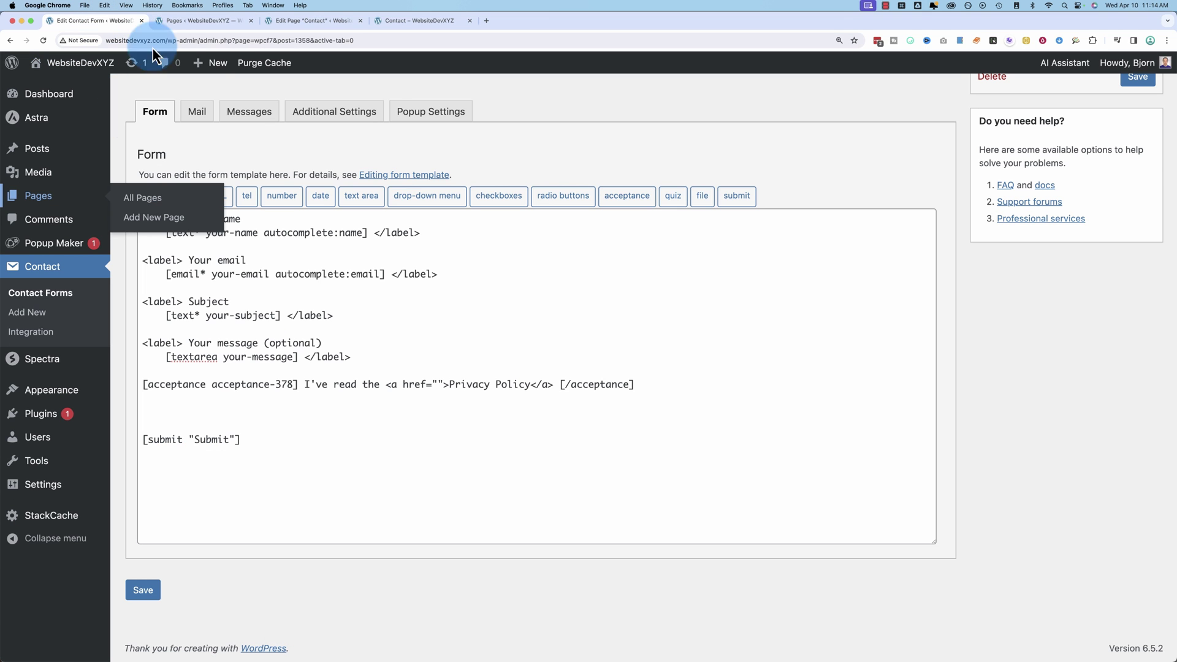
left_click(437, 384)
right_click(438, 385)
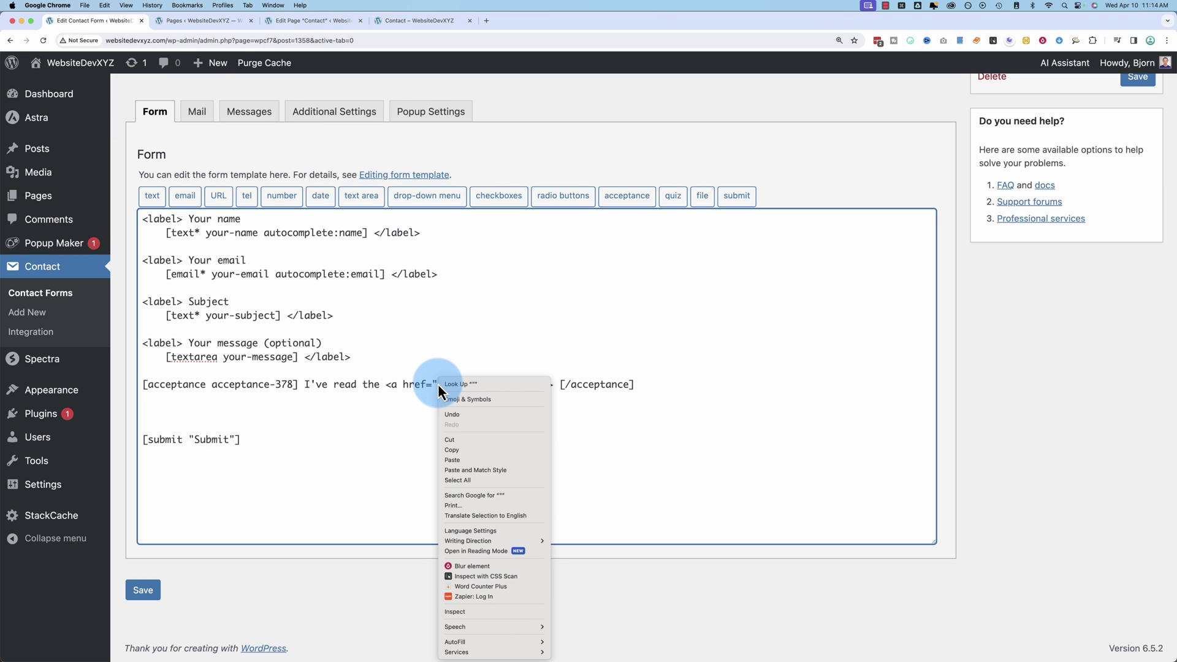
left_click(464, 459)
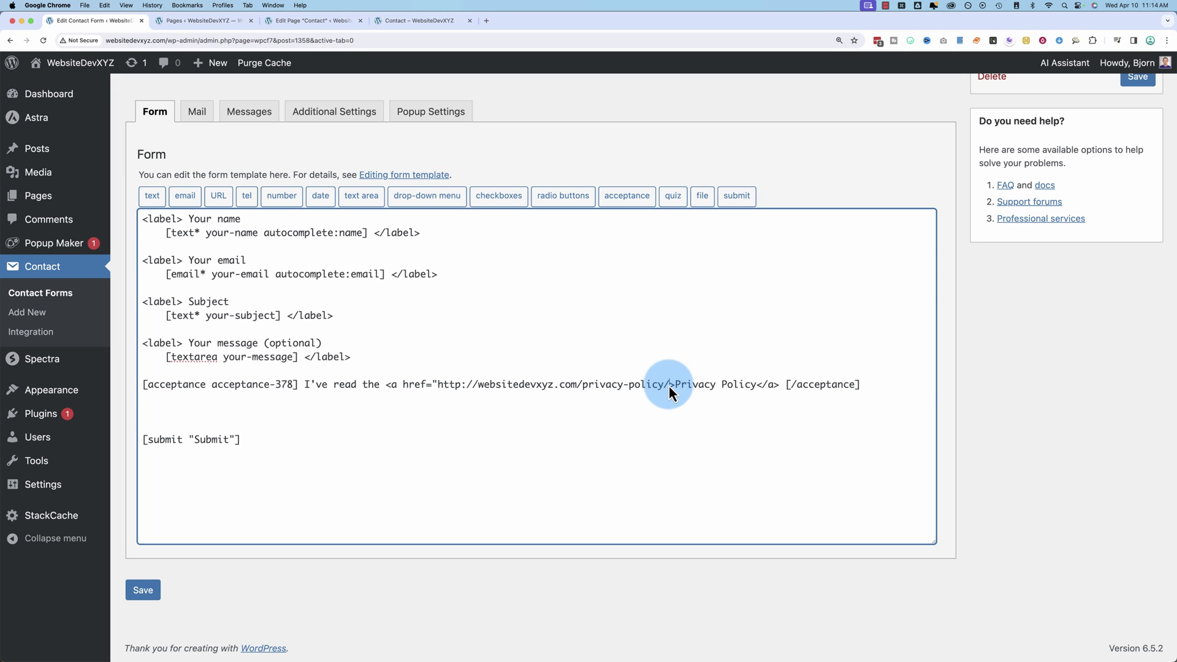
type("\"")
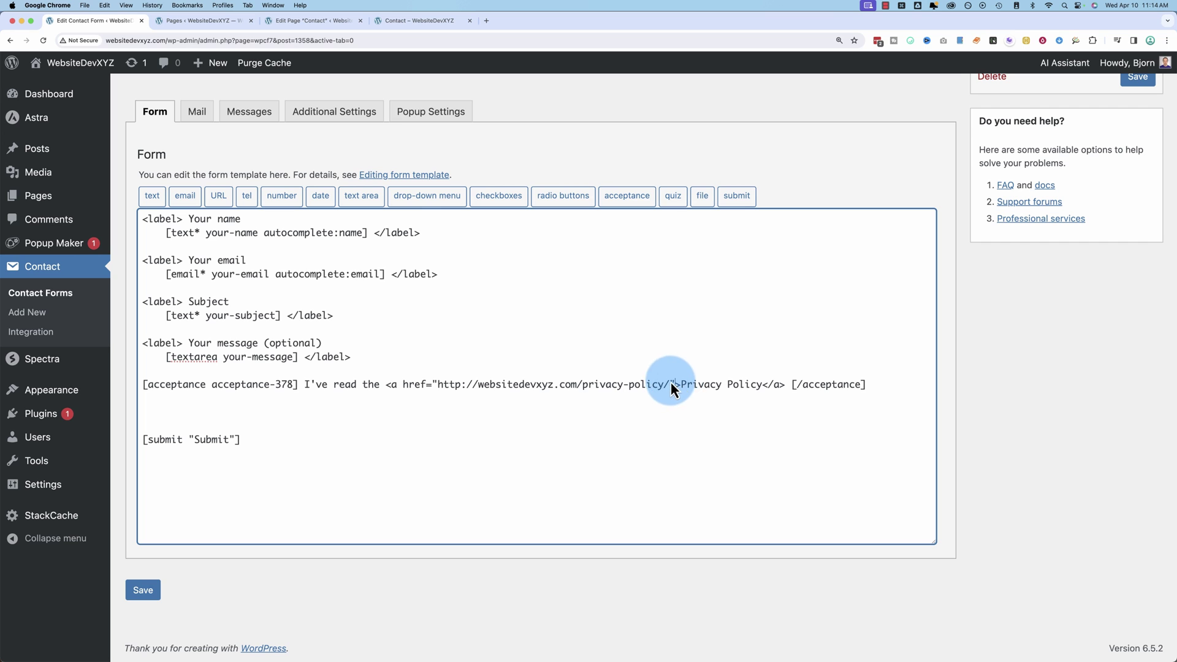
left_click(142, 591)
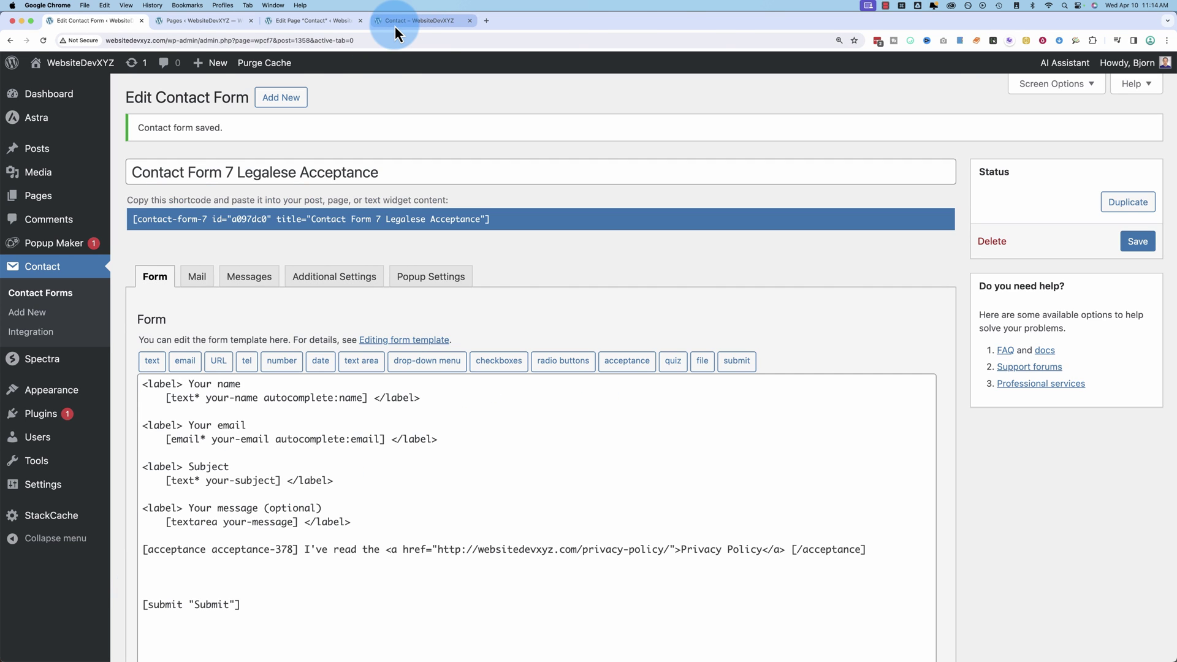
Reload the live Contact page, toggle the acceptance checkbox, follow the Privacy Policy link, then go back.
left_click(395, 26)
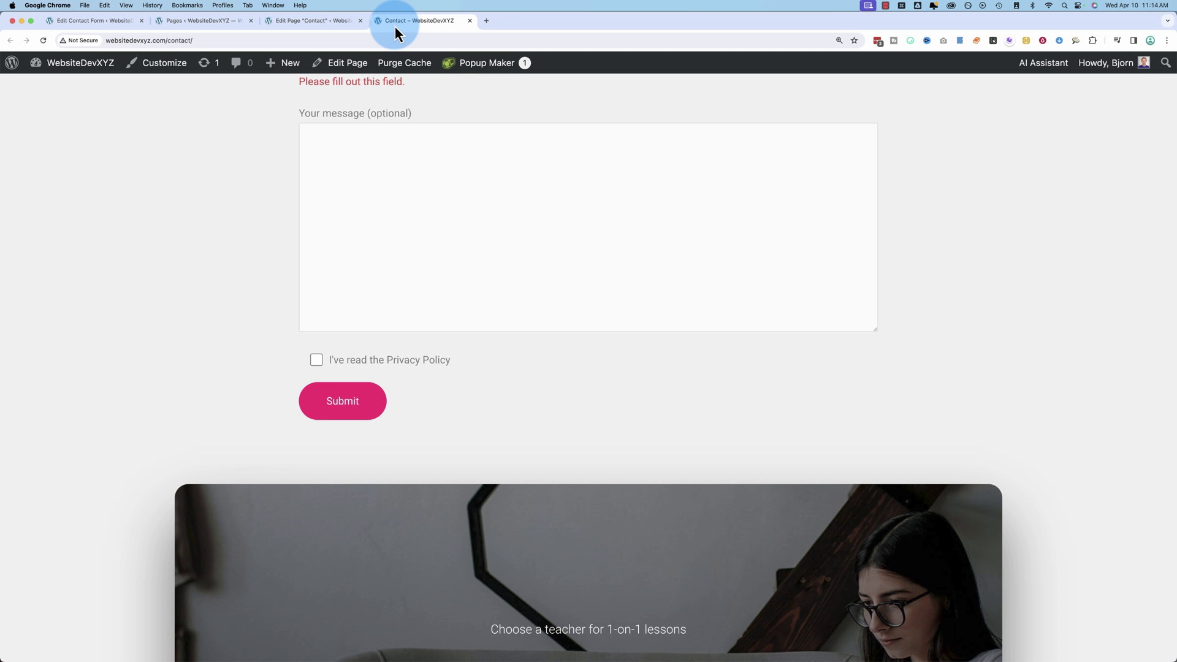
left_click(49, 43)
left_click(95, 329)
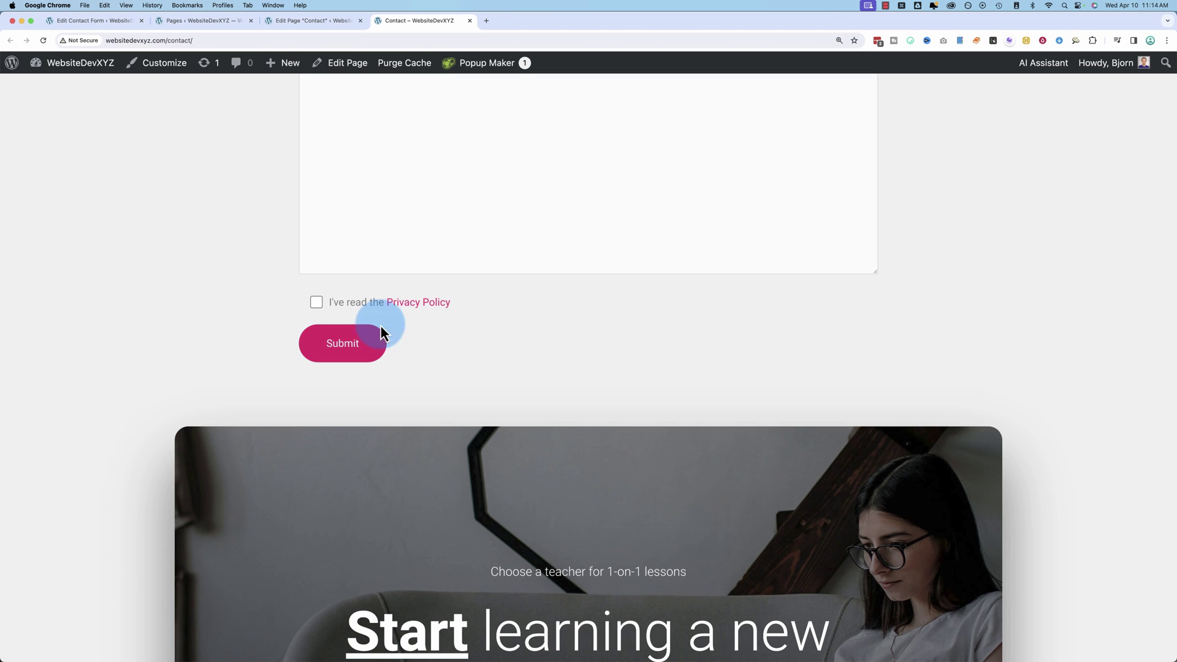
left_click(369, 300)
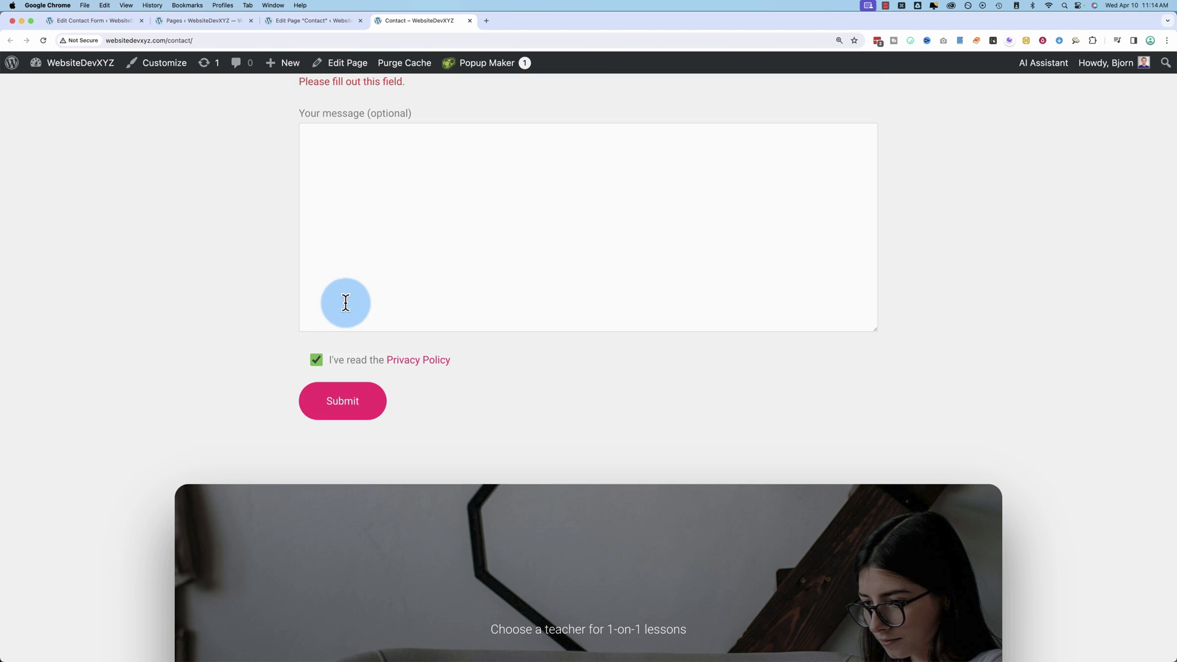
left_click(366, 365)
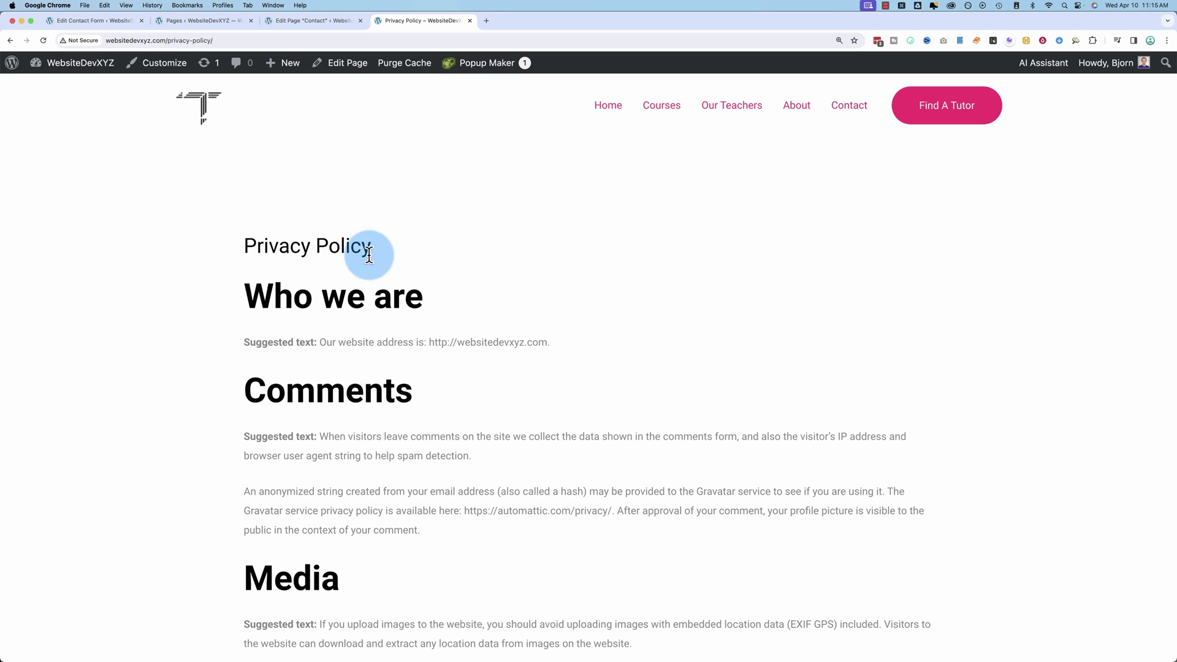
left_click(10, 41)
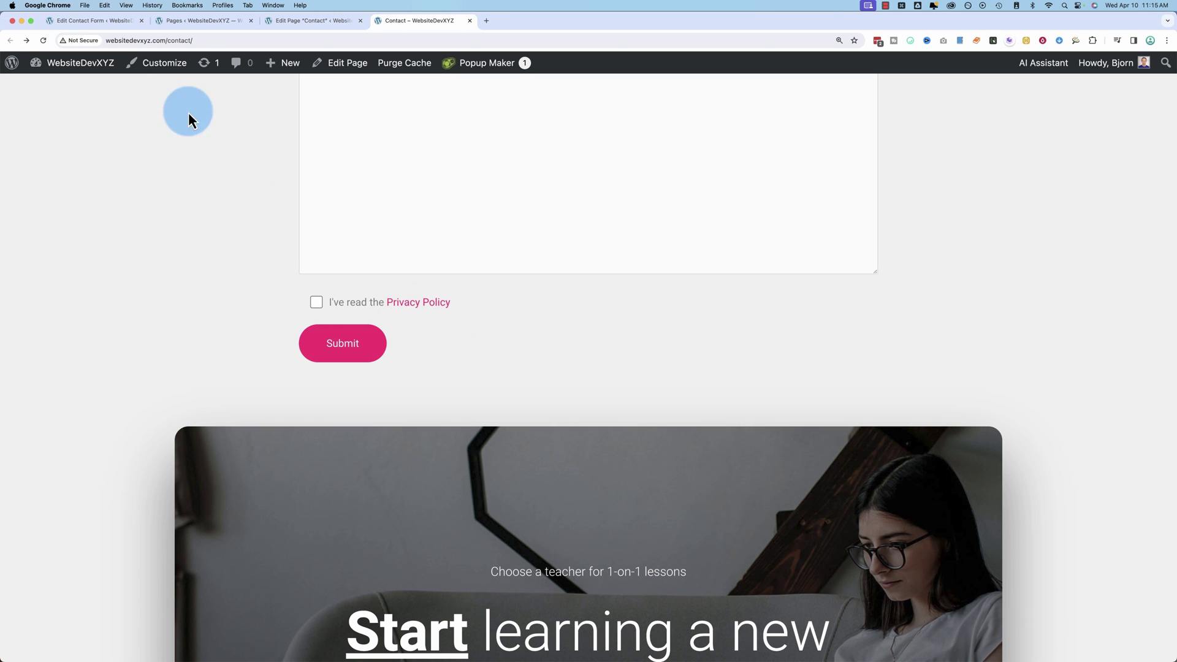
Add target="_blank" to the Privacy Policy anchor and save the contact form.
left_click(86, 19)
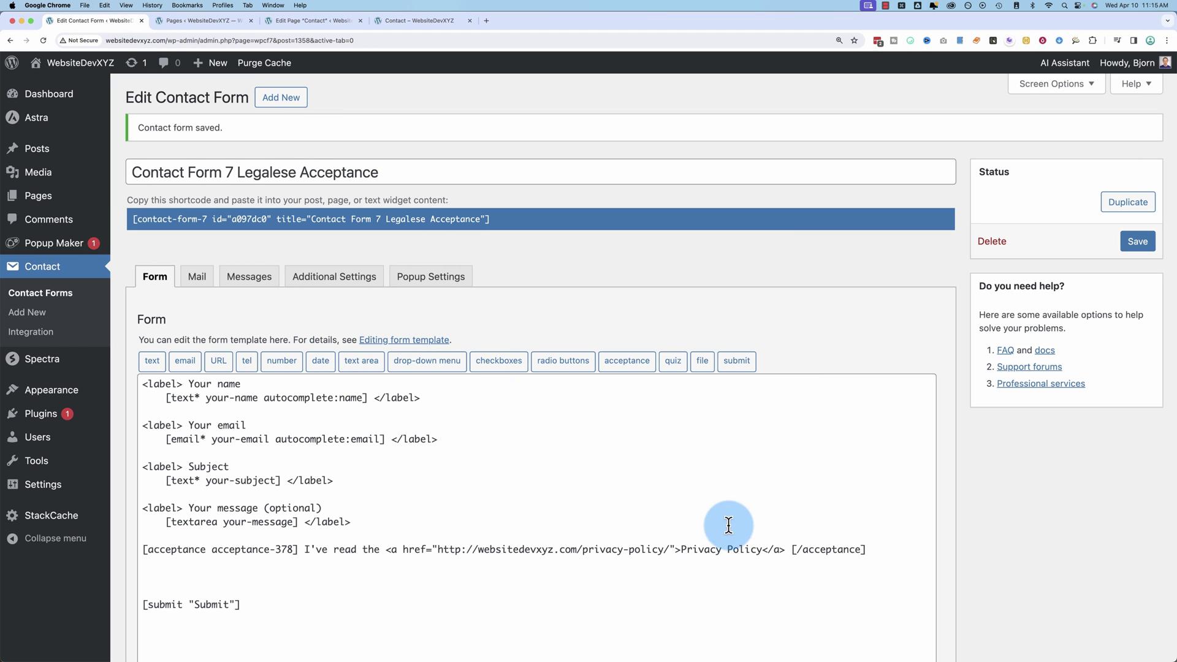
left_click(674, 550)
scroll(649, 501, "down", 2)
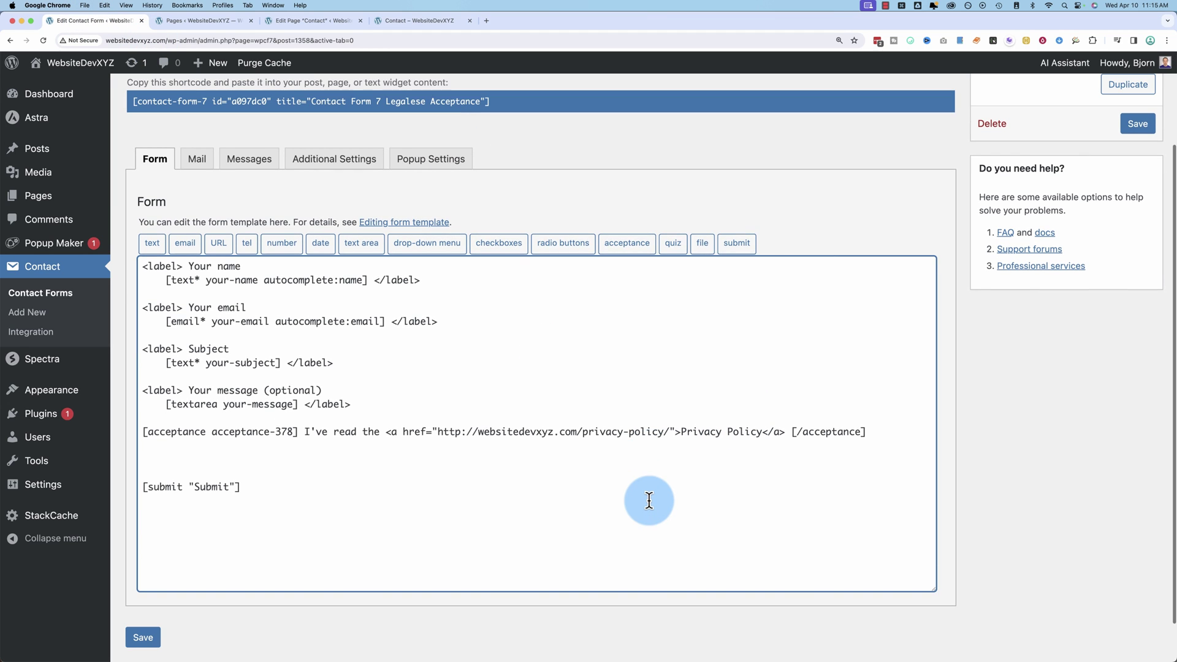
type("target=")
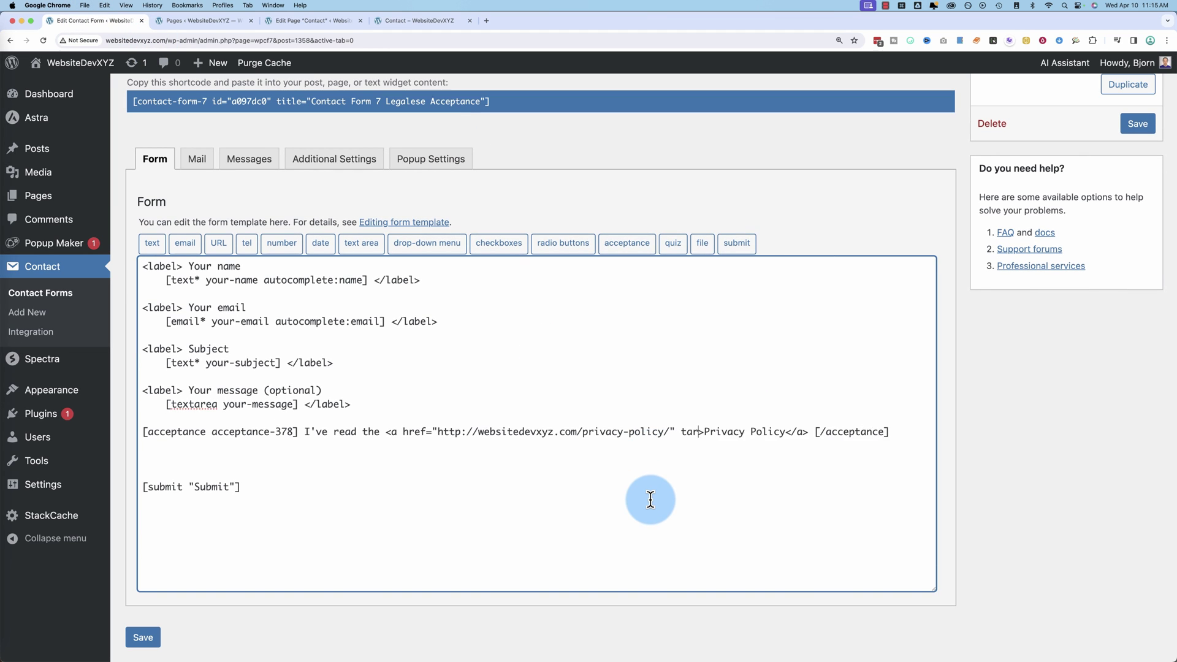
type("\"\"")
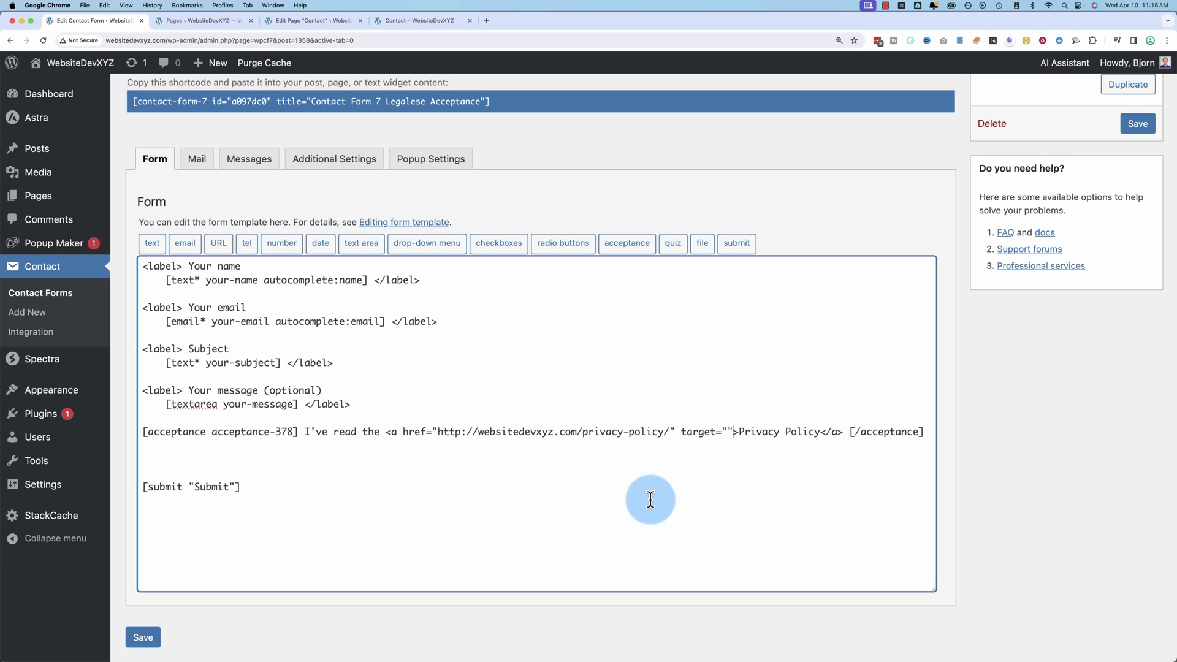
type("_blank")
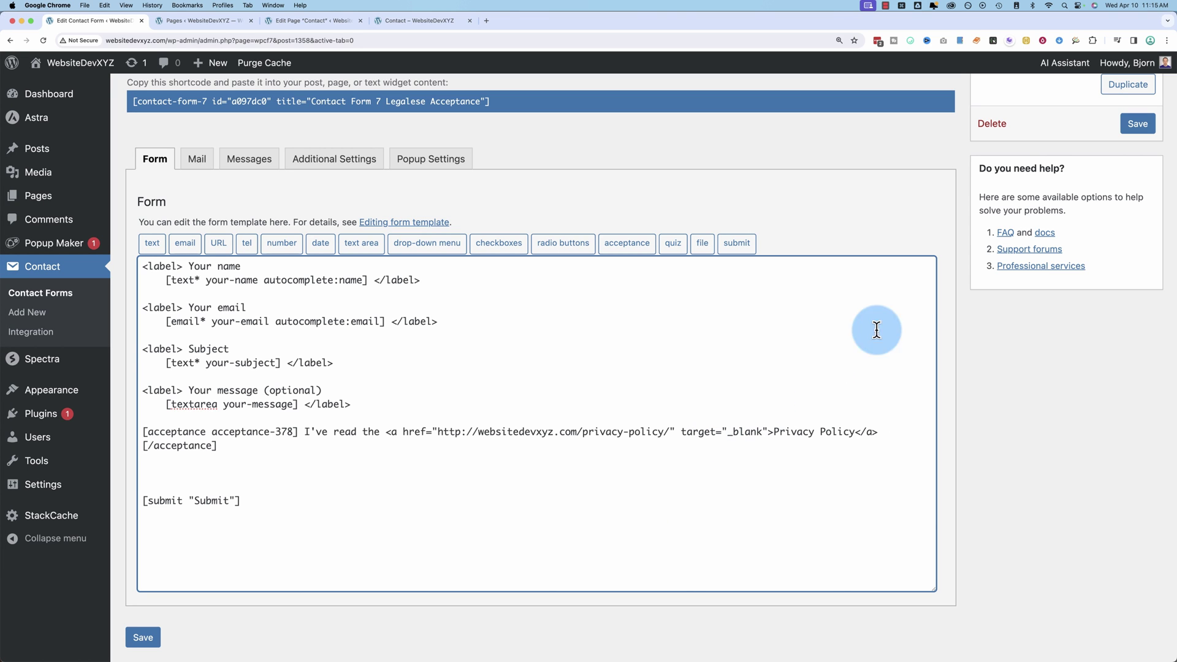
left_click(1138, 124)
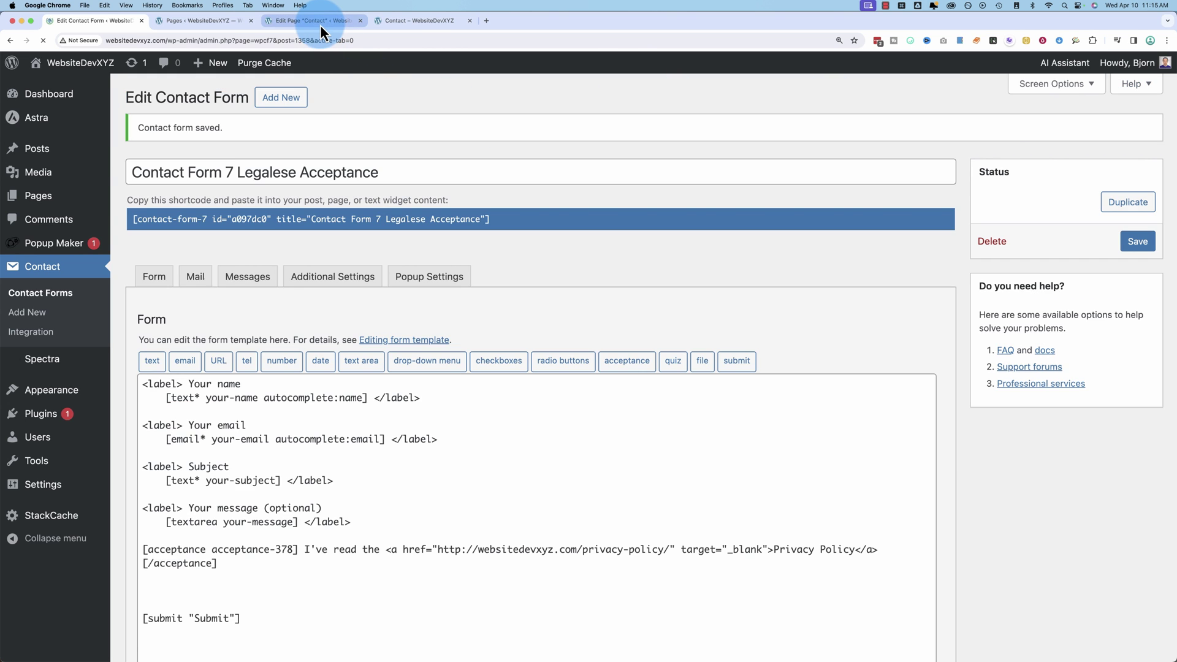
left_click(315, 21)
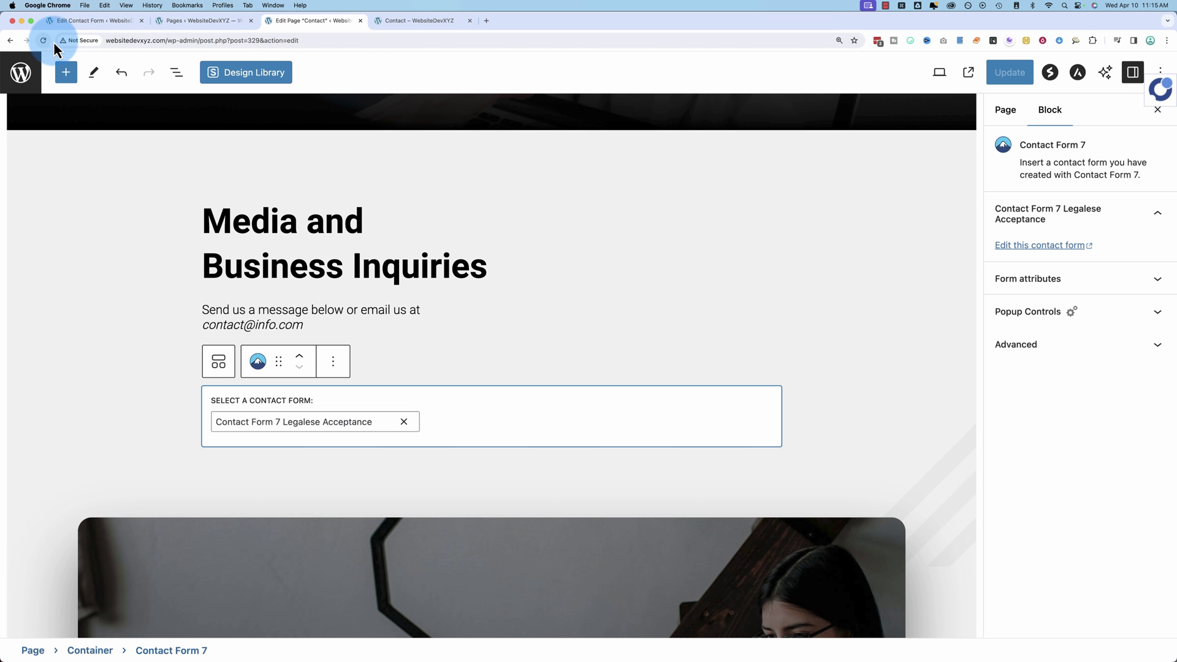
Check that the Privacy Policy link opens the policy in a new tab, then close that tab.
left_click(429, 22)
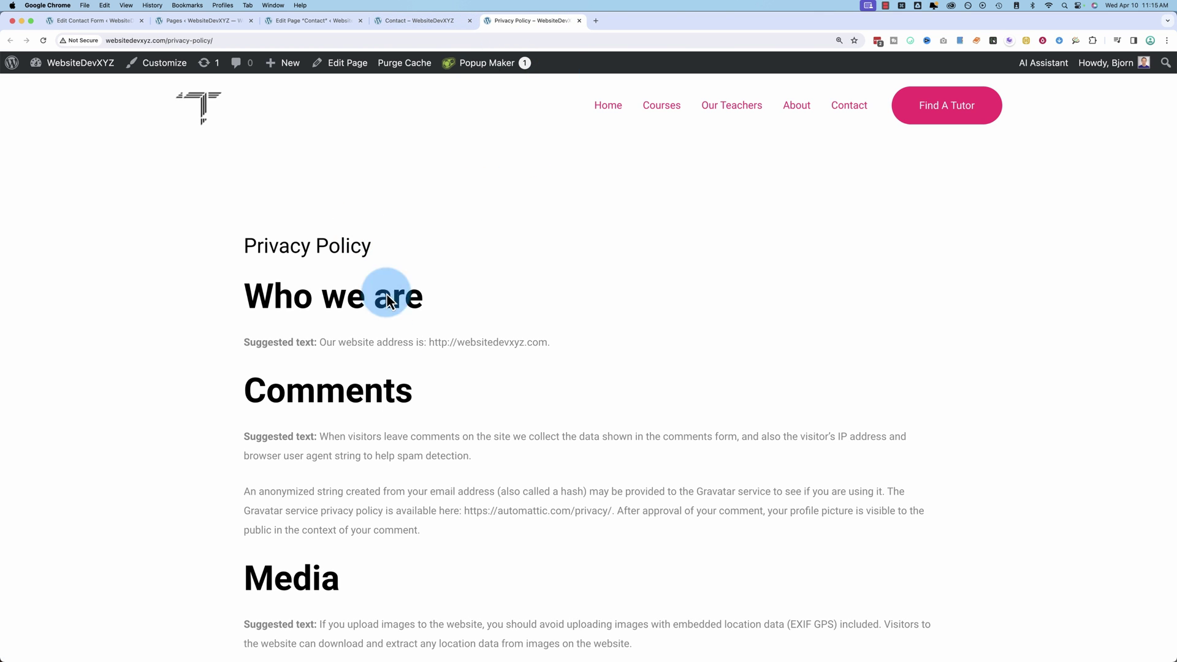
scroll(375, 370, "down", 20)
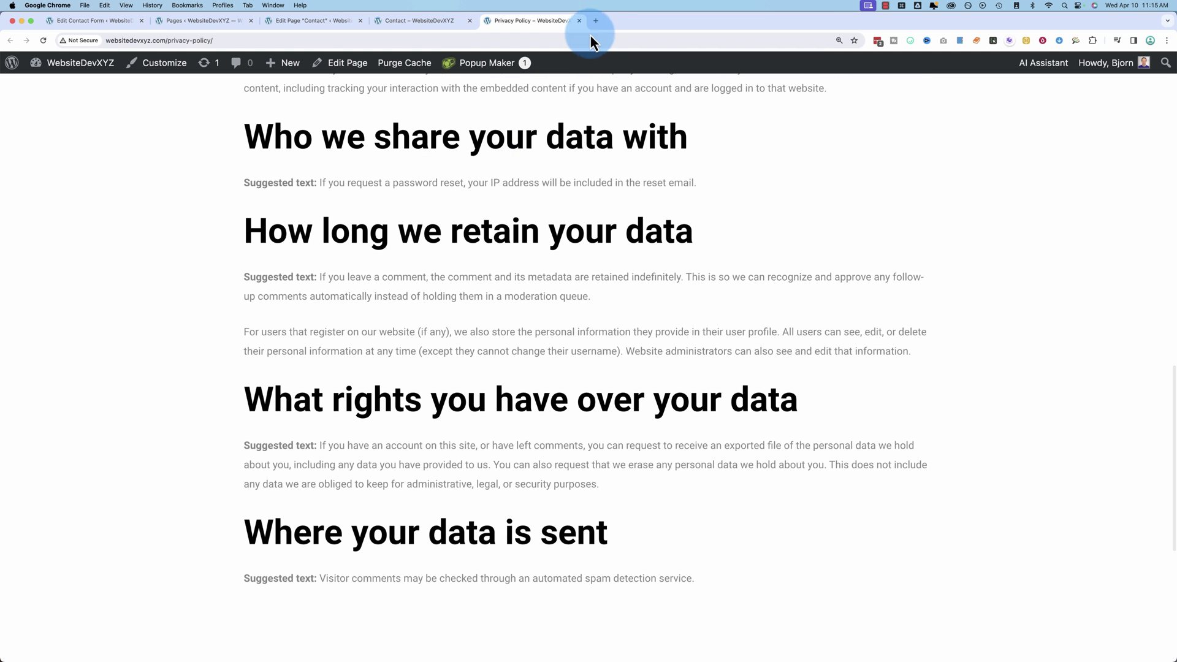
left_click(579, 20)
left_click(463, 341)
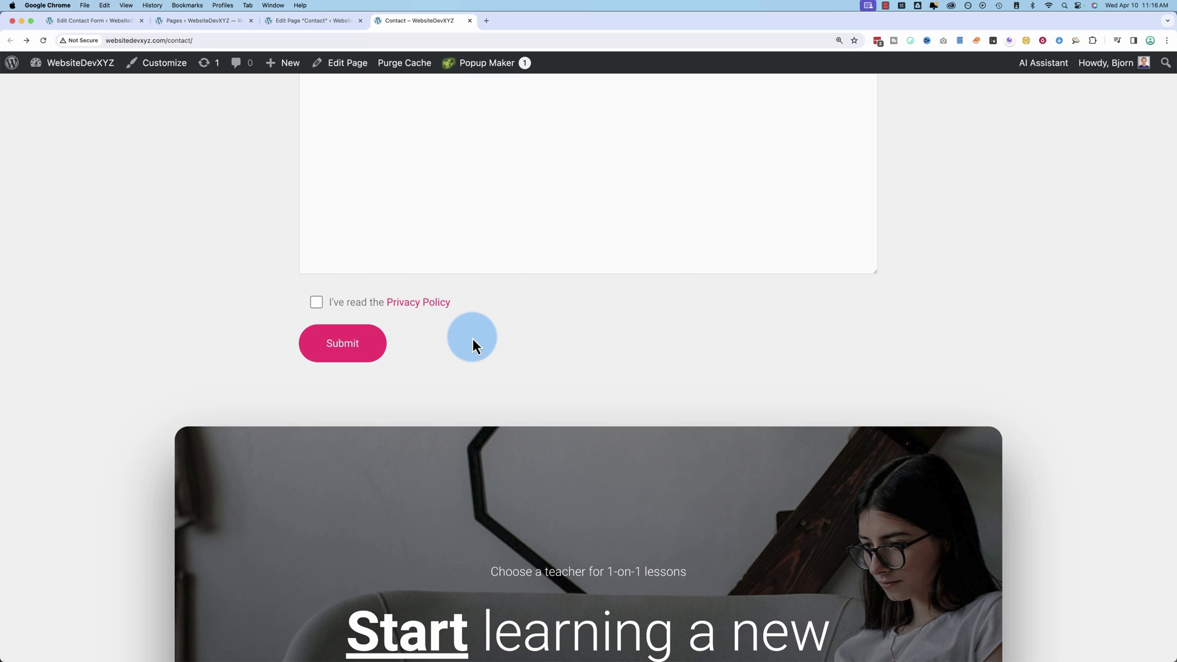
Insert a required acceptance tag reading "I've read the Terms of Service" below the Privacy Policy line.
left_click(109, 24)
scroll(244, 506, "down", 1)
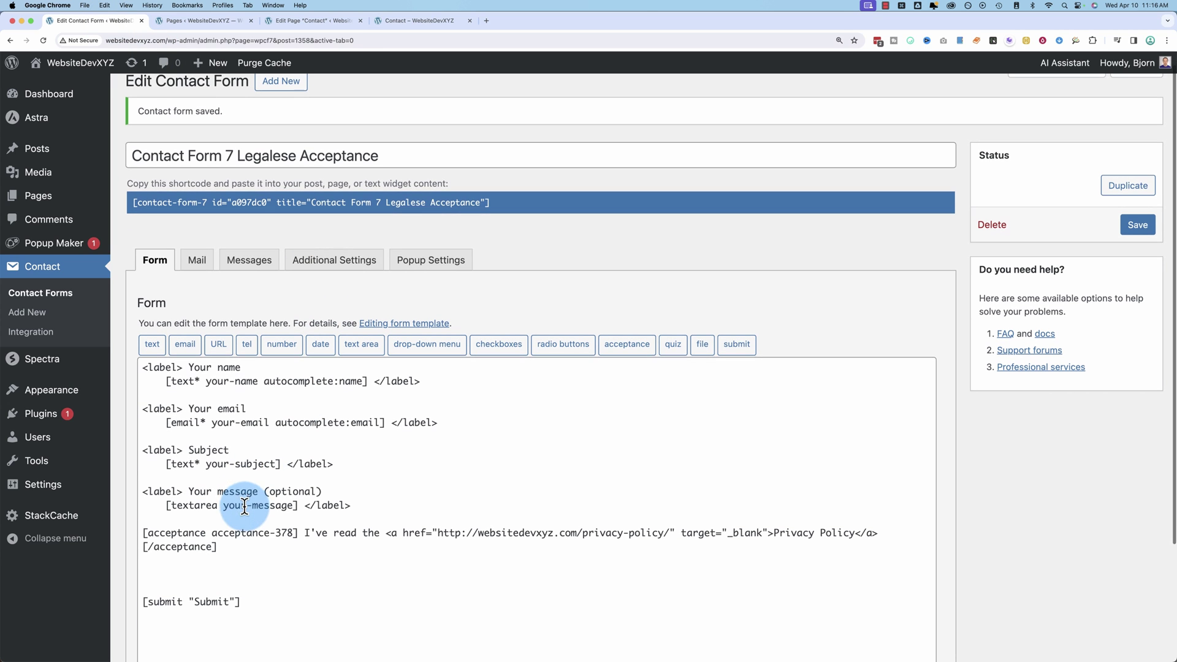
left_click(229, 570)
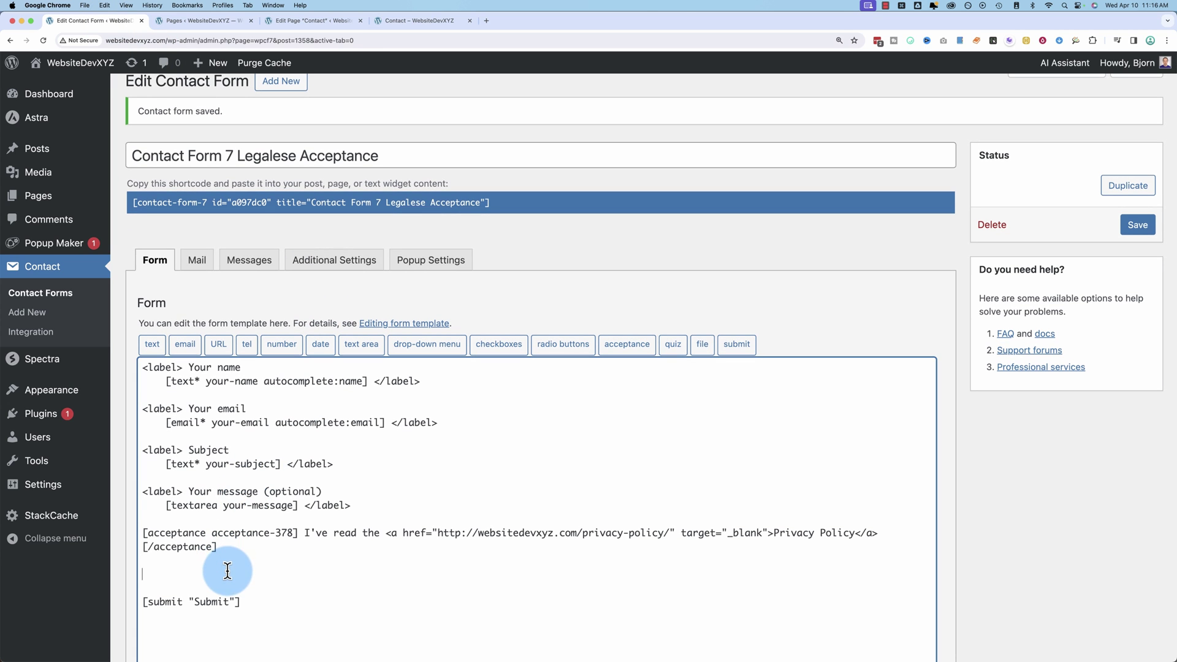
left_click(641, 350)
left_click(512, 270)
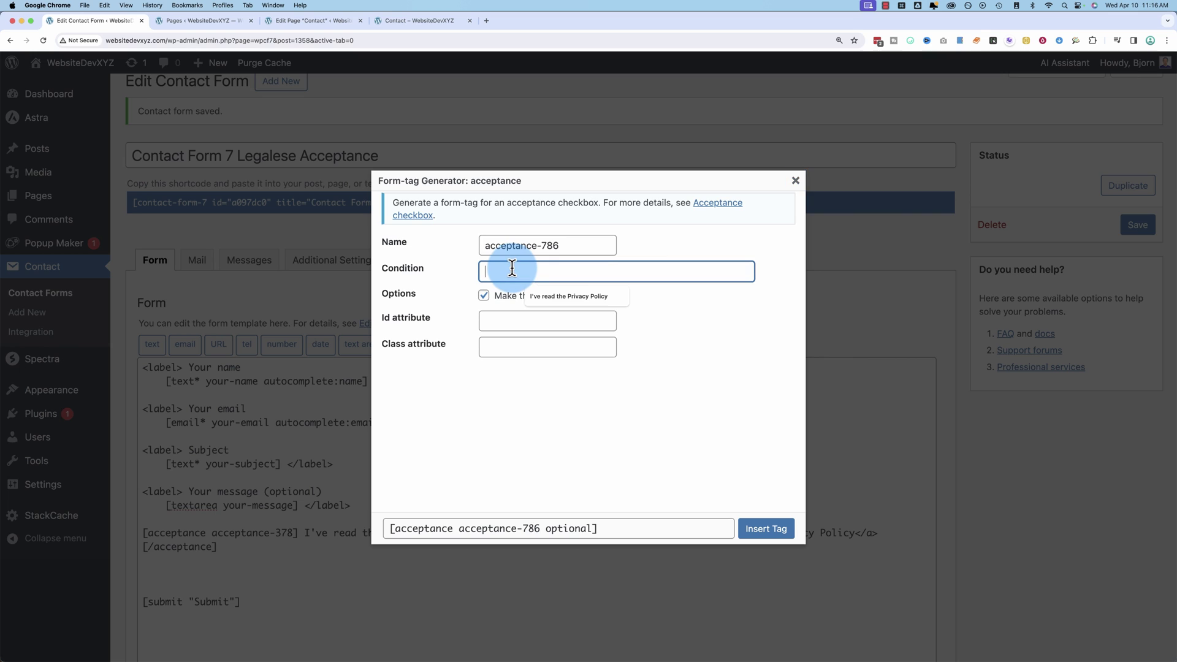
left_click(542, 296)
left_click_drag(543, 272, 614, 272)
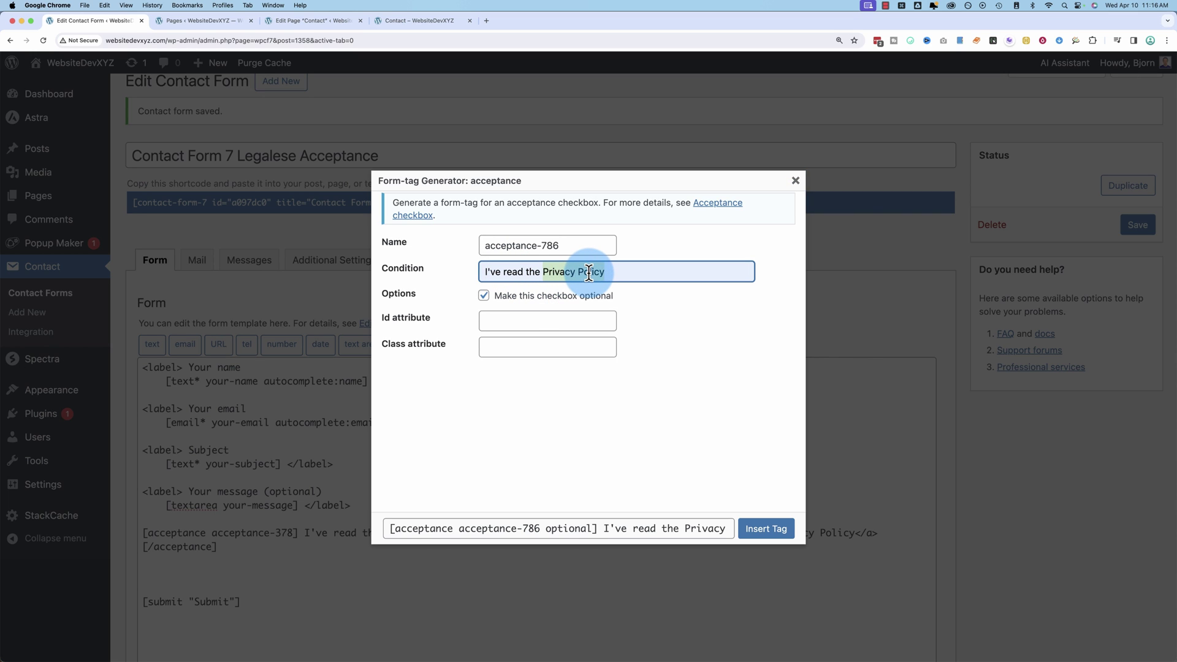
type("Terms")
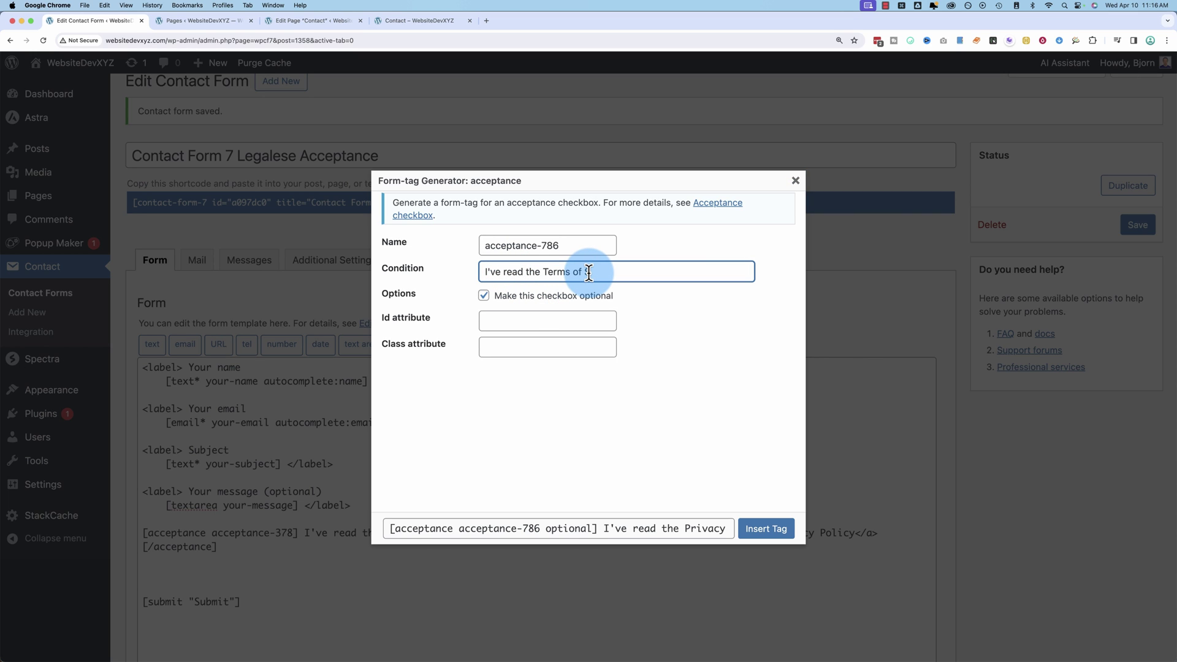
type(" of Service")
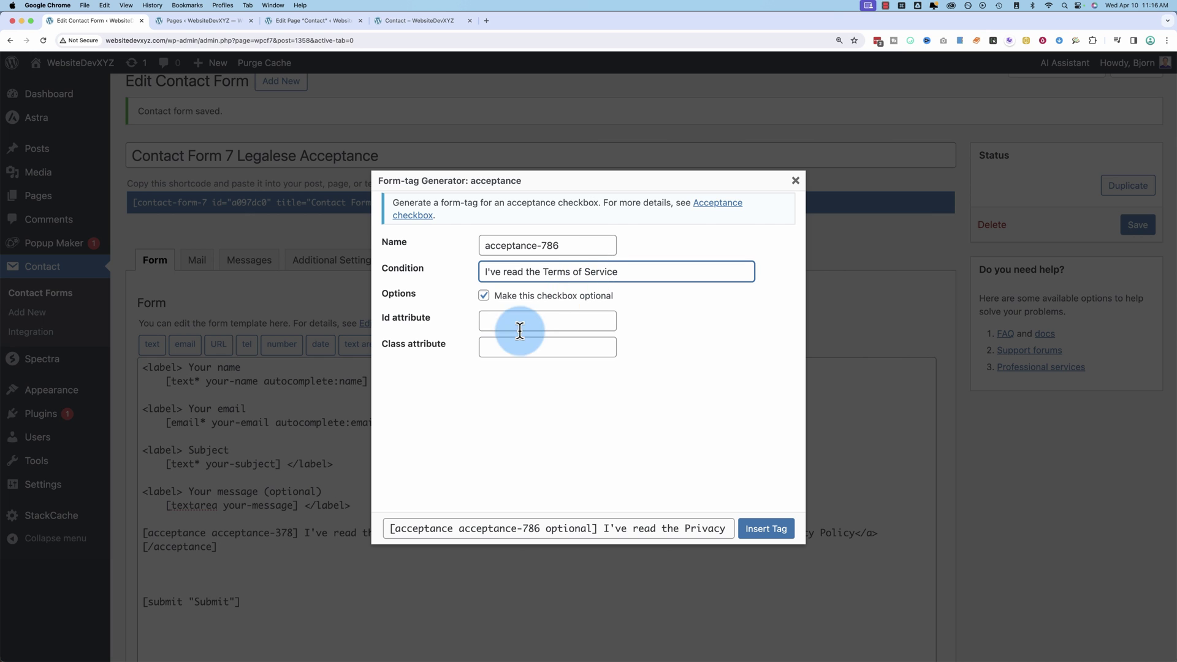
left_click(484, 295)
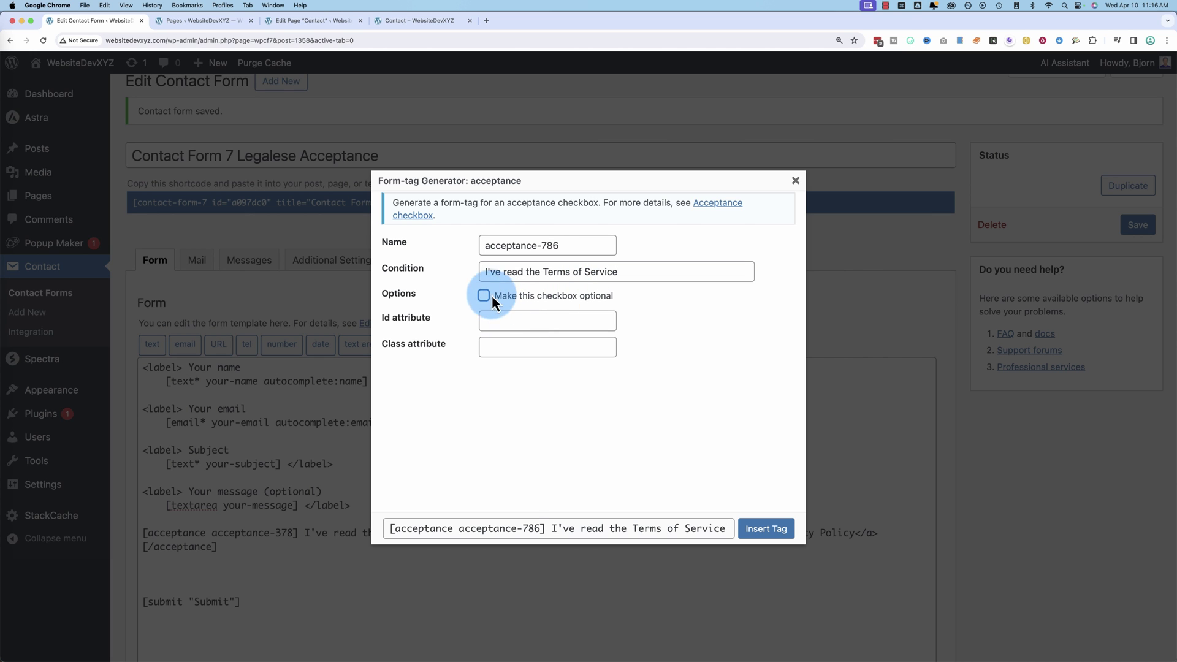
left_click(767, 529)
scroll(310, 497, "down", 3)
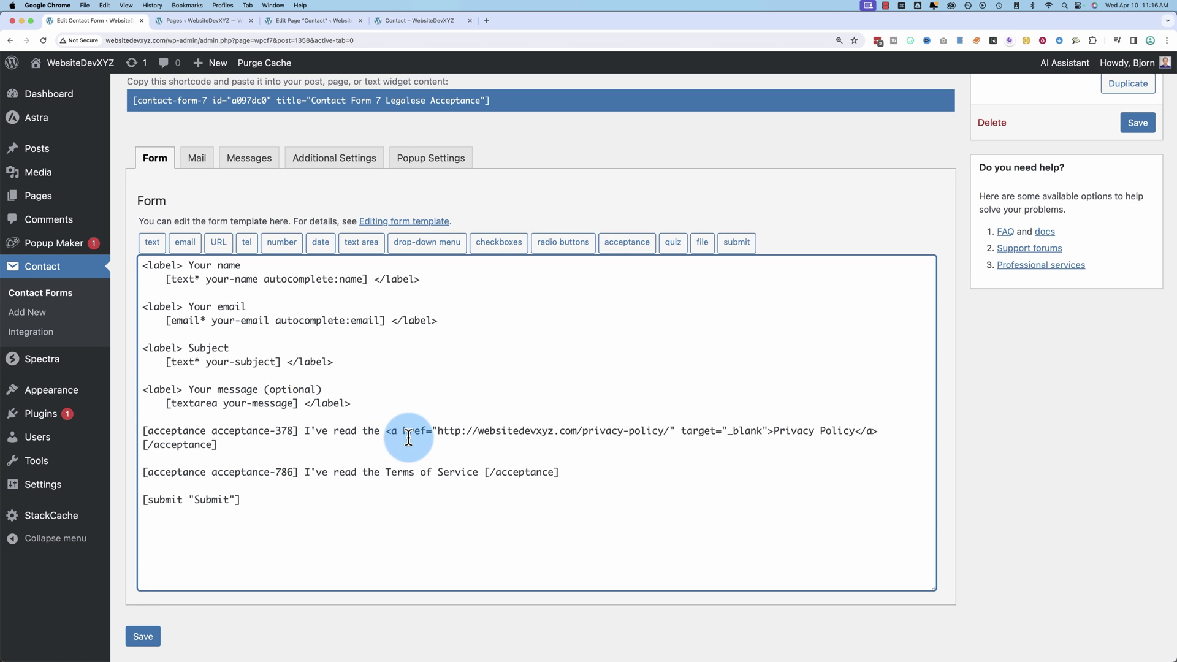
Copy the Privacy Policy line's opening <a href…> markup and paste it where 'Terms' begins.
left_click_drag(408, 436, 754, 431)
right_click(754, 431)
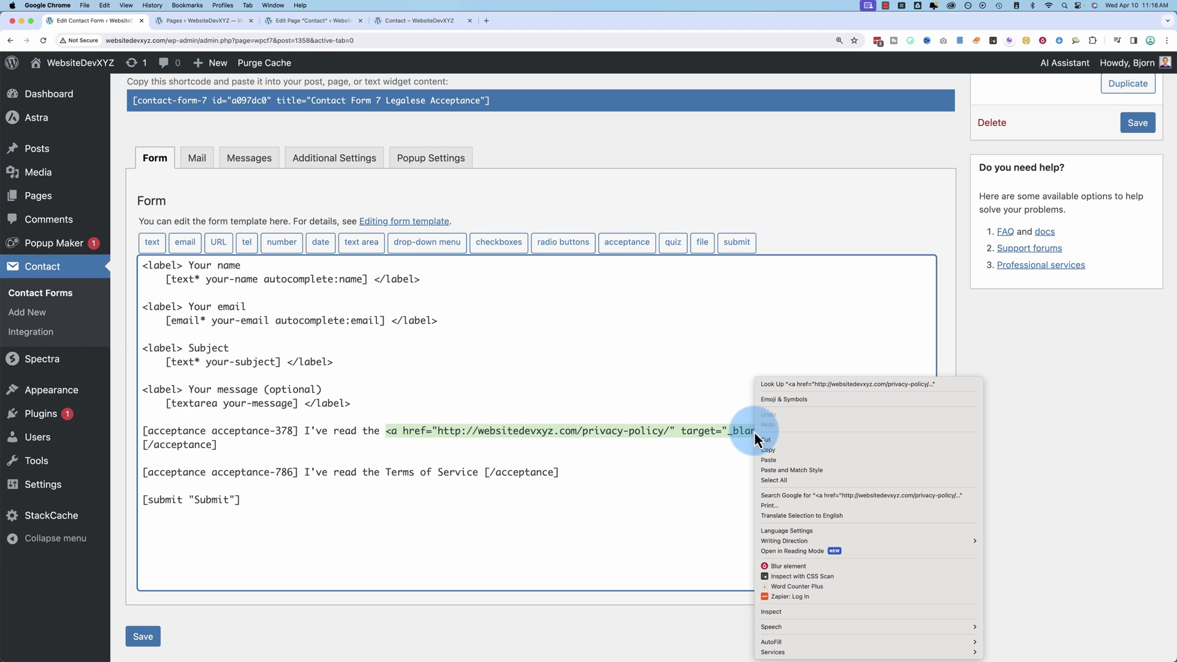
left_click(772, 460)
right_click(386, 473)
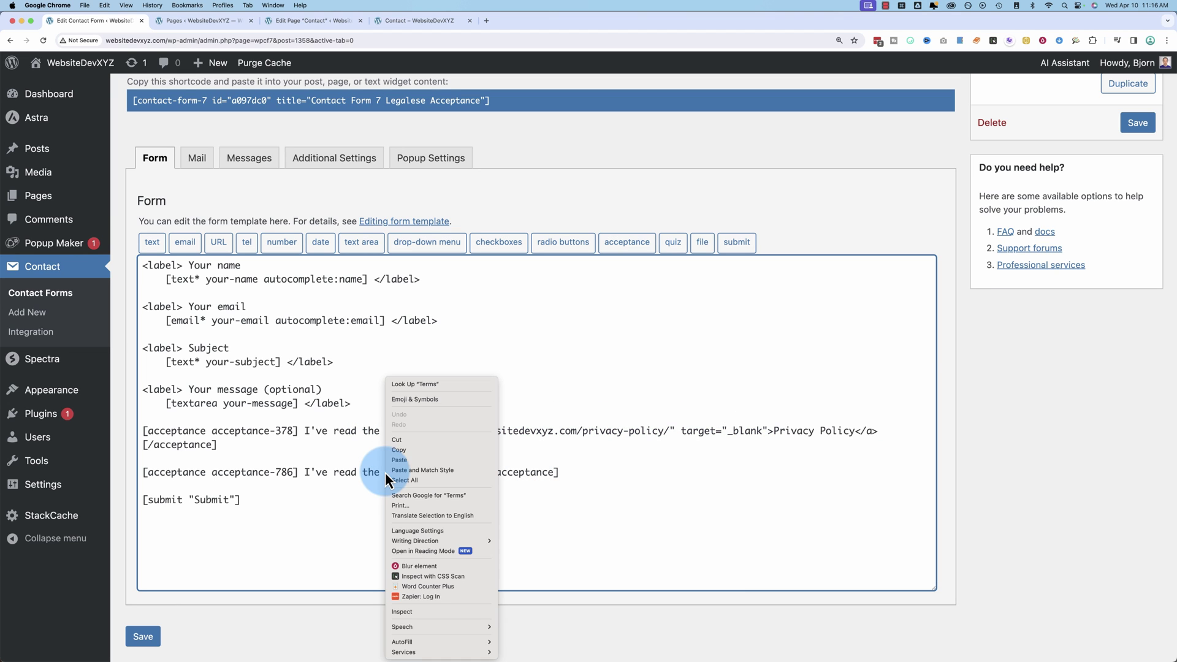
left_click(398, 459)
Copy the closing </a> tag and paste it after 'Service'.
left_click(878, 430)
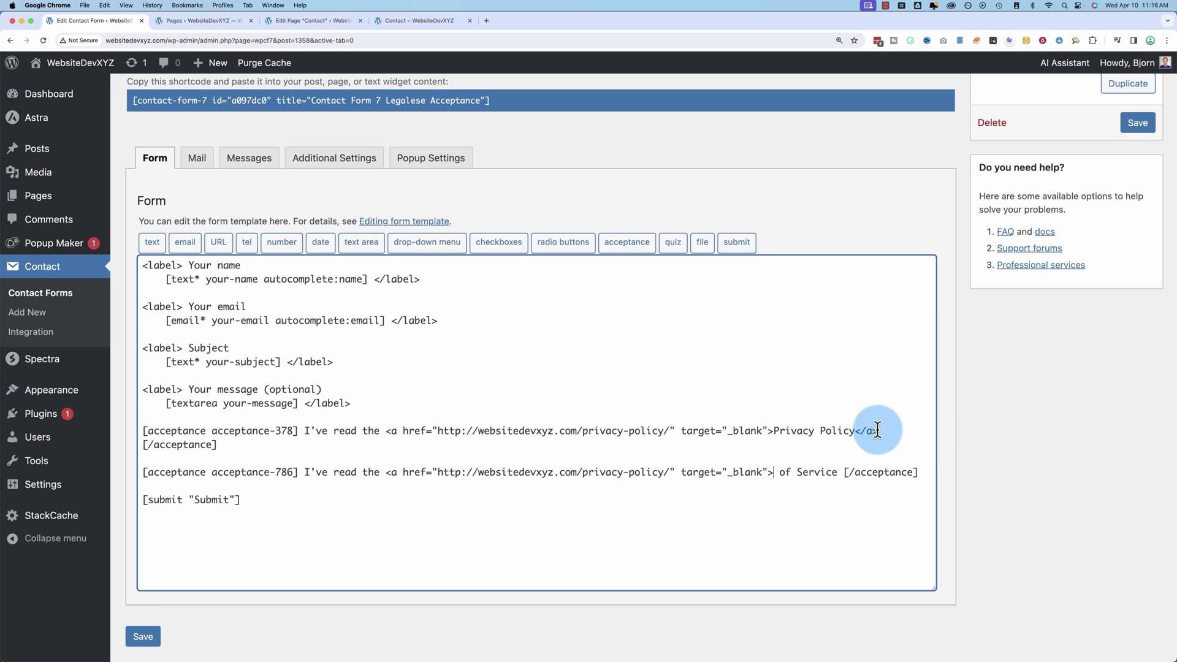
left_click_drag(878, 431, 857, 431)
right_click(862, 432)
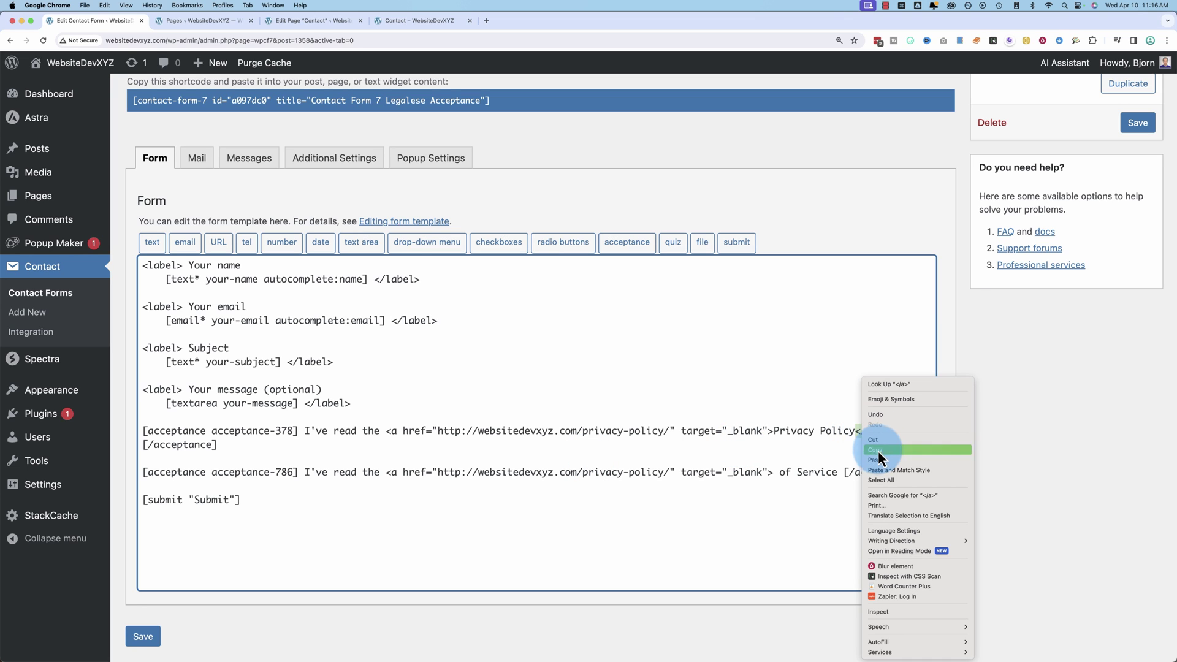
left_click(863, 447)
left_click(838, 476)
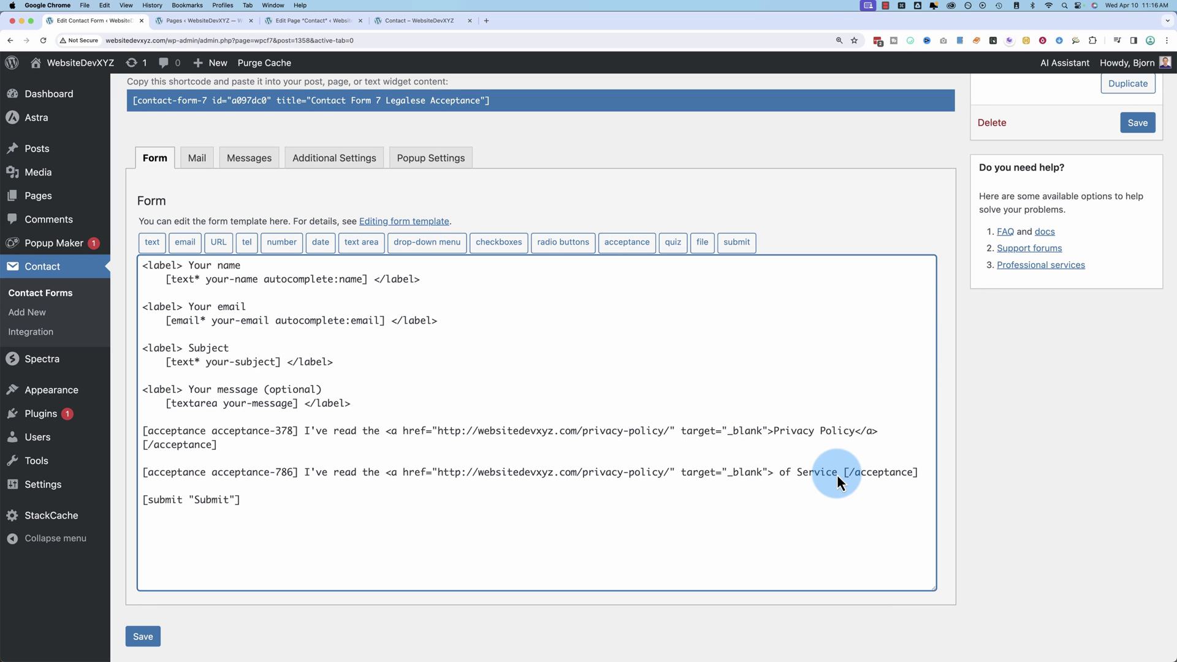
right_click(837, 474)
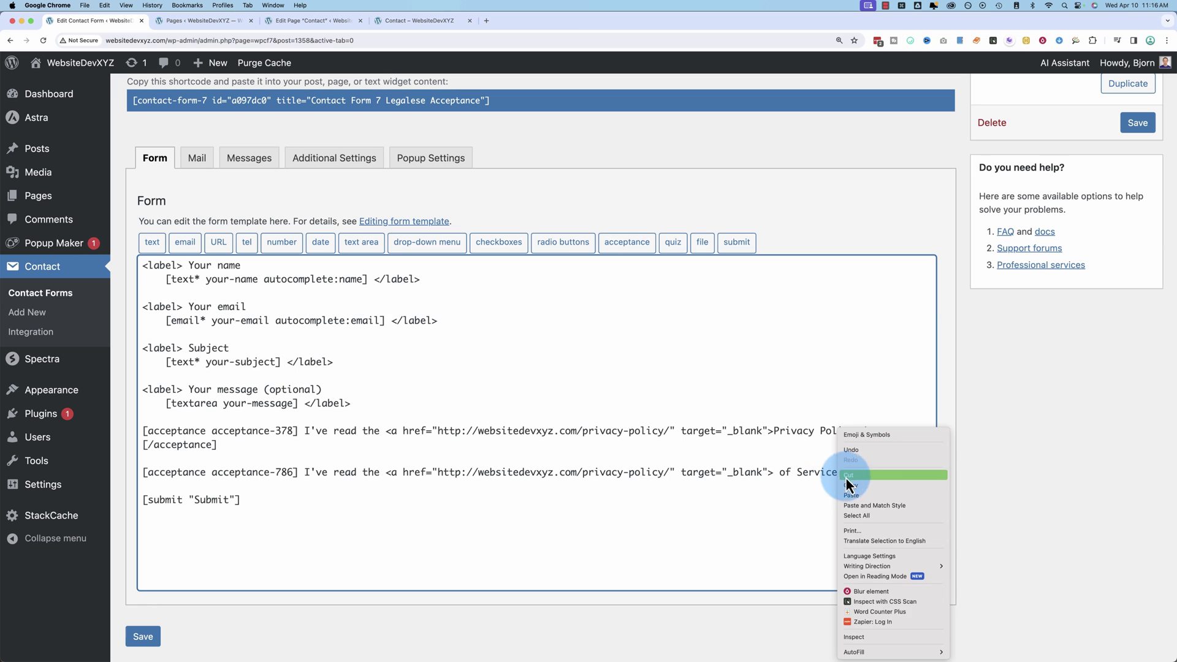
left_click(854, 498)
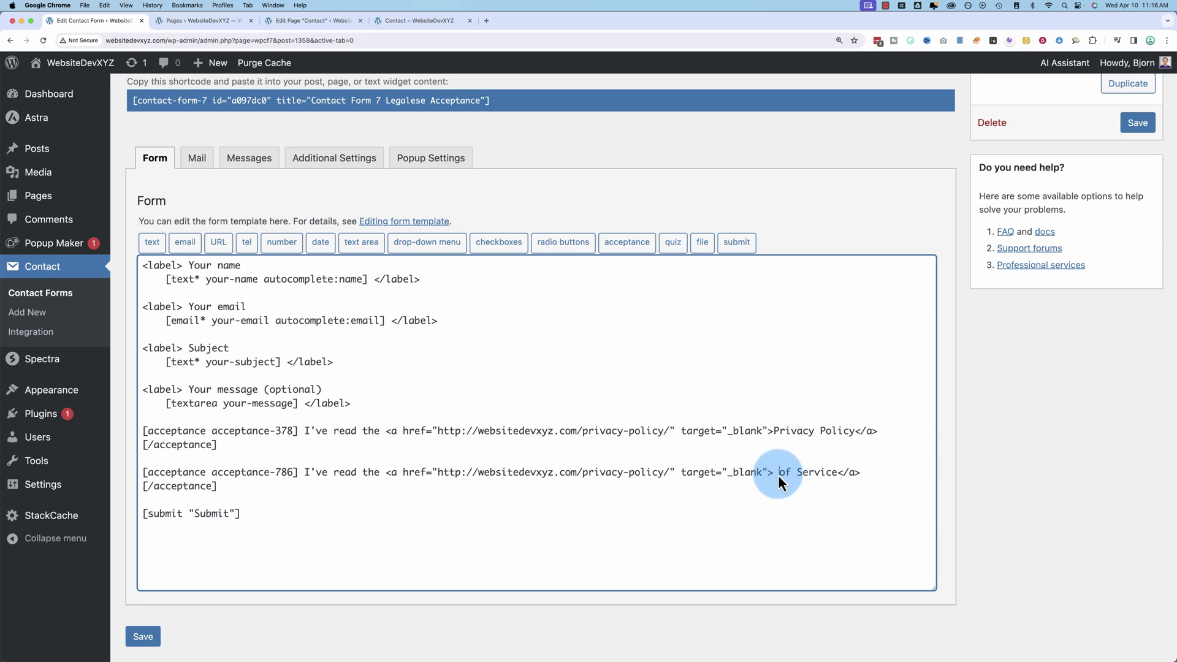
Restore the word 'Terms', remove the stray space before it, and save the form.
type("Terms")
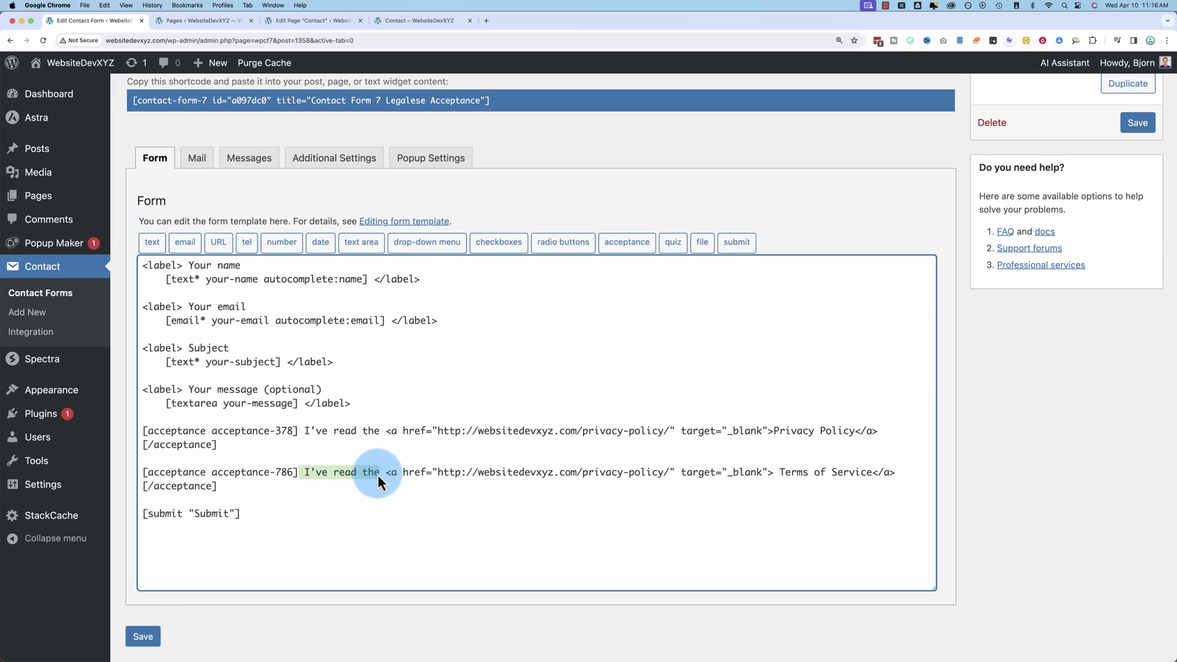
left_click(781, 473)
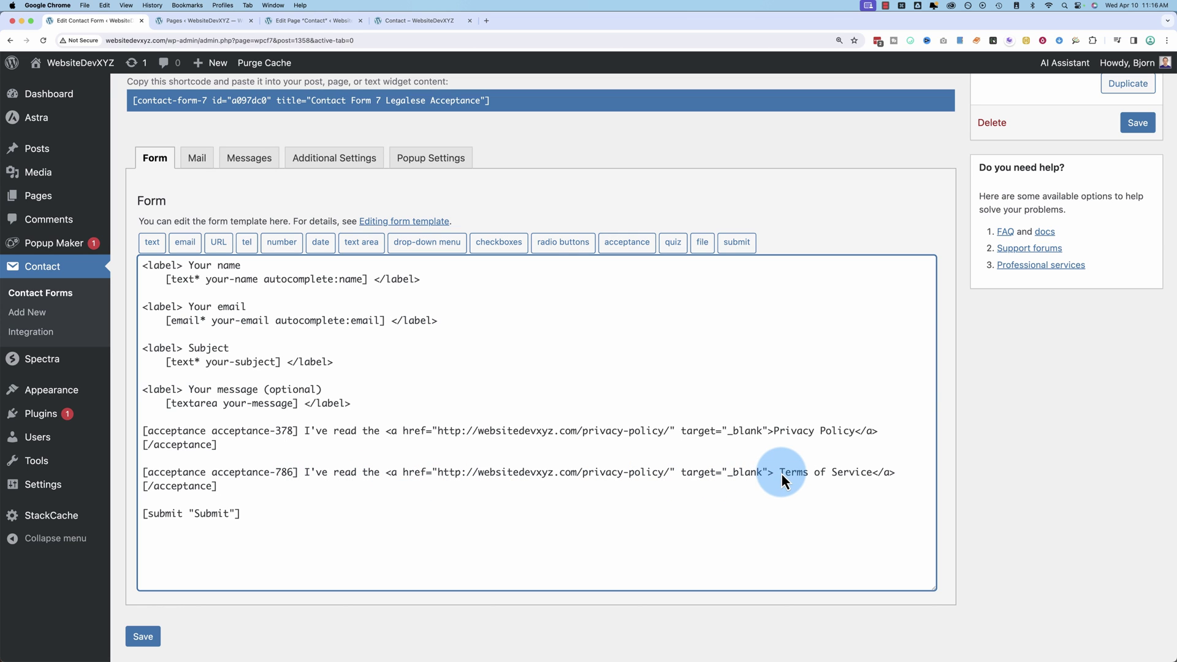
key("BackSpace")
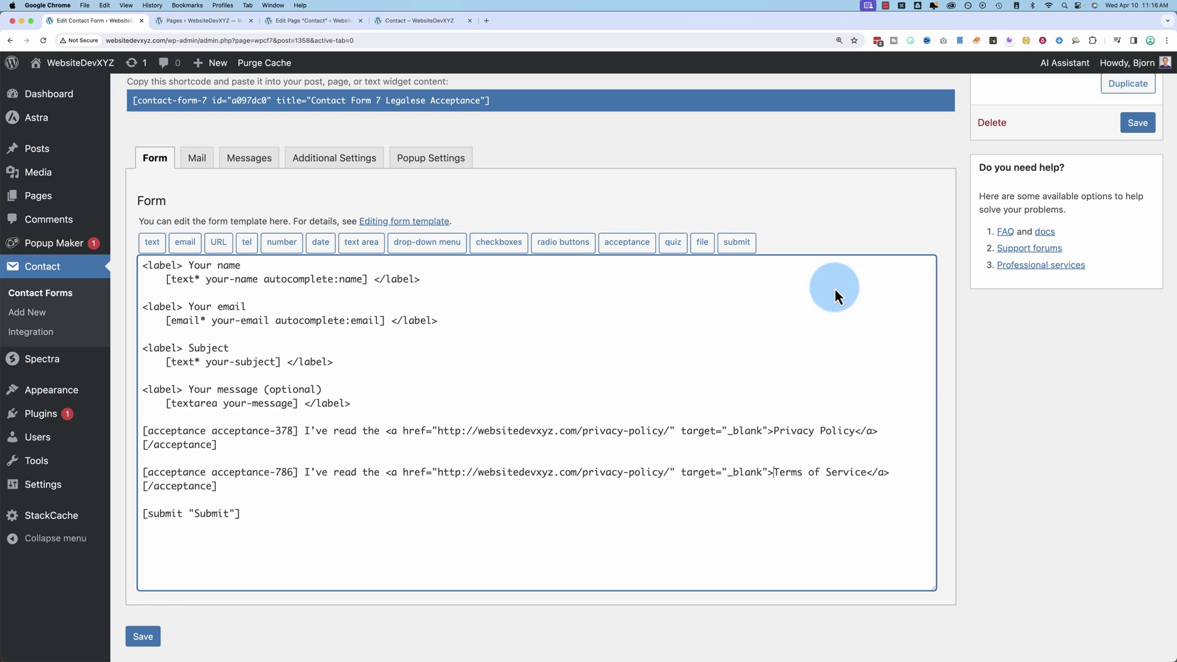
left_click(1138, 123)
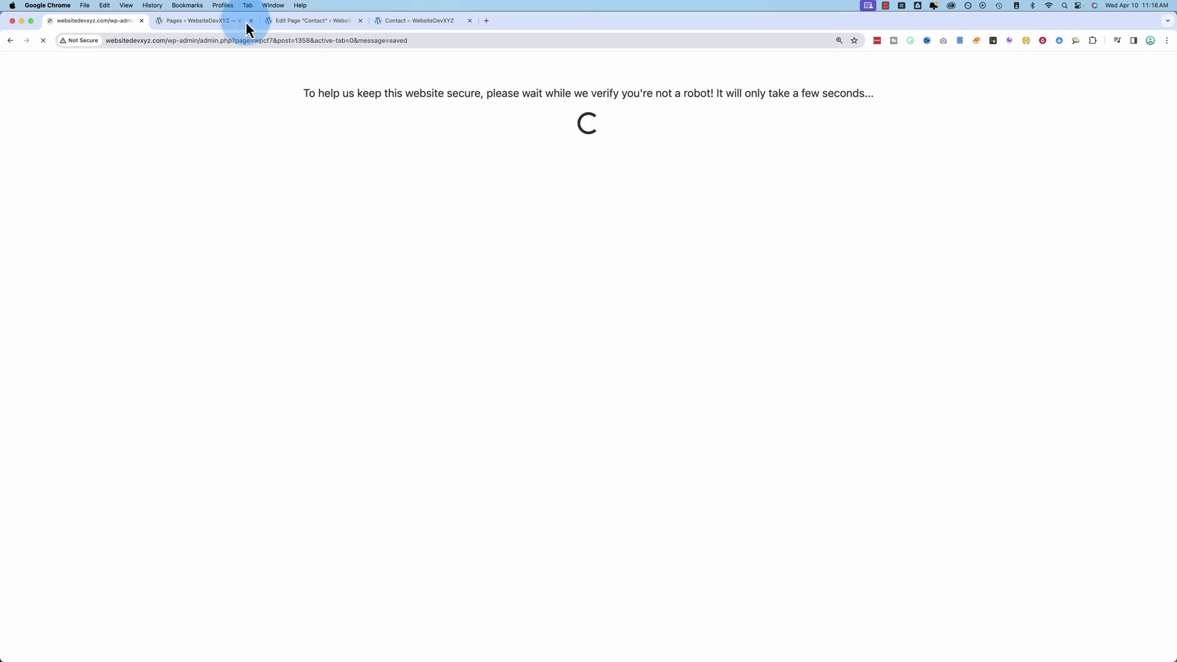
Copy the Terms of Service page's address from the Pages list.
left_click(190, 21)
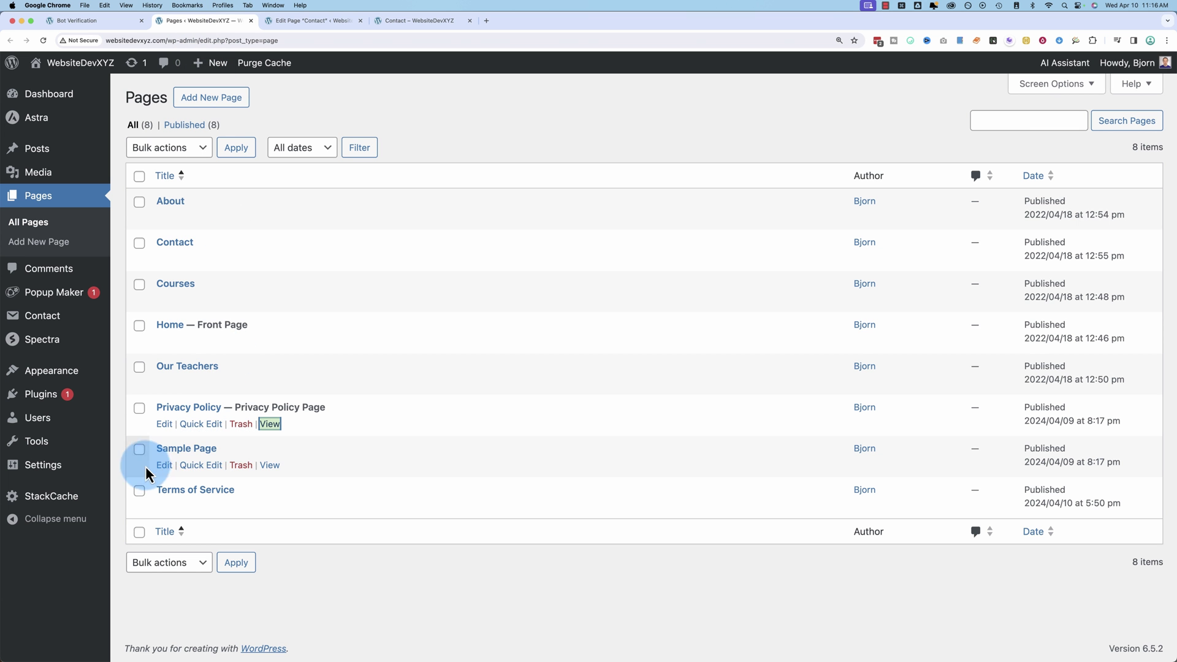
right_click(271, 507)
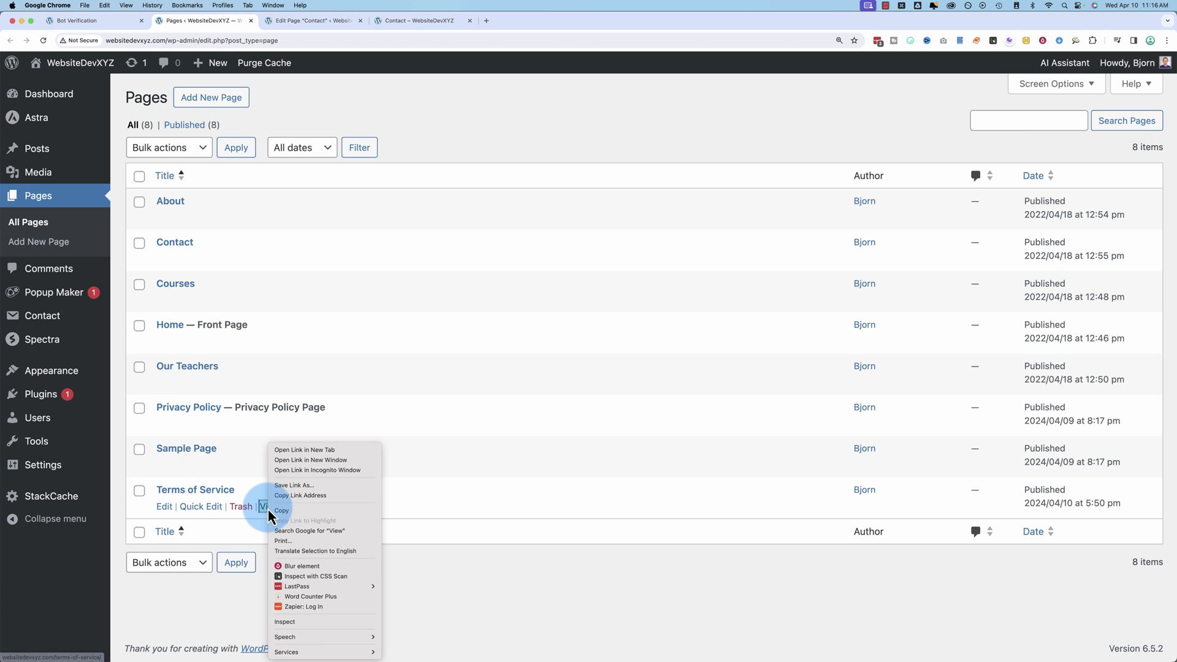
left_click(334, 495)
left_click(102, 23)
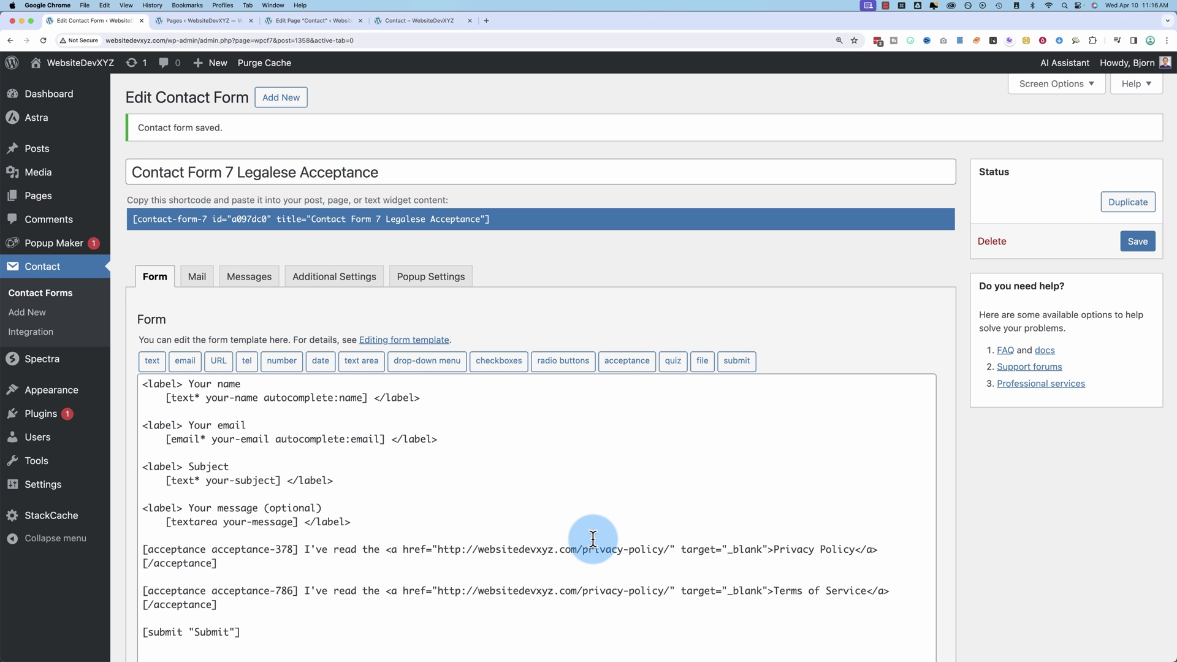
scroll(613, 527, "down", 3)
left_click_drag(672, 469, 440, 474)
right_click(441, 473)
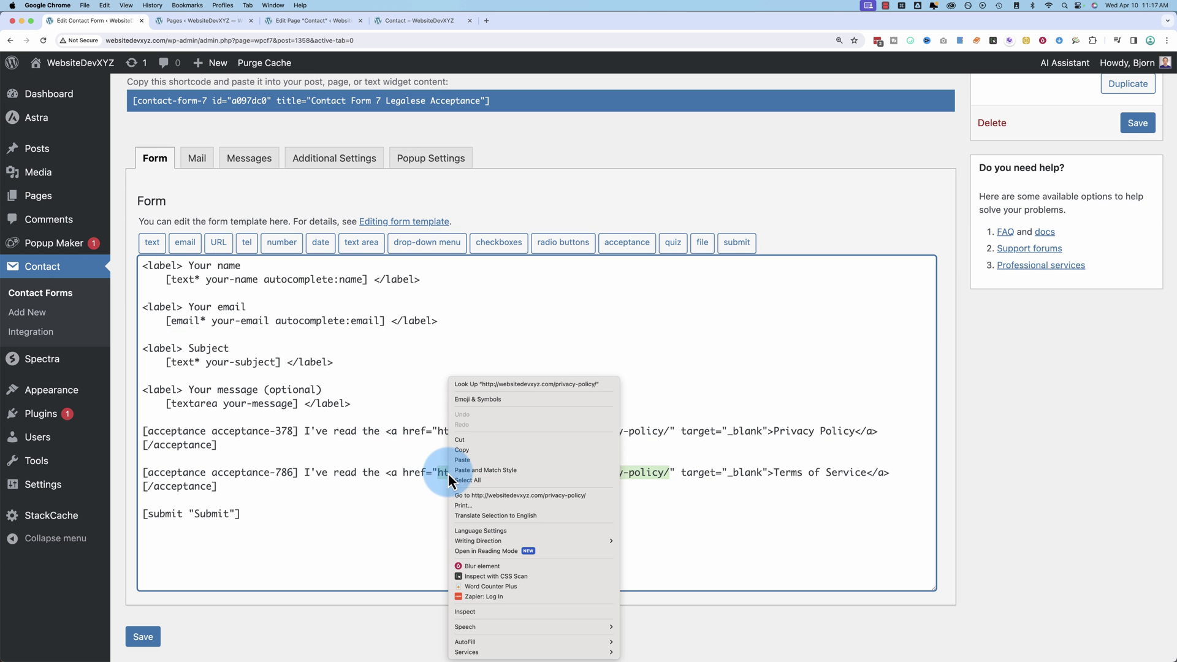
left_click(467, 453)
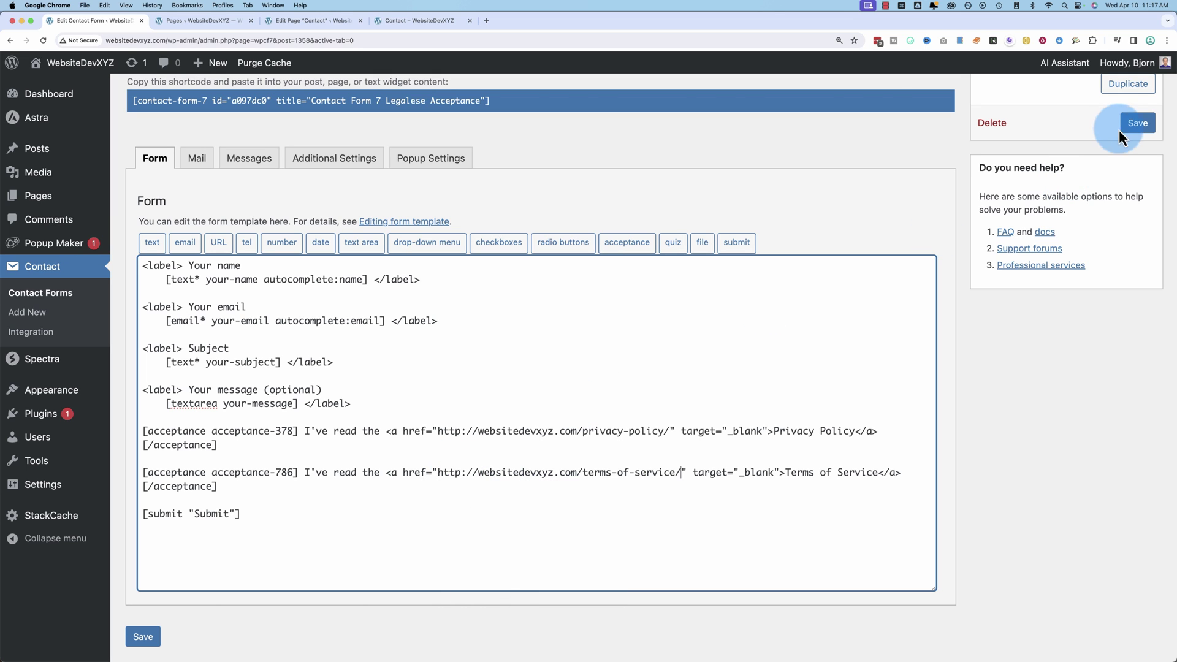
left_click(1136, 123)
left_click(423, 21)
left_click(43, 40)
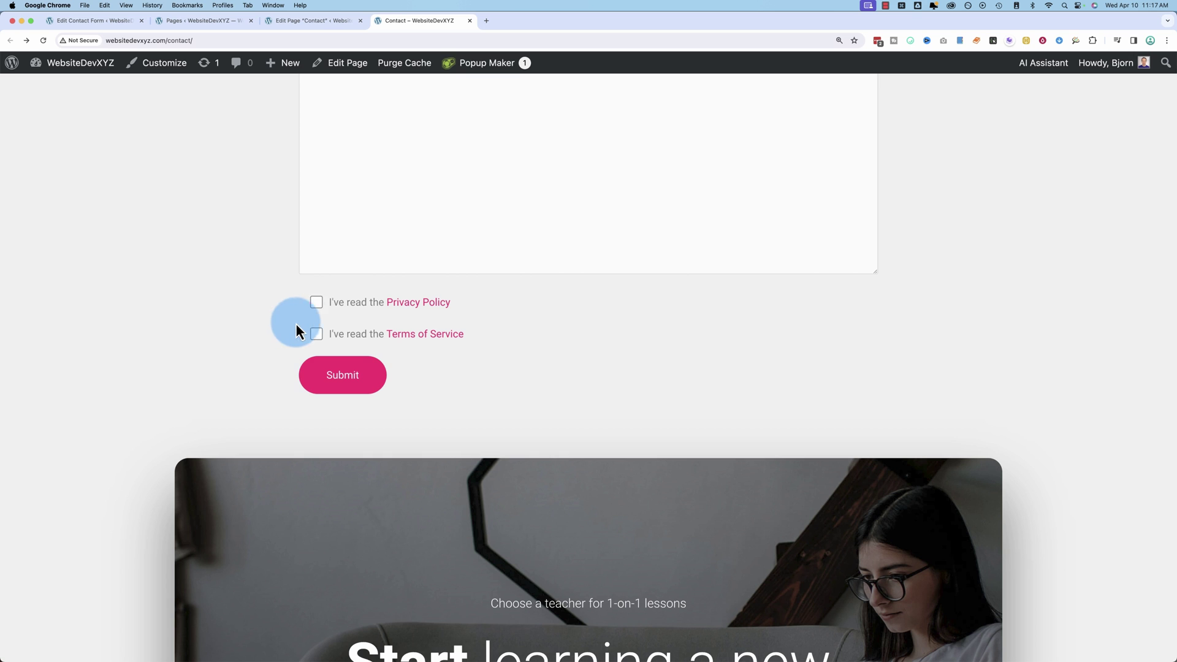
Fill the contact form's name, email and Subject ('Test Subject') fields.
scroll(301, 343, "up", 6)
left_click(337, 248)
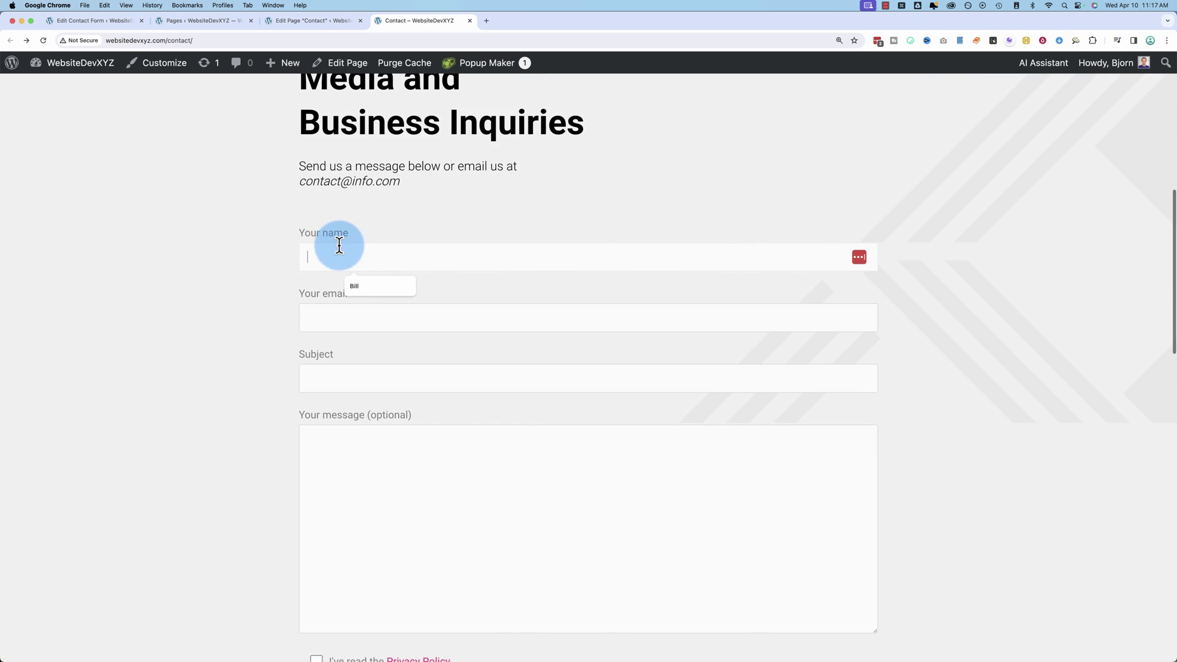
left_click(368, 287)
left_click(366, 329)
left_click(359, 376)
left_click(374, 410)
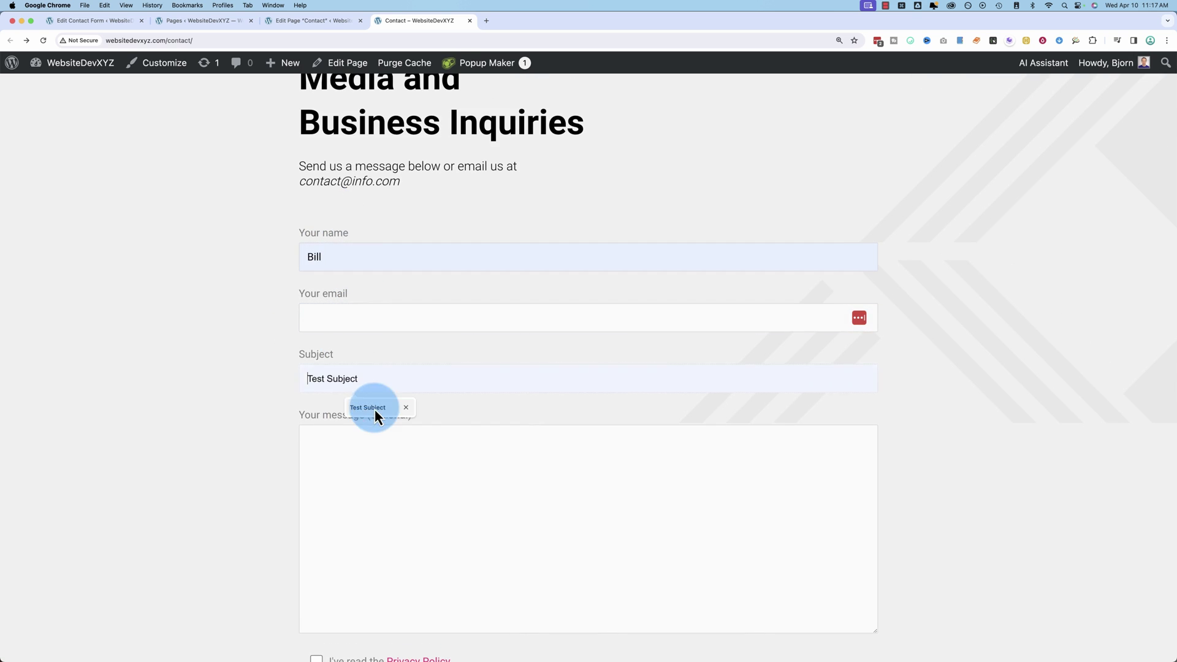
left_click(352, 315)
key("Down")
scroll(321, 276, "down", 7)
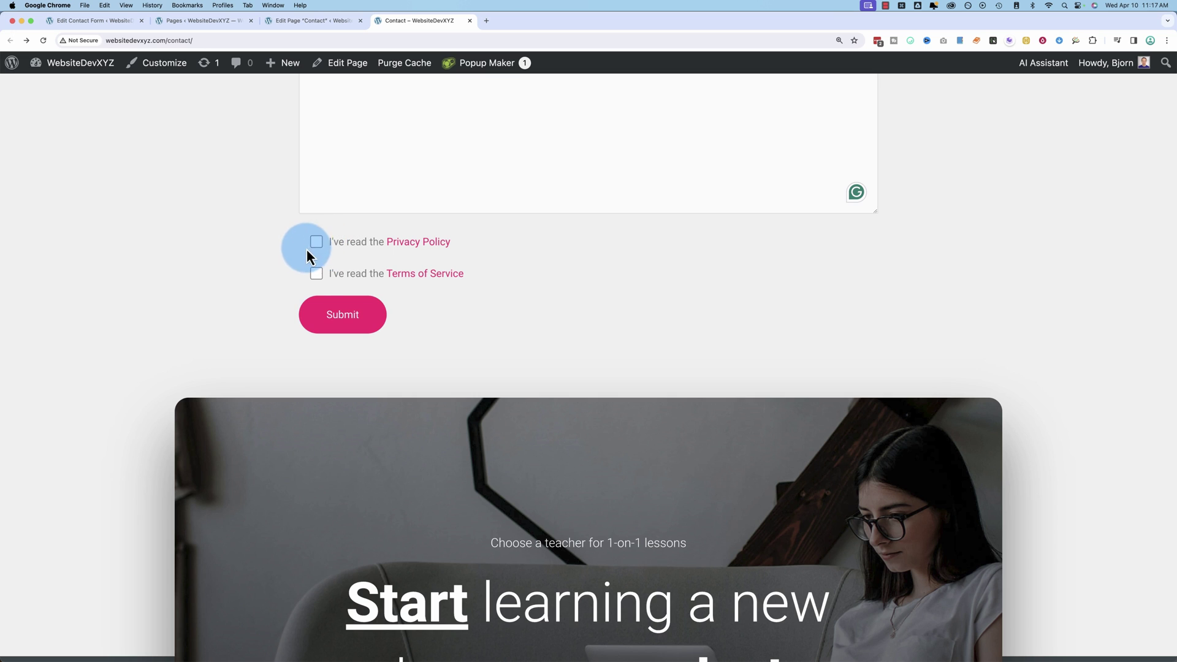
Try Submit with different checkbox combinations, confirming it succeeds only with both Privacy Policy and Terms ticked.
left_click(347, 318)
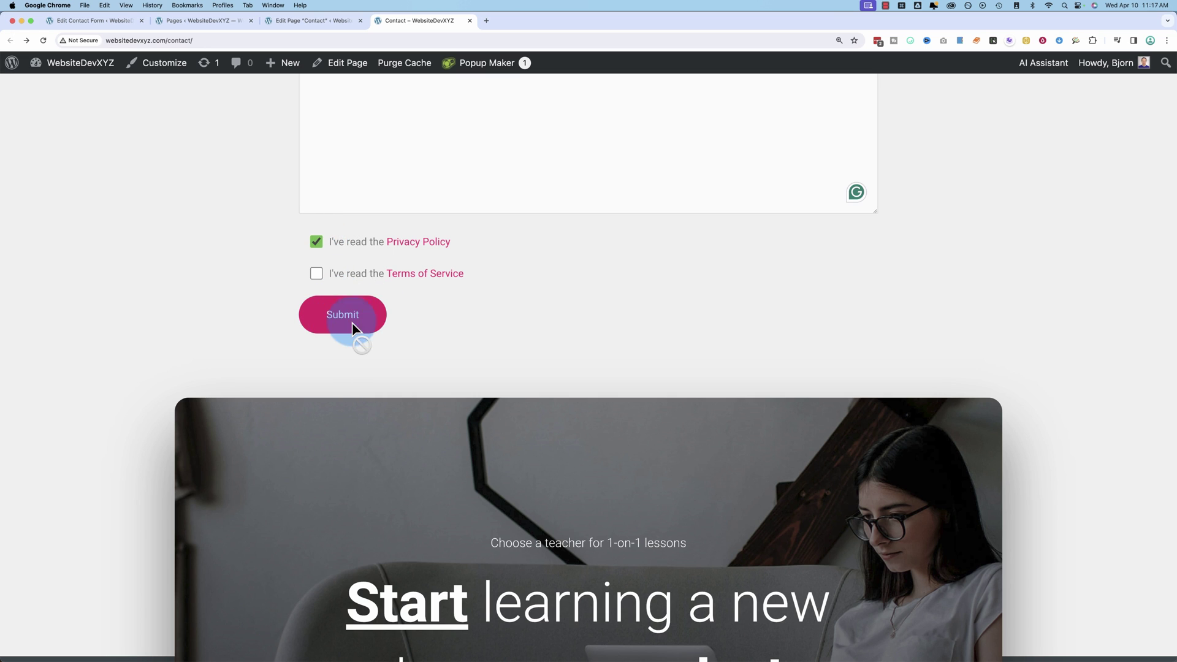
left_click(315, 244)
left_click(315, 276)
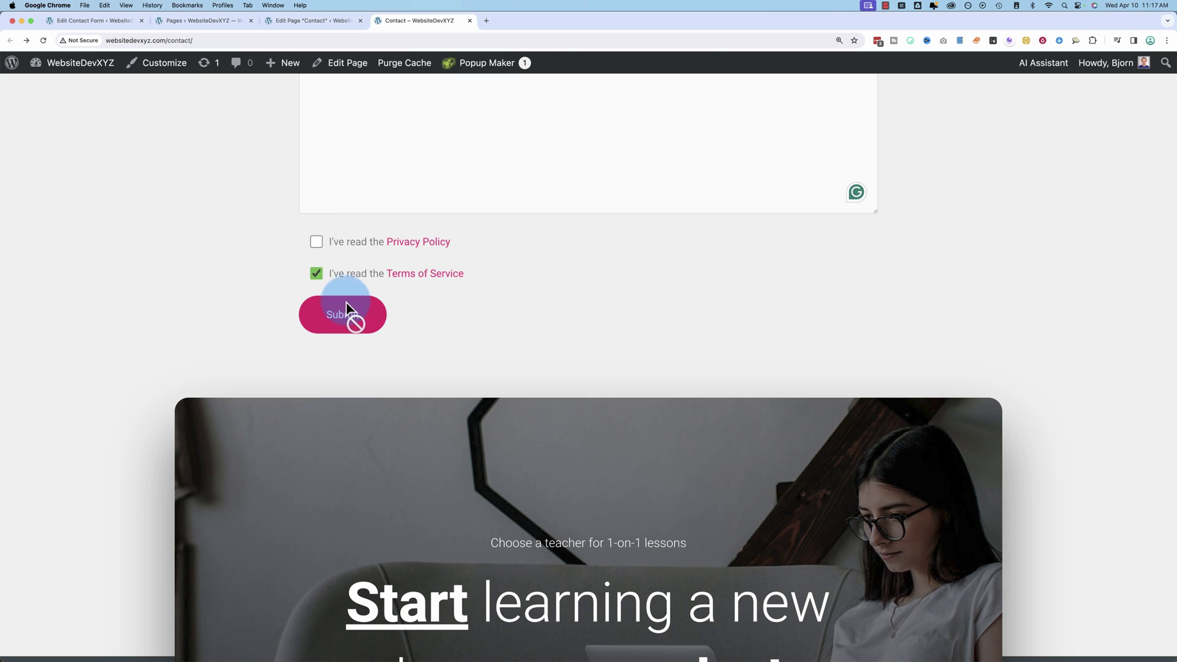
left_click(348, 313)
left_click(316, 243)
left_click(316, 243)
left_click(316, 275)
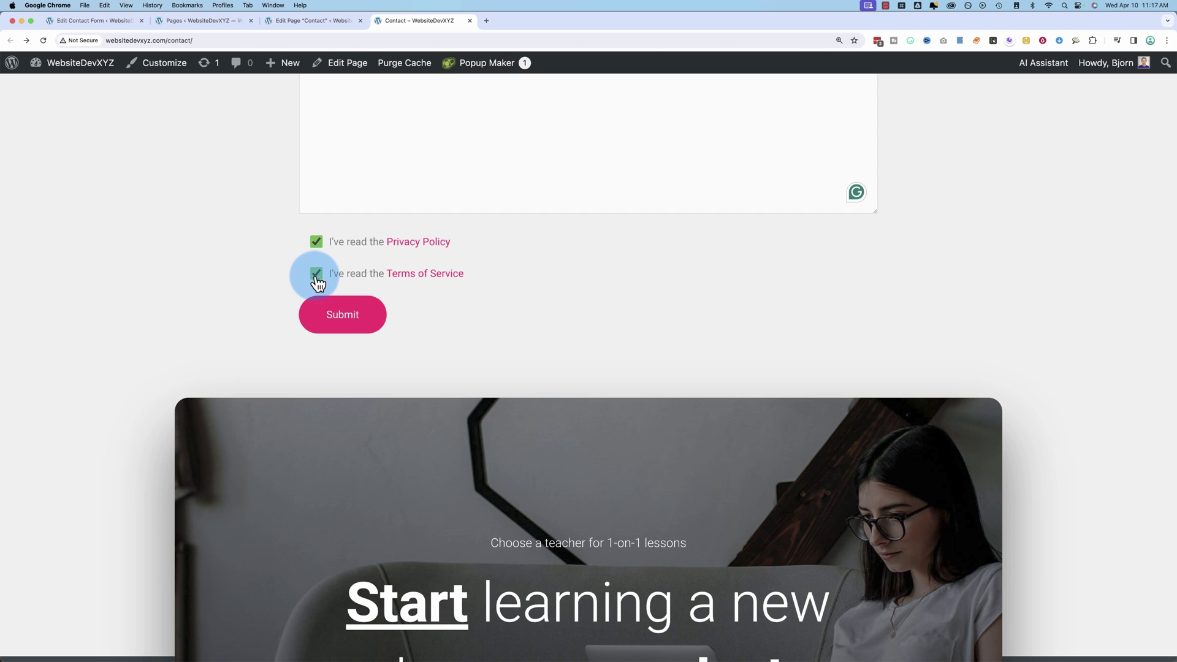
left_click(316, 241)
left_click(316, 274)
left_click(328, 316)
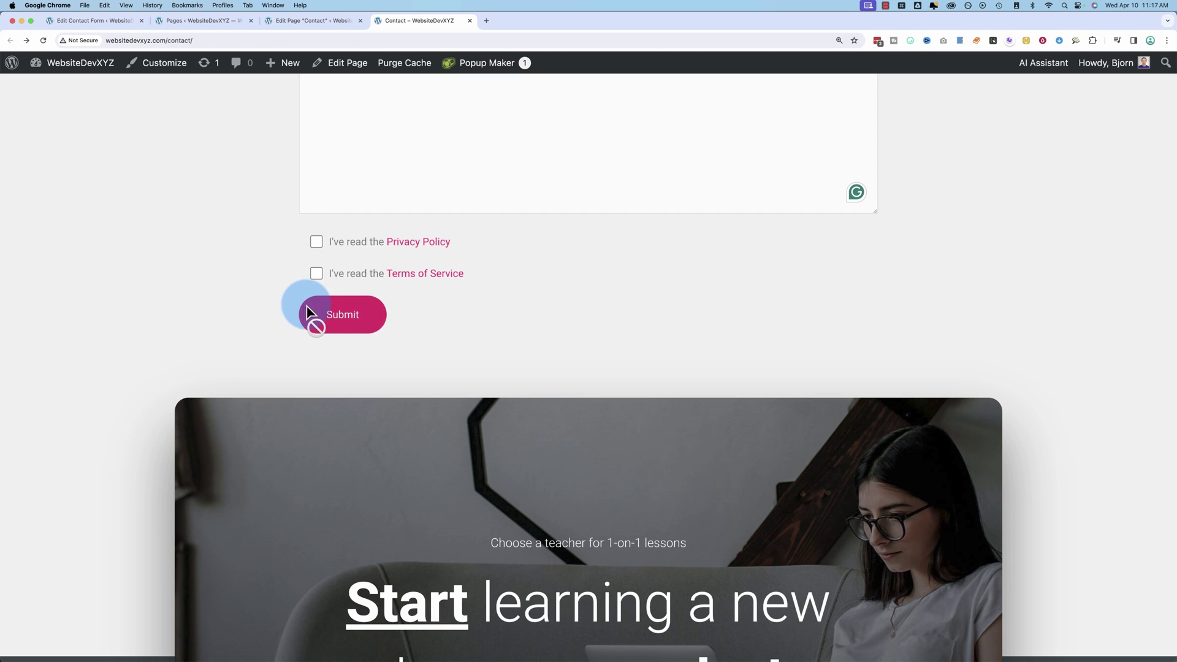
In the contact form's Mail settings, copy the [acceptance-786] mail tag.
left_click(113, 26)
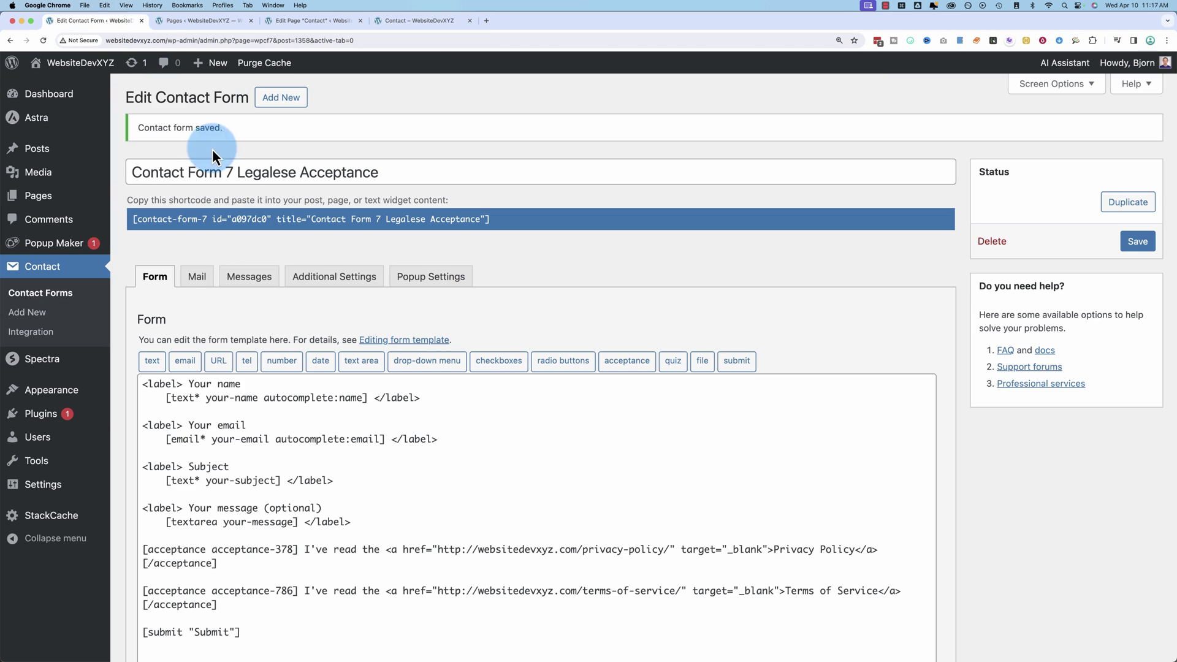
scroll(160, 480, "down", 3)
left_click_drag(275, 448, 143, 488)
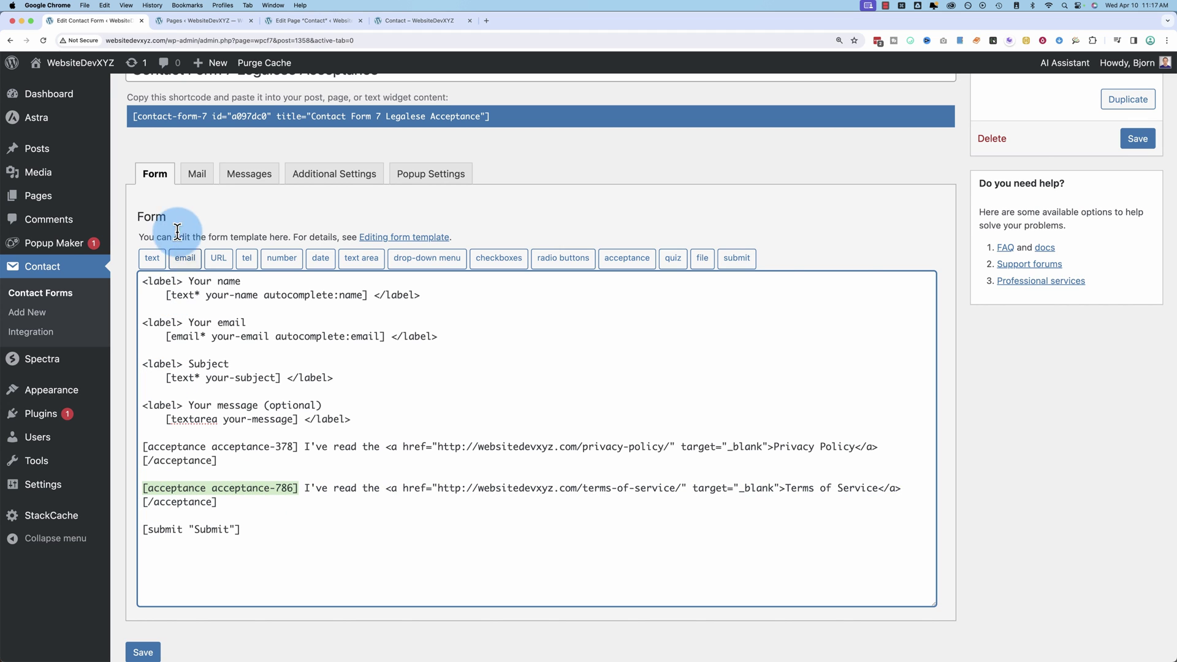
left_click(197, 175)
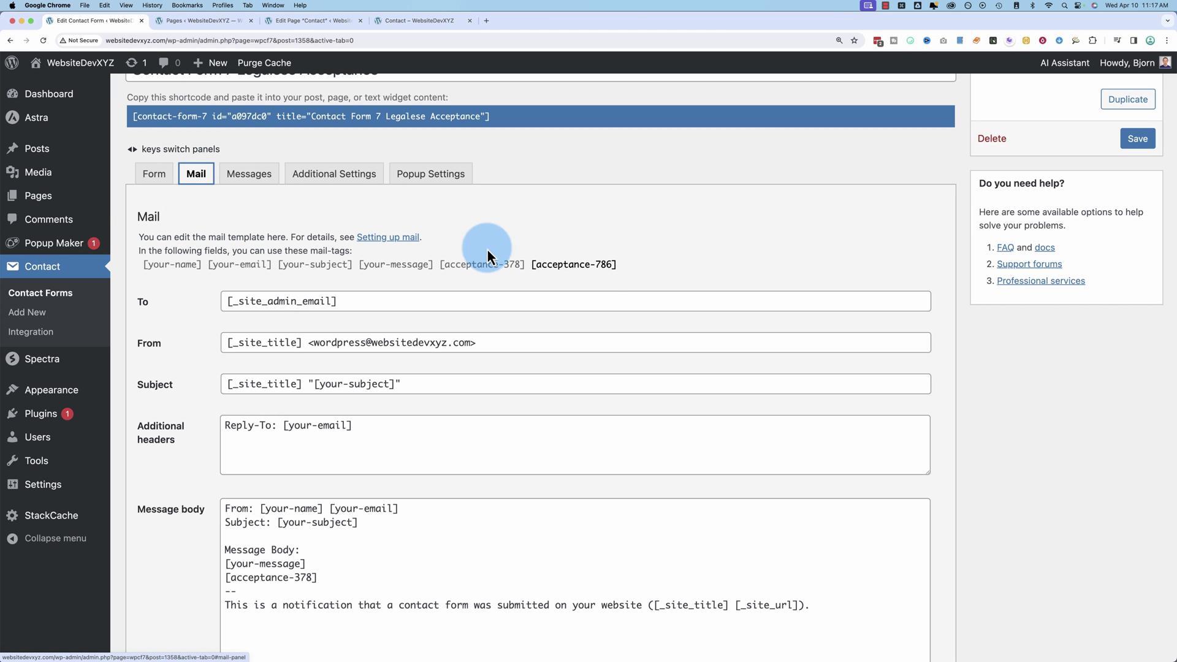
left_click(559, 277)
right_click(560, 279)
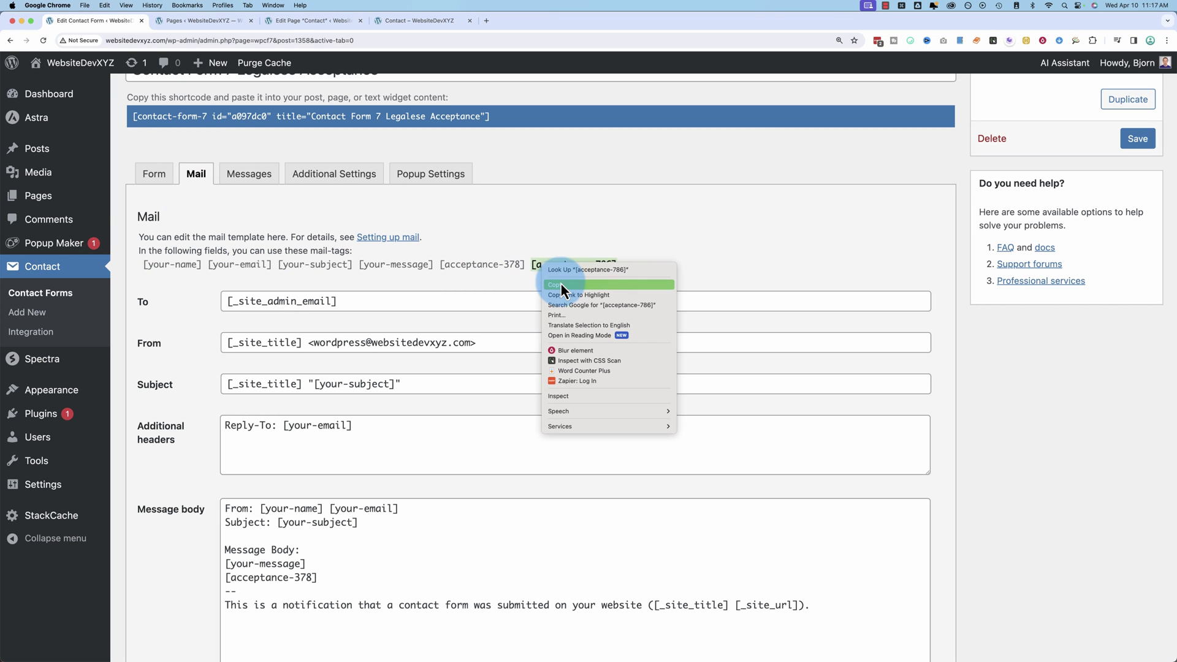
left_click(565, 288)
Paste [acceptance-786] on its own line below [acceptance-378] in the message body.
scroll(175, 542, "down", 2)
left_click_drag(294, 515, 318, 519)
key("Right")
key("Return")
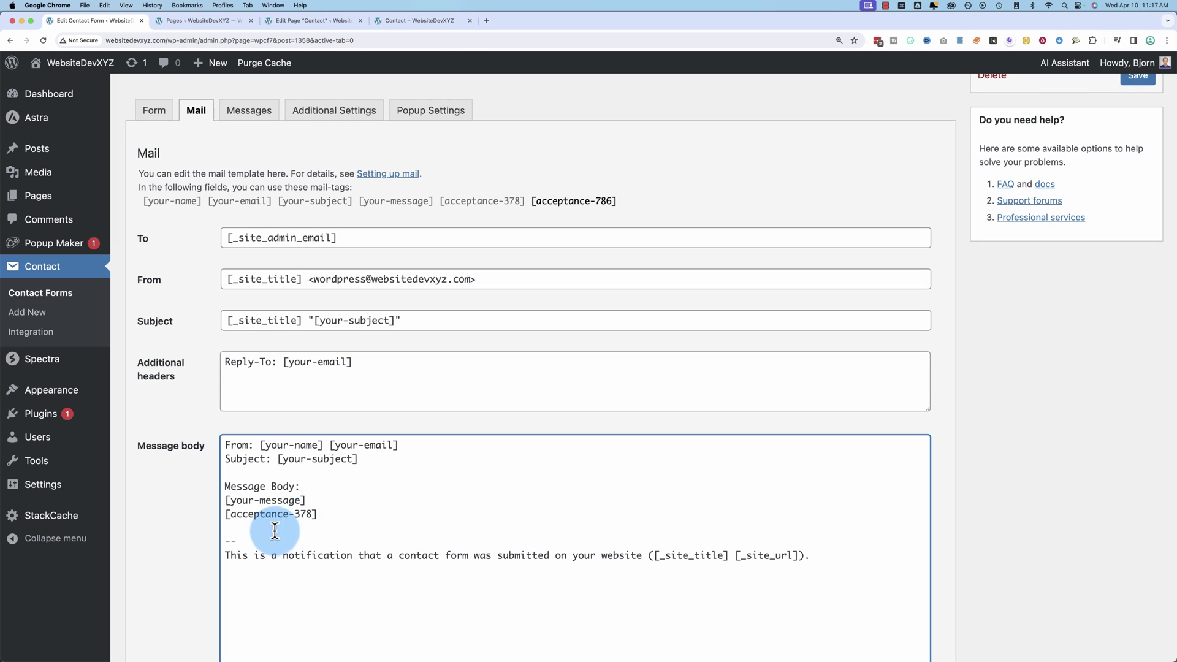
right_click(273, 528)
left_click(297, 505)
key("Return")
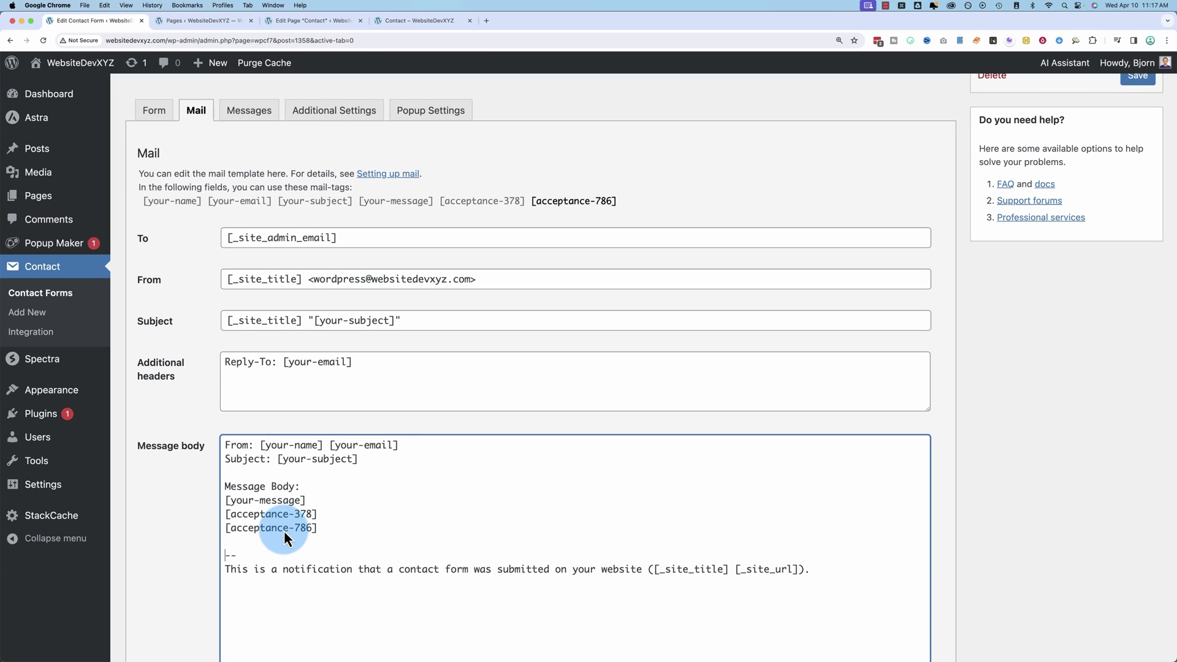
Prefix the tags with 'Accepted Privacy Policy?' and 'Accepted Terms of Service?'.
left_click(226, 519)
type("Accepted Pri")
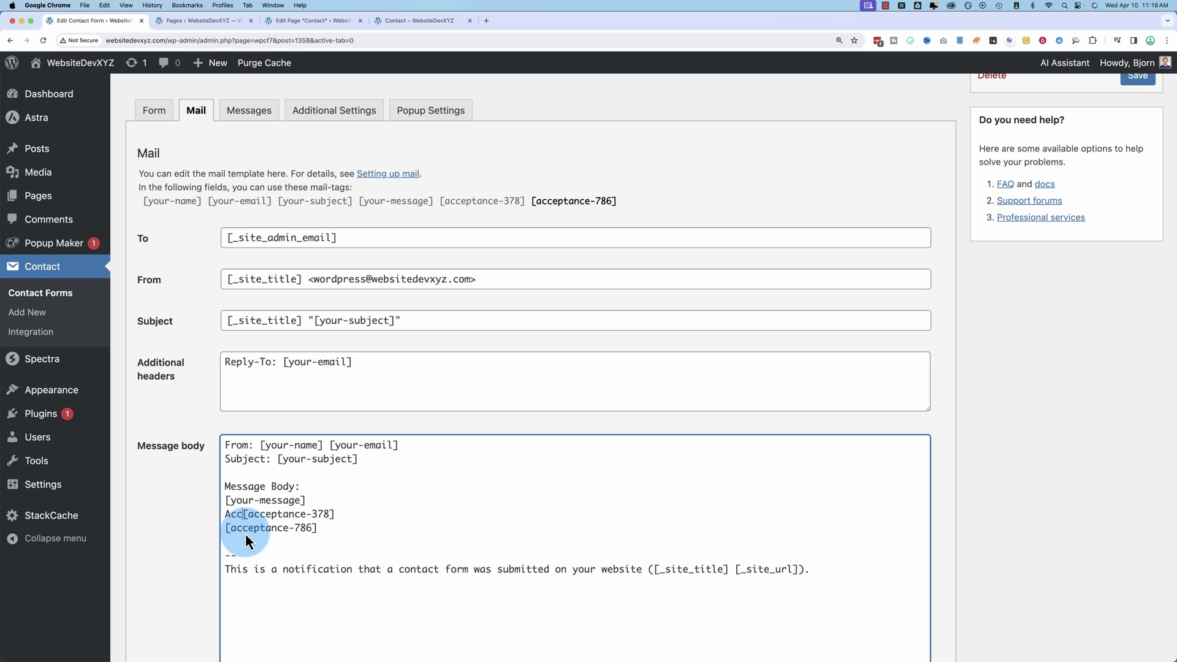
type("vacy Policy")
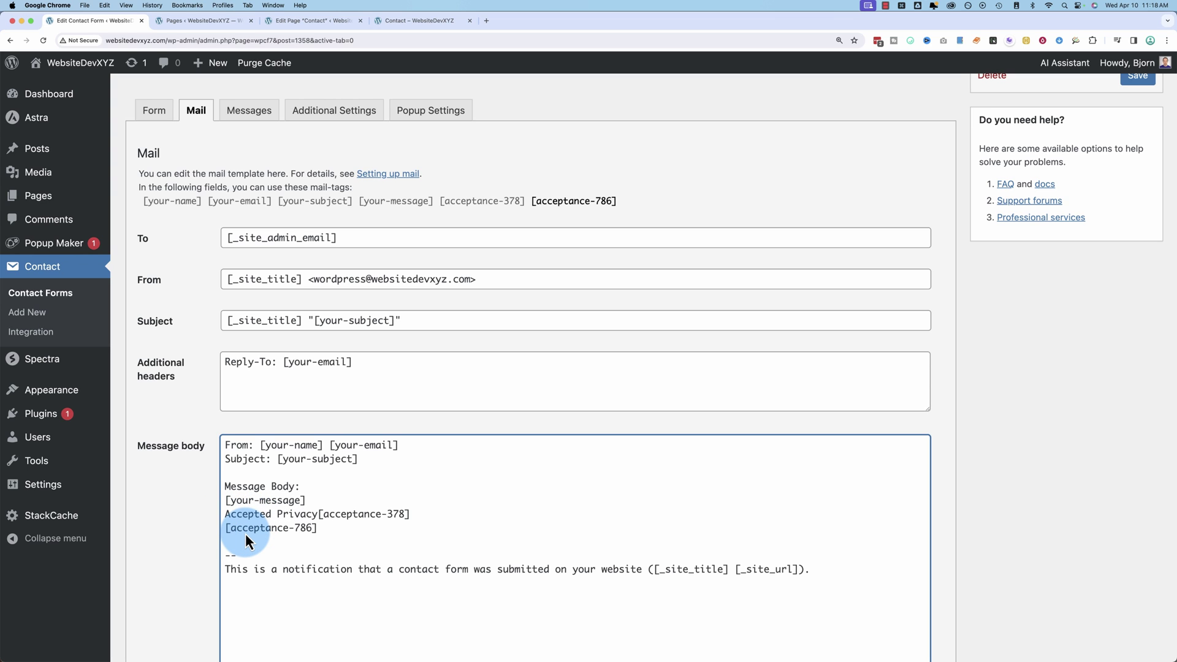
type("?")
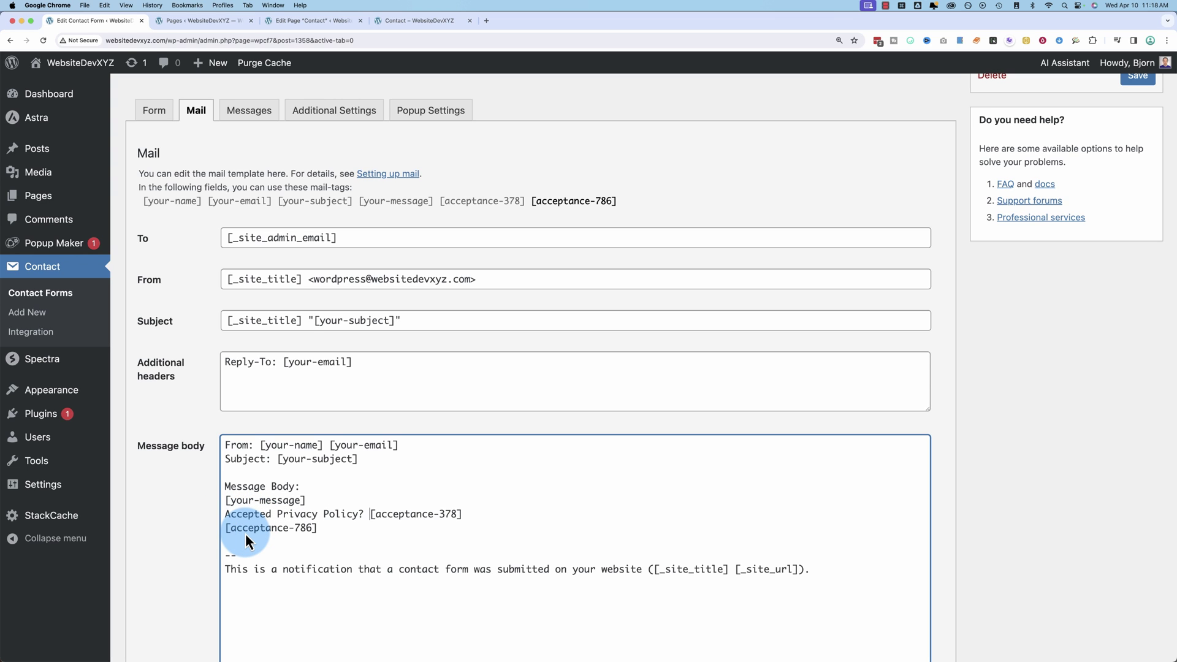
left_click_drag(364, 515, 226, 519)
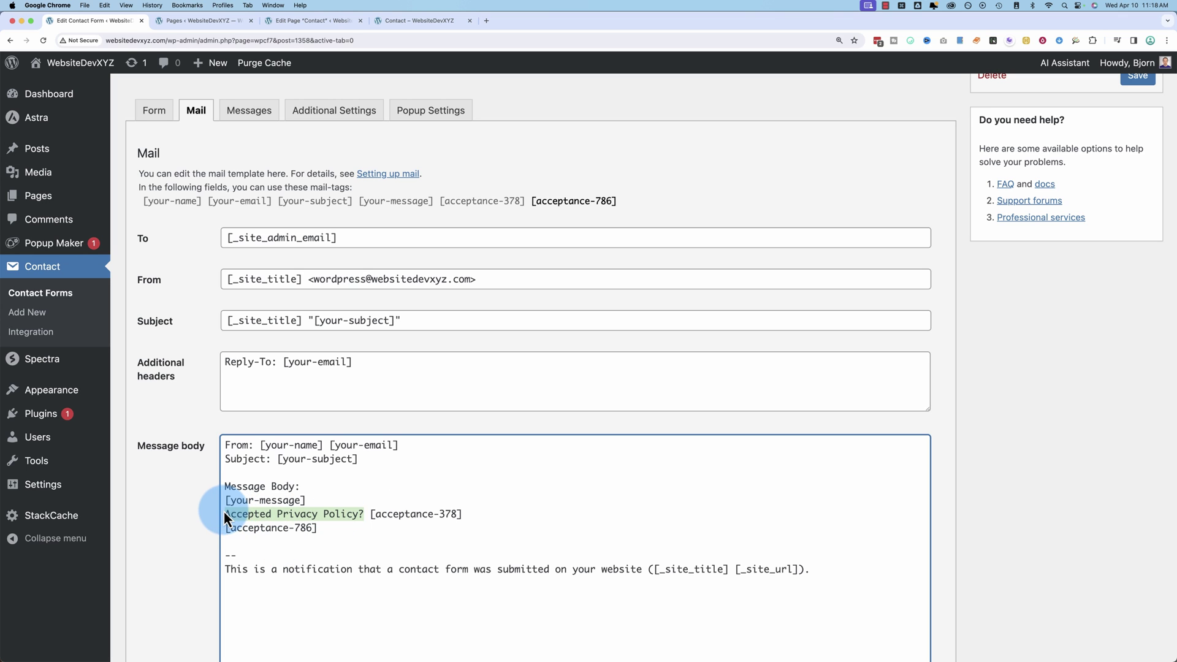
key("cmd+c")
left_click(227, 526)
key("cmd+v")
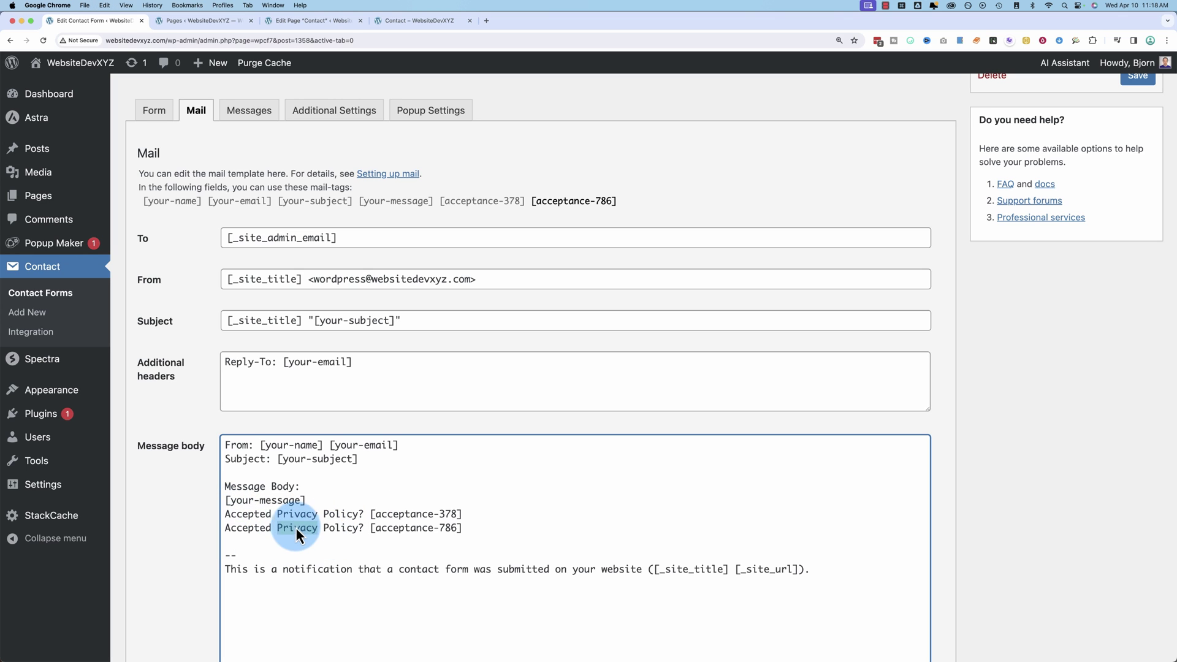
type("Terms of")
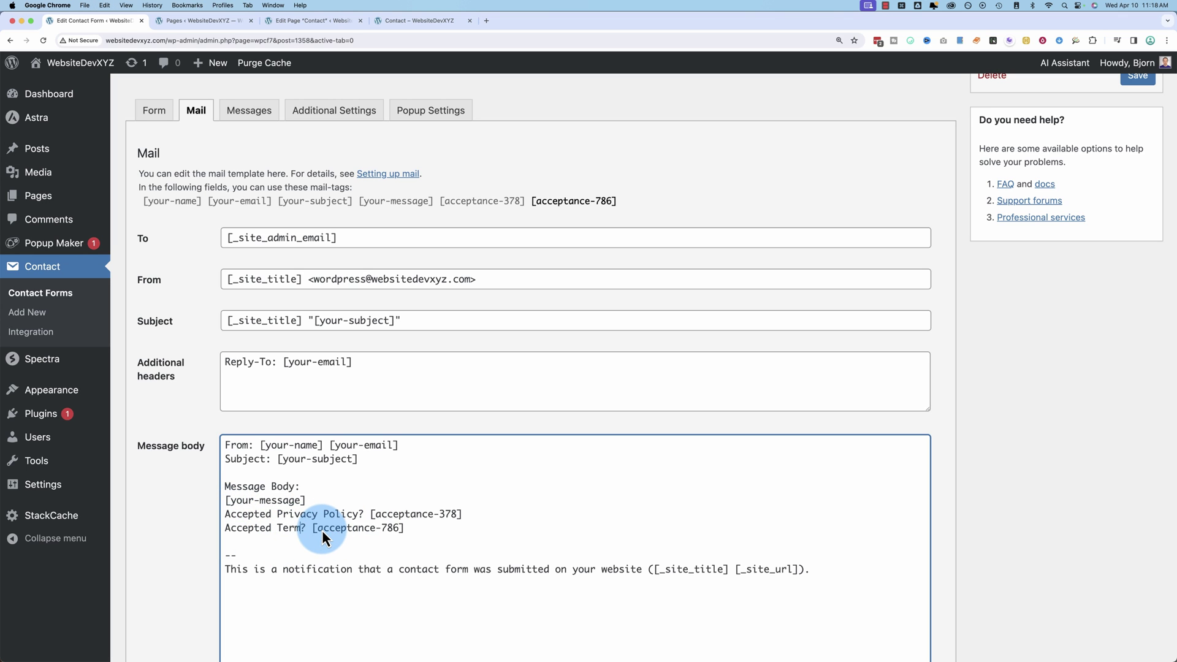
type(" Service")
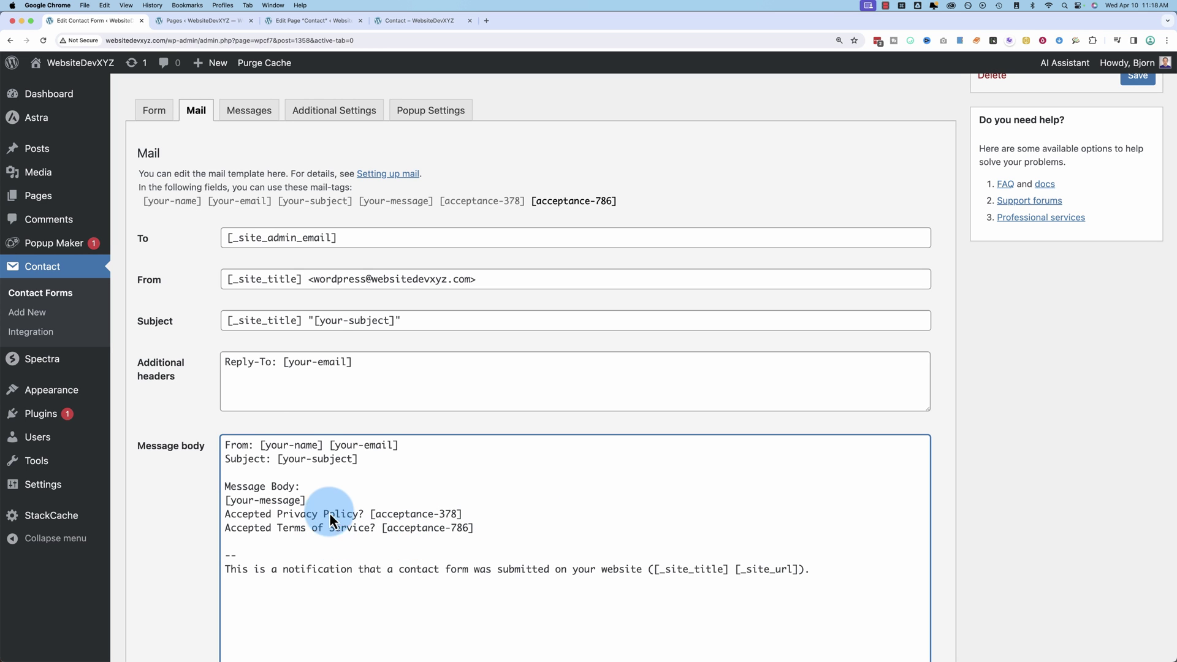
Add a blank line after [your-message] and save the contact form.
key("Return")
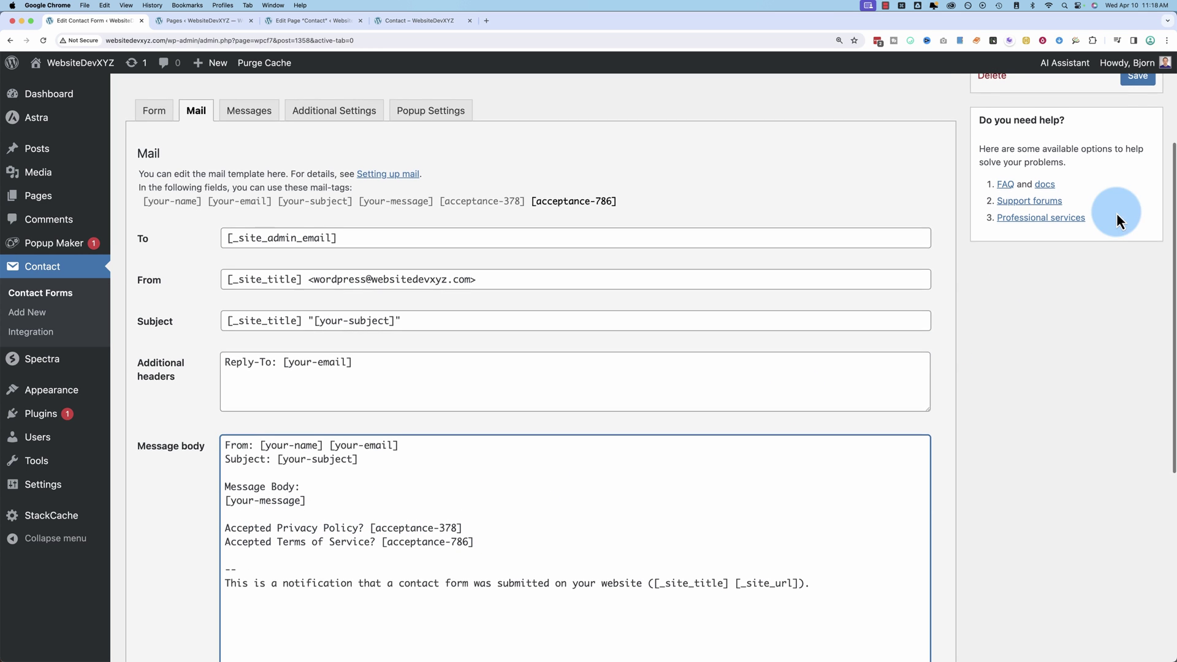
scroll(1116, 215, "up", 3)
left_click(1136, 242)
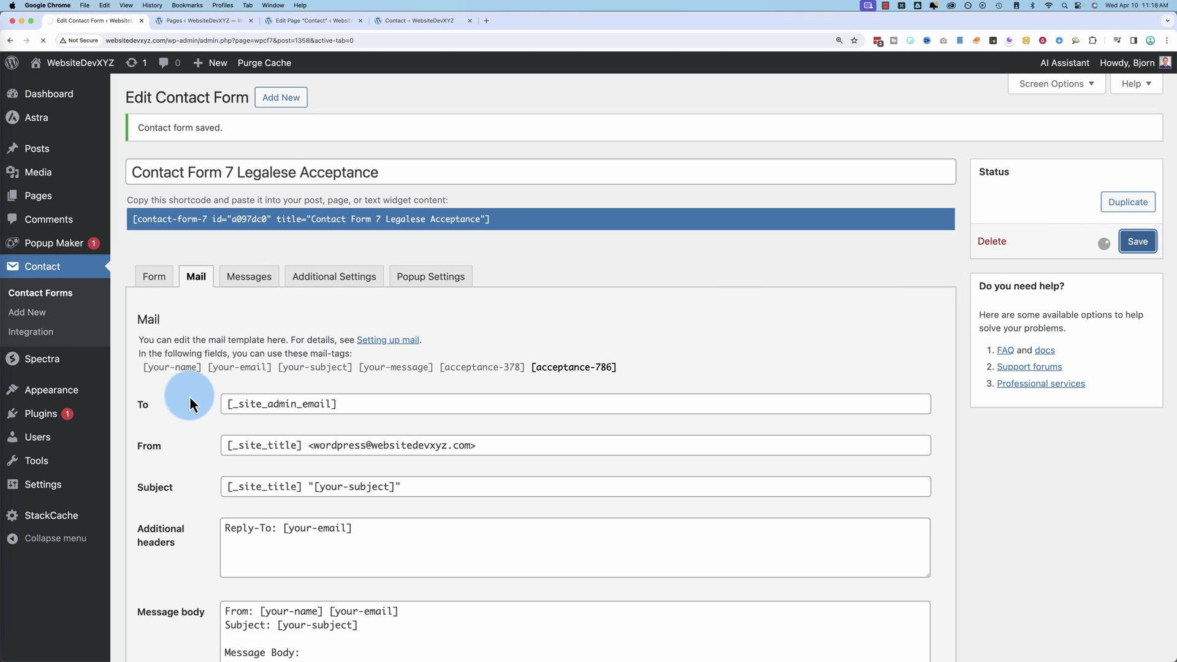
Review the form template and live Contact page, then close the Terms and Privacy Policy tabs.
left_click(161, 292)
scroll(127, 398, "down", 1)
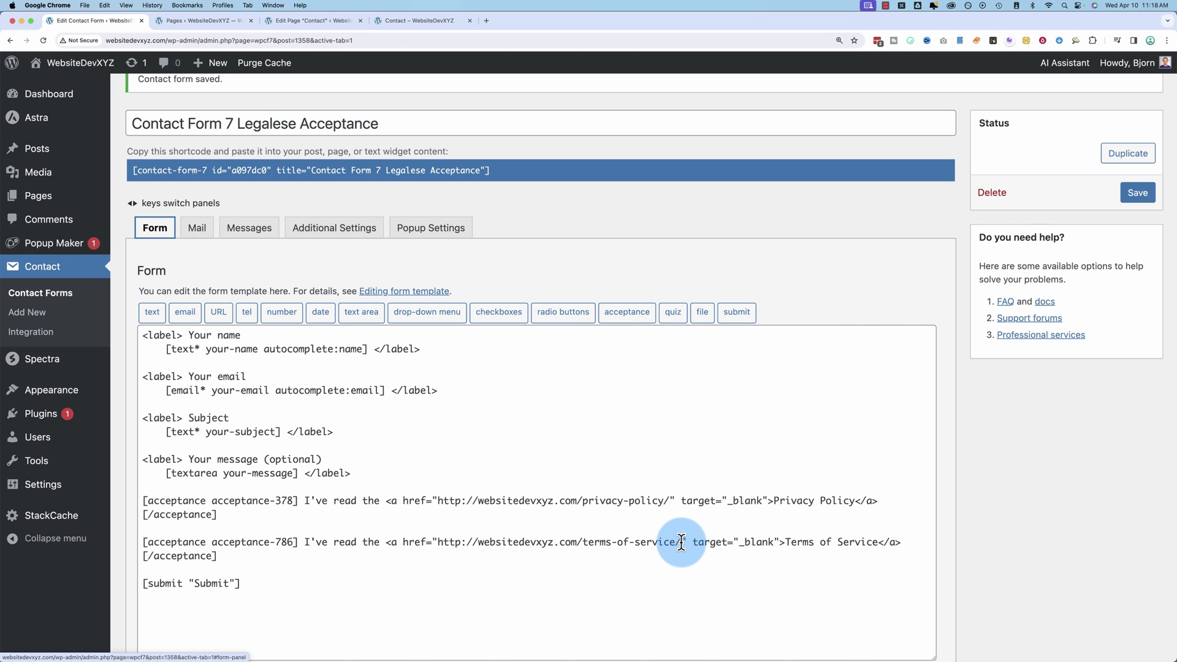
left_click(399, 22)
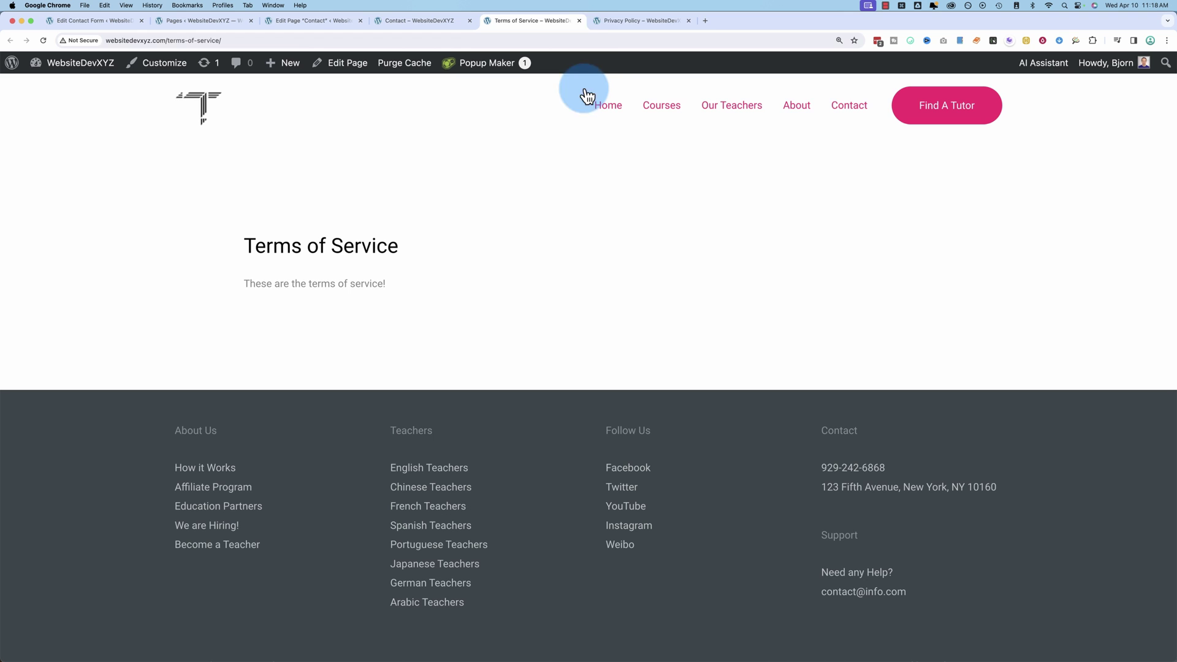
left_click(579, 21)
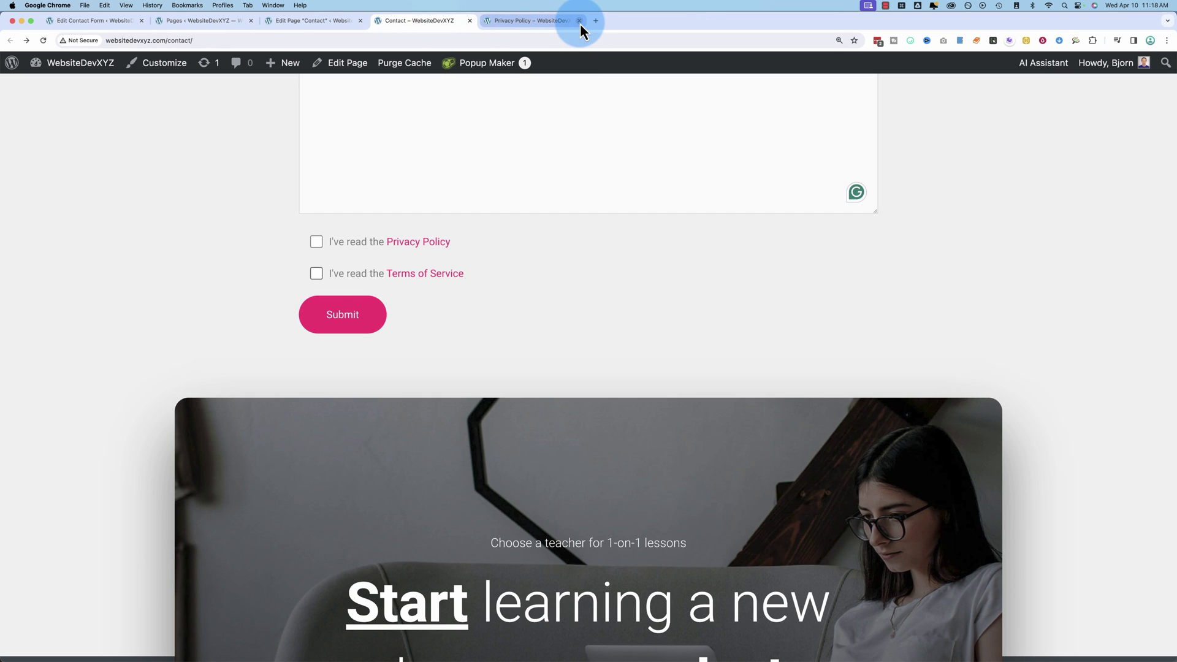
left_click(561, 23)
left_click(579, 21)
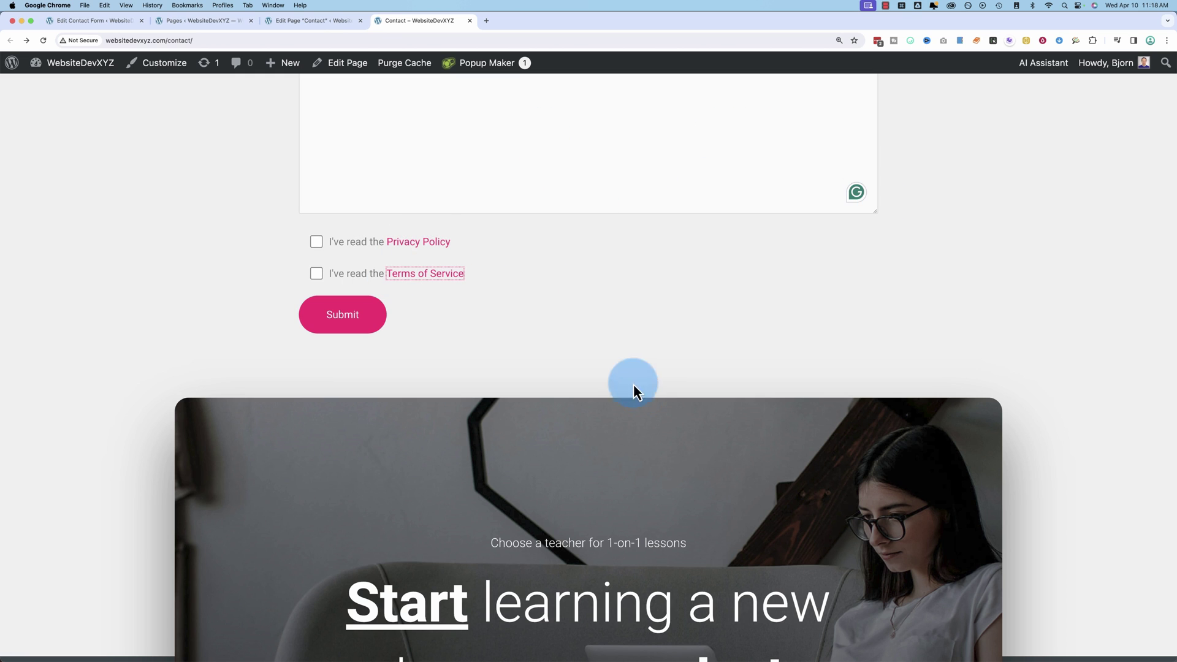
left_click(97, 24)
Search the Add Plugins directory for 'popup' to locate Popup Maker.
mouse_move(60, 248)
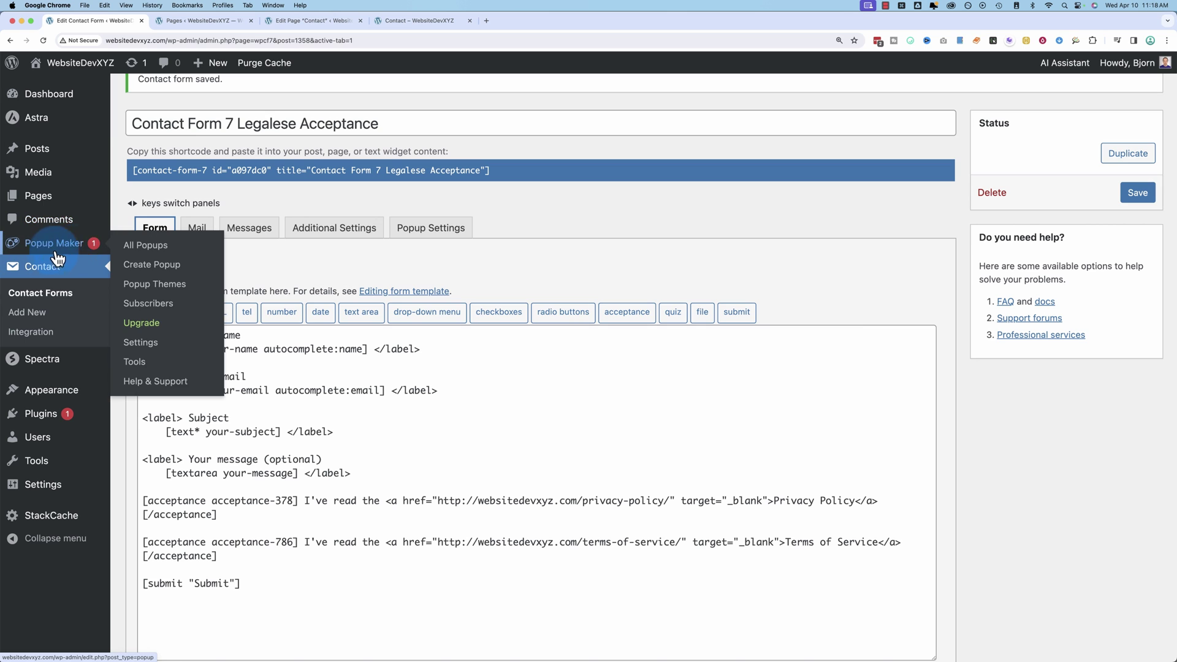
mouse_move(42, 427)
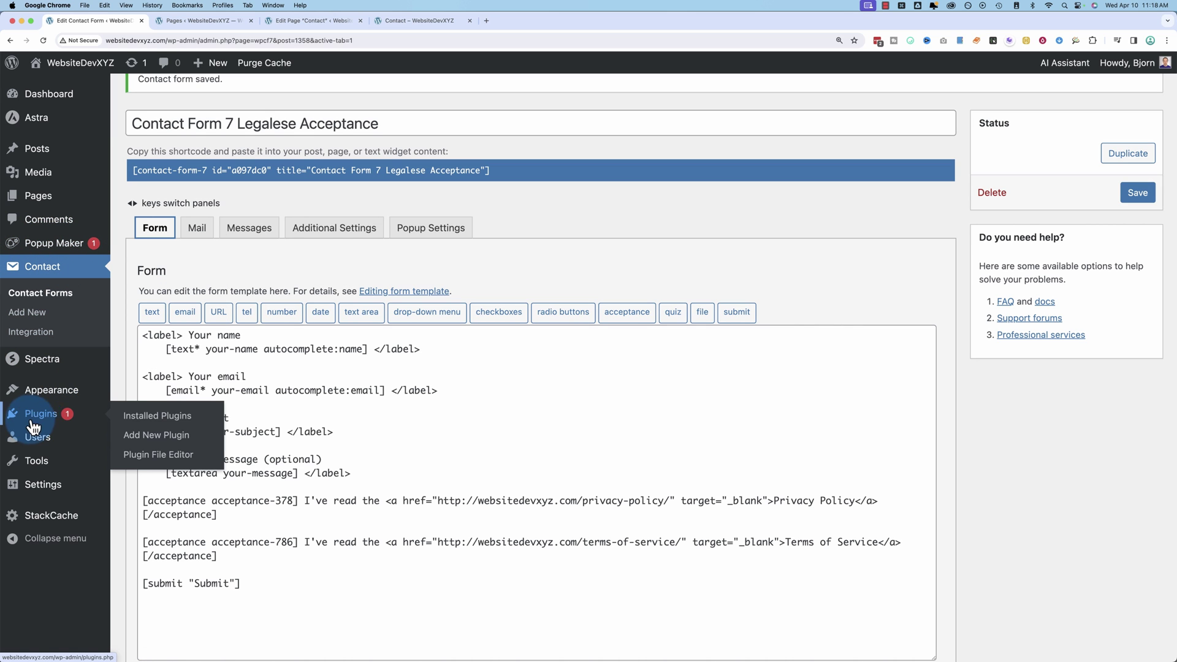
left_click(131, 437)
left_click(986, 136)
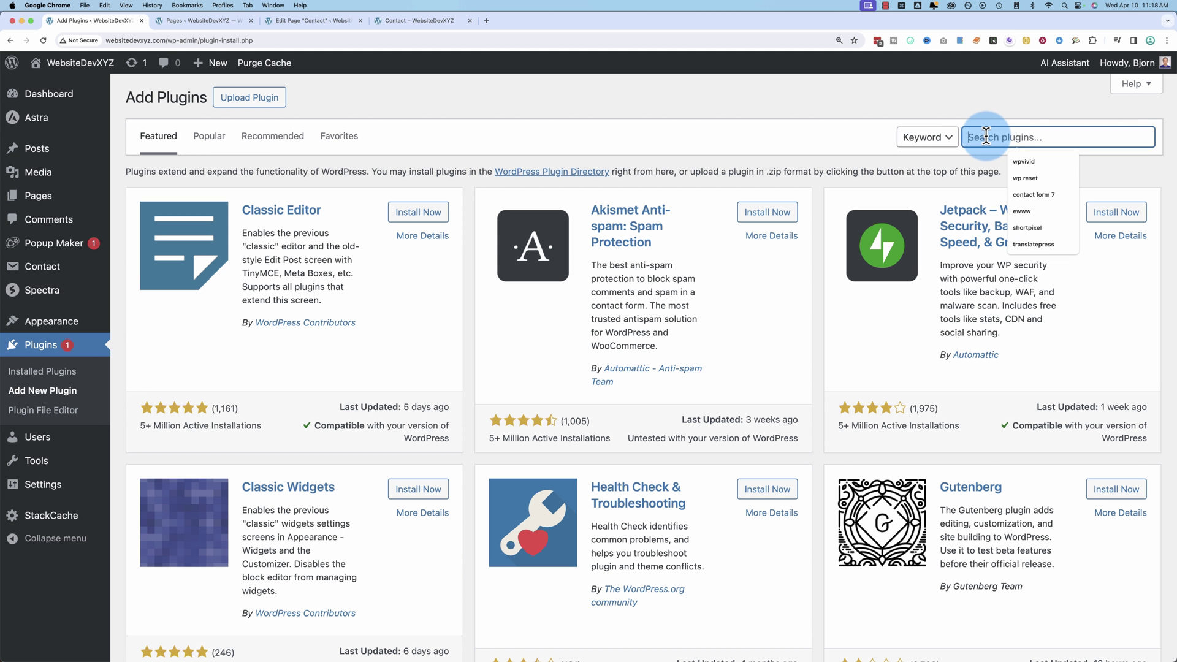
type("popup maker")
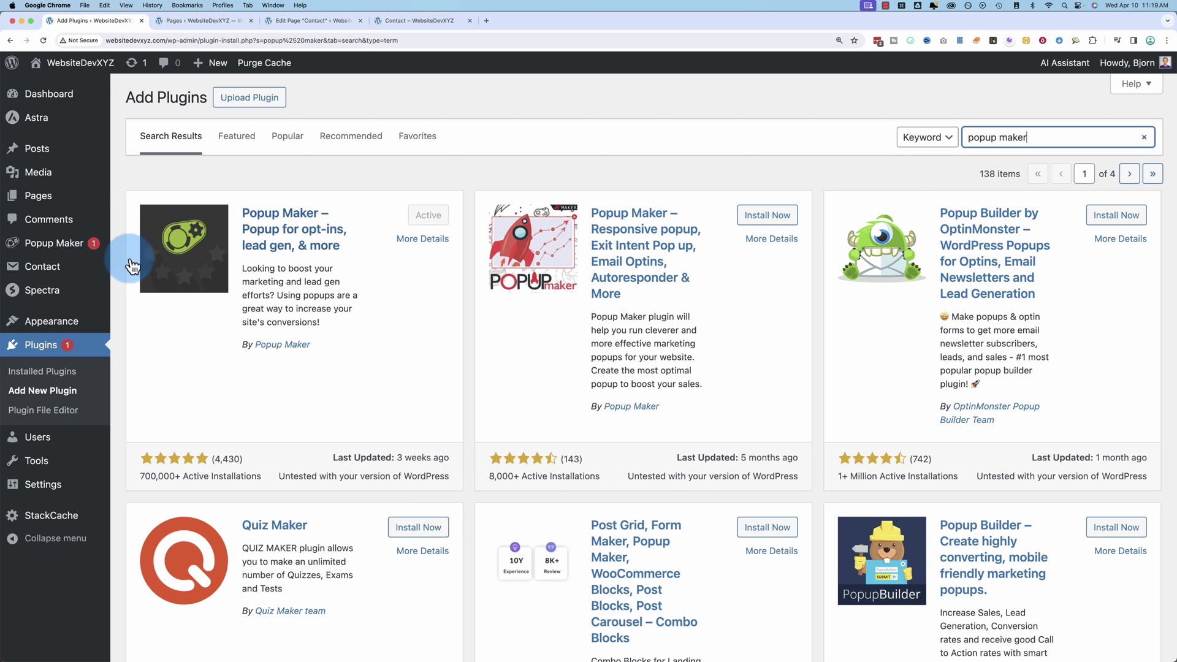
Go to Popup Maker's All Popups, step through the welcome tour and dismiss the notification.
left_click(35, 248)
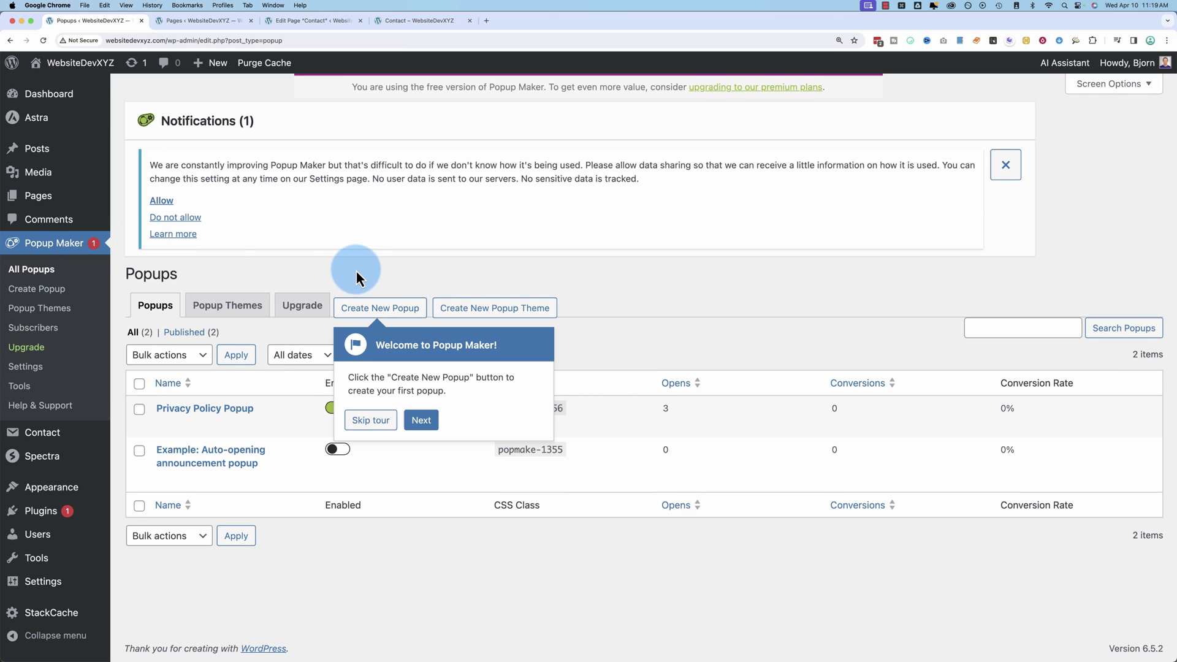
mouse_move(150, 415)
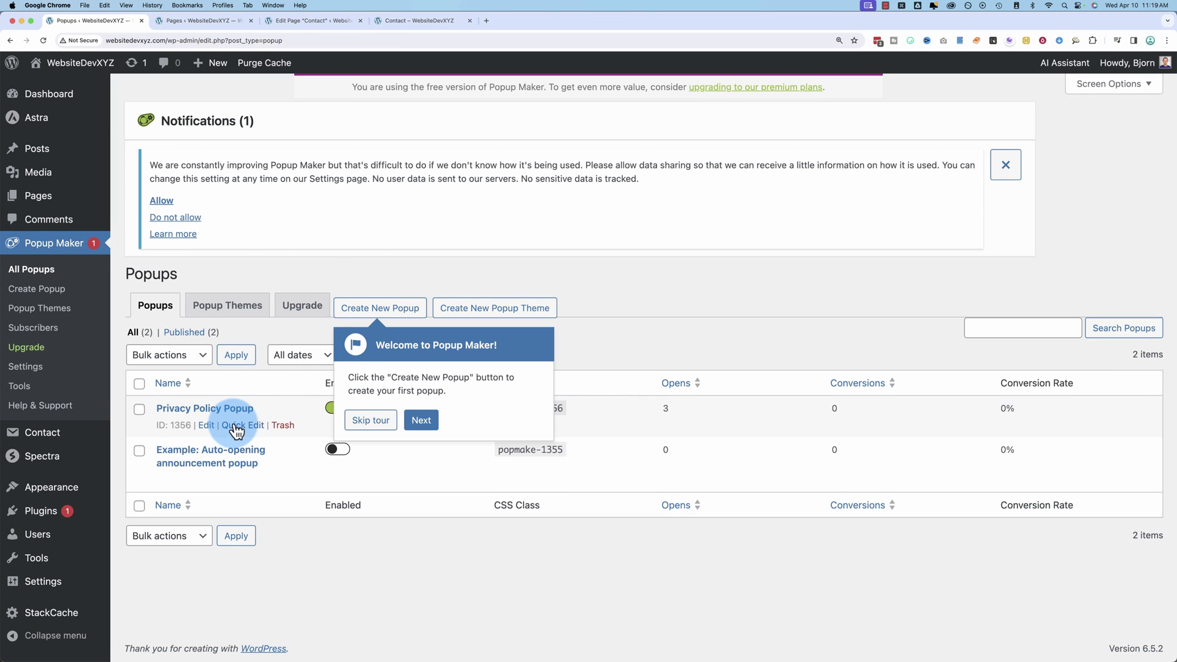
left_click(411, 432)
left_click(349, 539)
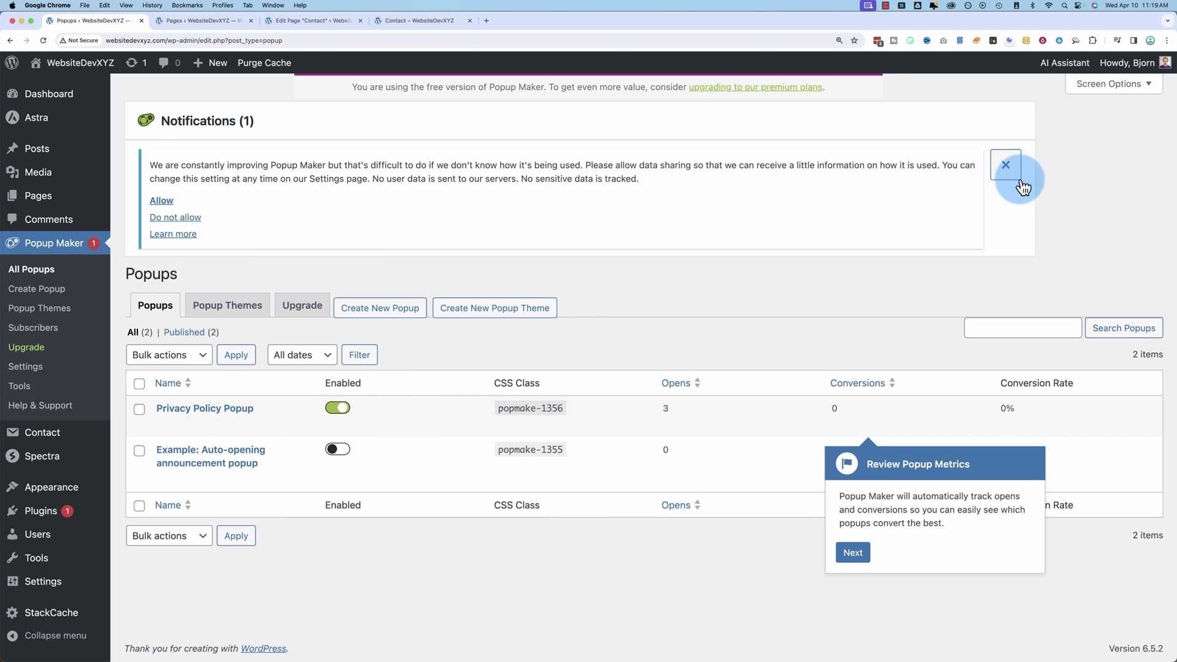
left_click(1005, 165)
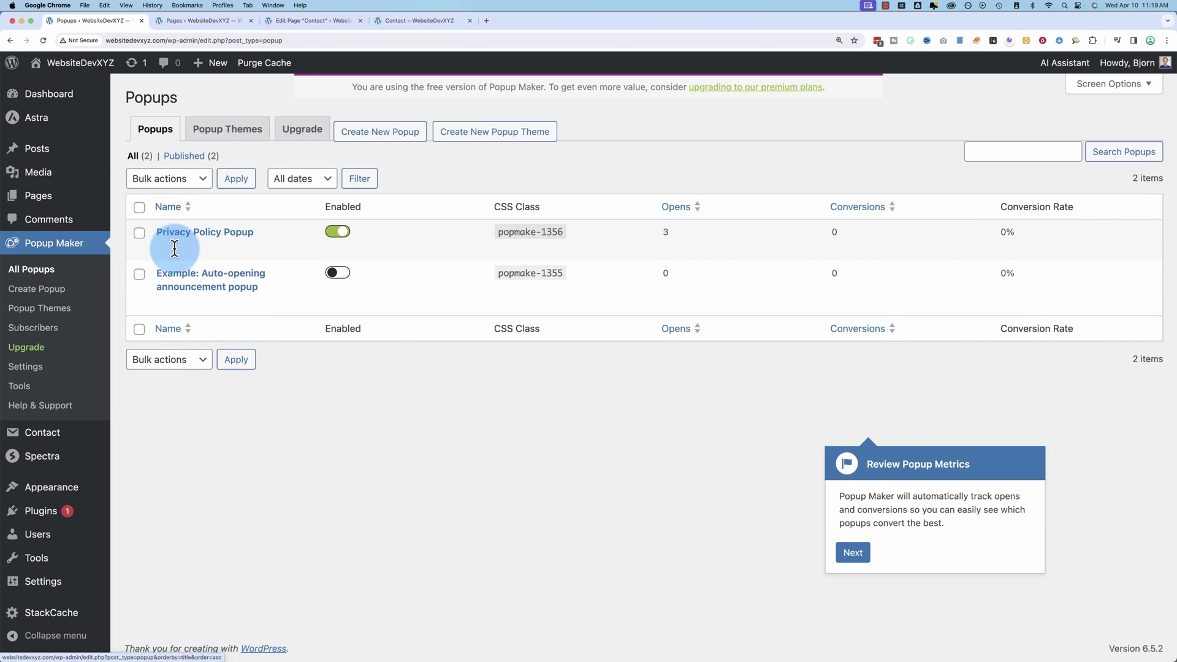
Create a new popup named 'Privacy Policy Popup' with the title 'Privacy Policy'.
left_click(378, 140)
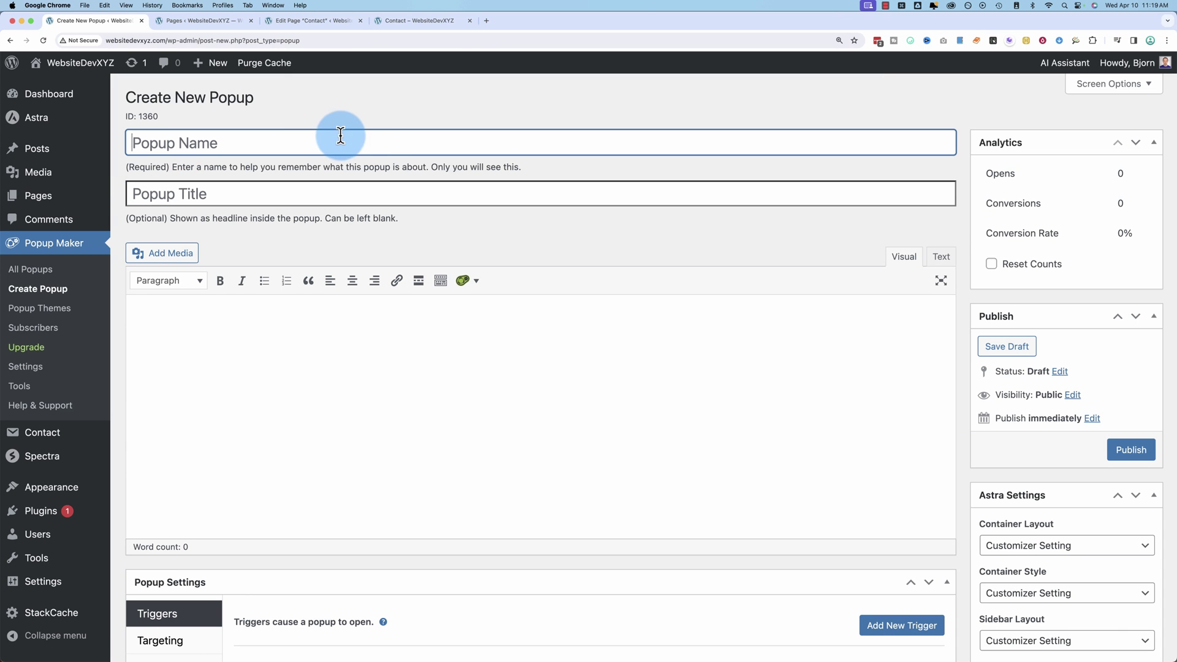
type("Privacy Policy Popup")
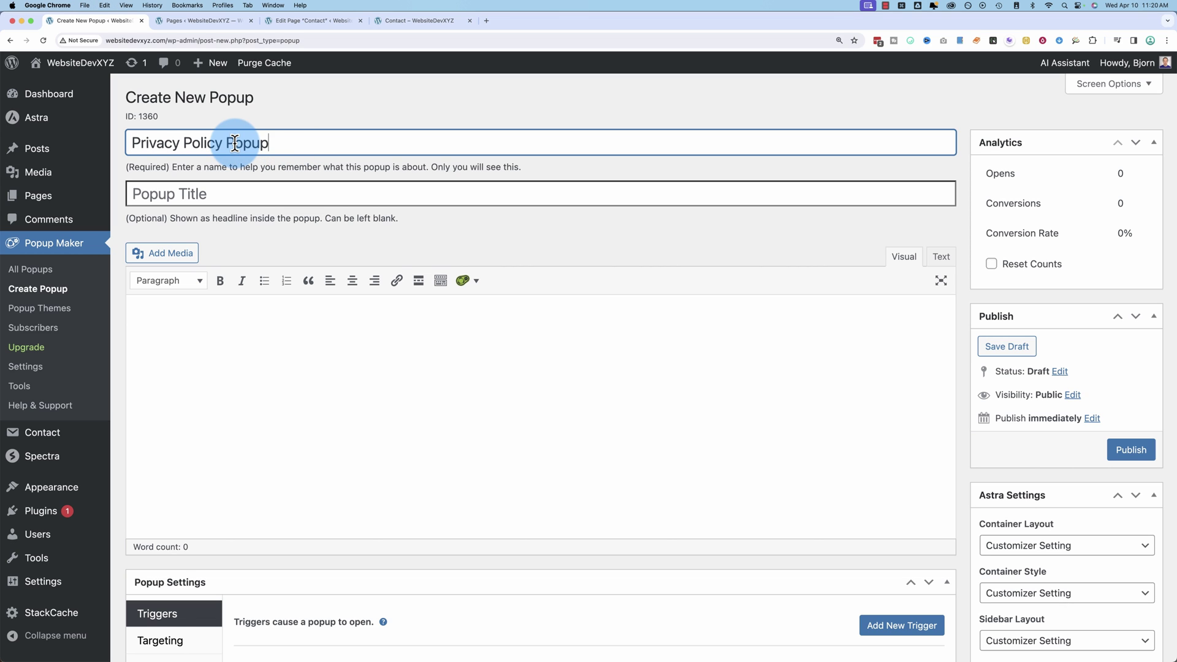
left_click(231, 193)
type("Privacy Policy Popup")
double_click(248, 194)
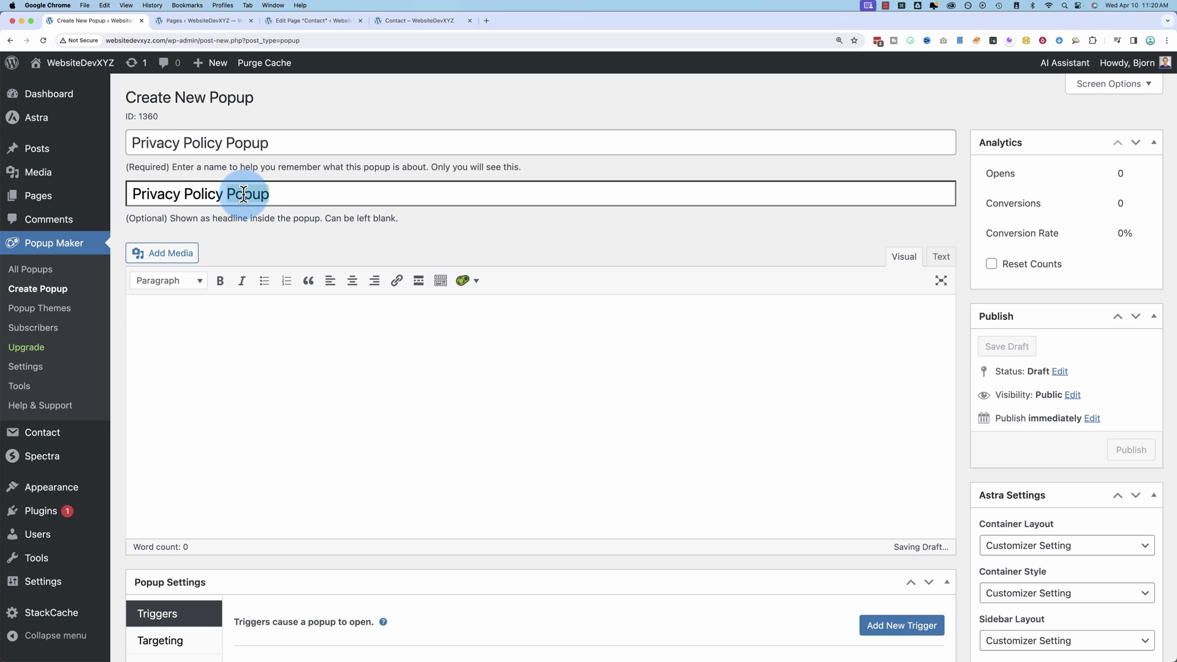
key("BackSpace")
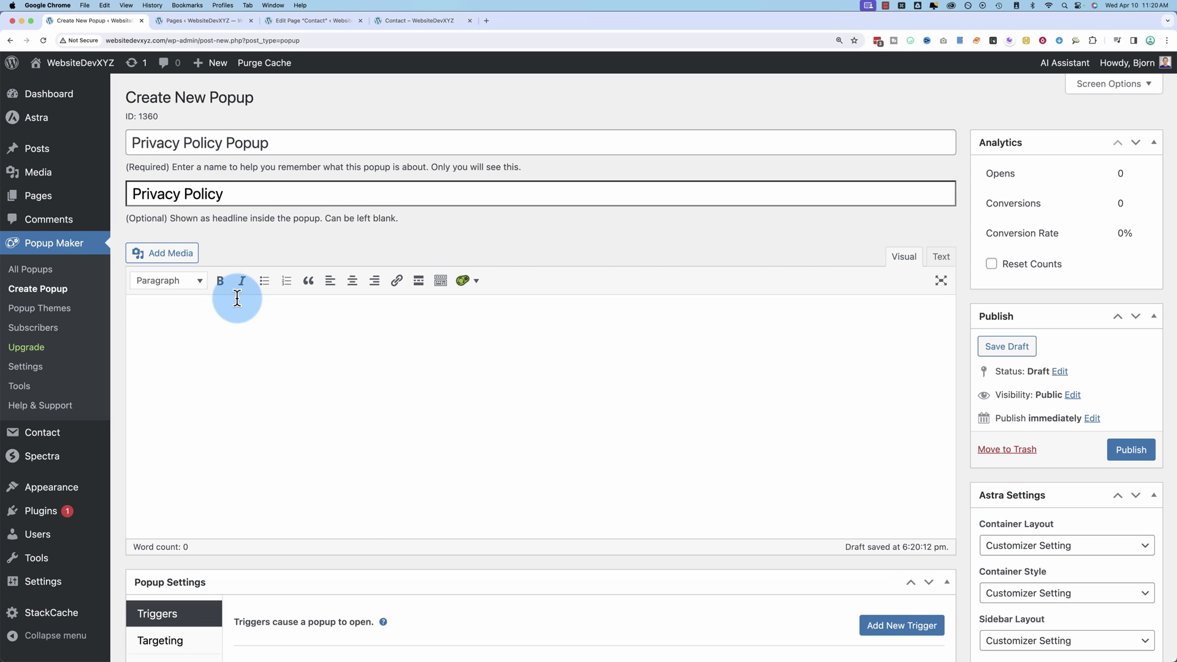
left_click(197, 315)
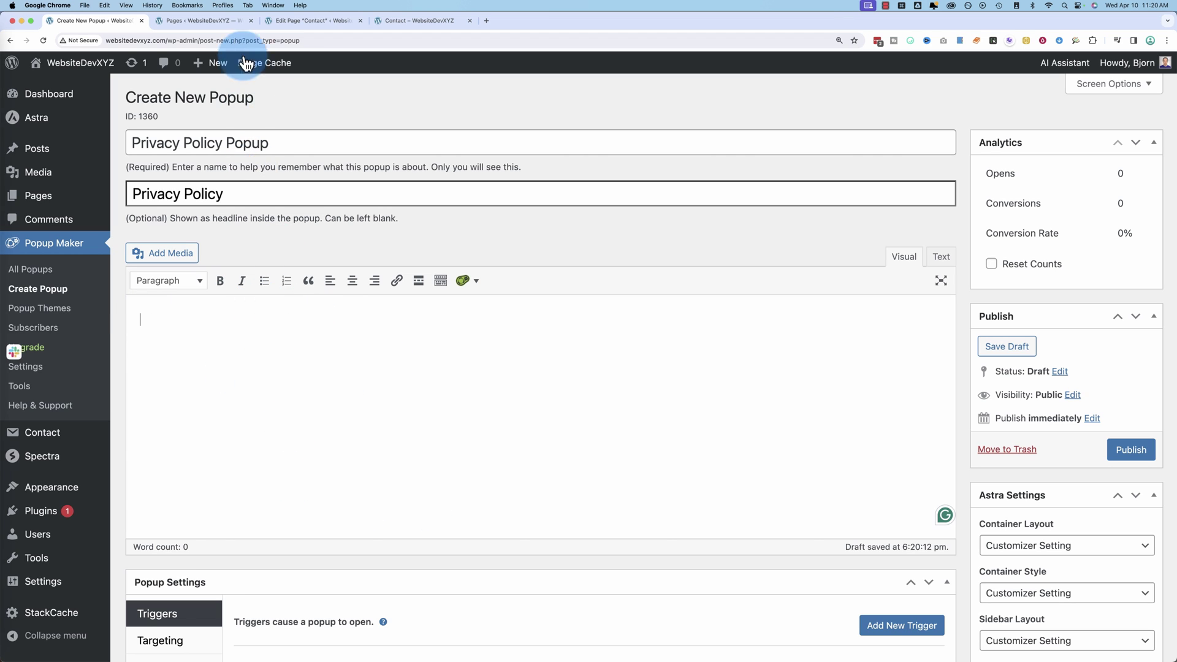
Copy all content blocks from the Privacy Policy page editor.
left_click(219, 20)
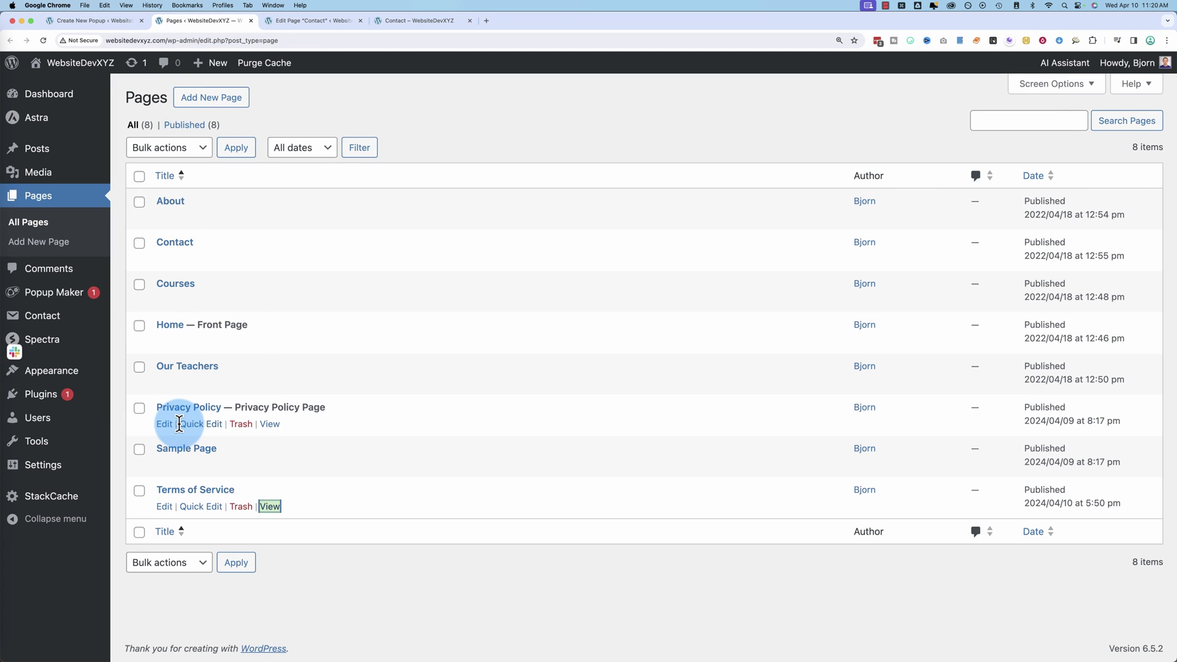
left_click(167, 424)
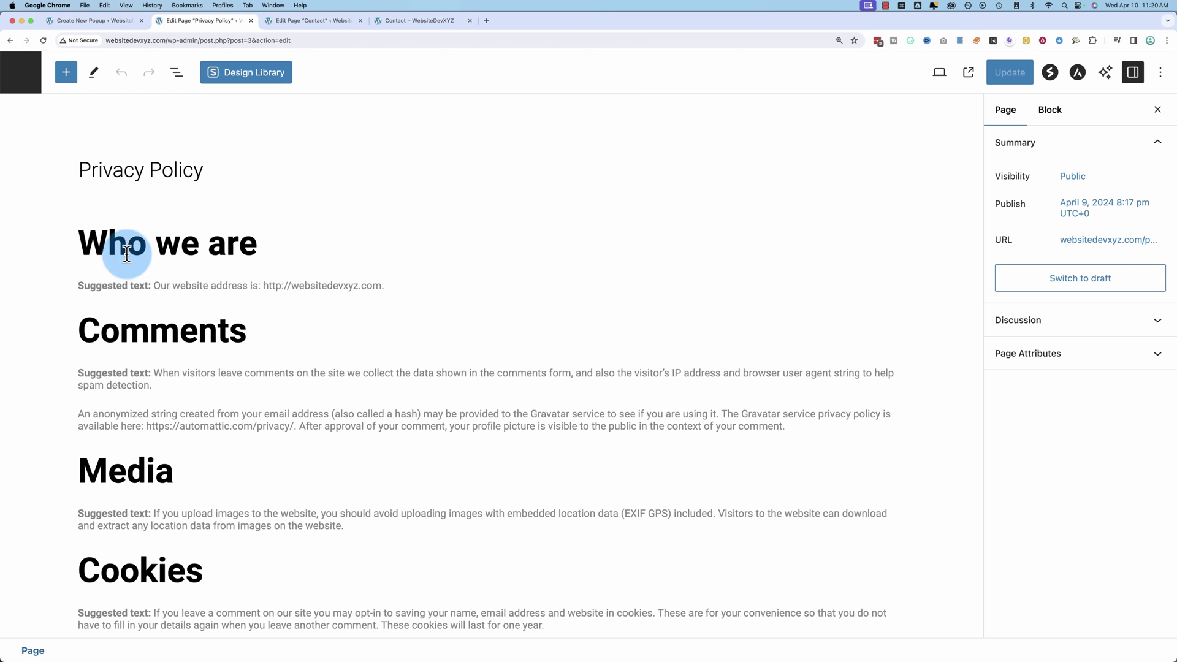
left_click(87, 247)
left_click(73, 274)
key("super+a")
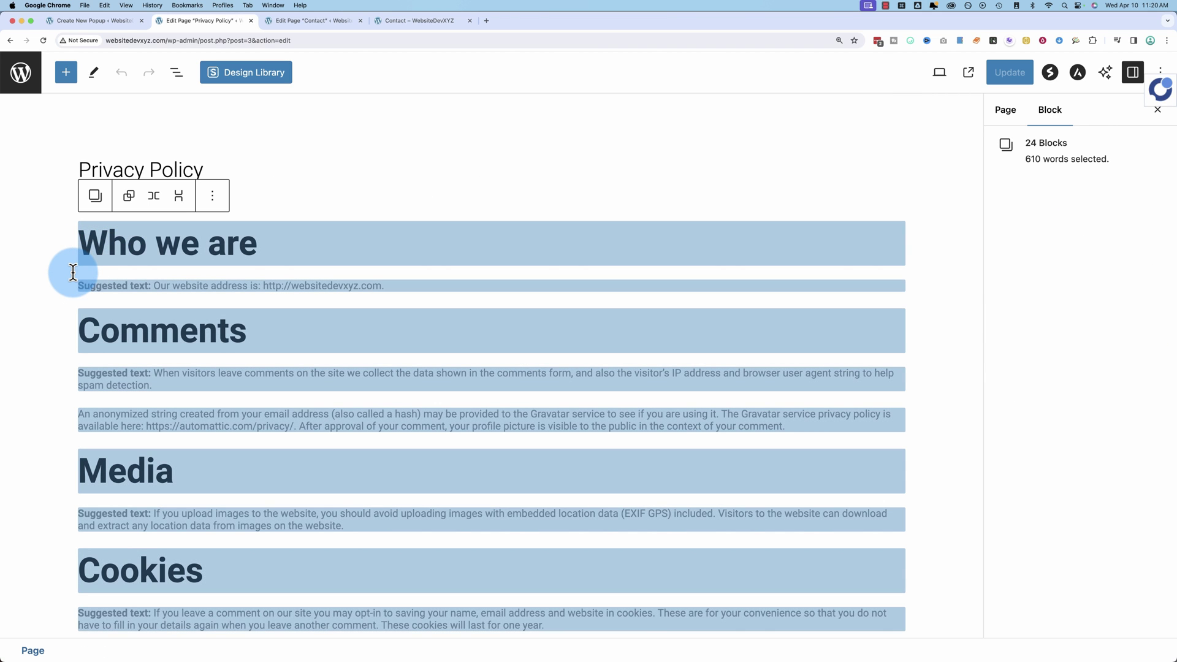
key("super+c")
Paste the privacy policy text into the new popup's body and review it.
left_click(123, 24)
left_click(276, 321)
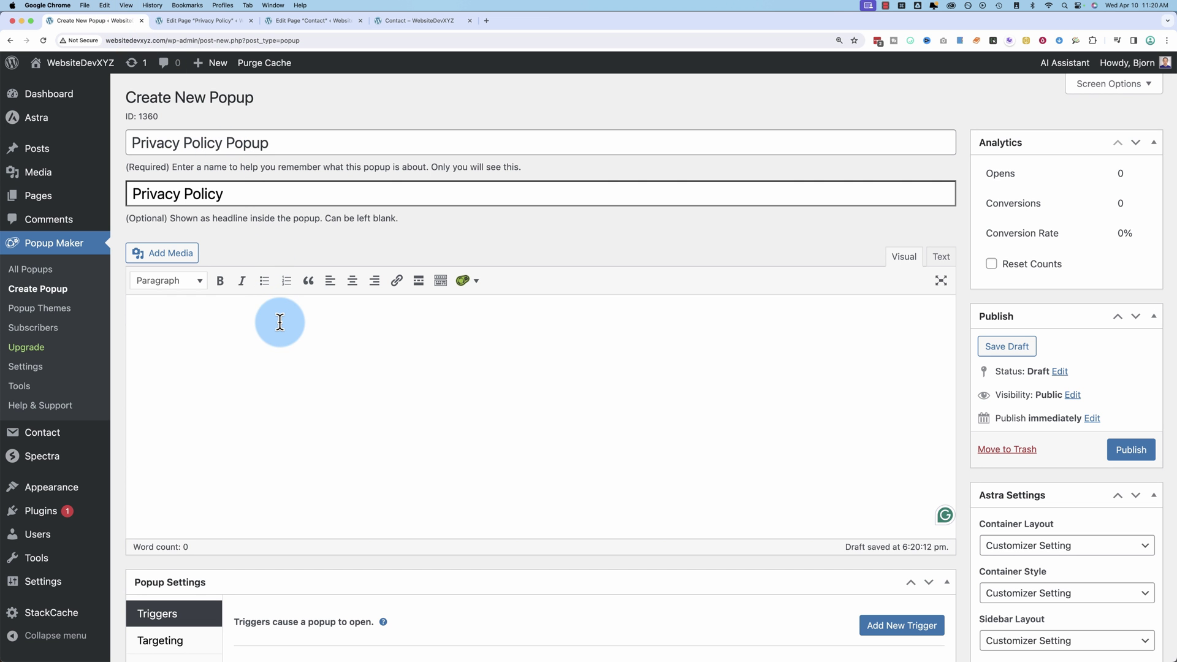
key("super+v")
scroll(129, 426, "down", 7)
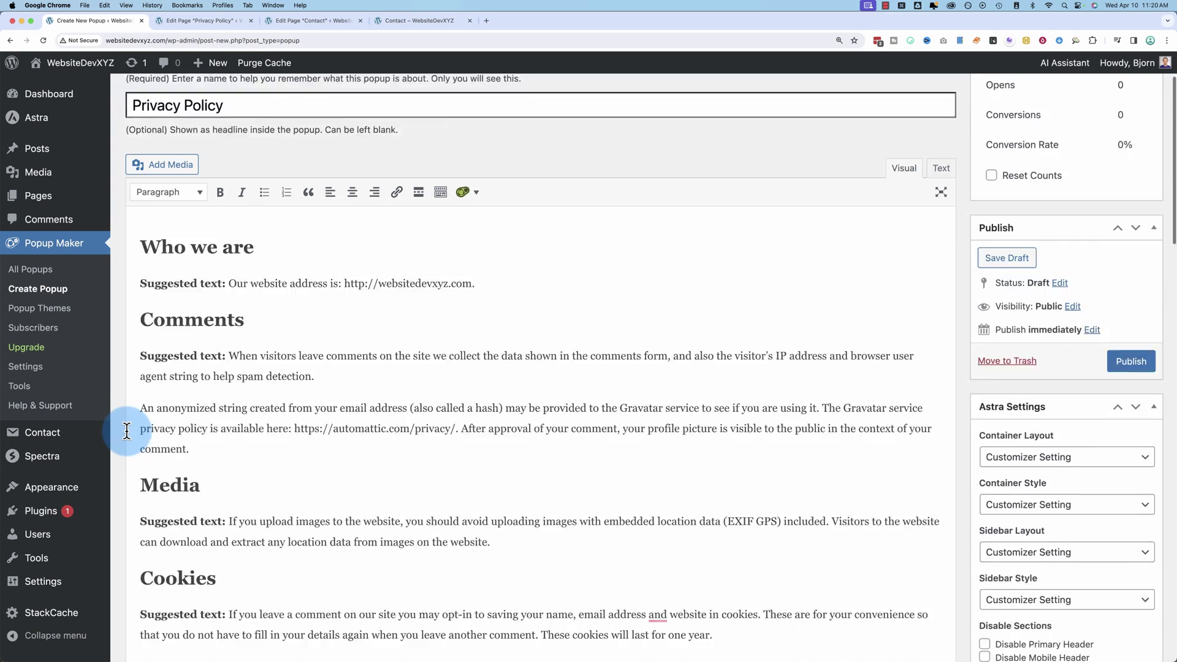
scroll(127, 431, "down", 4)
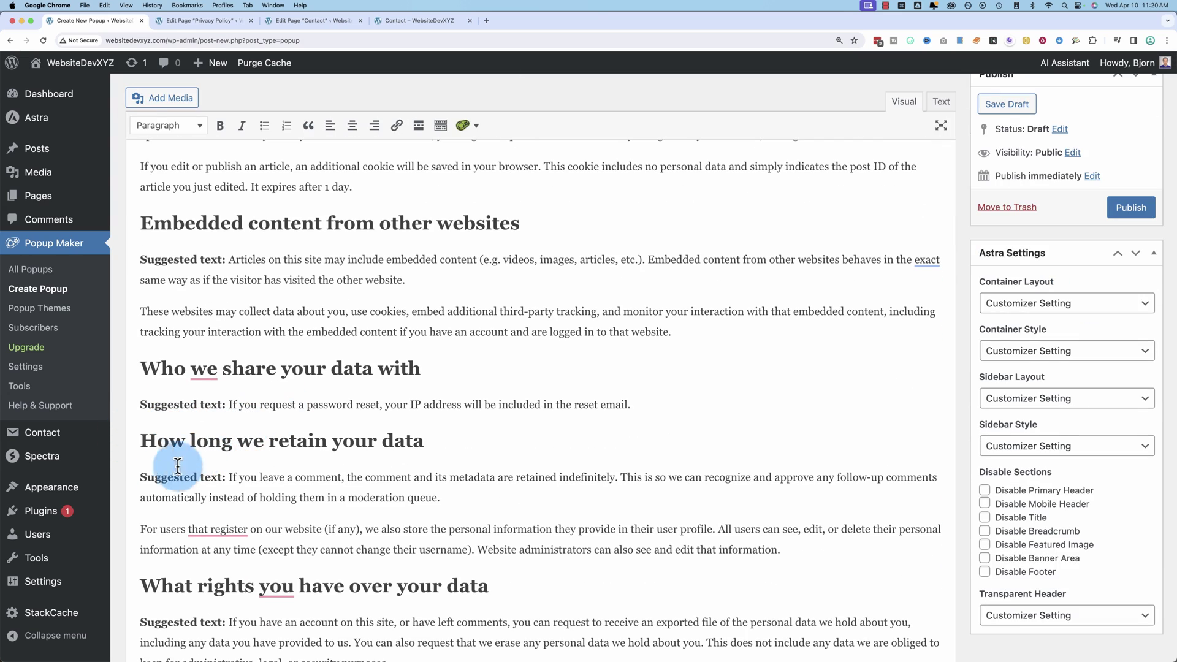
scroll(117, 484, "down", 6)
scroll(121, 470, "down", 1)
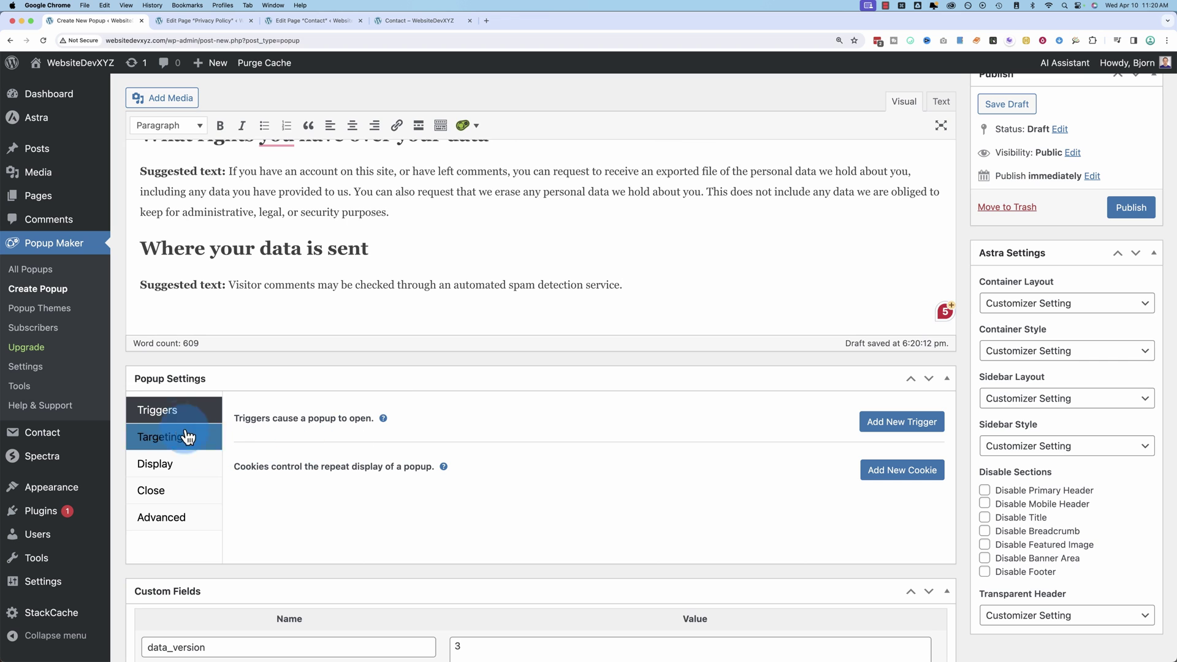
Add a Click Open trigger to the popup with the cookie option turned off.
left_click(892, 426)
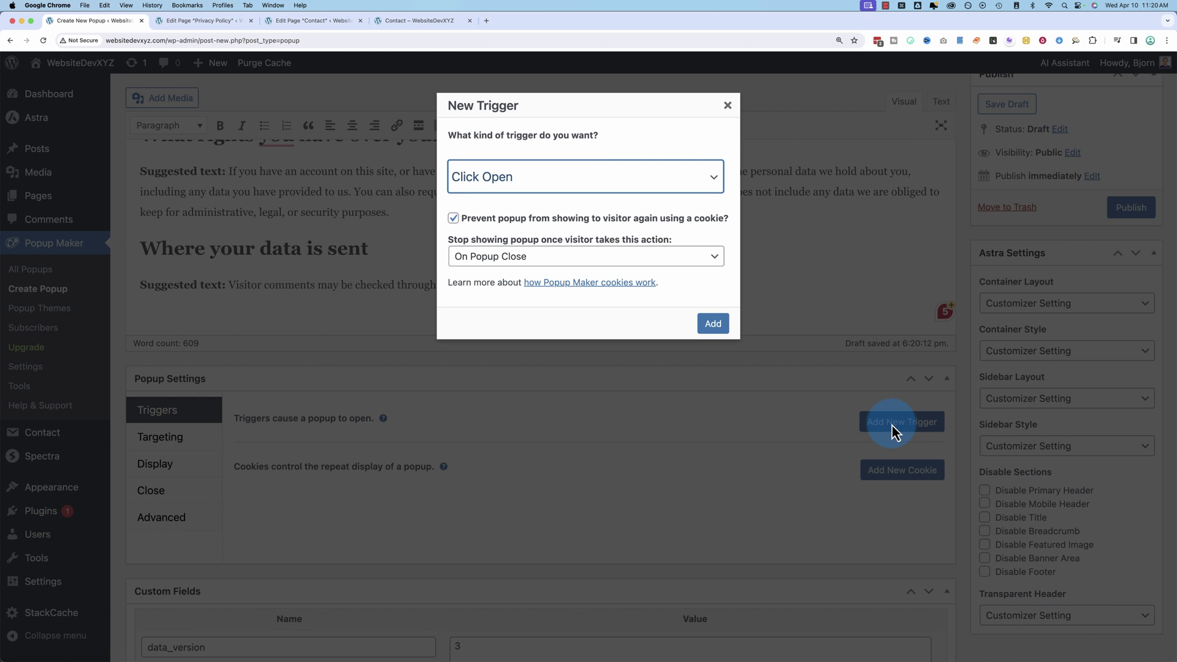
left_click(453, 218)
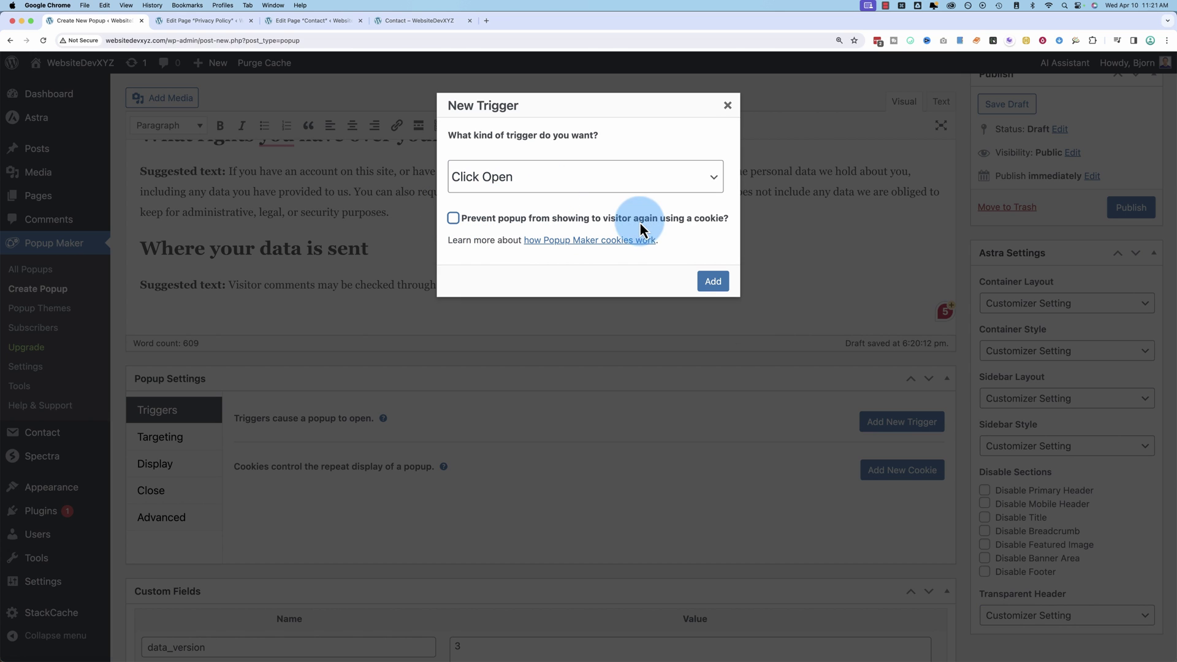
left_click(715, 283)
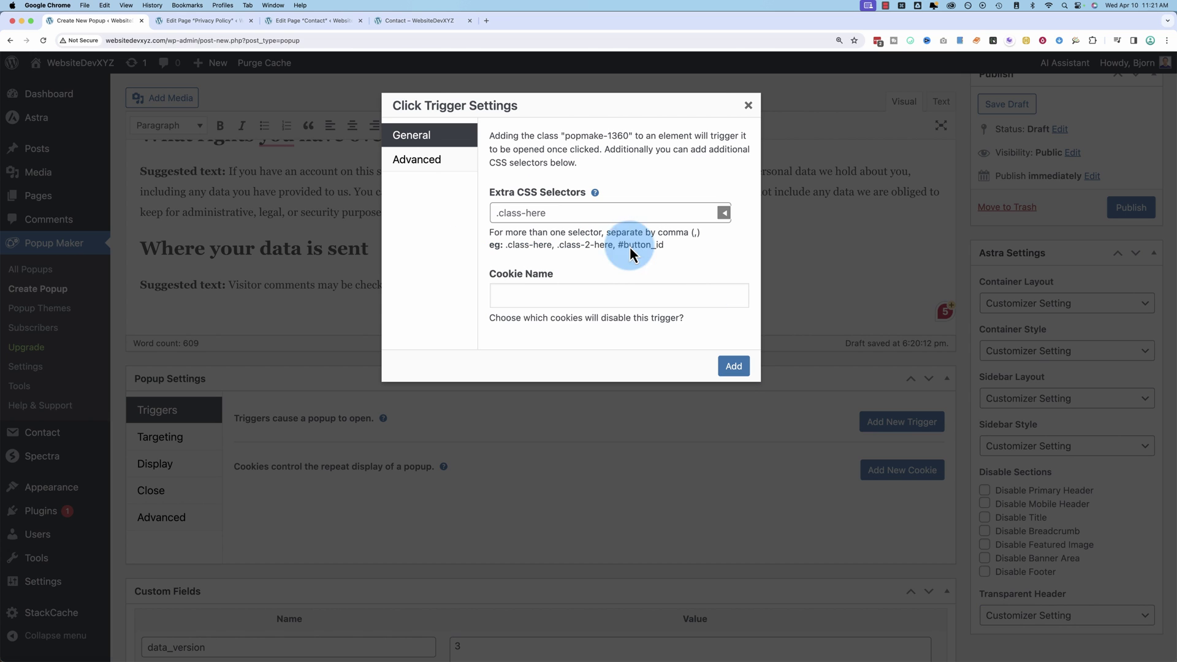
left_click_drag(626, 135, 567, 135)
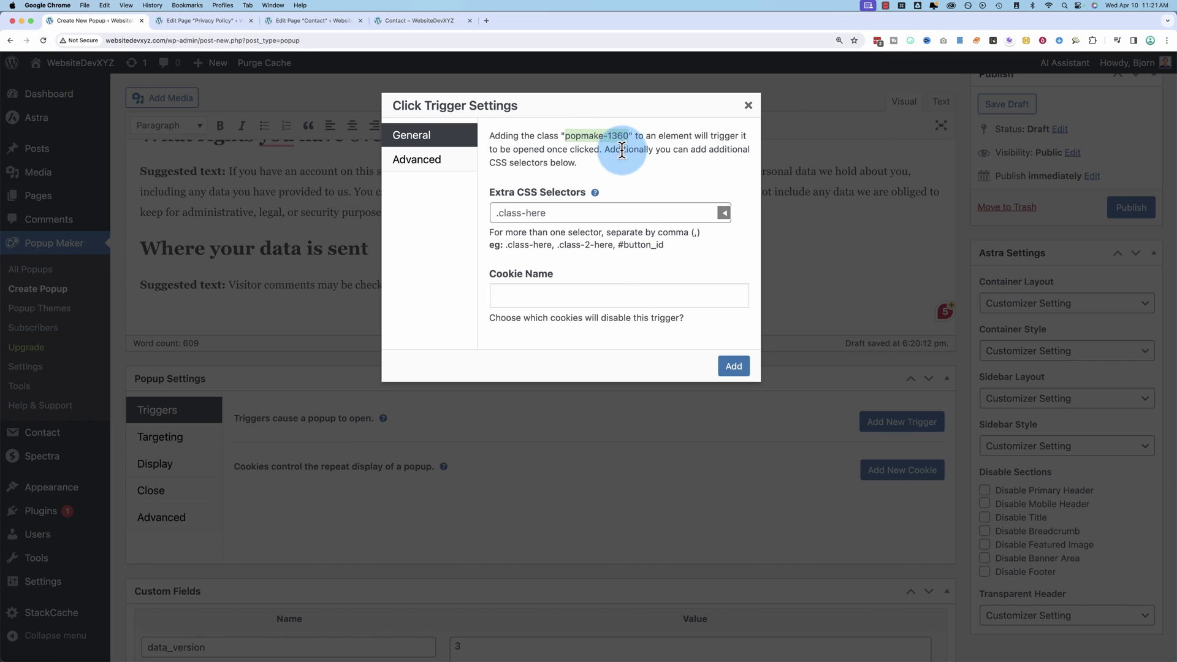
left_click(473, 288)
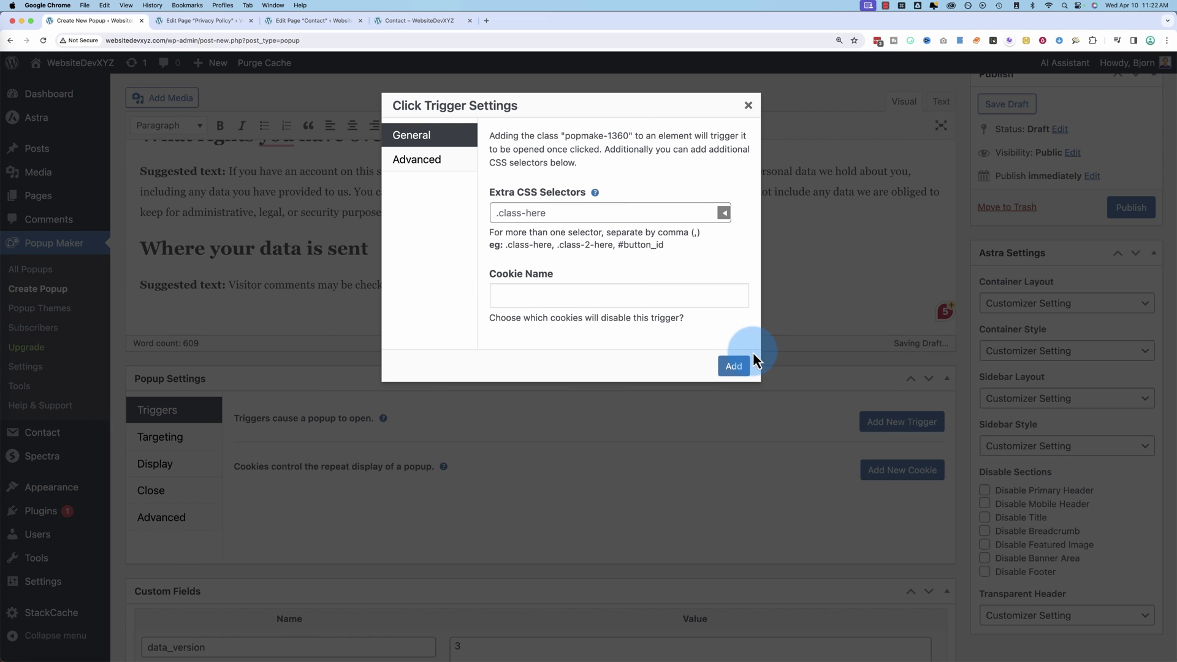
left_click(734, 366)
Copy the popmake-1360 class name from the Click Open trigger settings.
scroll(391, 462, "down", 3)
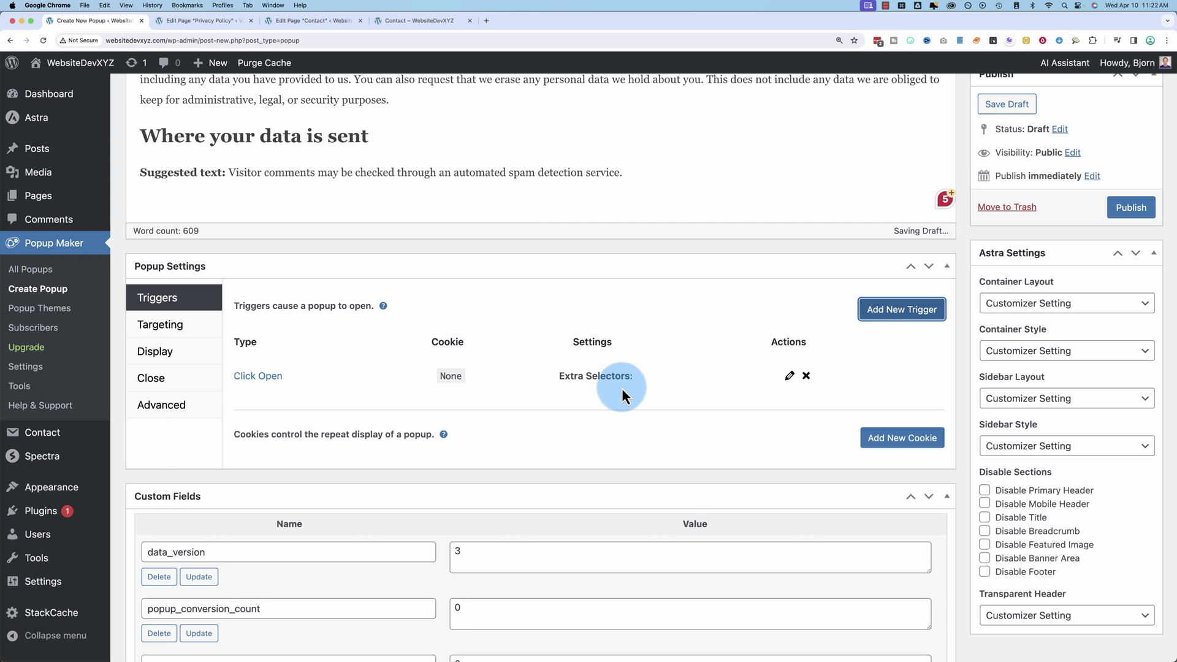
left_click(789, 376)
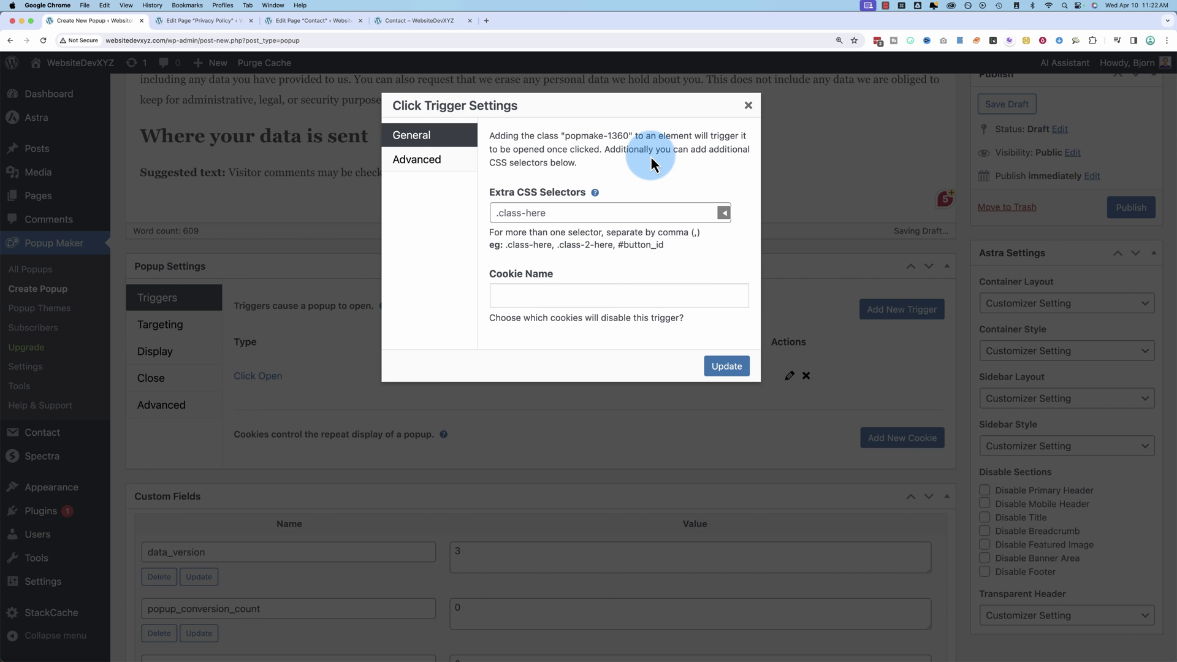
left_click_drag(629, 136, 567, 137)
right_click(575, 137)
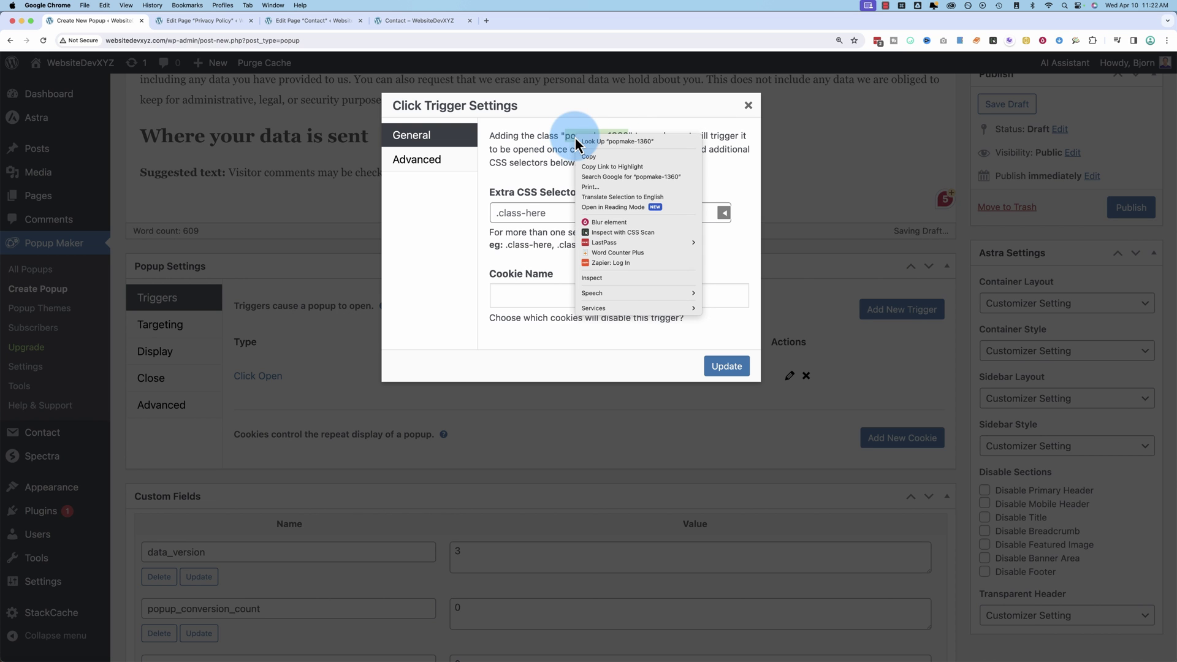
left_click(598, 159)
left_click(726, 371)
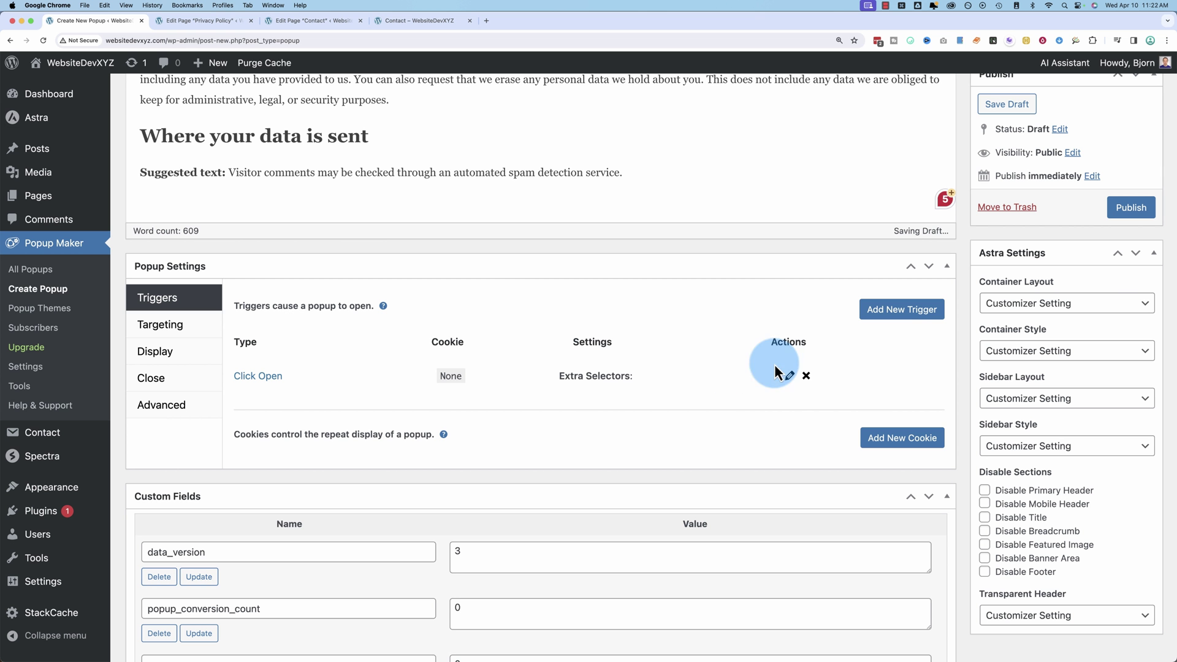
Open the Legalese Acceptance contact form for editing and move its tab to the front.
left_click(213, 22)
left_click(292, 21)
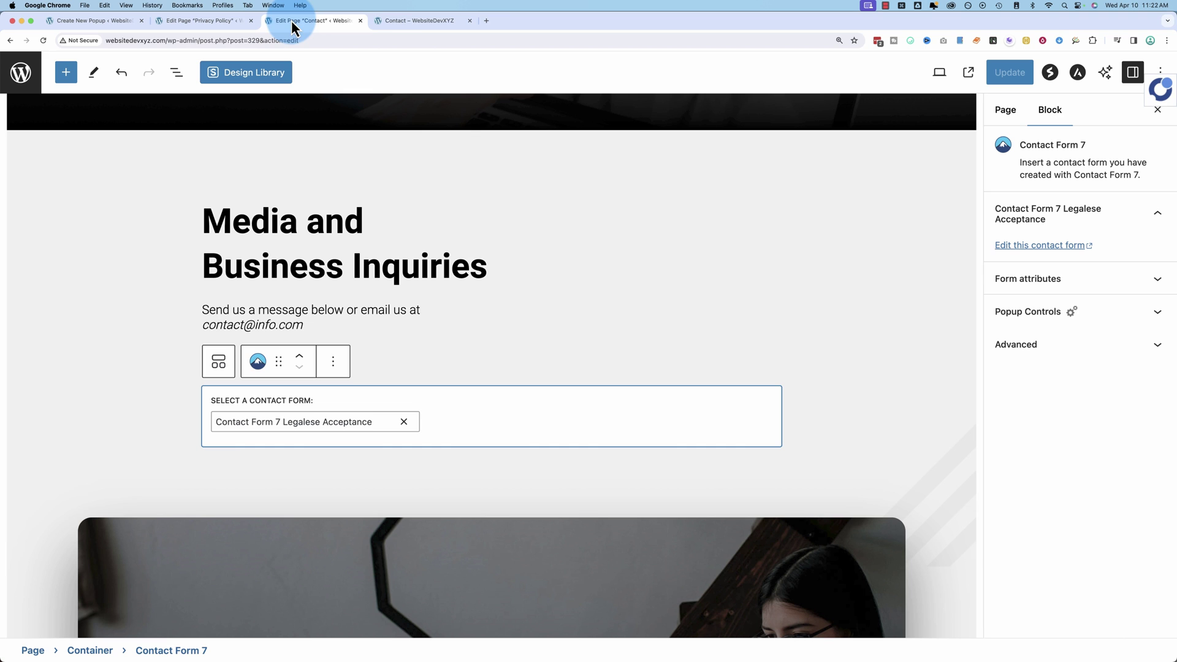
left_click(417, 20)
left_click(98, 21)
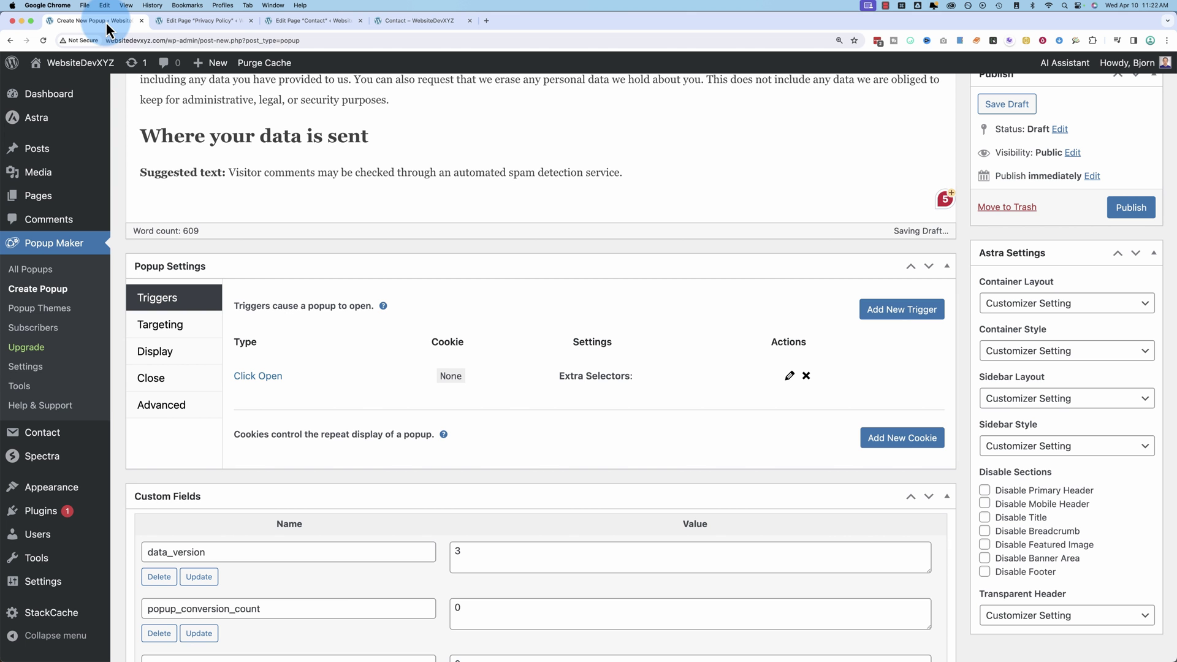
left_click(52, 433, "super")
left_click_drag(178, 21, 82, 22)
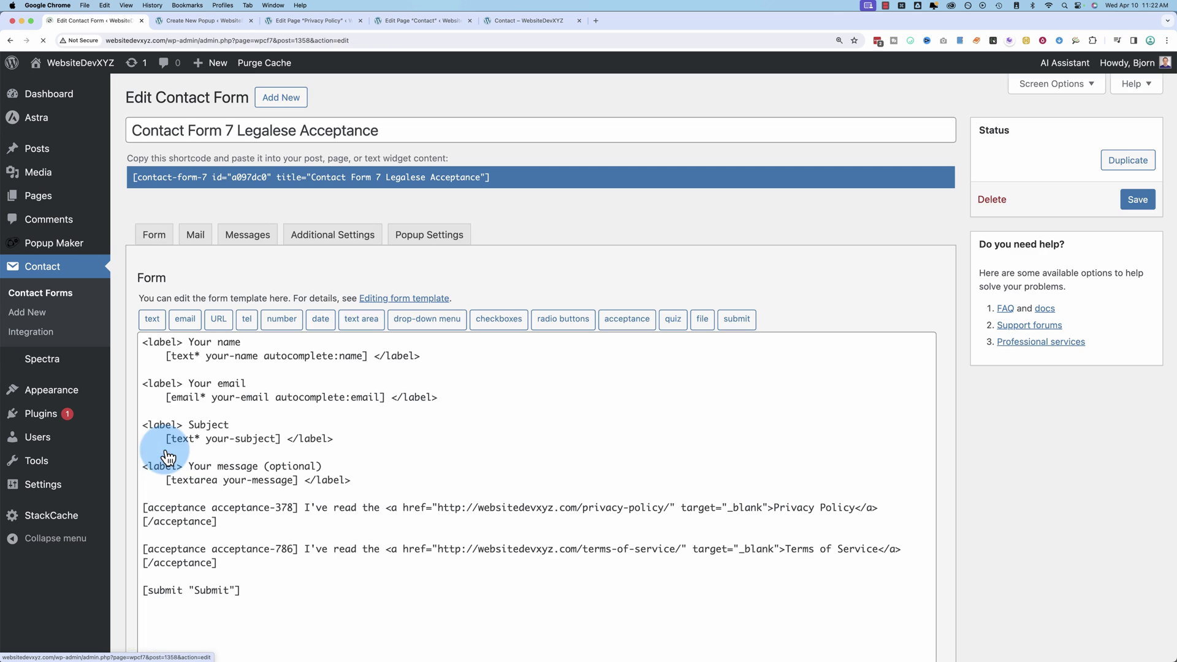
Add class="popmake-1360" to the Privacy Policy link tag and save the form.
scroll(134, 416, "down", 3)
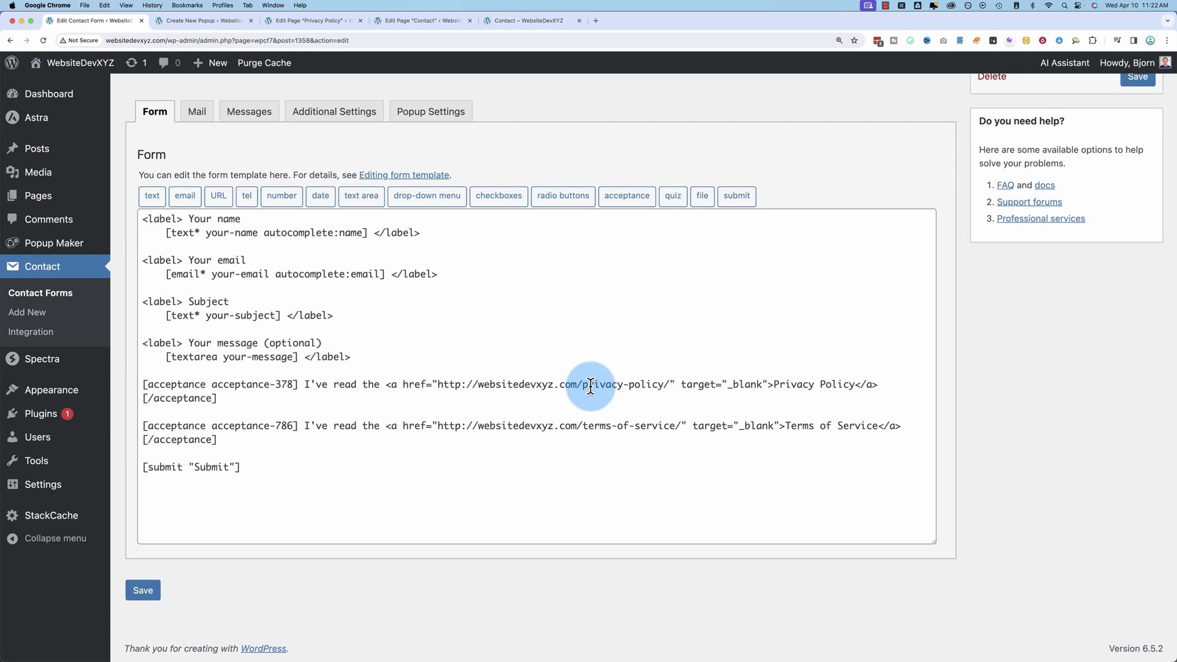
left_click_drag(381, 384, 770, 386)
left_click(770, 386)
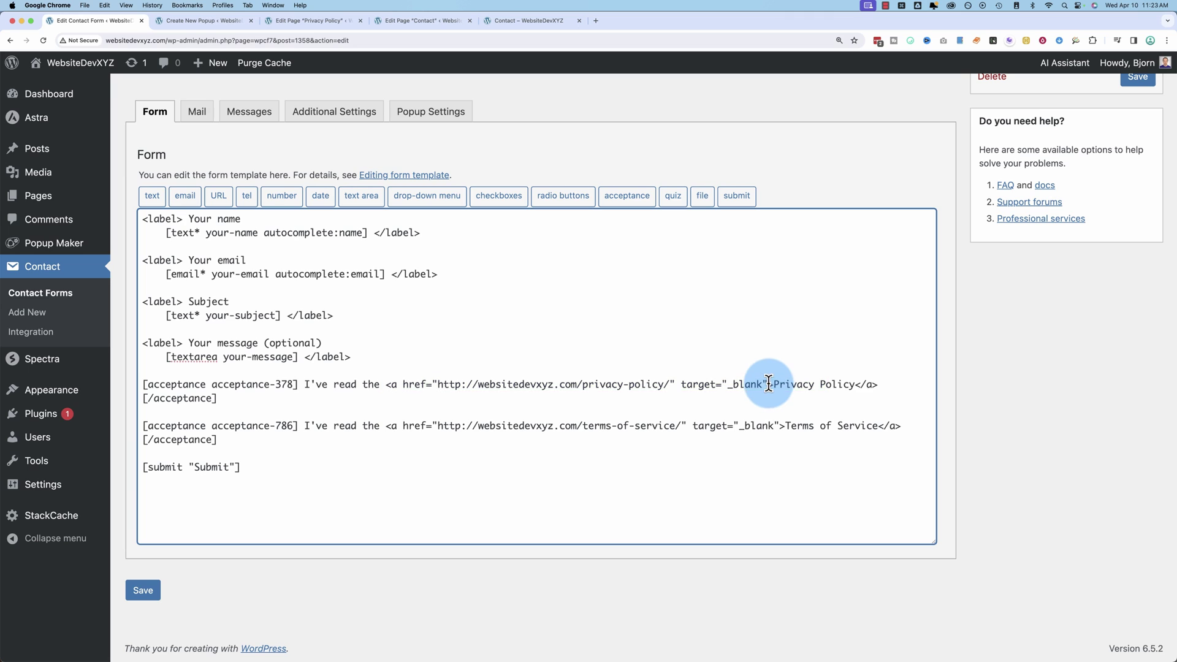
type("class")
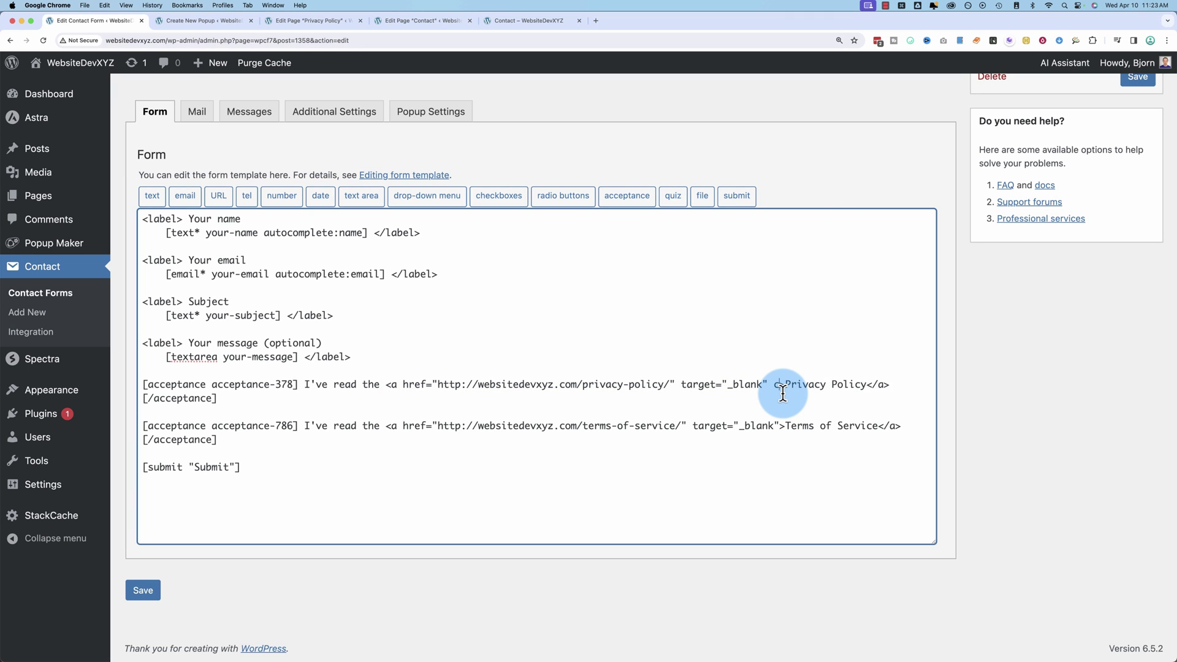
type("=\"\"")
key("super+v")
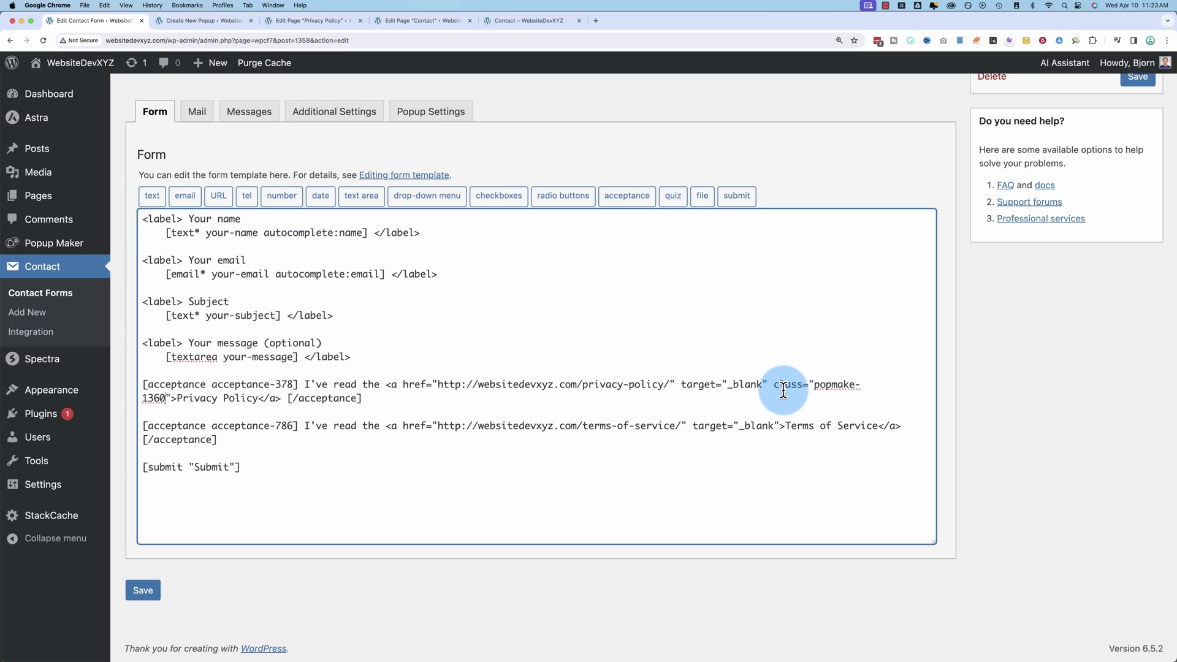
left_click_drag(814, 385, 164, 401)
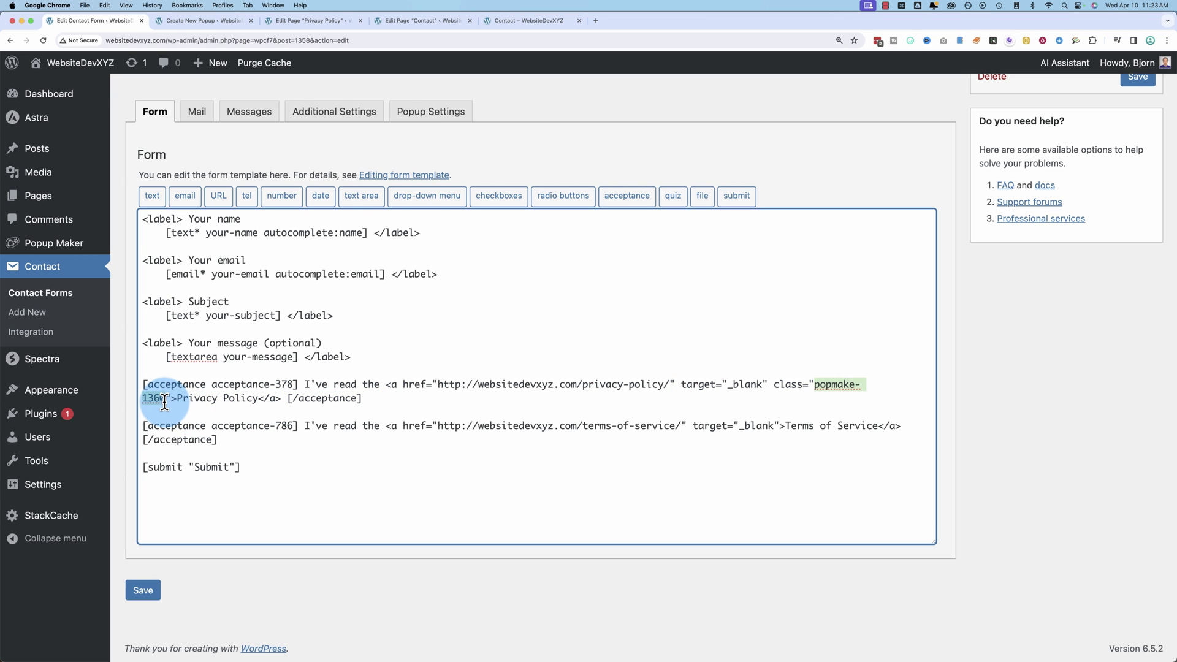
left_click(140, 593)
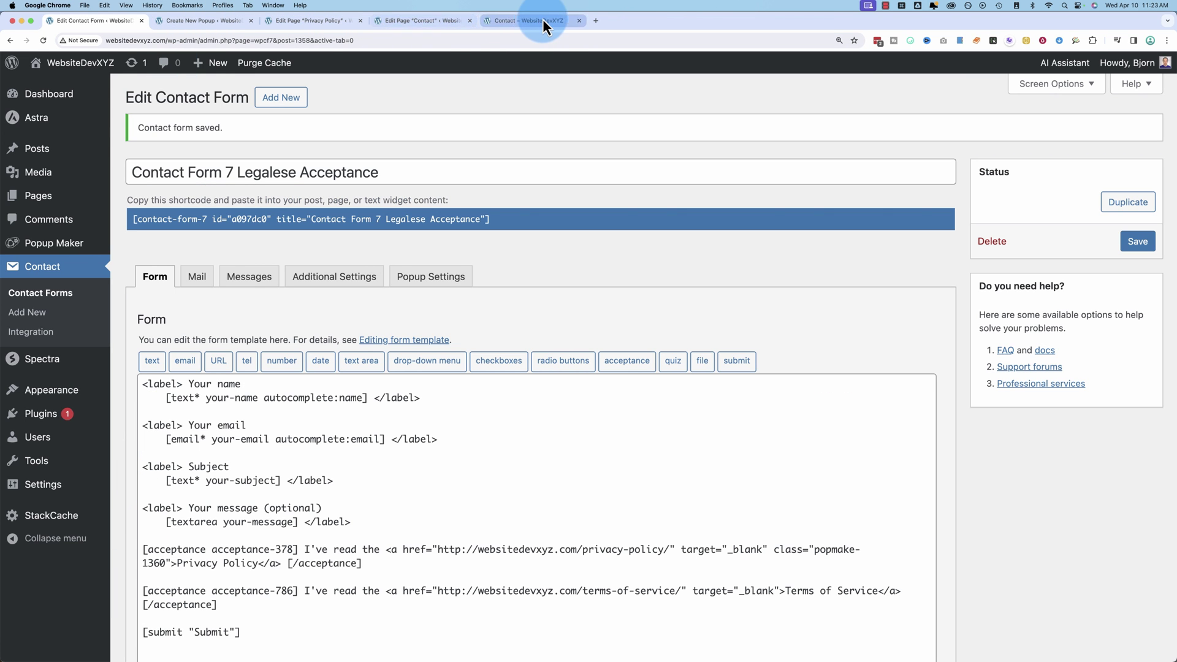
Reload the live Contact page, close the opened Privacy Policy page, and publish the popup.
left_click(539, 20)
left_click(43, 40)
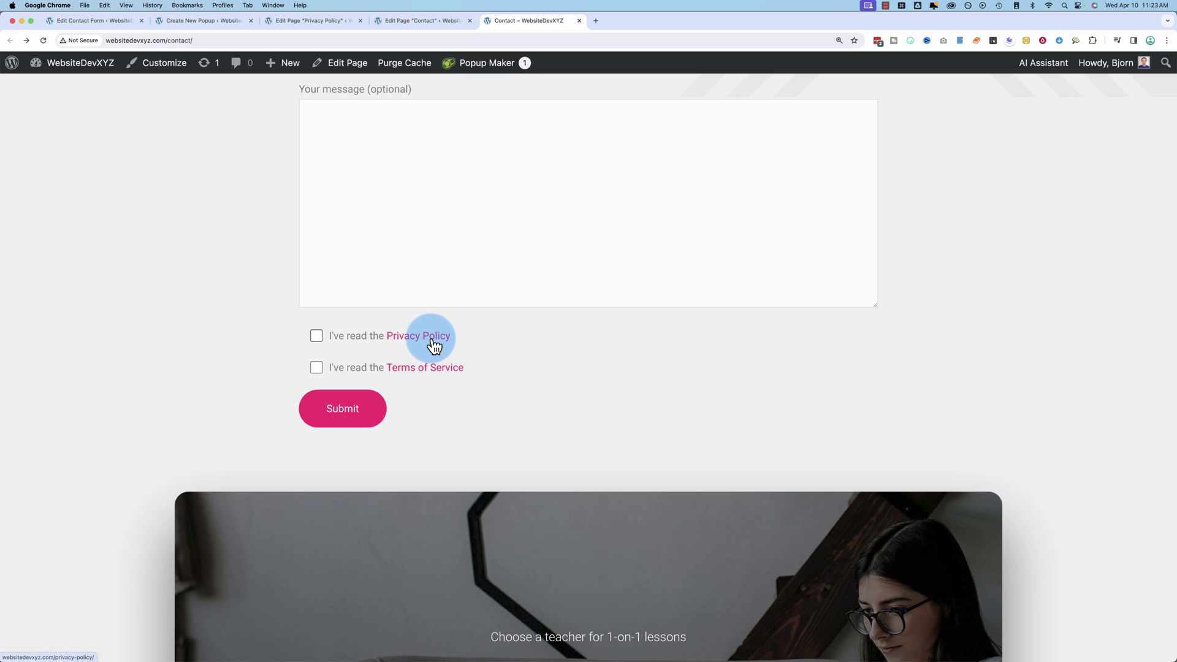
left_click(688, 21)
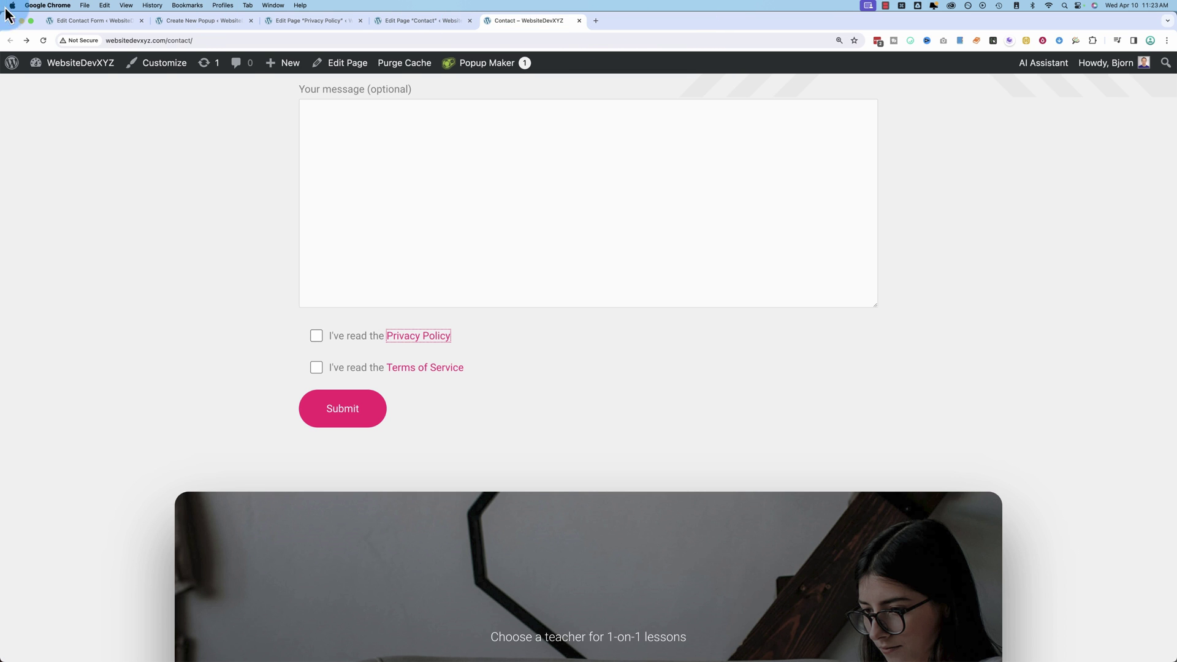
left_click(200, 25)
left_click(656, 287)
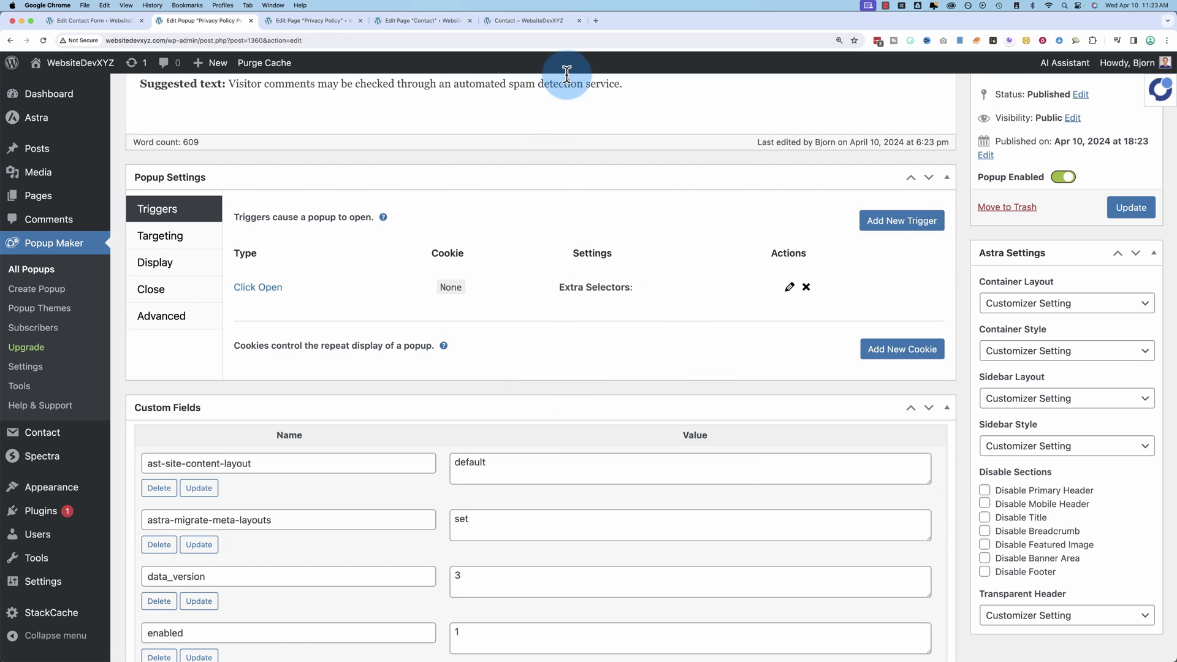
Reload the Contact page and confirm the Privacy Policy link opens the popup, then close it.
left_click(537, 21)
left_click(43, 40)
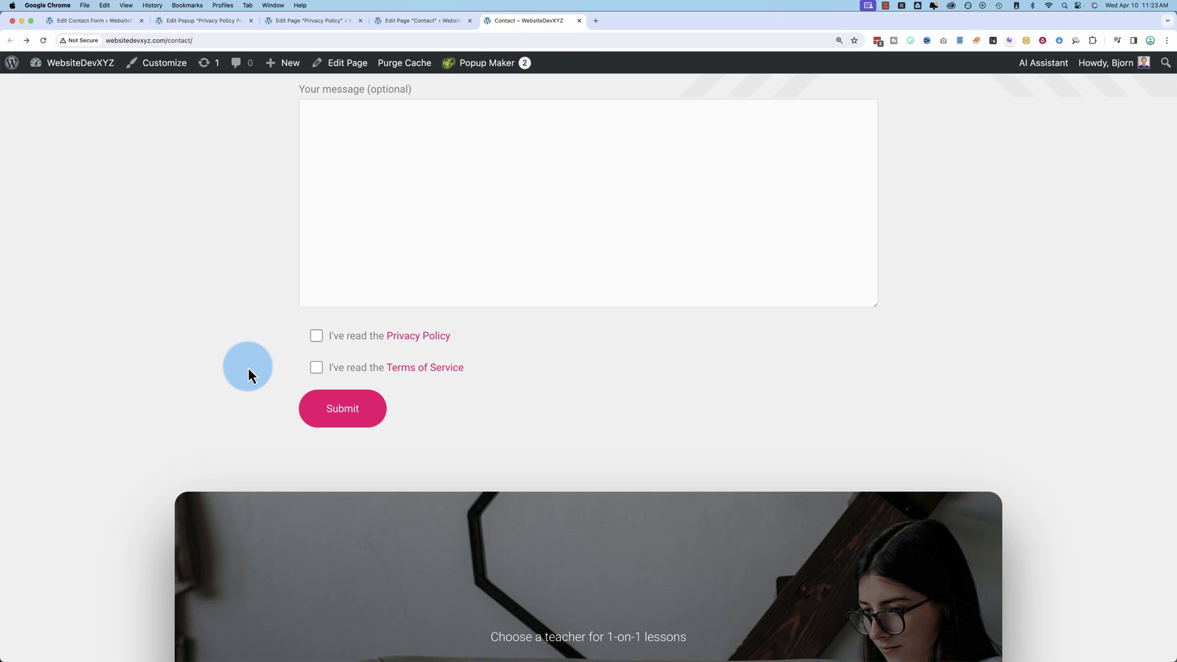
scroll(252, 365, "down", 2)
left_click(412, 287)
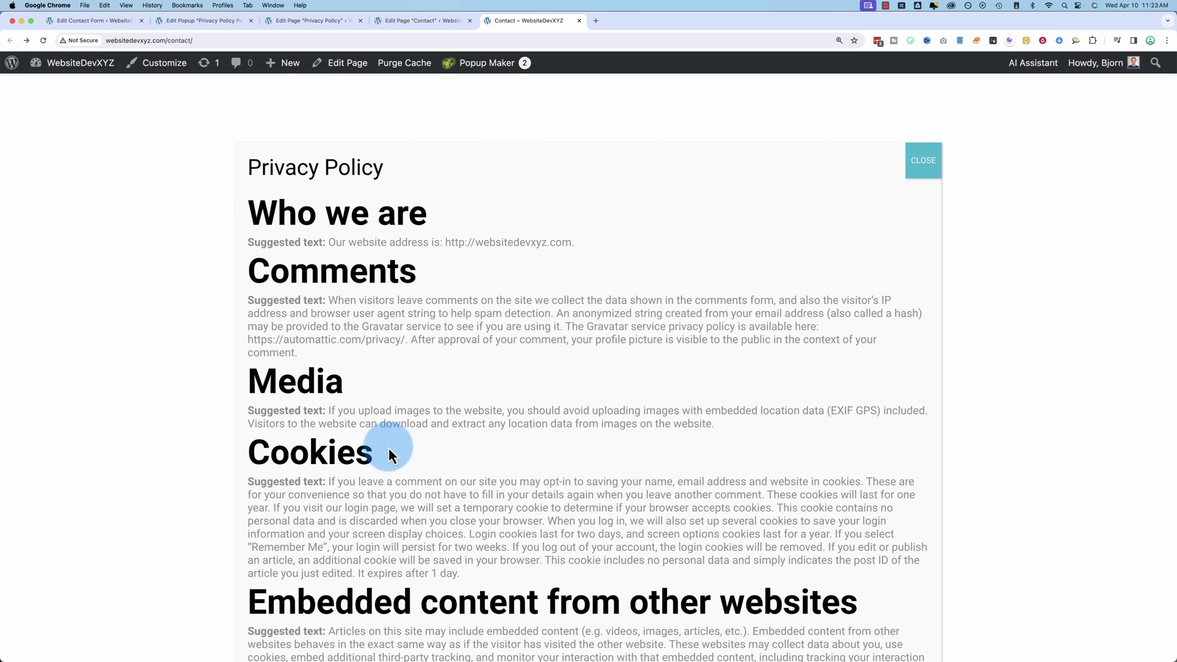
scroll(731, 395, "up", 3)
left_click(919, 302)
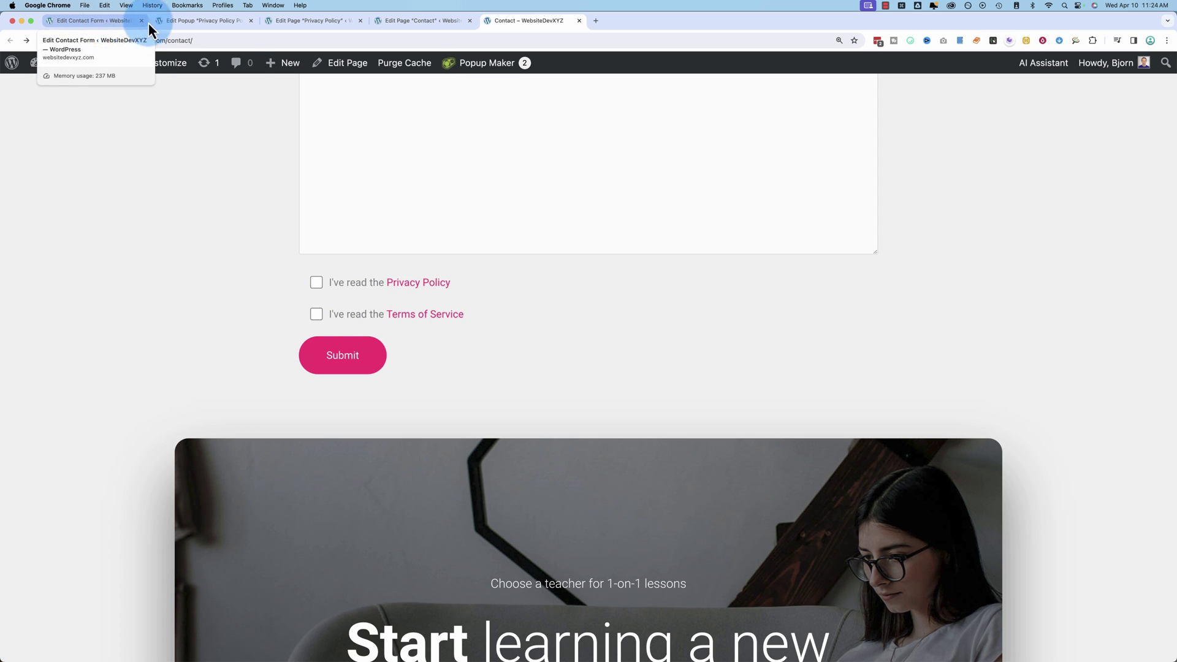
left_click(215, 23)
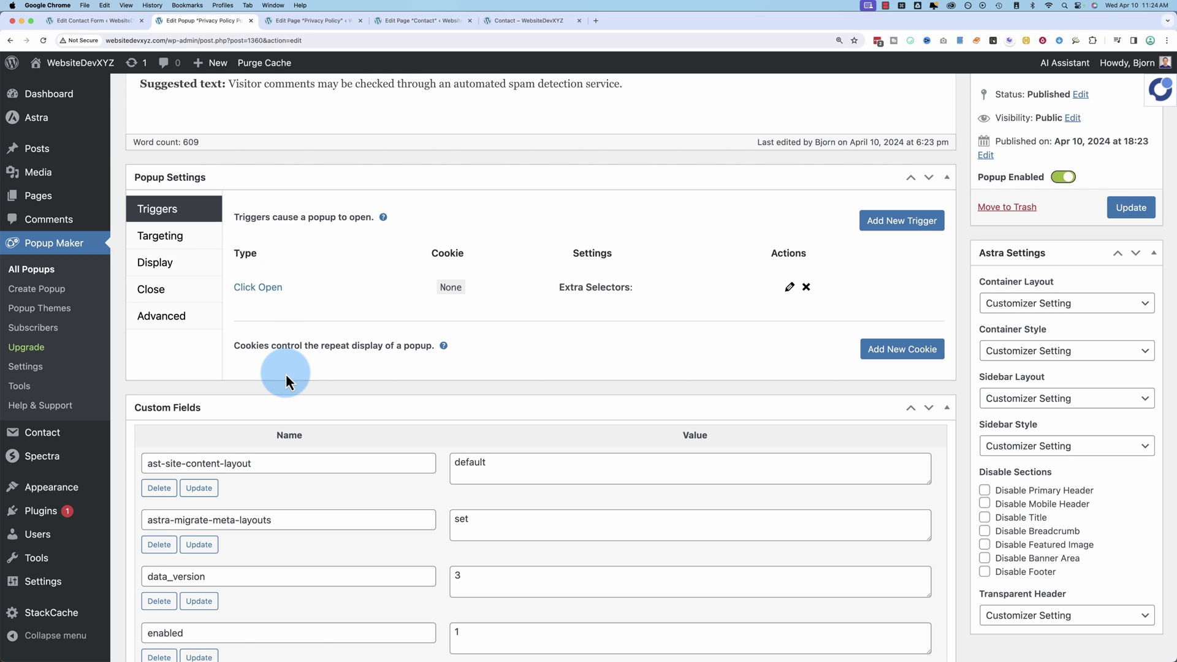
Set the popup's theme to Light Box.
left_click(170, 272)
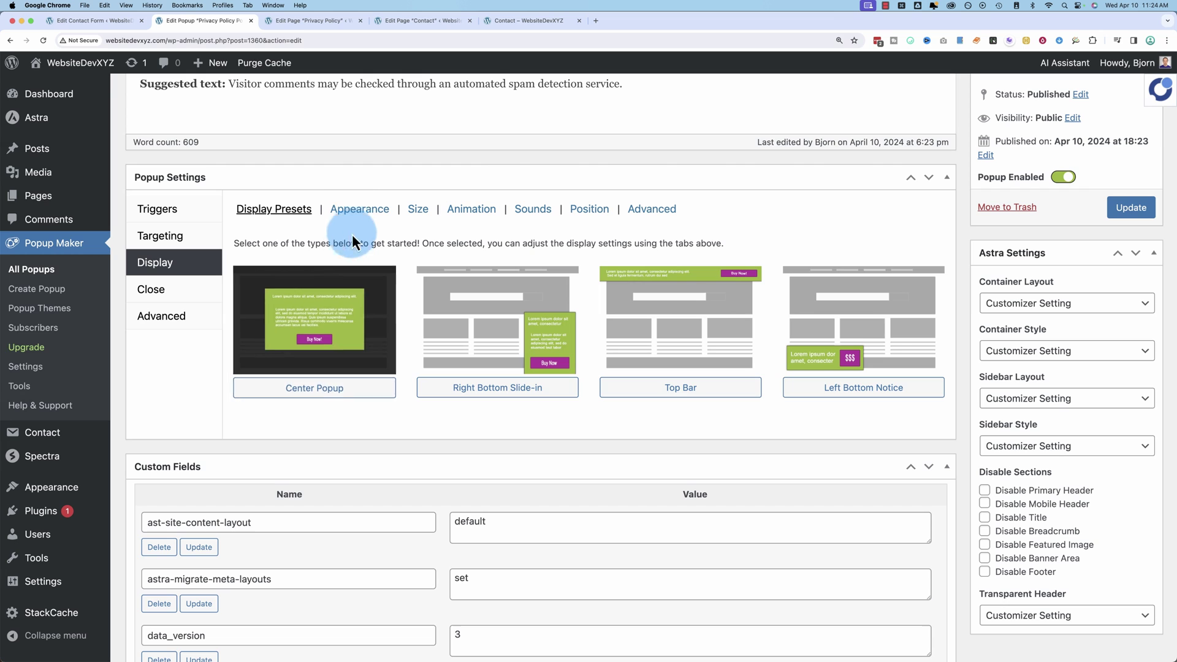
left_click(356, 210)
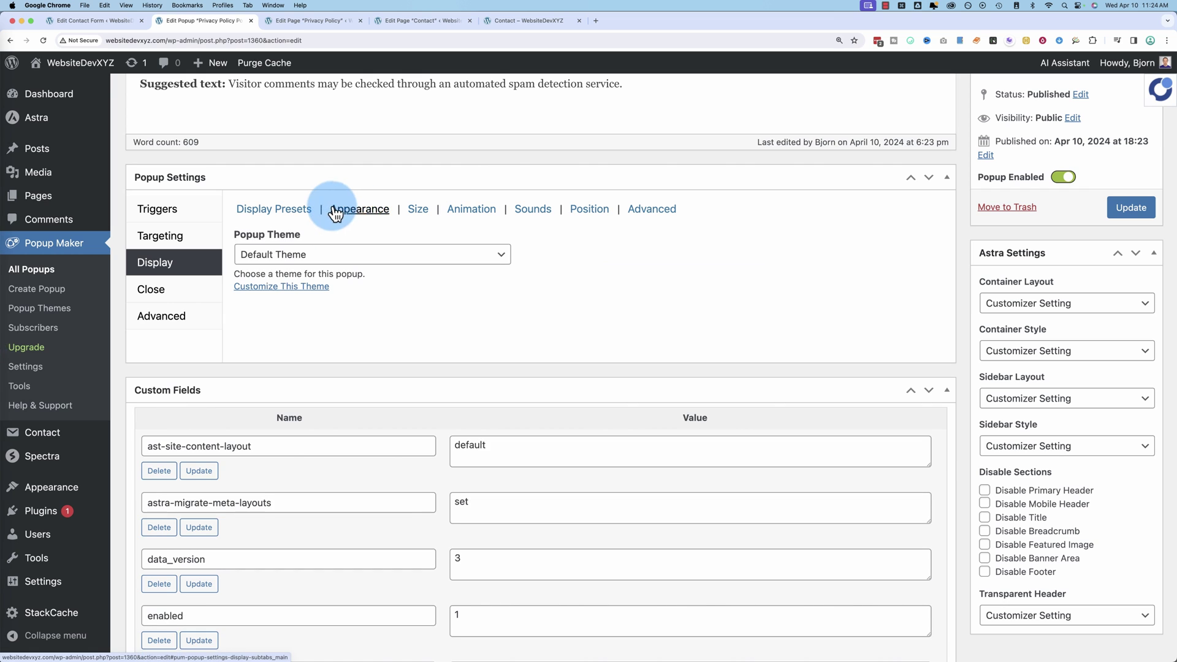
left_click(277, 257)
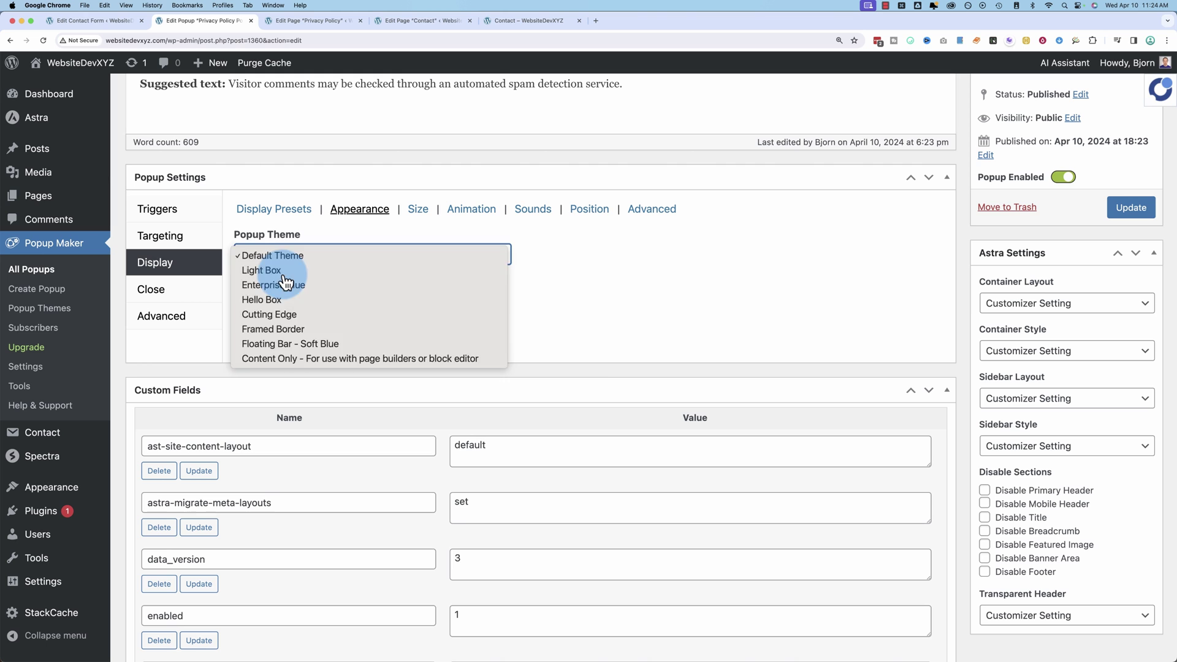
left_click(279, 271)
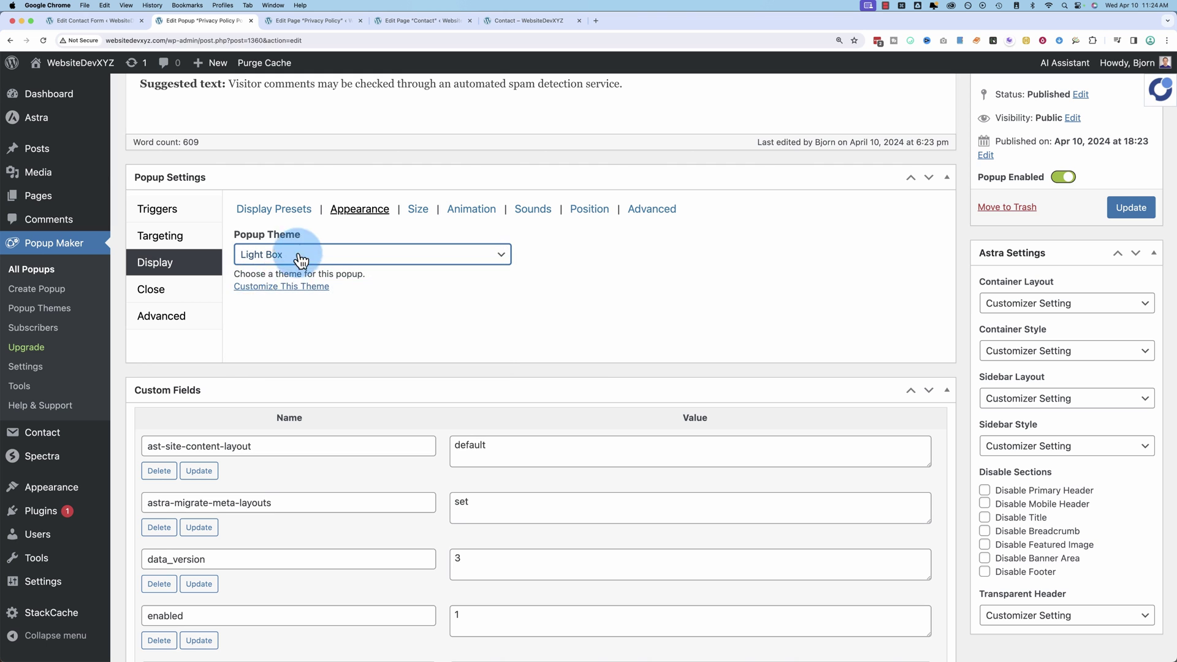
left_click(288, 286)
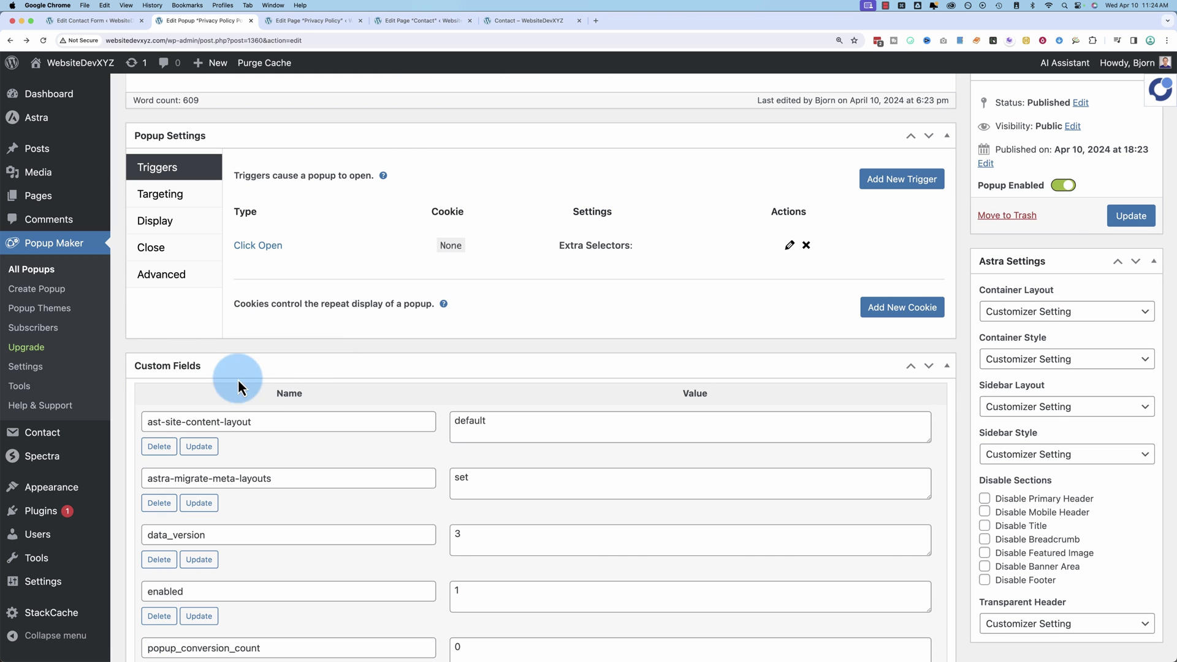
left_click(178, 221)
Make the popup Small - 40% with a 50% maximum width and update it.
left_click(415, 171)
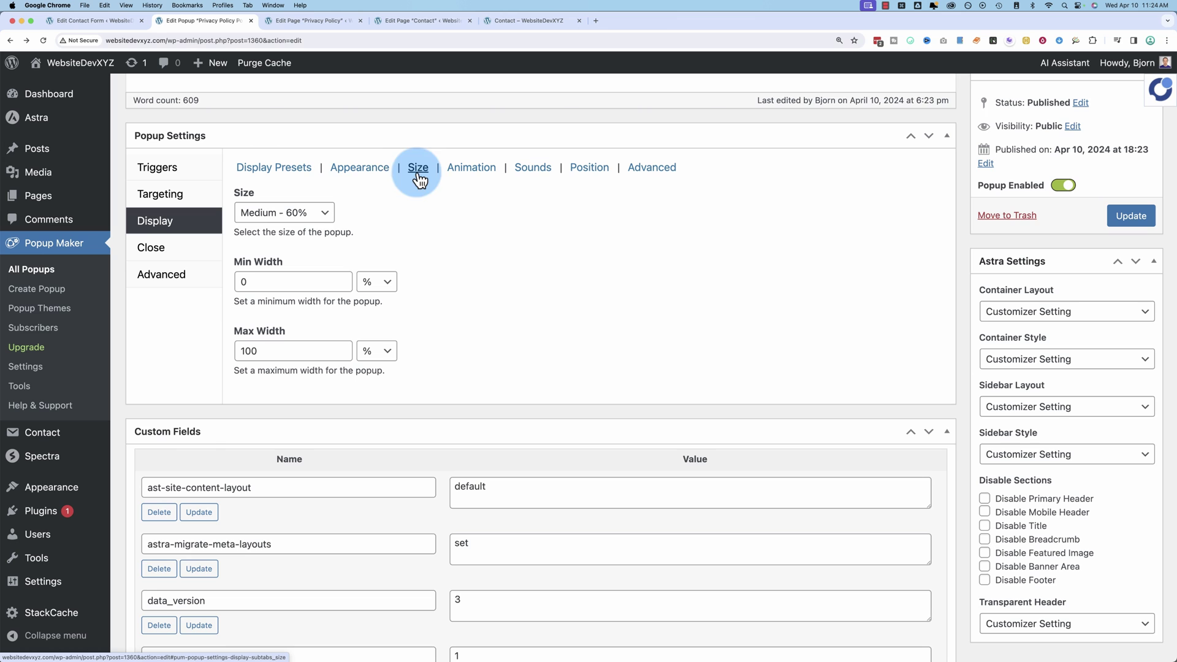
left_click(272, 204)
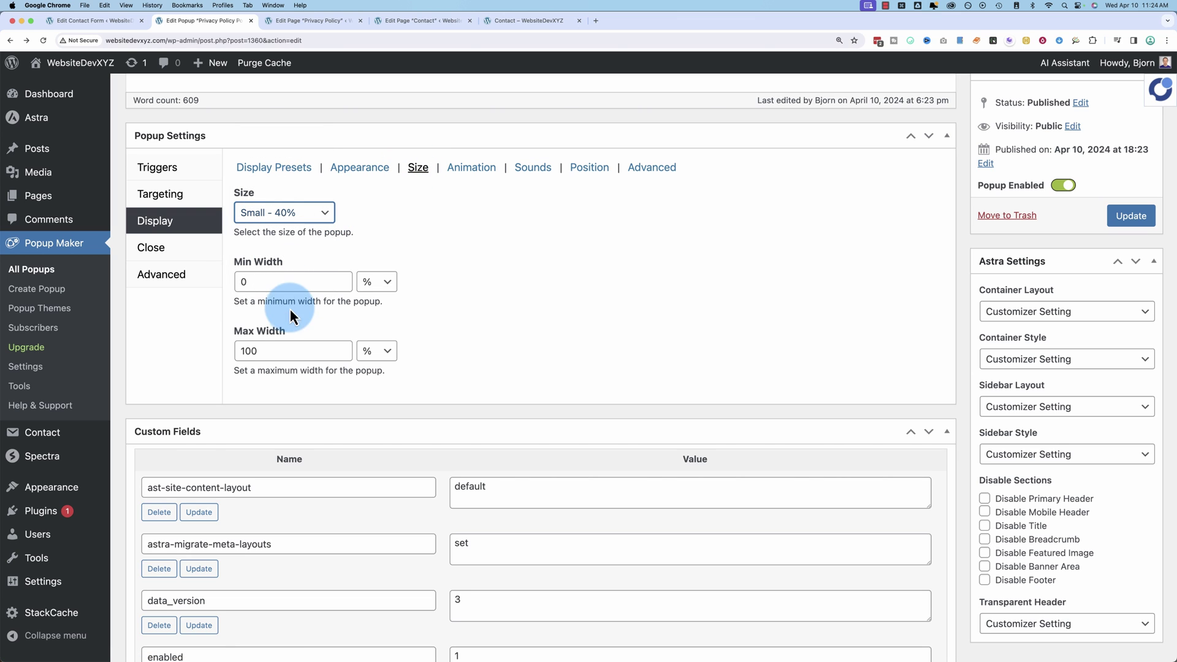
double_click(248, 351)
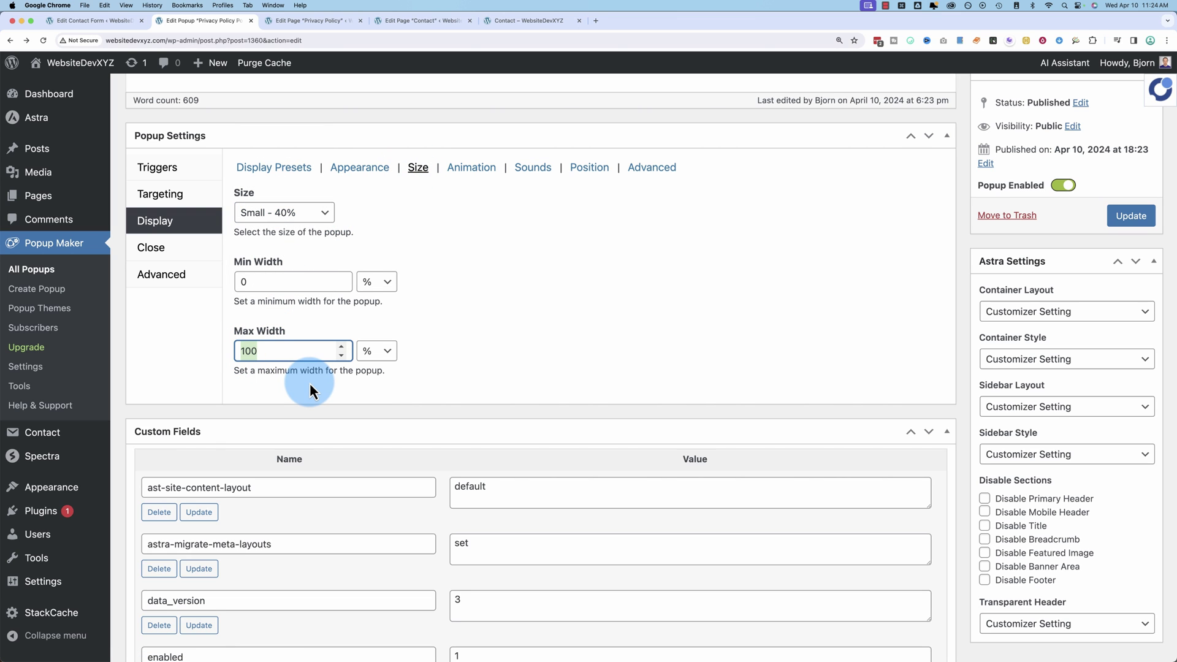
type("50")
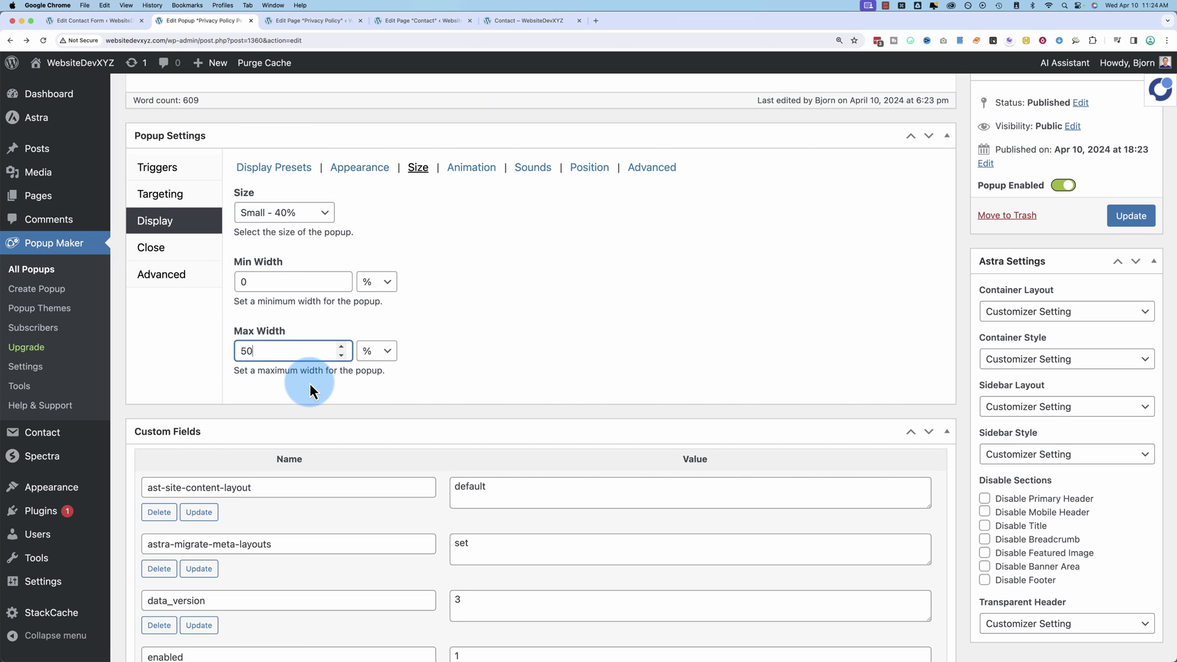
left_click(439, 323)
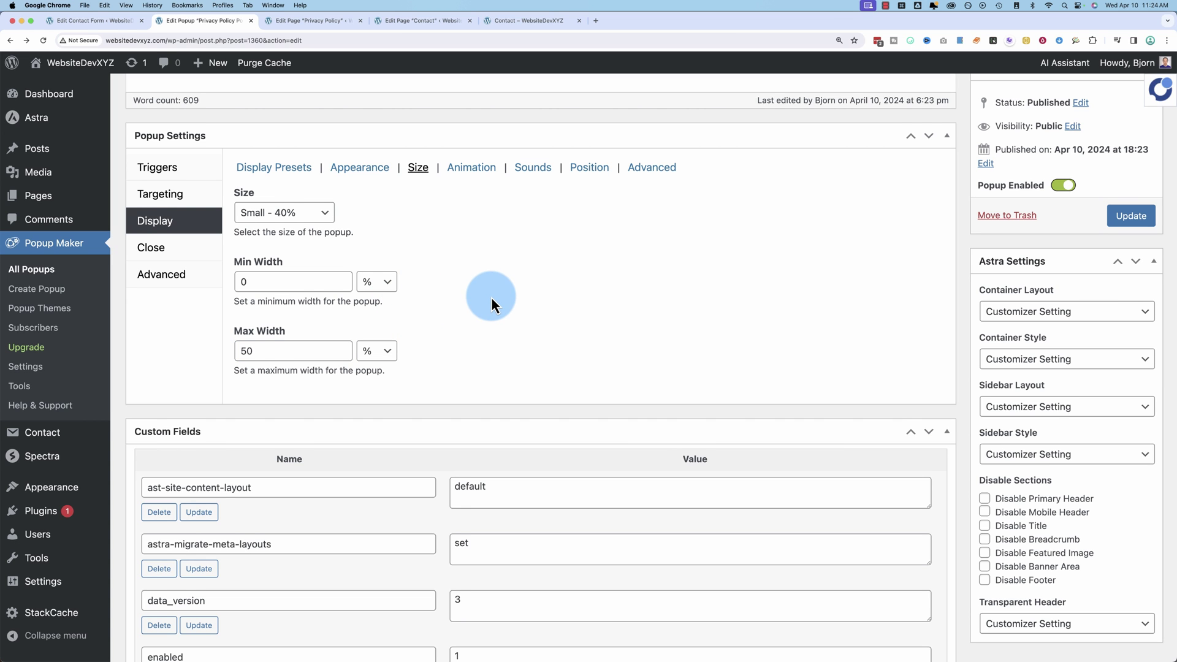
scroll(491, 297, "up", 2)
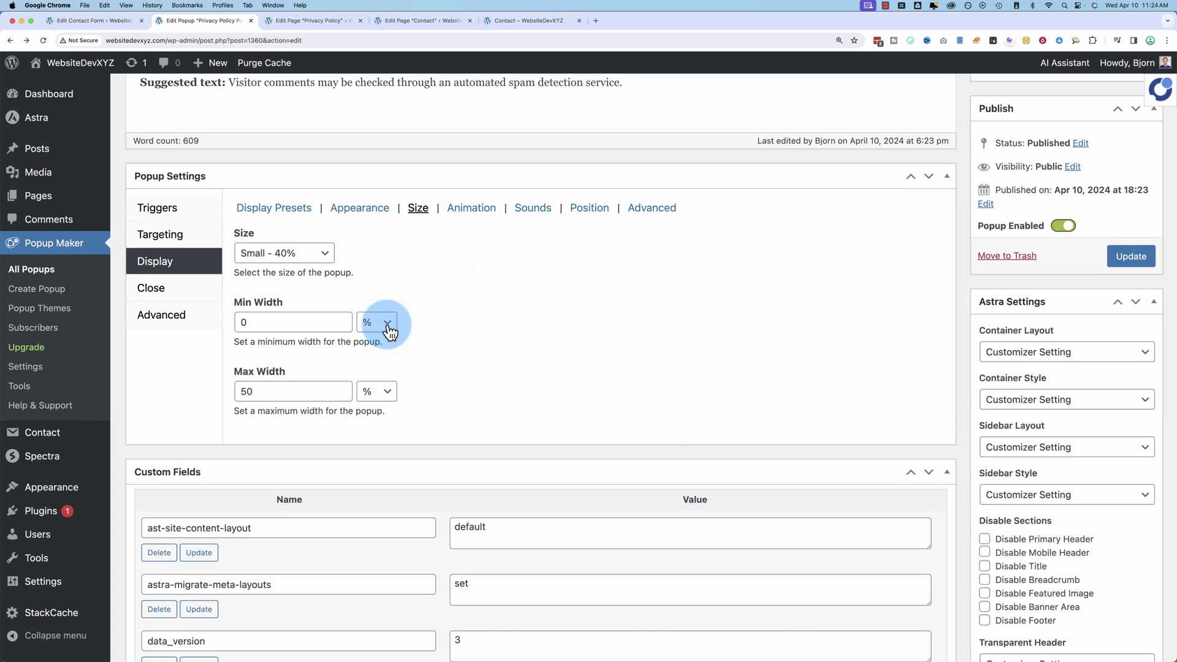
left_click(1128, 257)
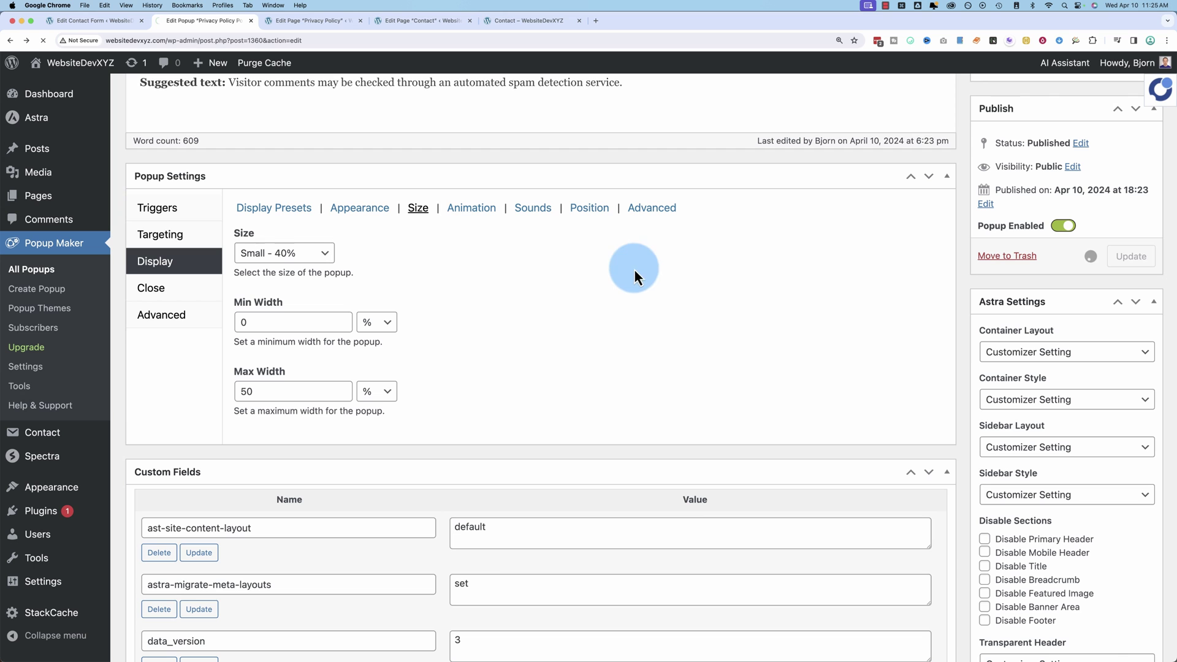
Reload the live contact page and confirm the Privacy Policy link opens a scrollable popup that closes.
left_click(533, 21)
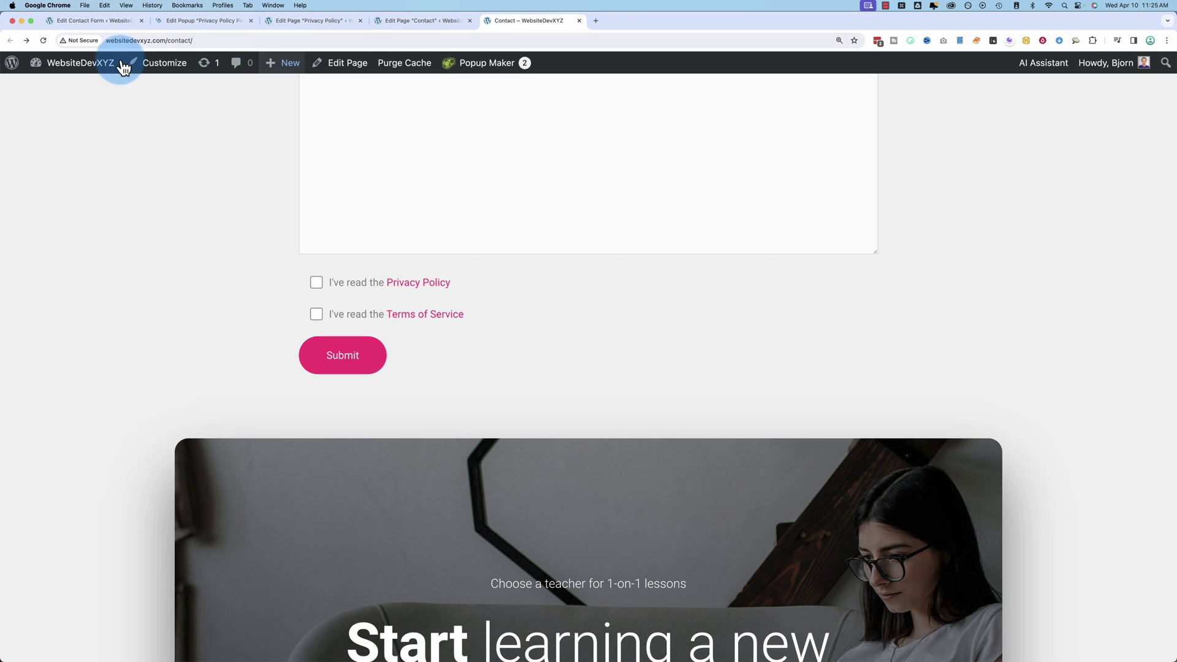
left_click(43, 40)
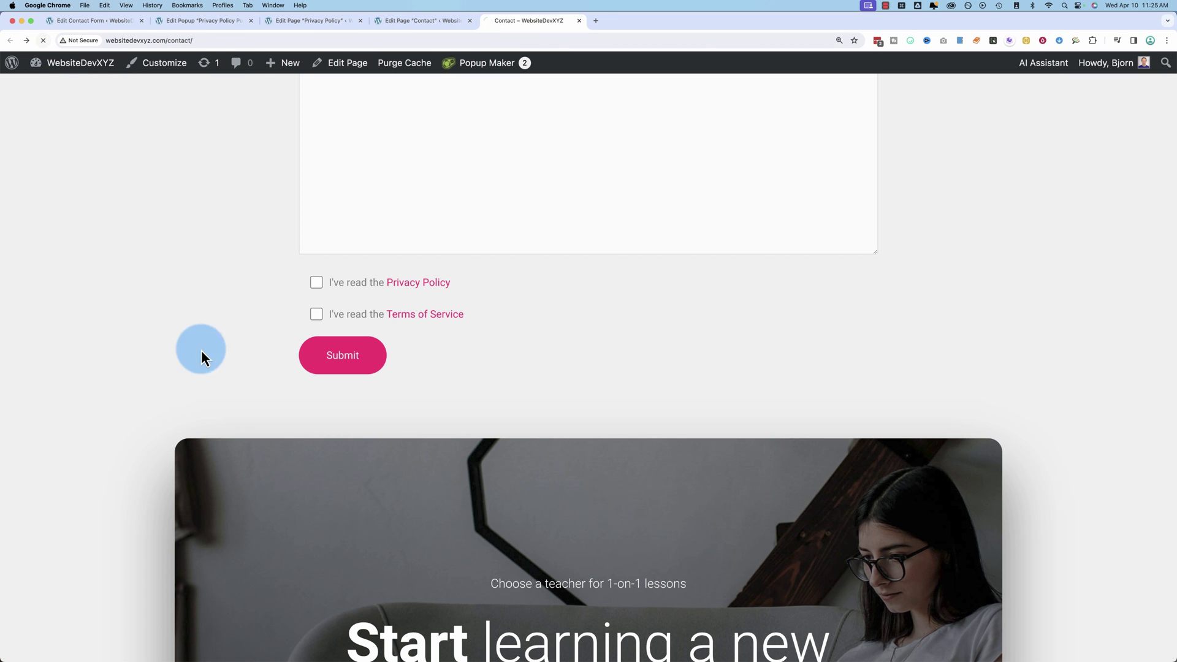
left_click(427, 285)
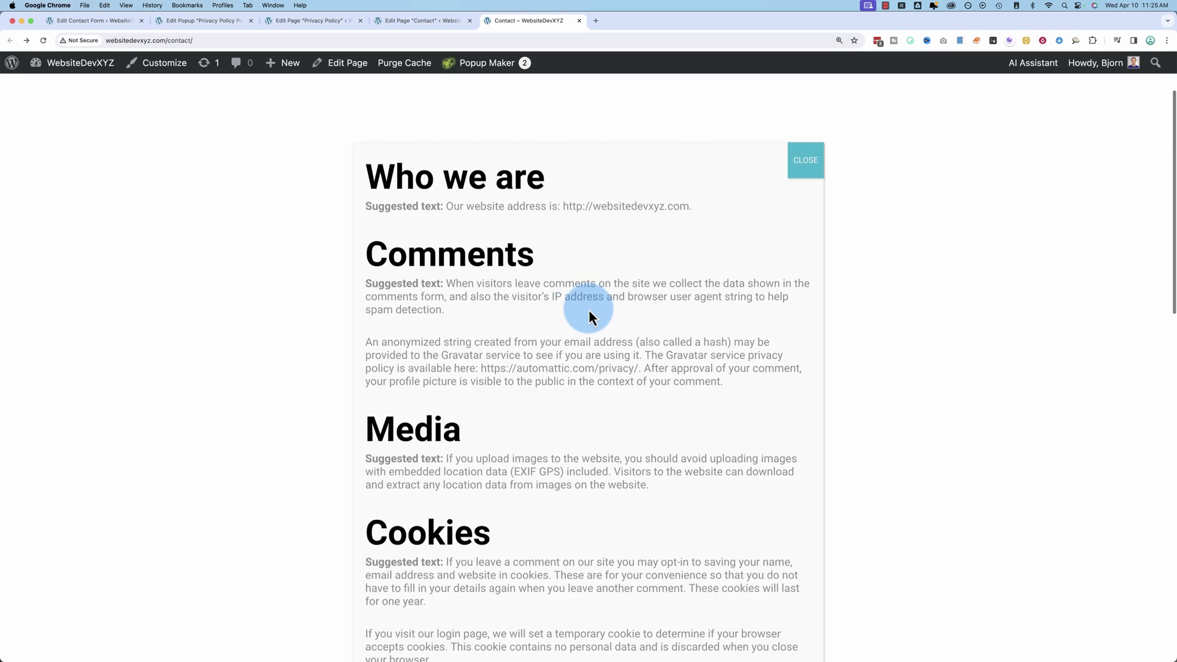
scroll(590, 313, "down", 4)
scroll(589, 310, "down", 5)
scroll(588, 310, "up", 7)
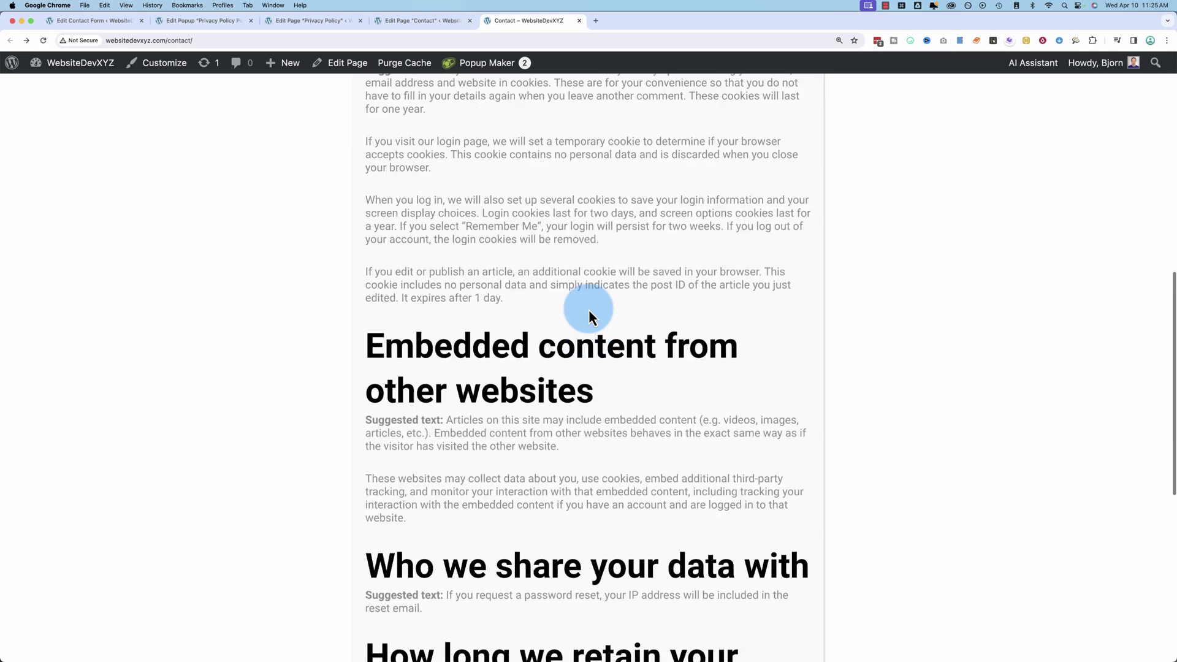
left_click(807, 264)
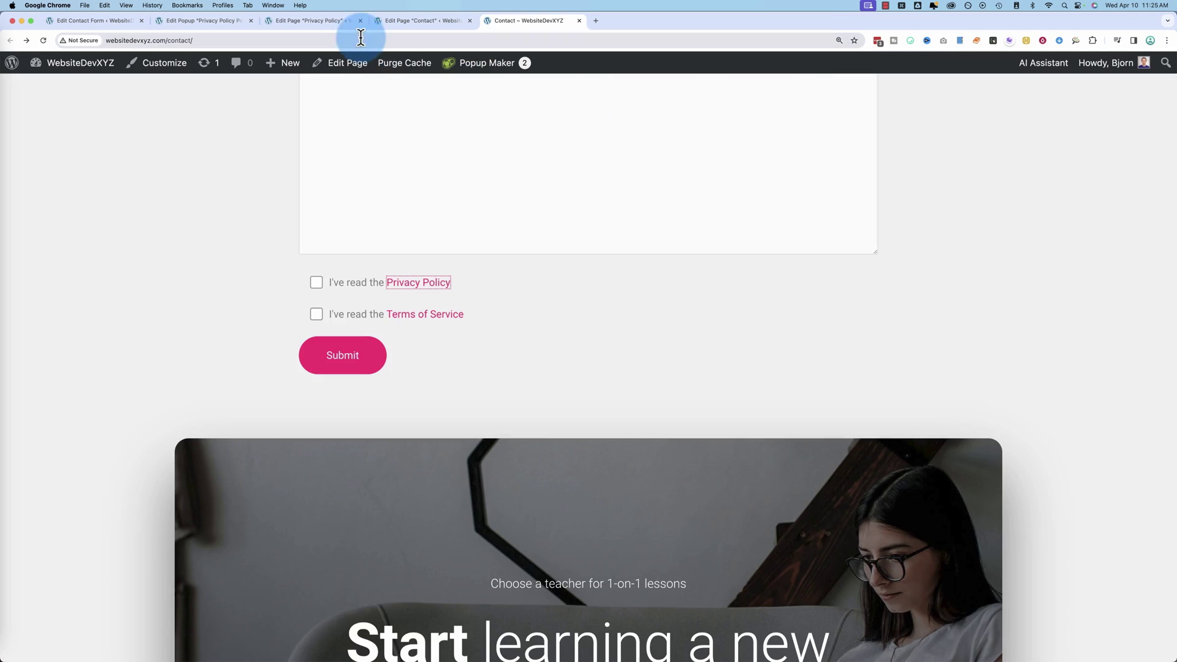
Check the Edit Popup tab's settings, then go back to the live Contact tab.
left_click(210, 27)
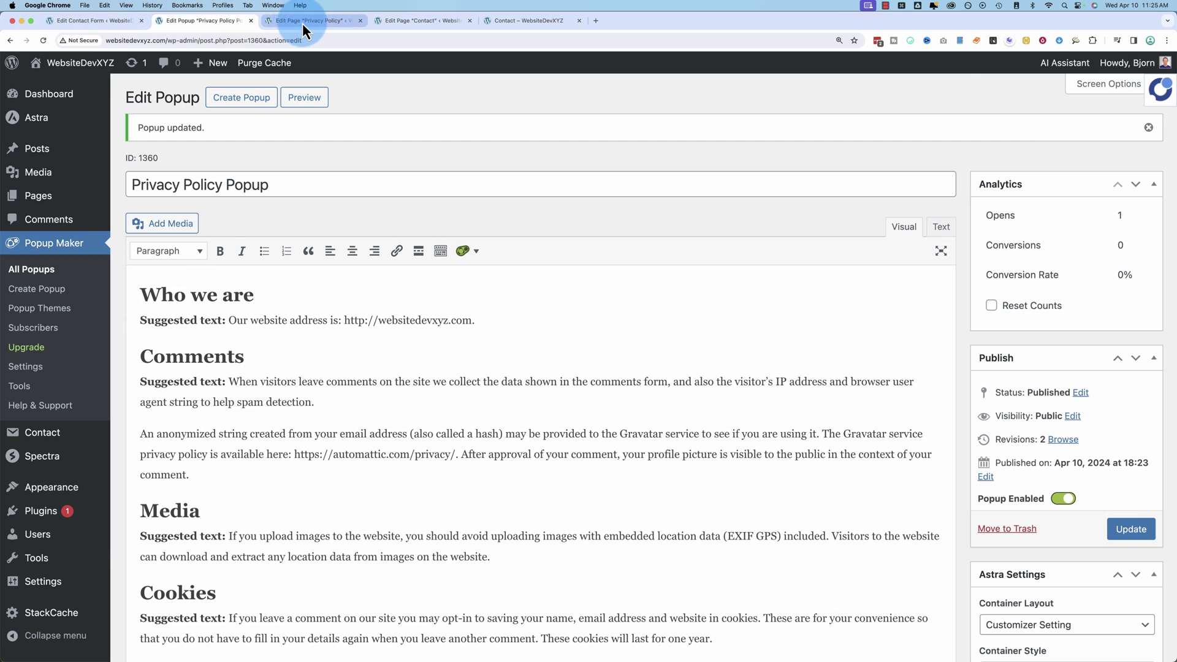
left_click(303, 24)
left_click(115, 24)
left_click(189, 24)
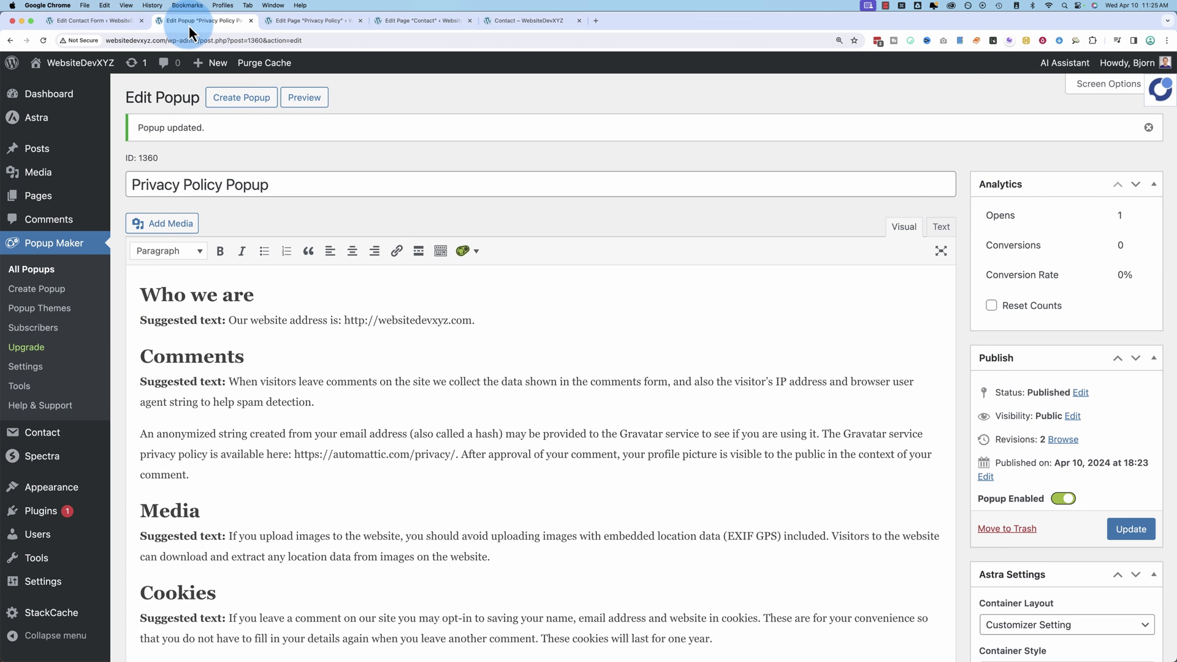
scroll(543, 343, "down", 15)
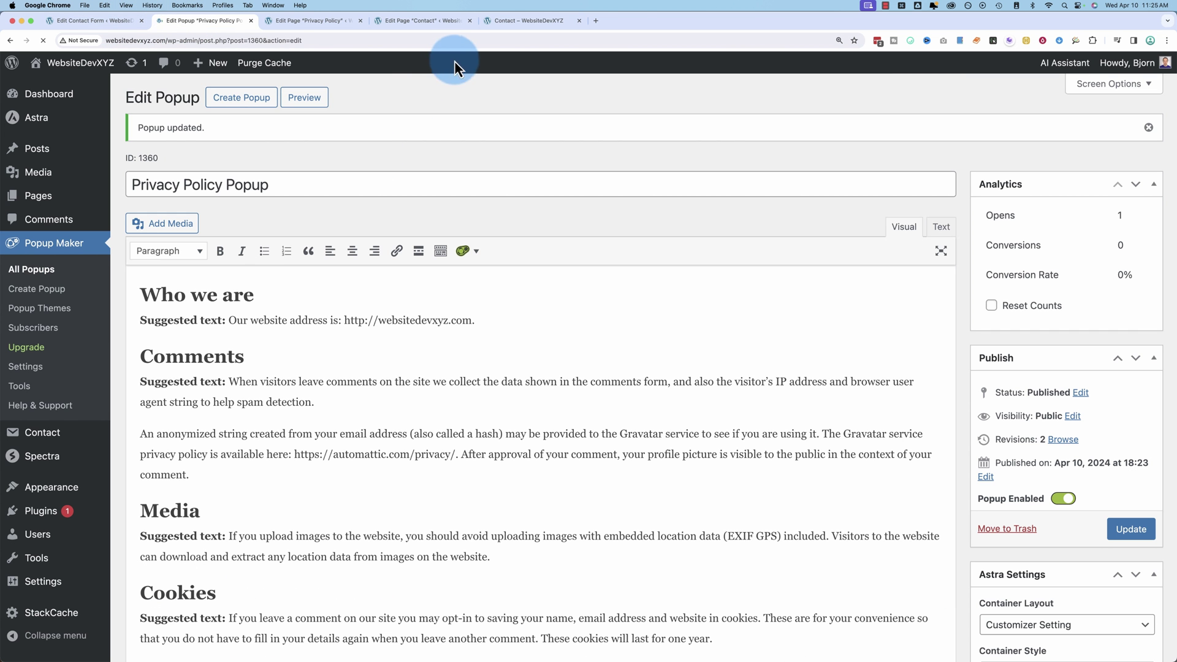
left_click(511, 27)
Reload the contact page and confirm the Privacy Policy lightbox opens over the darkened form and closes with ×.
key("super+r")
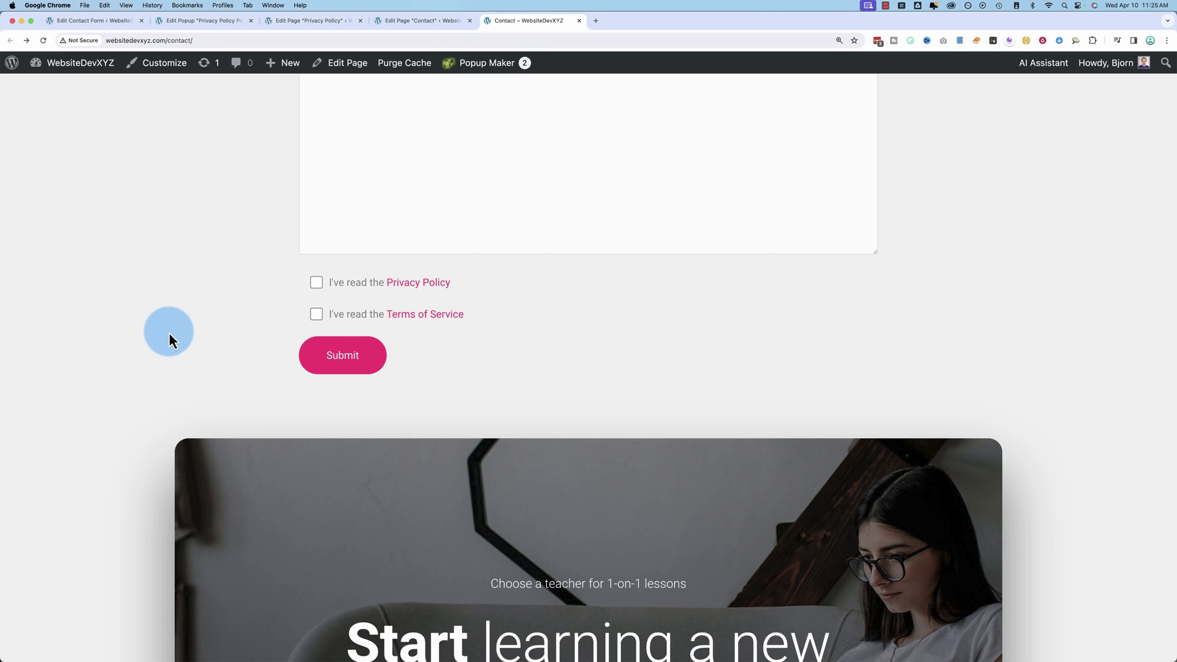
left_click(414, 283)
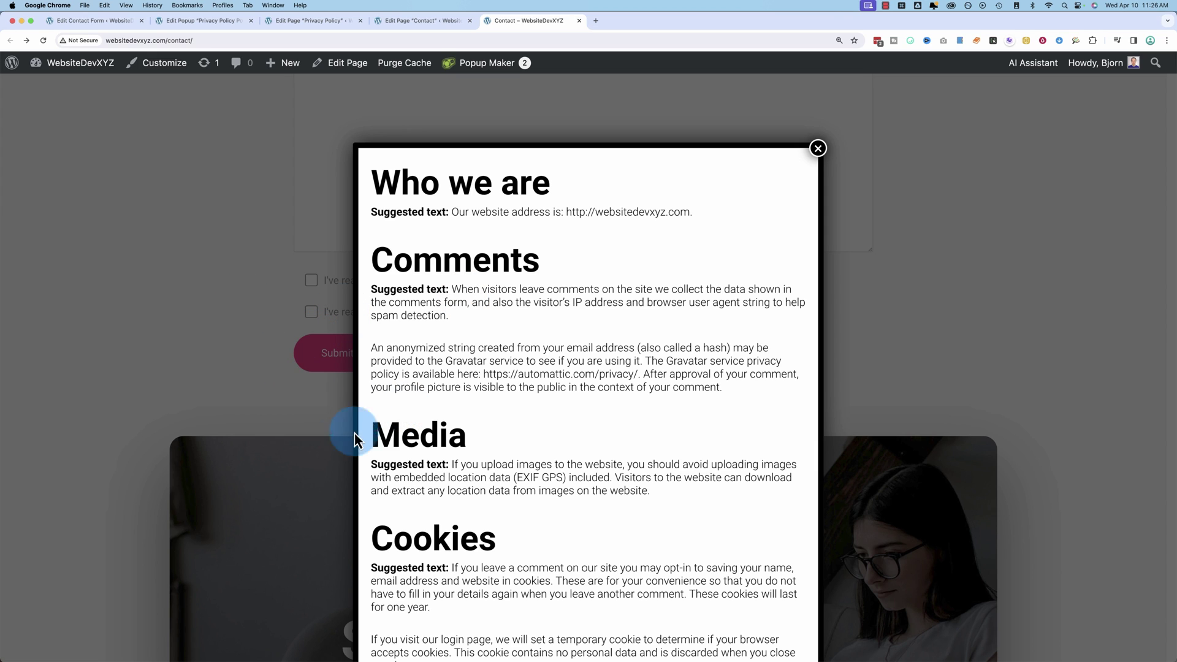
scroll(570, 481, "down", 1)
scroll(571, 484, "down", 15)
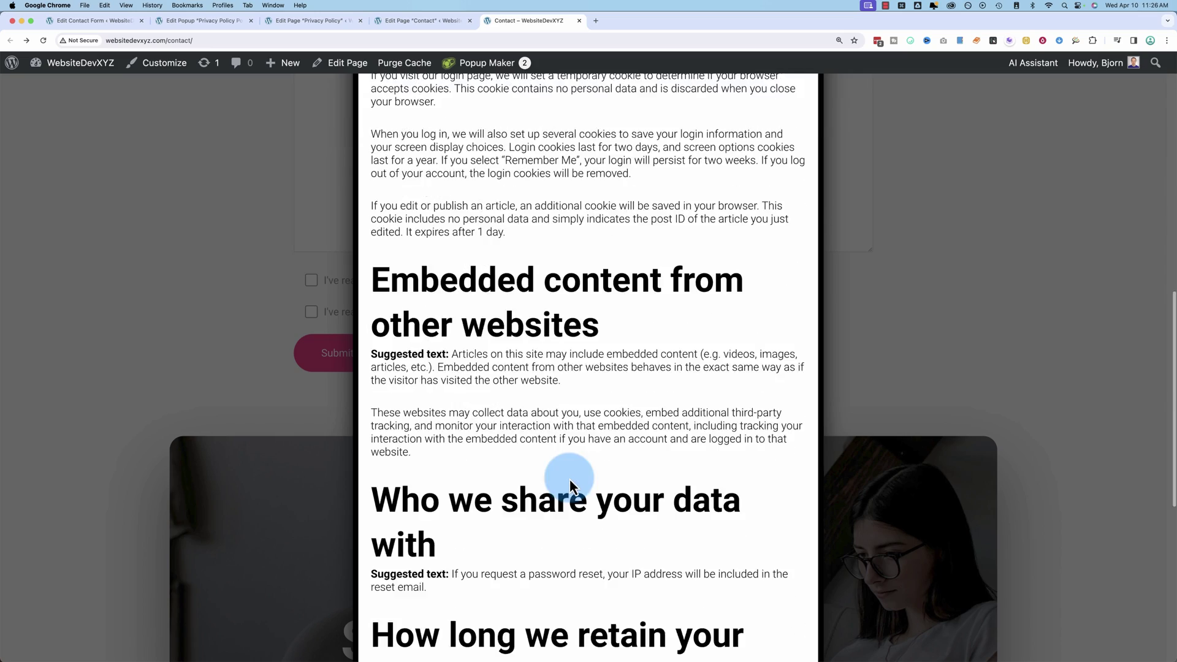
scroll(609, 623, "up", 20)
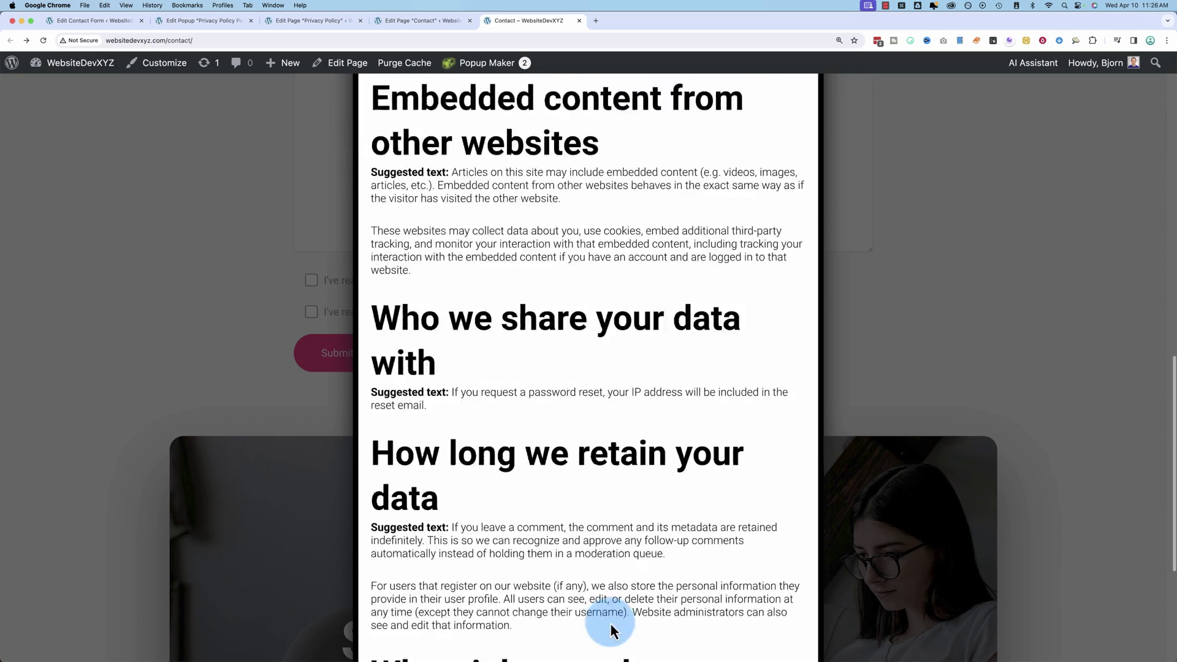
left_click(818, 257)
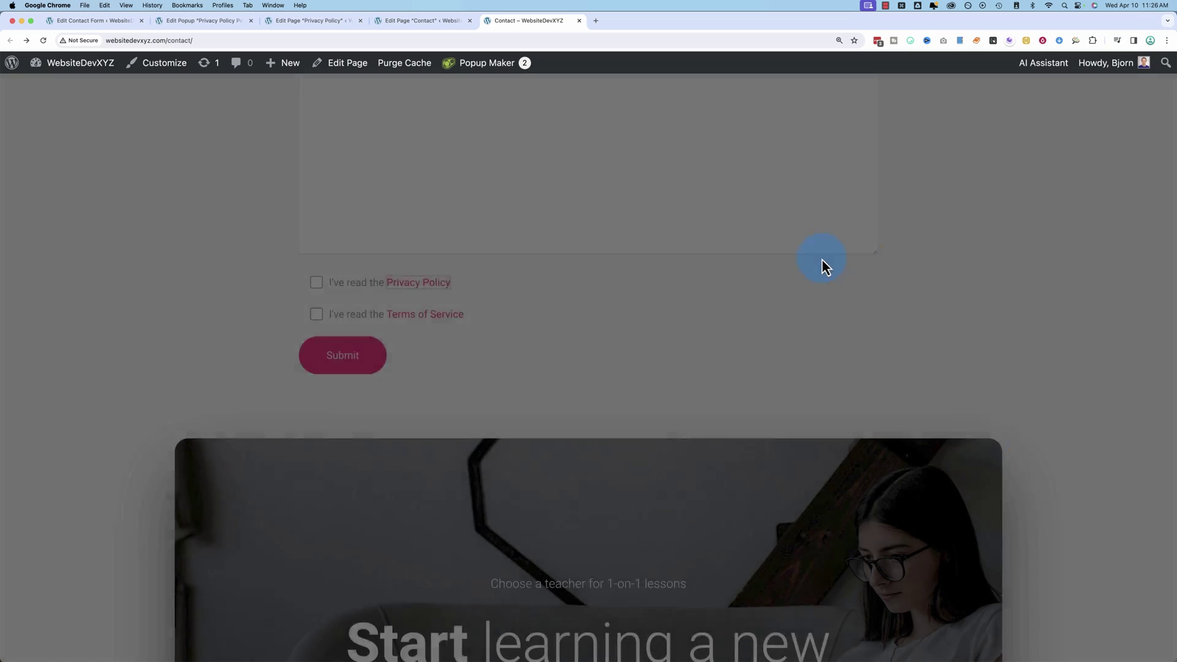
Recheck the popup after another reload, then tick the Privacy Policy and Terms of Service boxes and submit.
left_click(316, 282)
scroll(278, 292, "up", 1)
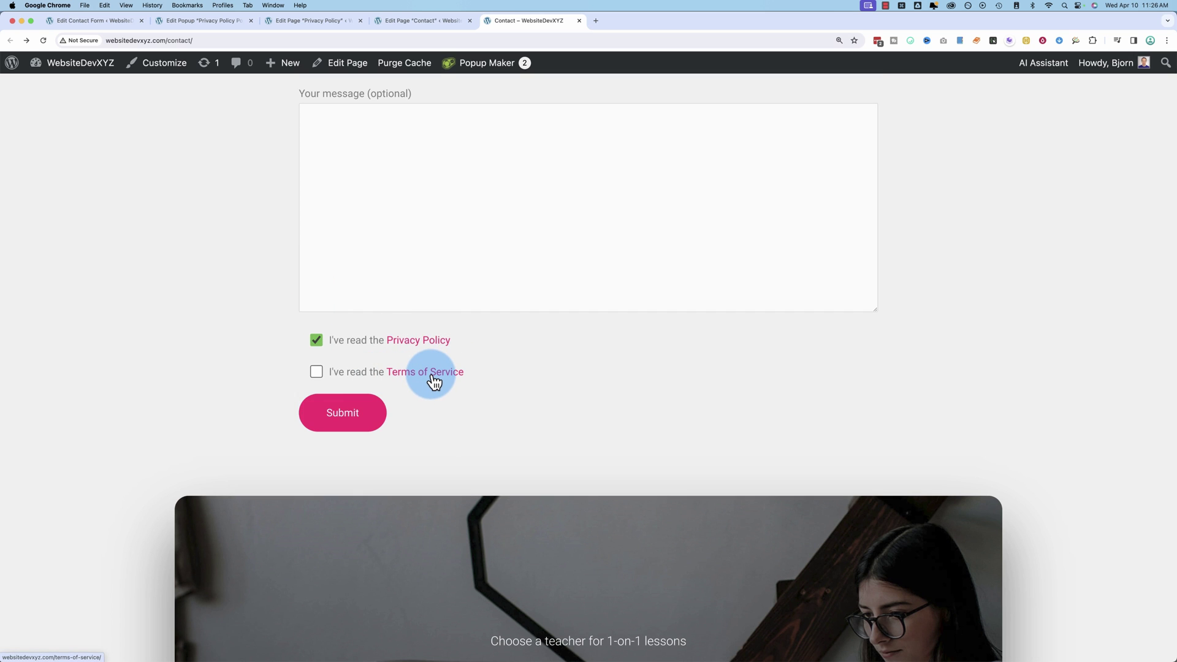
key("super+r")
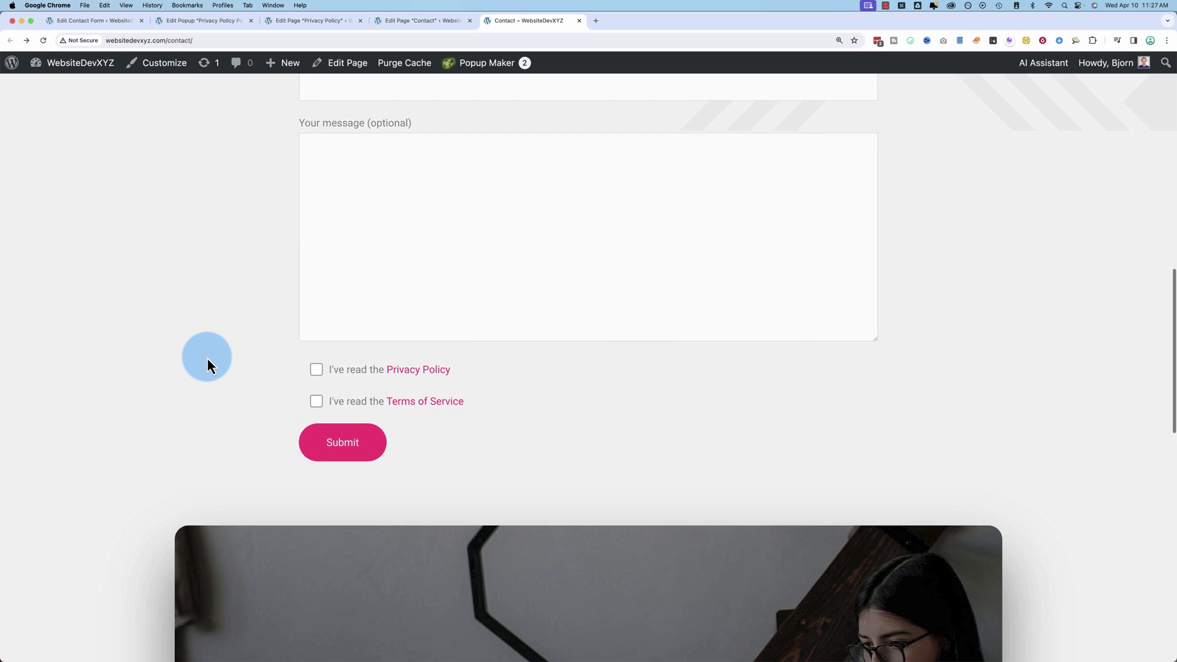
left_click(455, 421)
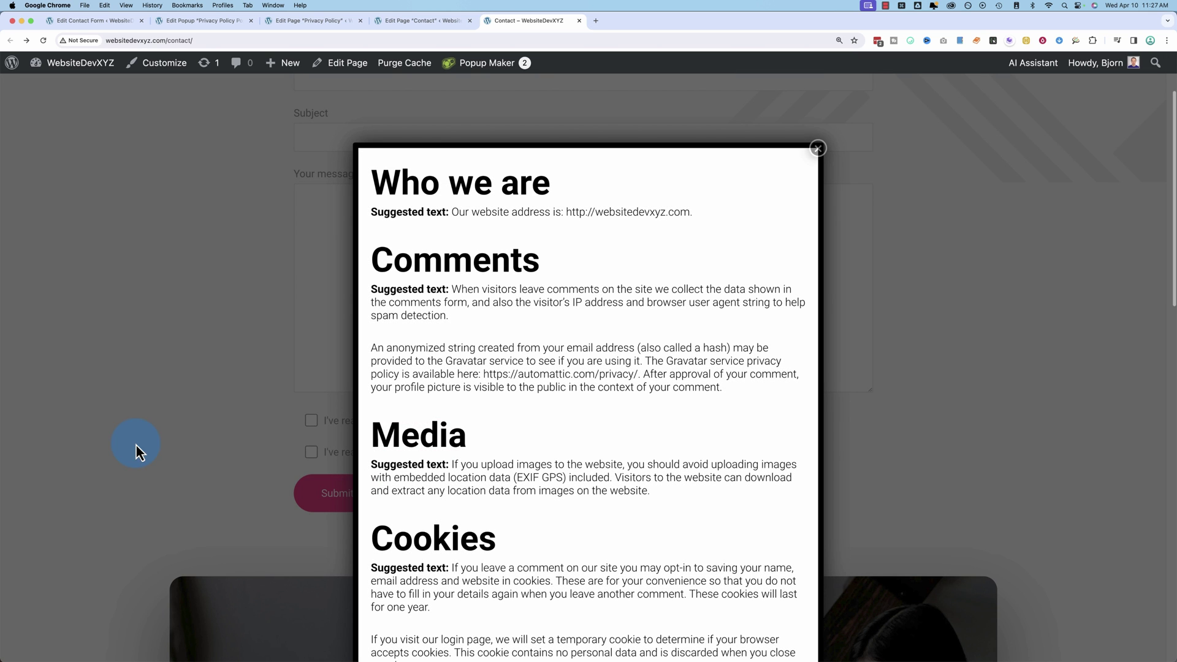
left_click(817, 150)
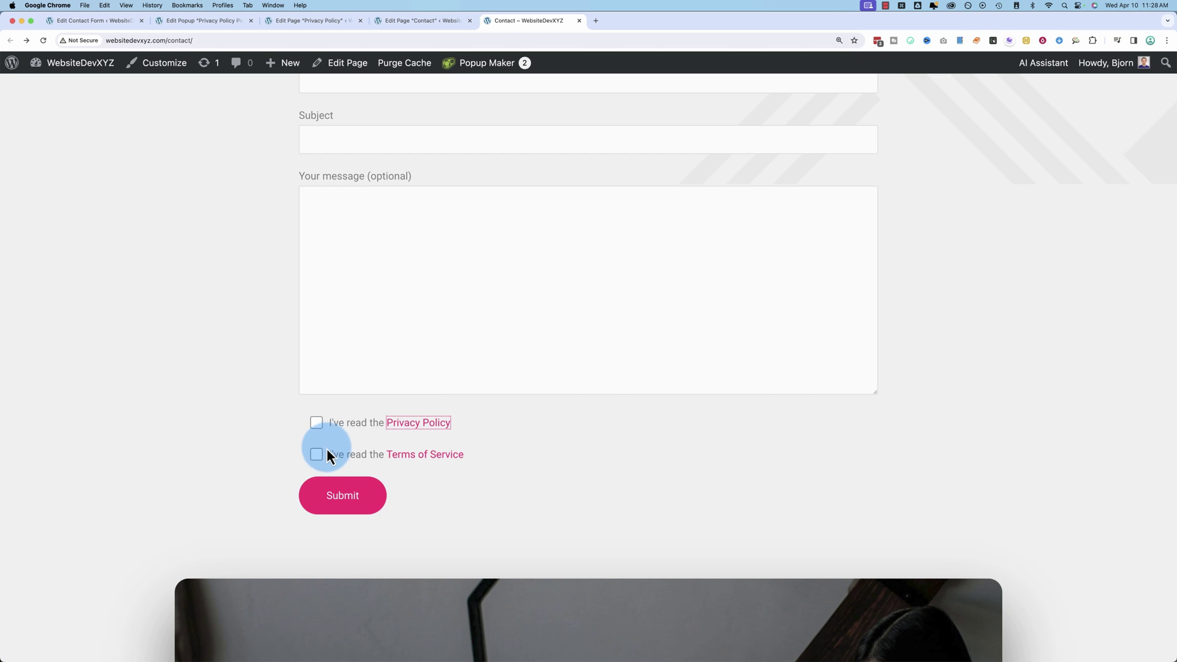
left_click(313, 422)
left_click(317, 513)
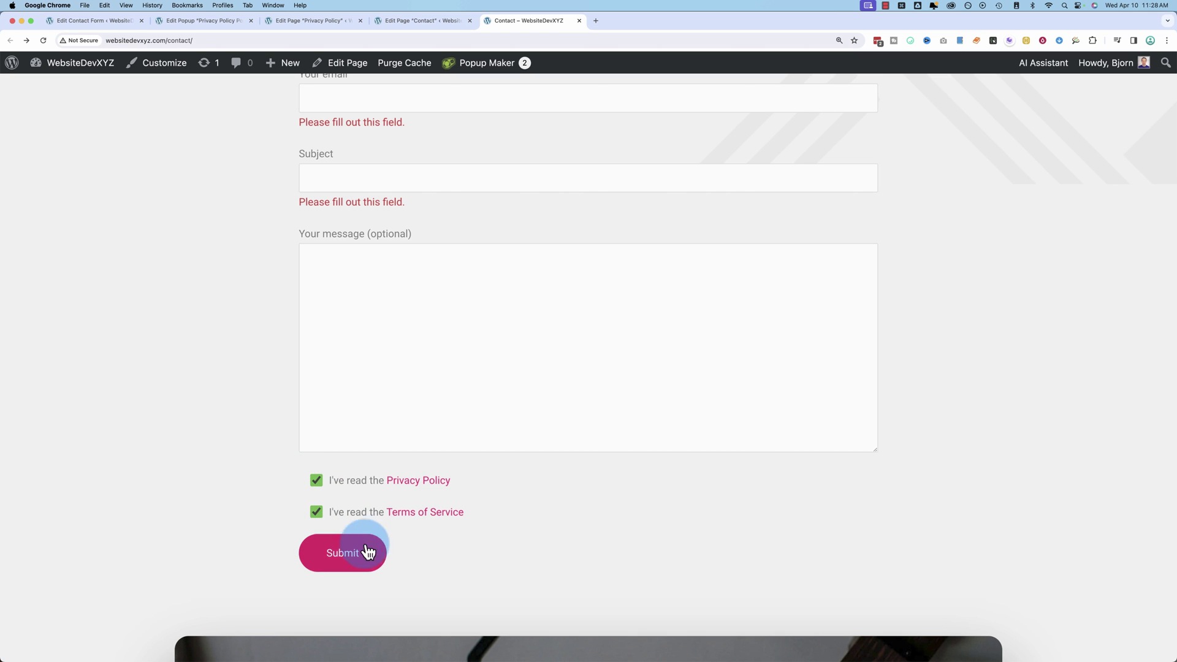
left_click(345, 553)
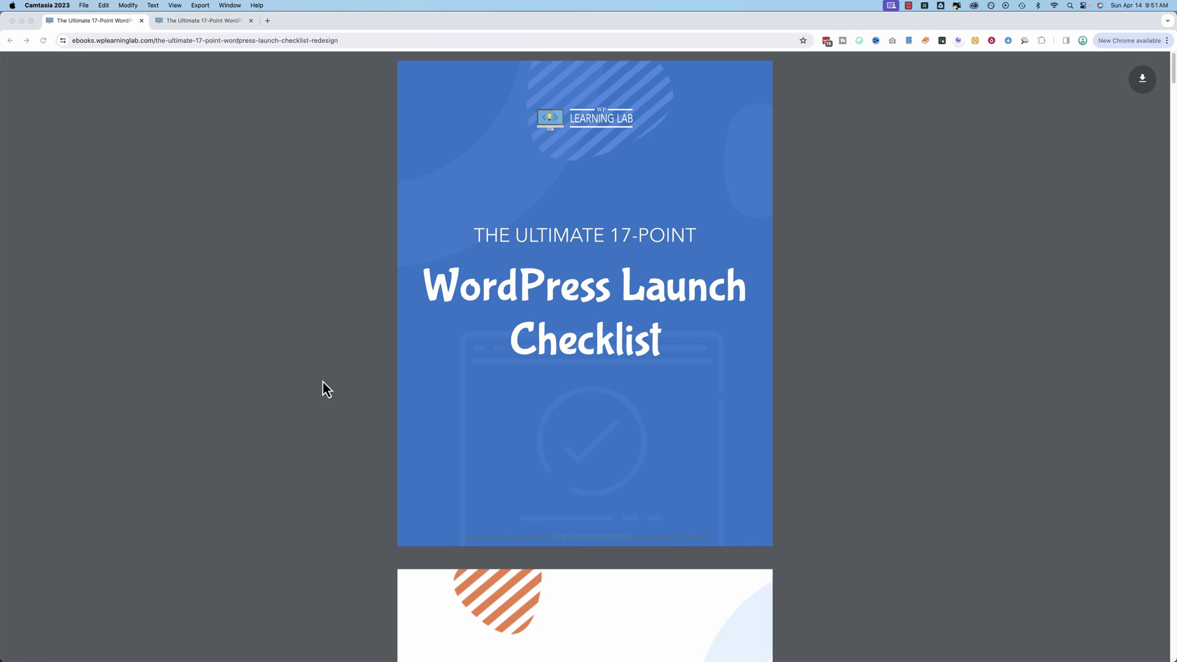
Scroll down through the redesigned WordPress Launch Checklist ebook.
scroll(353, 374, "down", 15)
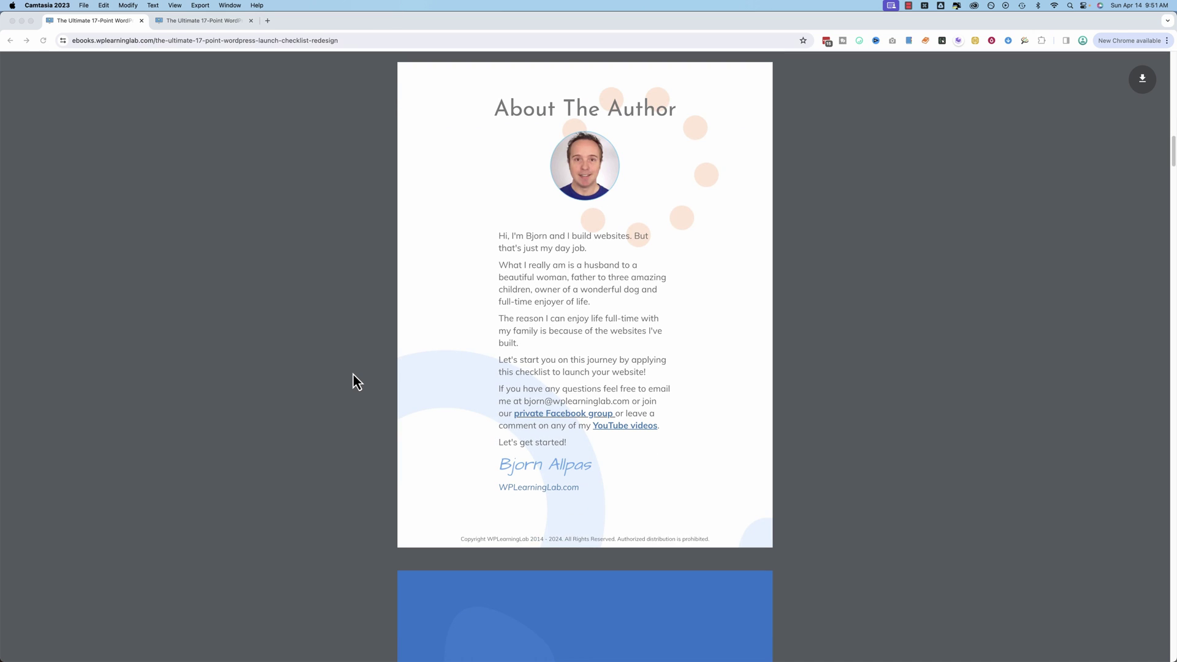
scroll(353, 375, "down", 10)
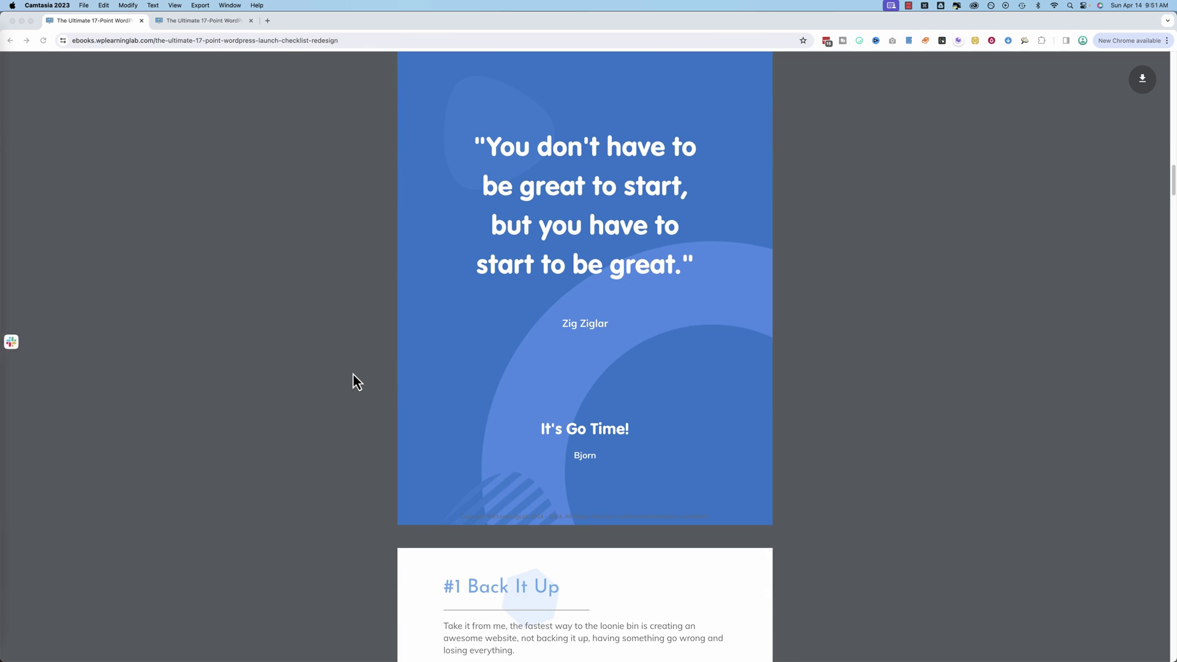
scroll(353, 374, "down", 10)
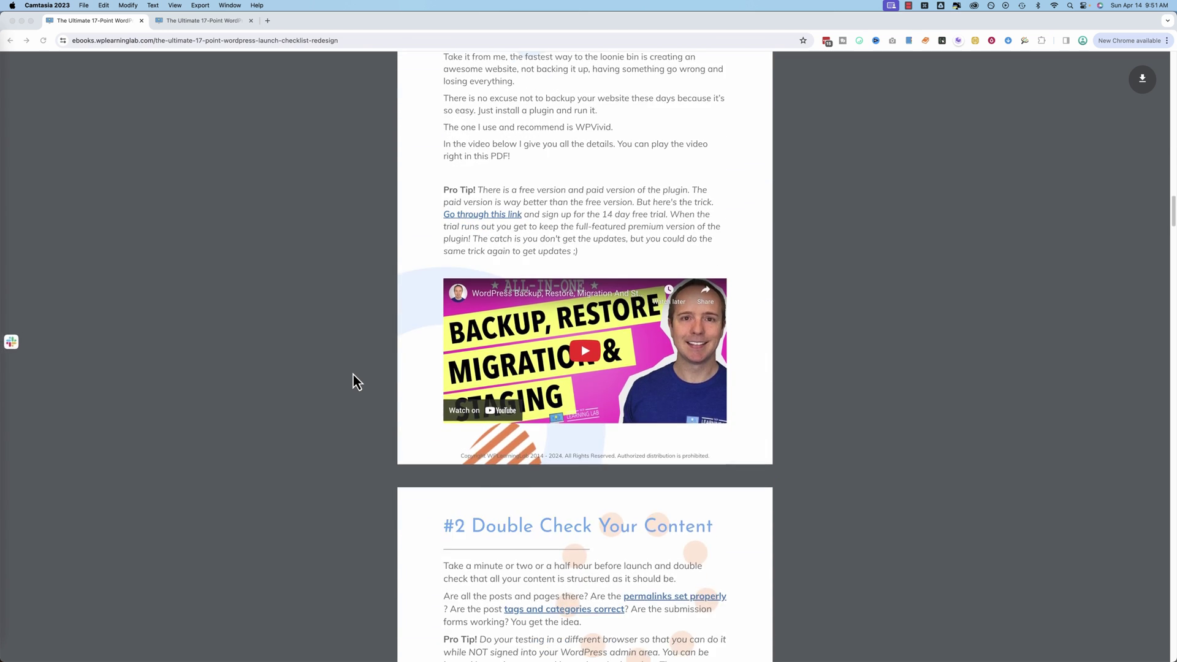
scroll(353, 374, "down", 10)
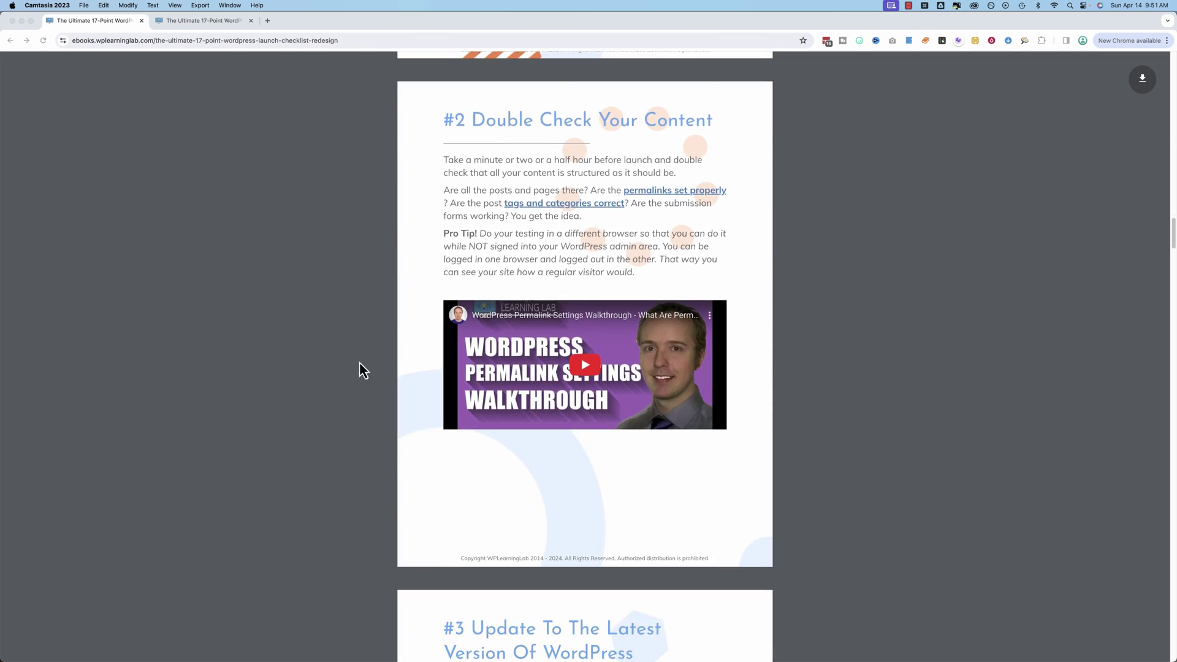
scroll(363, 393, "down", 8)
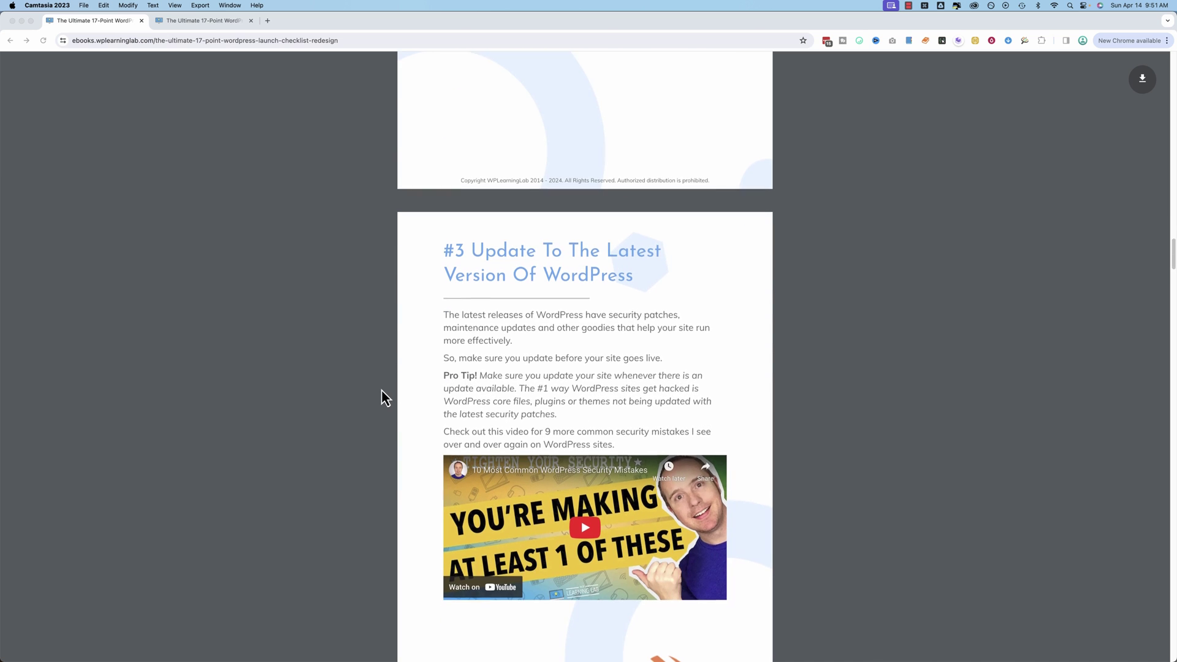
scroll(381, 397, "down", 4)
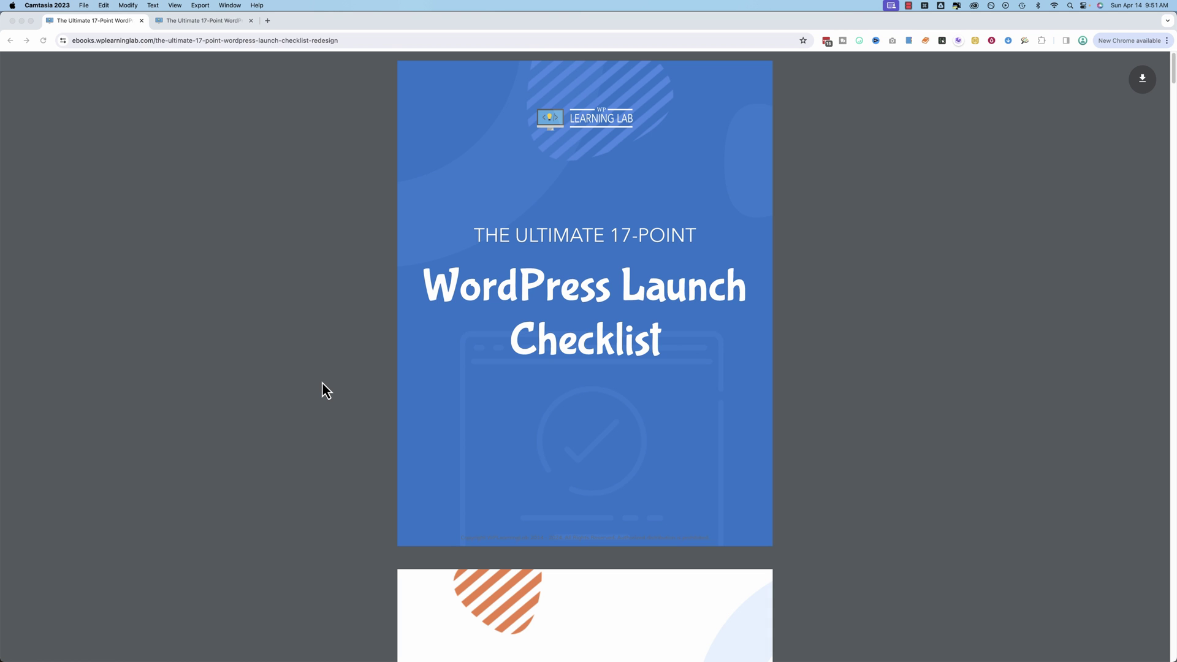
scroll(350, 375, "down", 15)
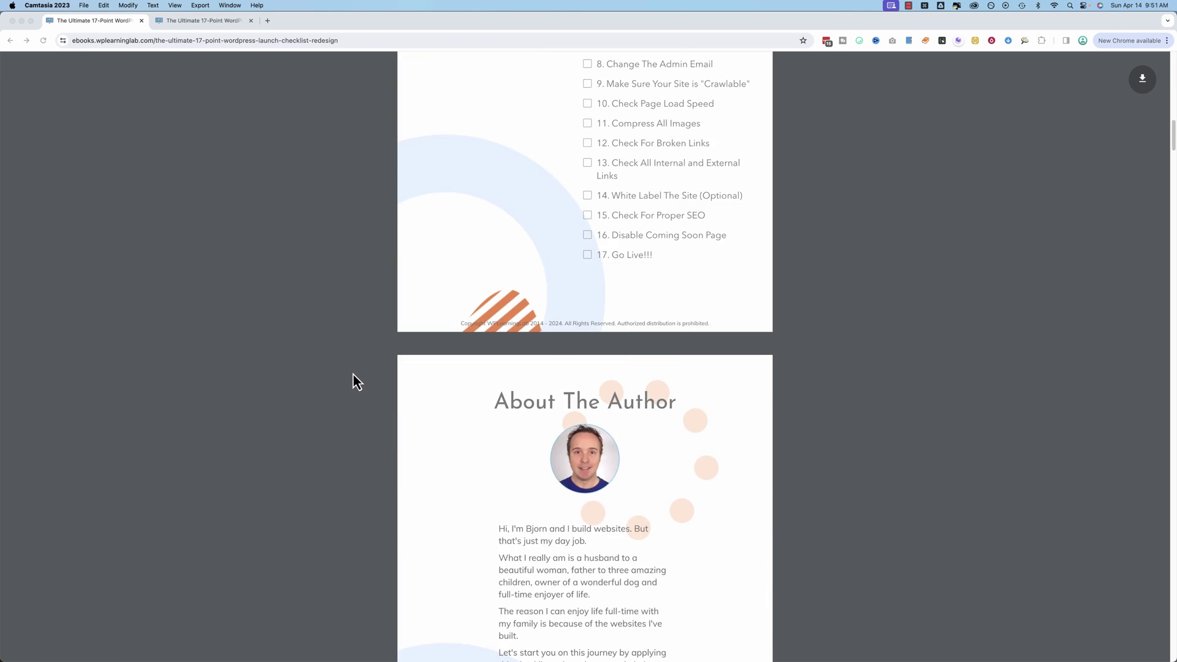
scroll(353, 374, "down", 9)
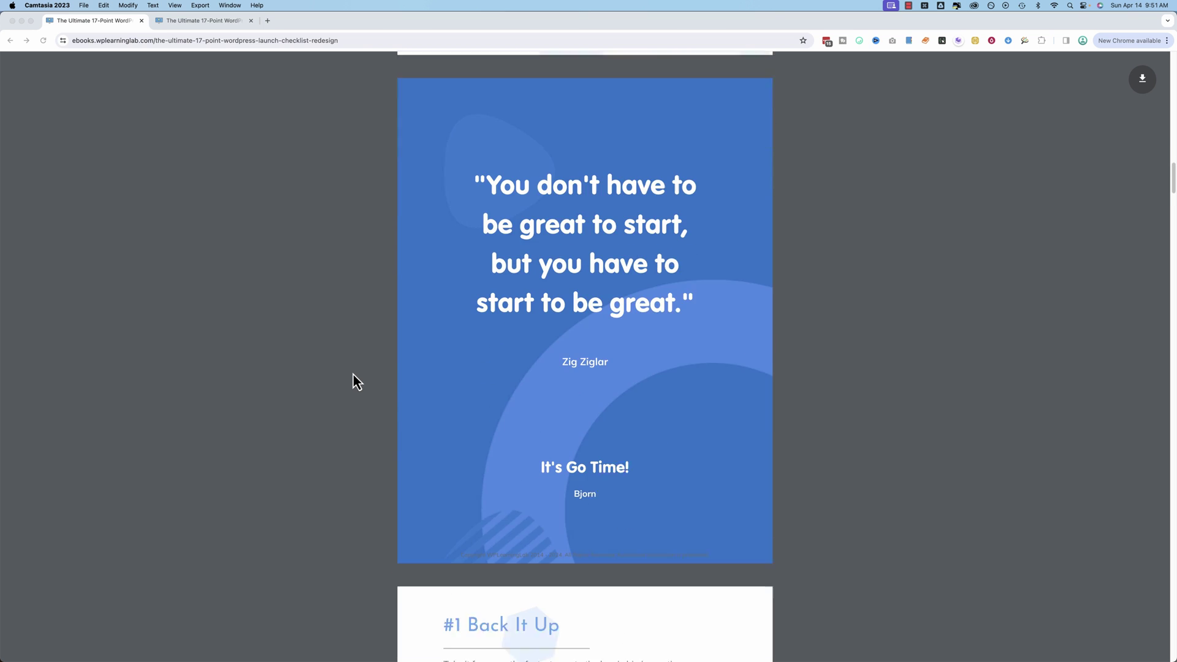
scroll(353, 374, "down", 8)
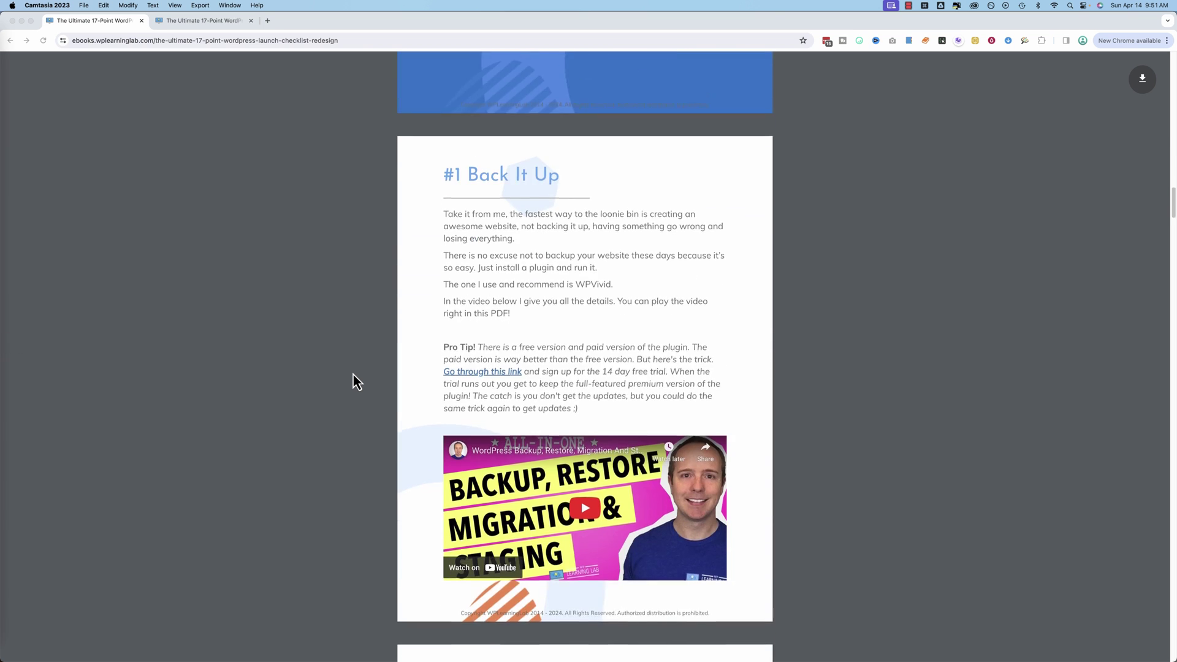
scroll(353, 375, "down", 8)
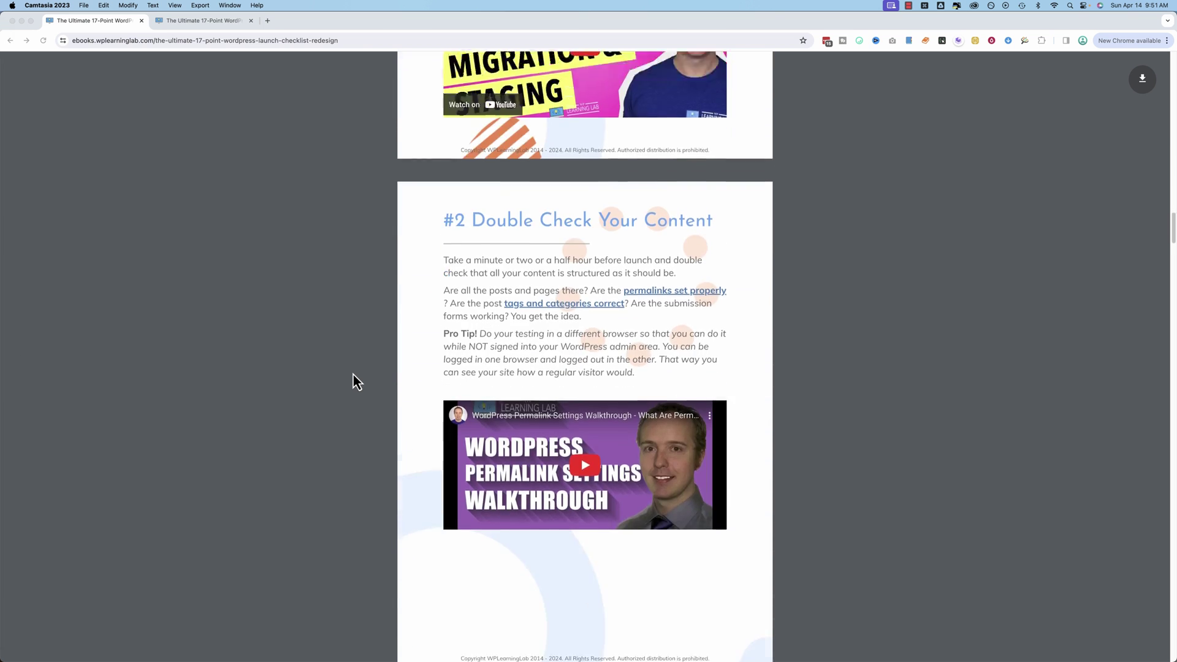
scroll(374, 391, "down", 8)
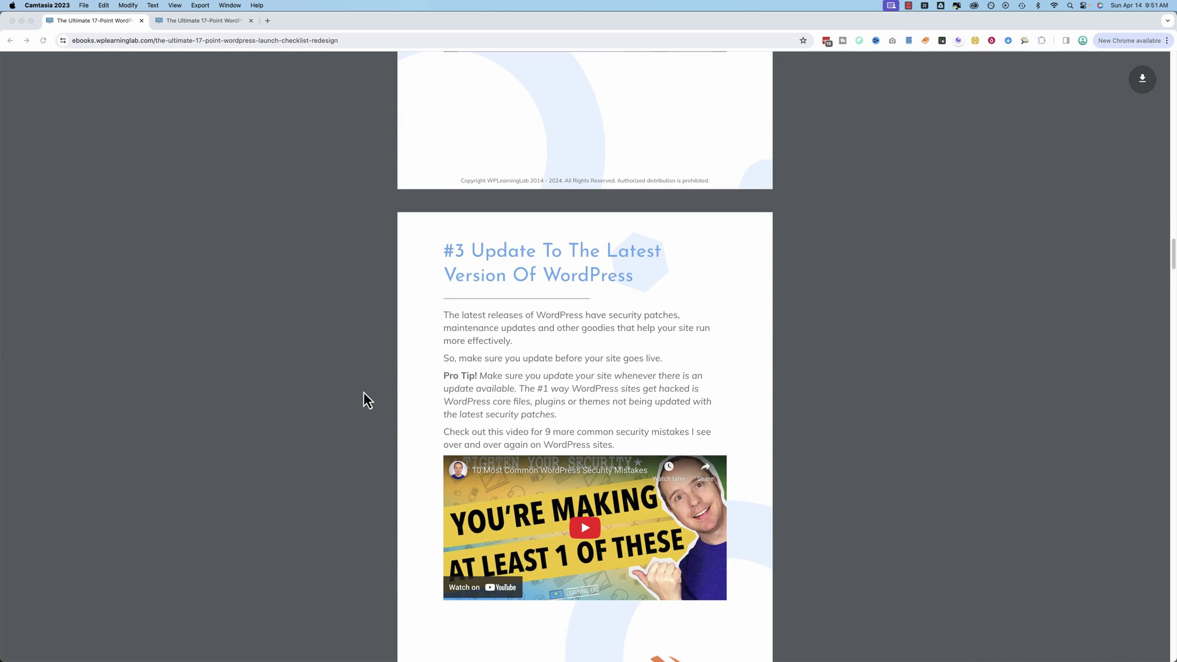
scroll(384, 396, "down", 8)
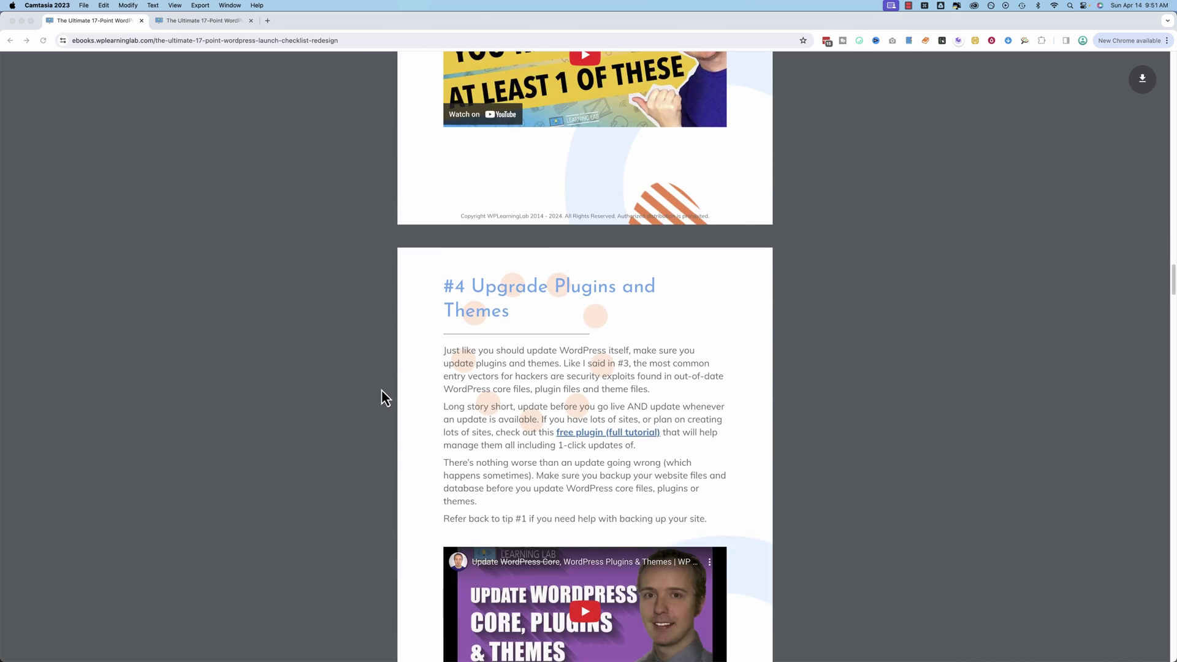
scroll(381, 391, "down", 8)
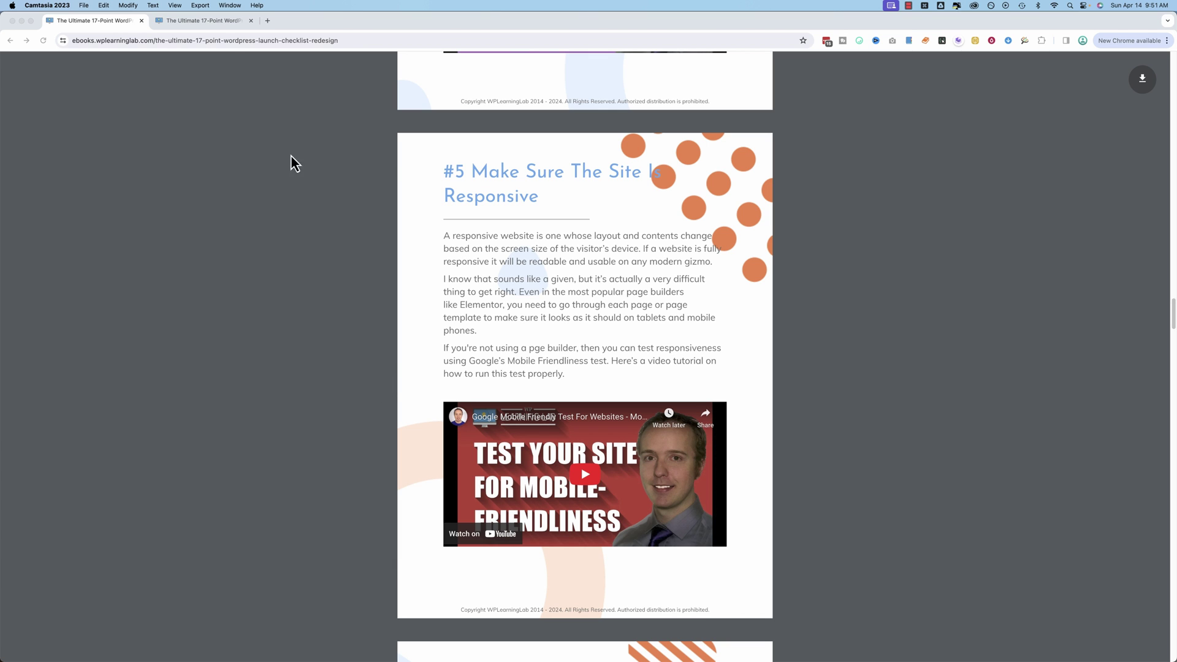
Compare with the print-friendly checklist, then return to the redesigned ebook at section #5.
left_click(226, 24)
scroll(354, 418, "down", 5)
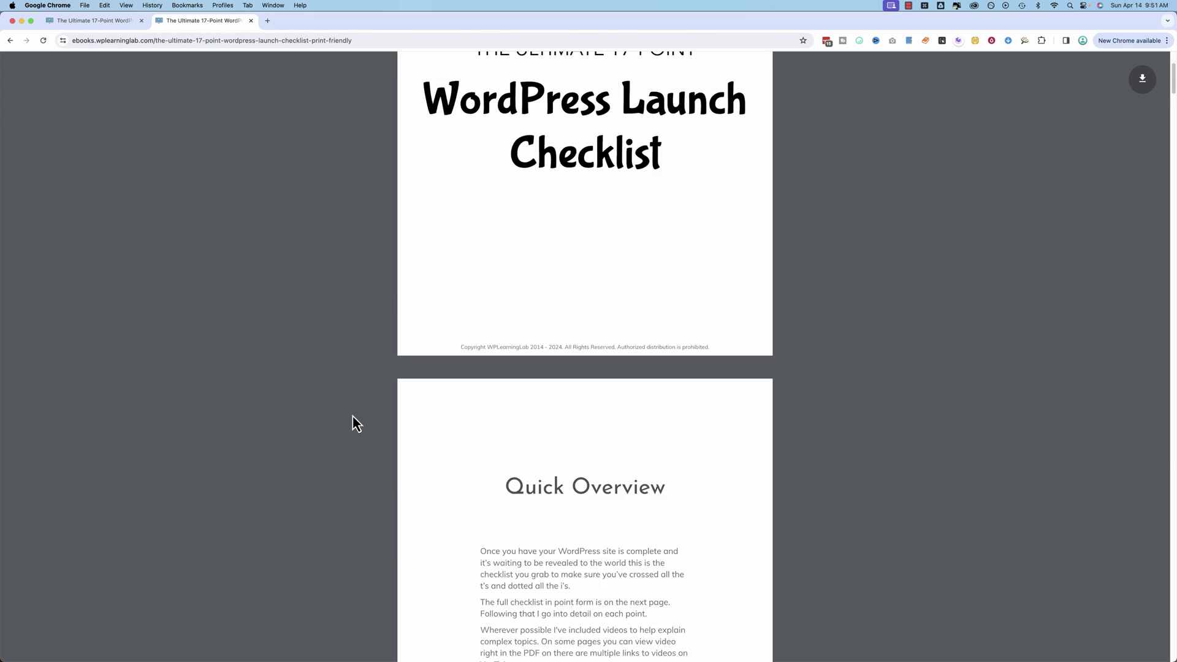
scroll(313, 261, "down", 5)
key("ctrl+shift+Tab")
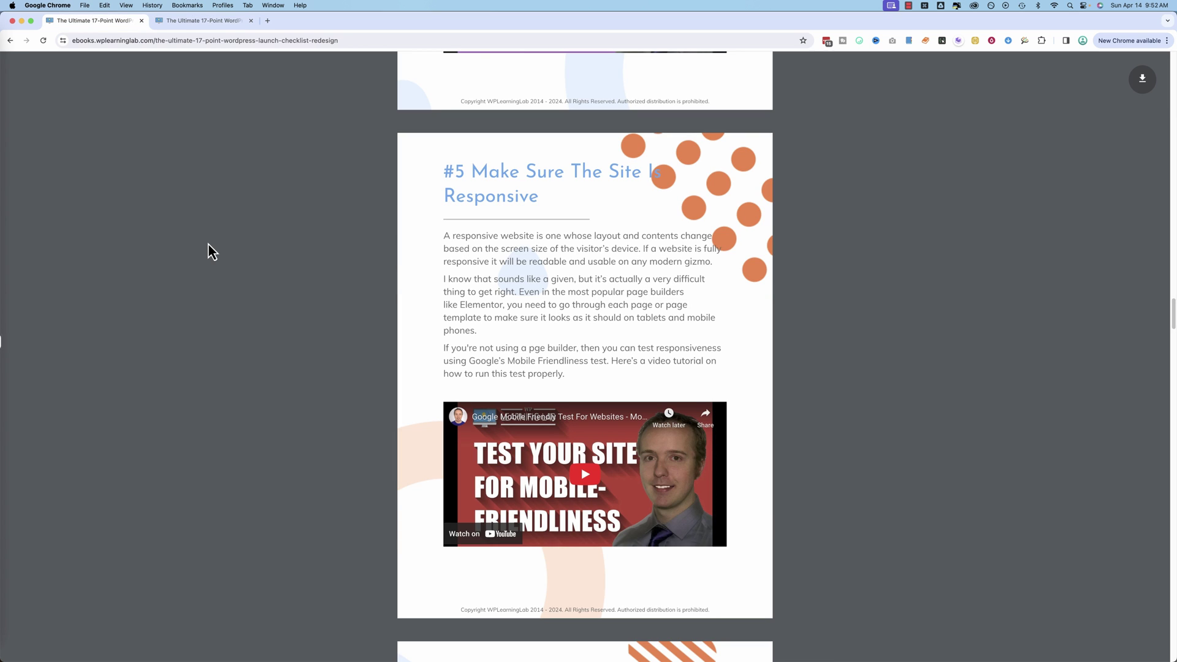
scroll(247, 294, "up", 8)
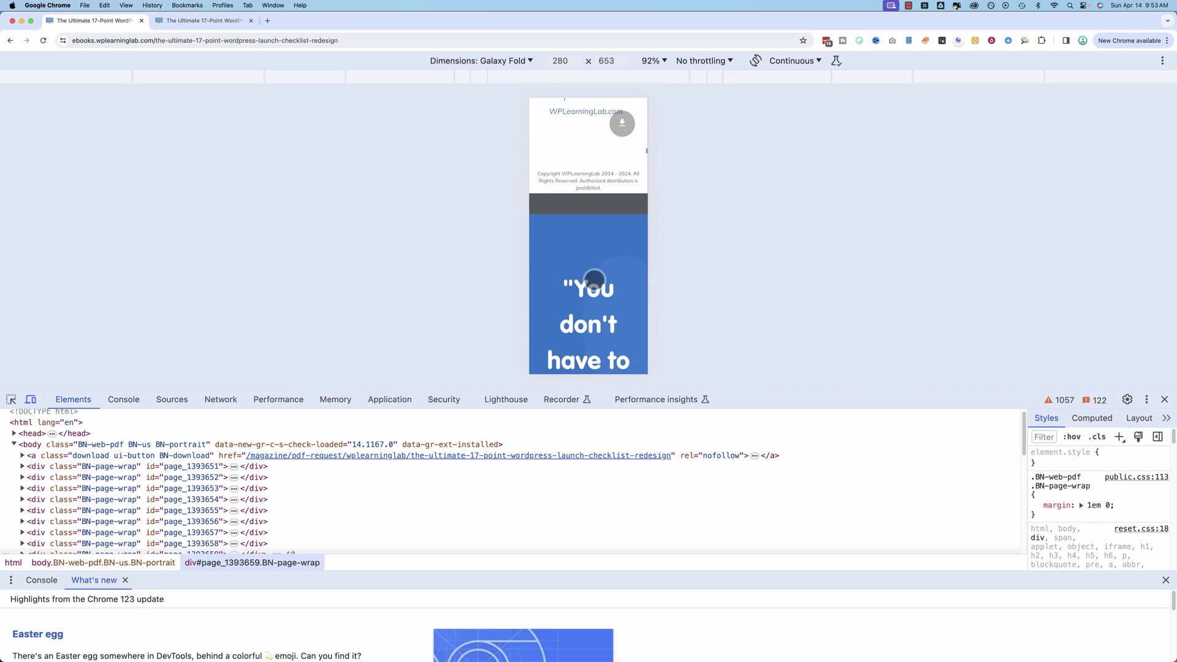
scroll(594, 279, "down", 10)
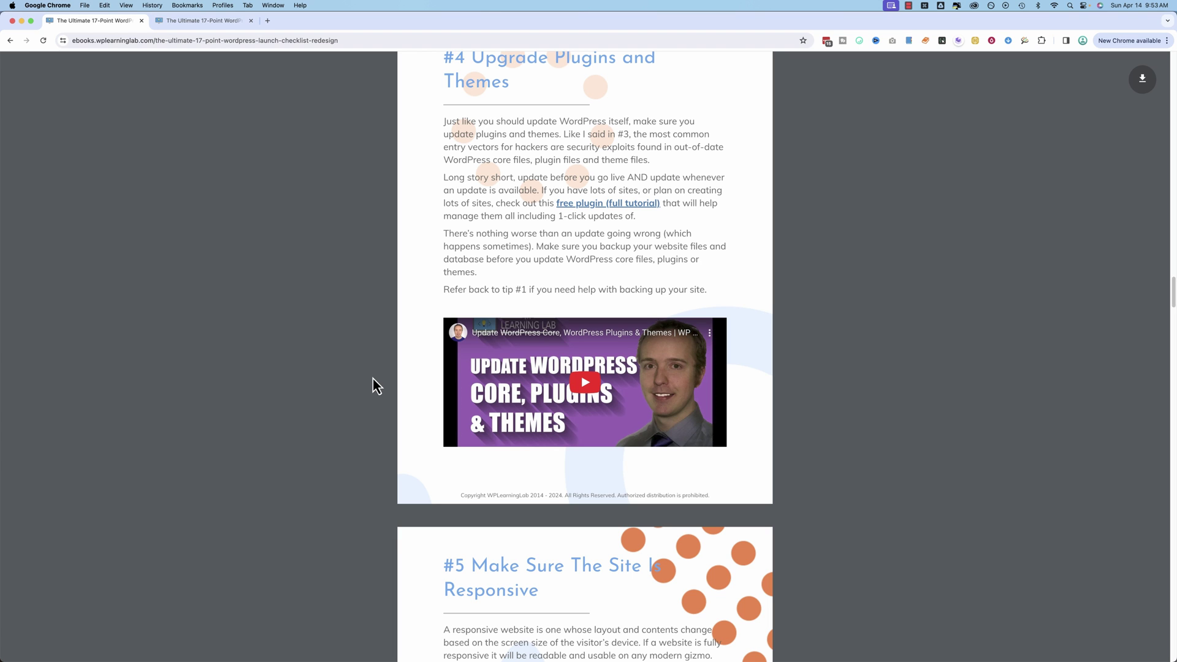
Scroll the redesigned checklist ebook back up to section #1.
scroll(409, 244, "up", 5)
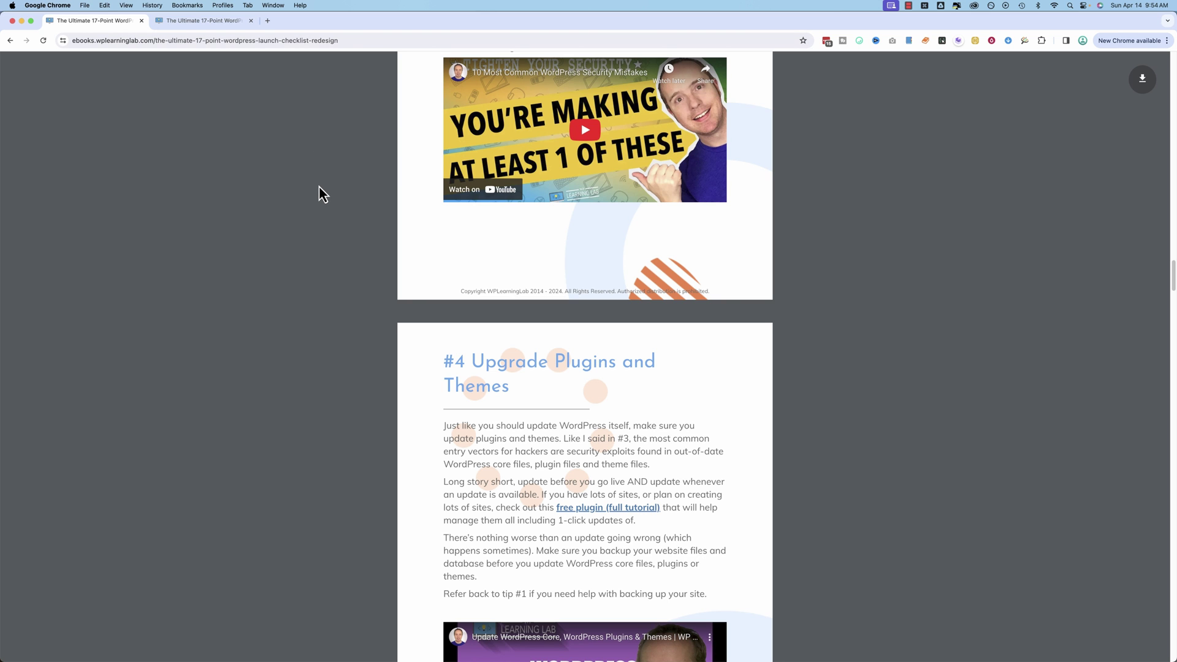
scroll(323, 191, "up", 10)
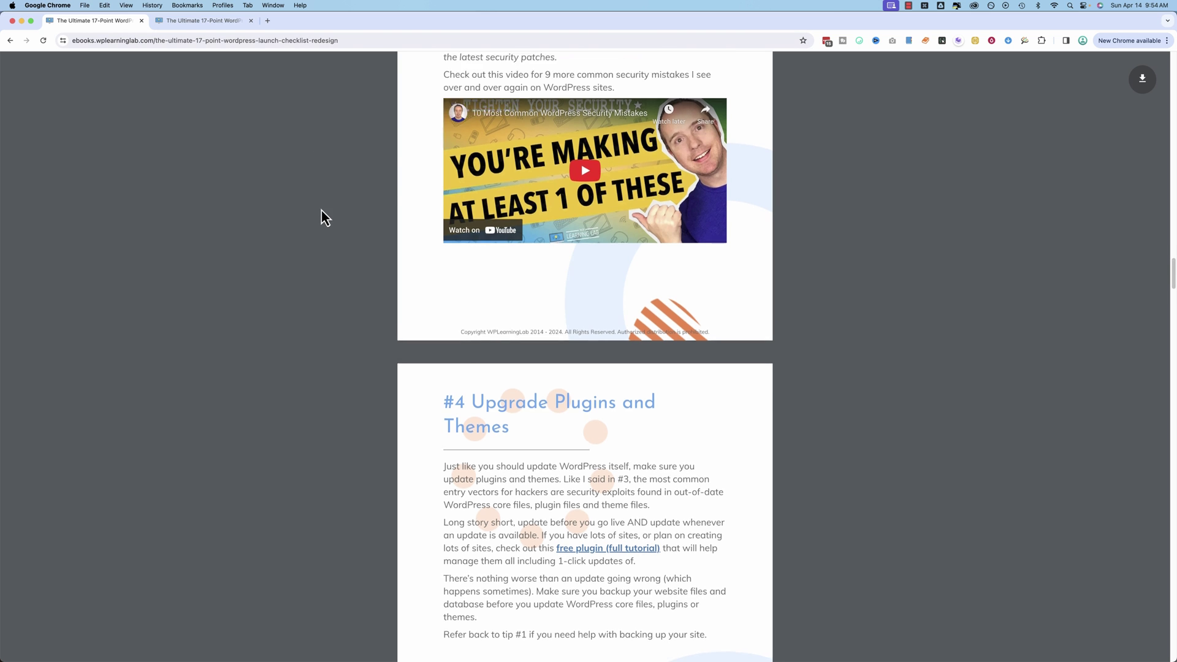
scroll(323, 225, "up", 3)
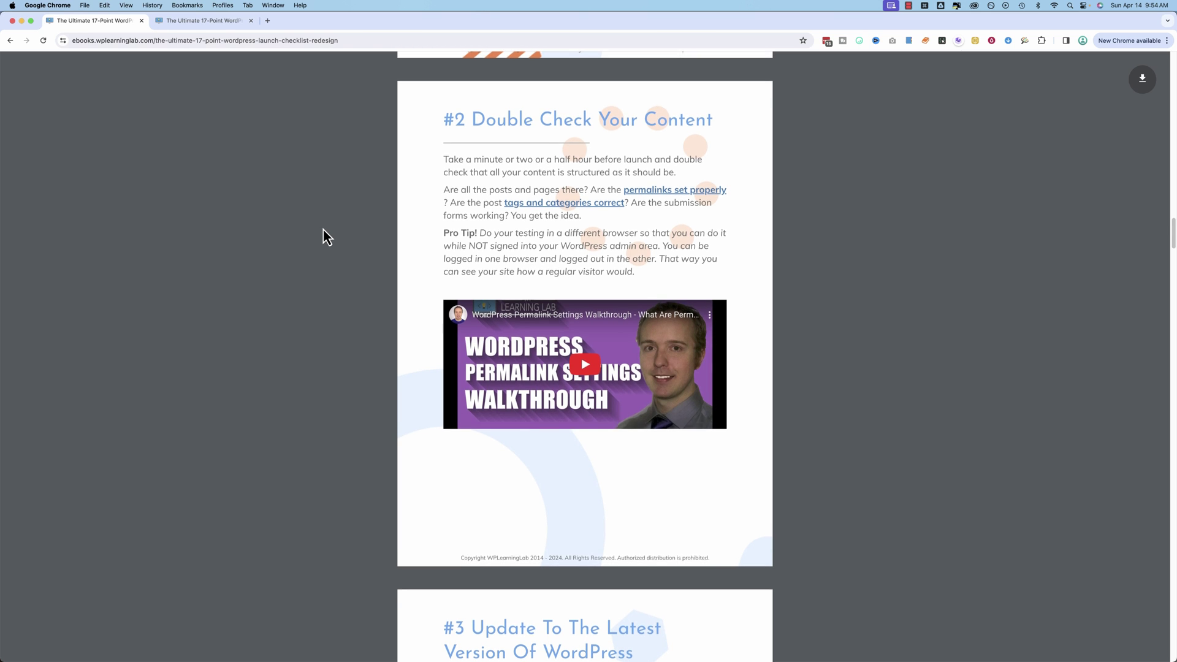
scroll(322, 230, "up", 6)
scroll(323, 230, "up", 3)
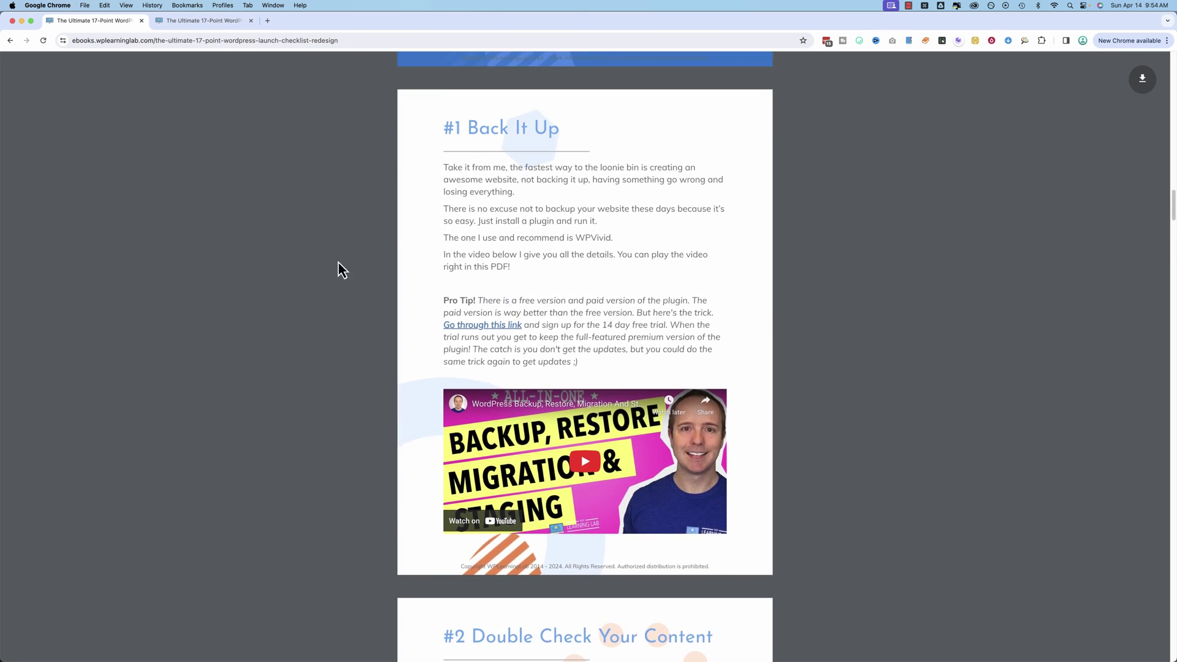
scroll(336, 268, "down", 10)
scroll(360, 312, "up", 2)
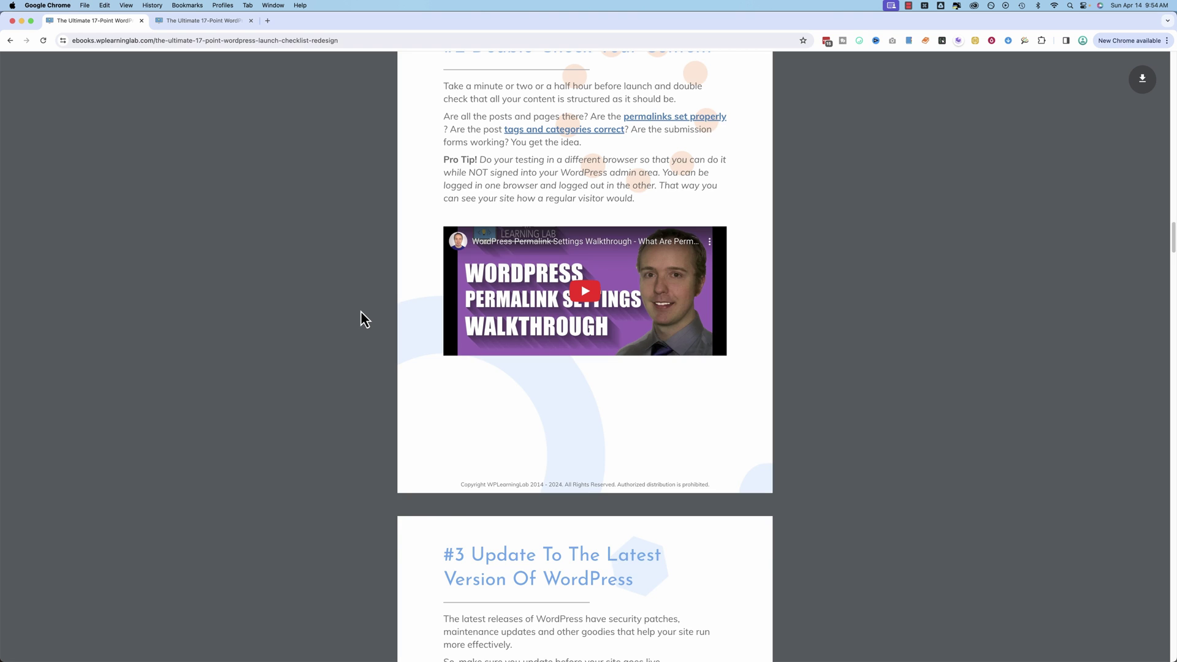
Scroll down through the sections to #12 and #13 Check All Internal & External Links.
scroll(360, 312, "down", 5)
scroll(360, 310, "down", 13)
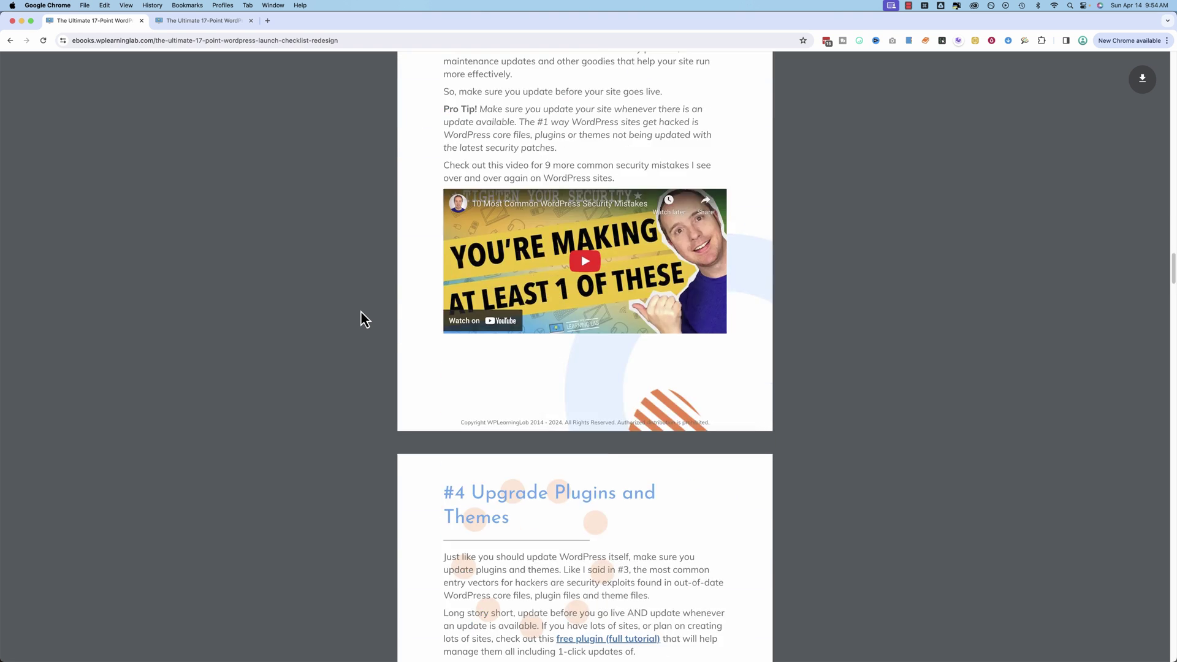
scroll(360, 311, "down", 12)
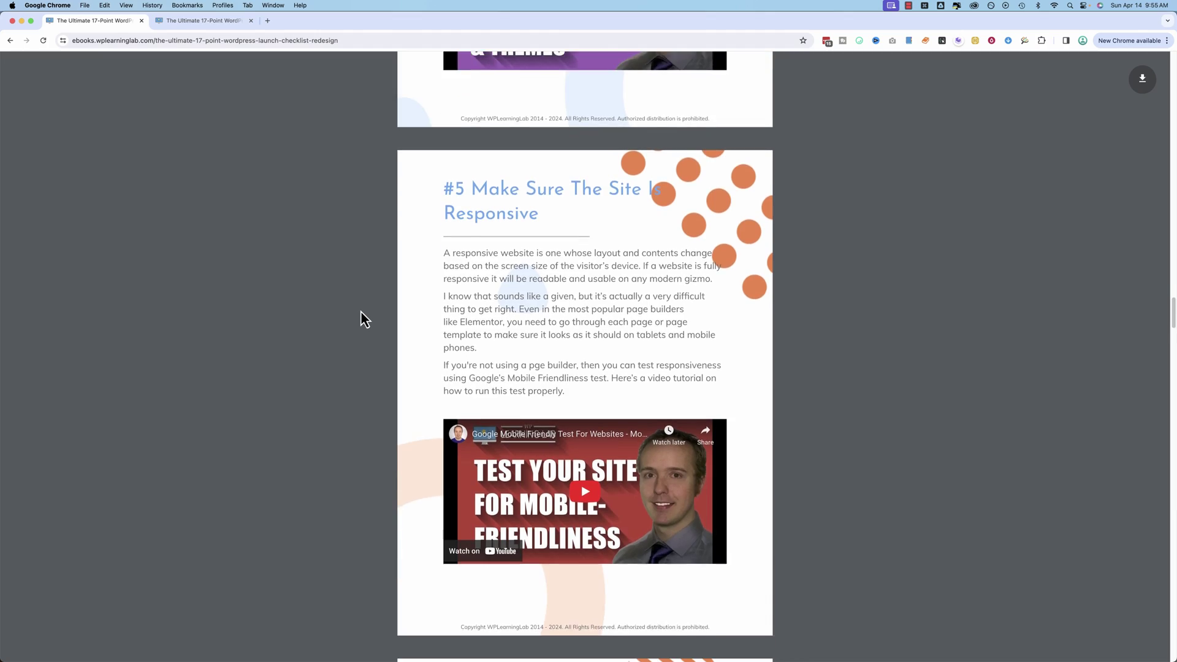
scroll(361, 312, "down", 8)
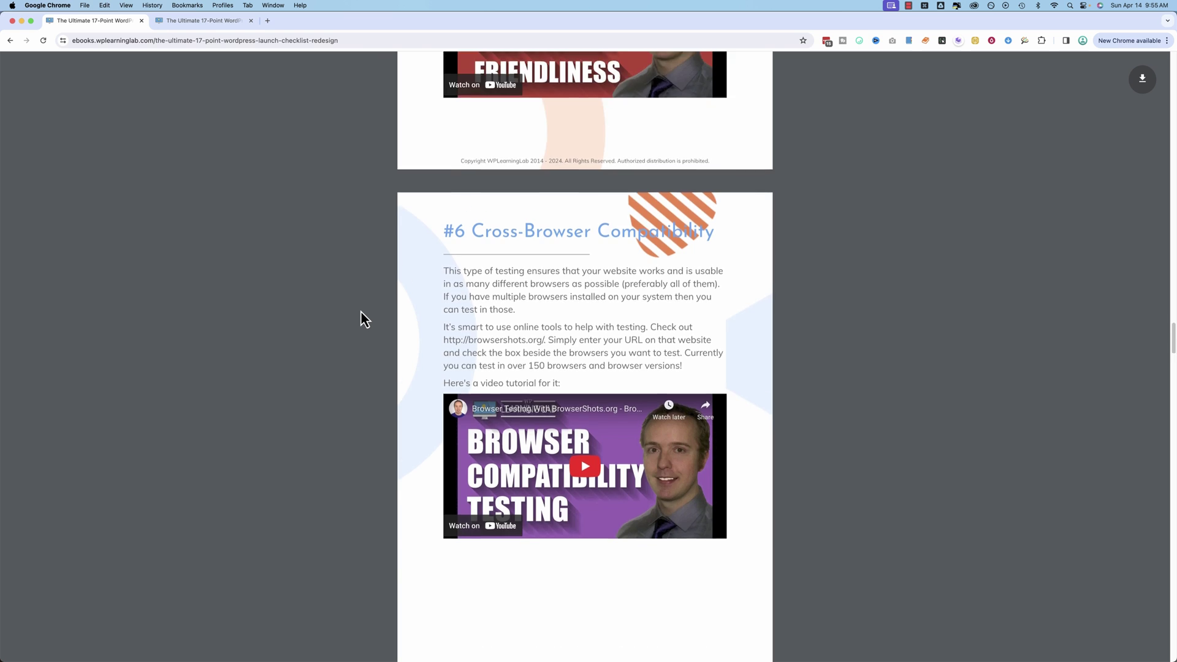
scroll(361, 311, "down", 5)
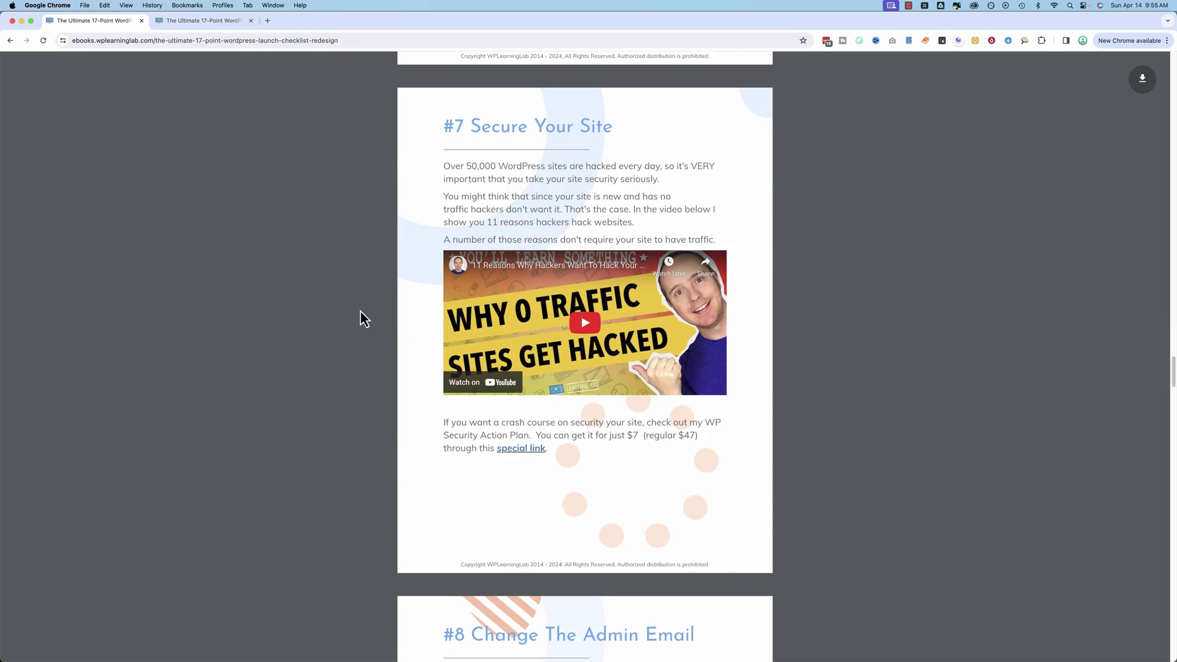
scroll(361, 310, "down", 10)
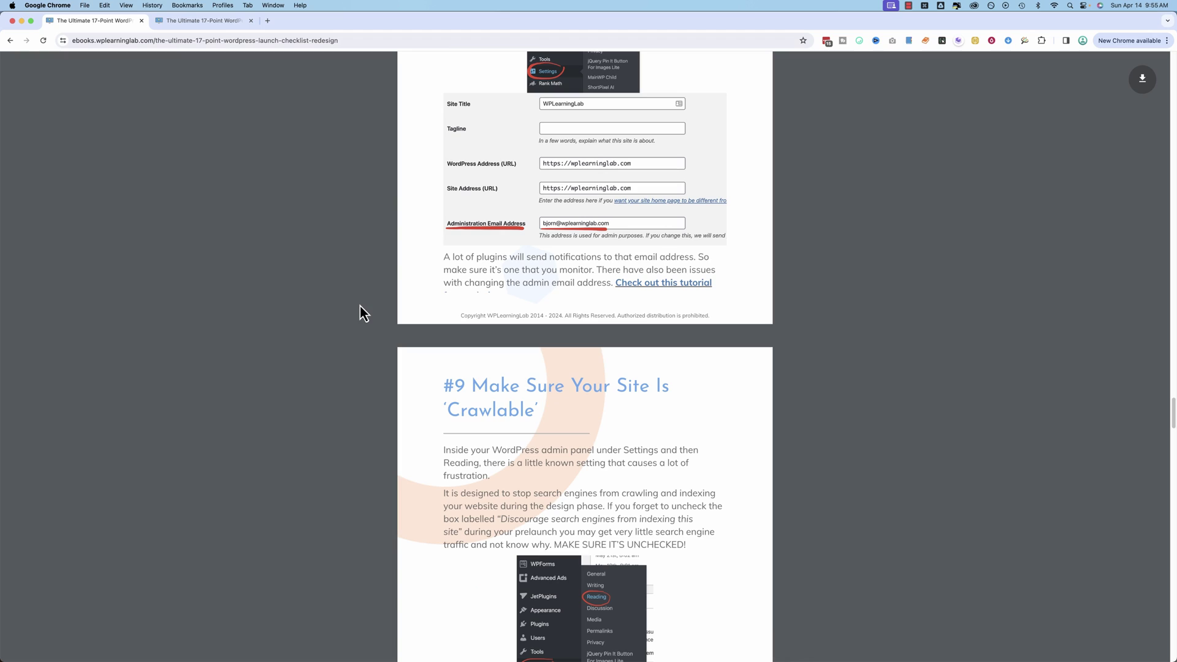
scroll(362, 313, "down", 4)
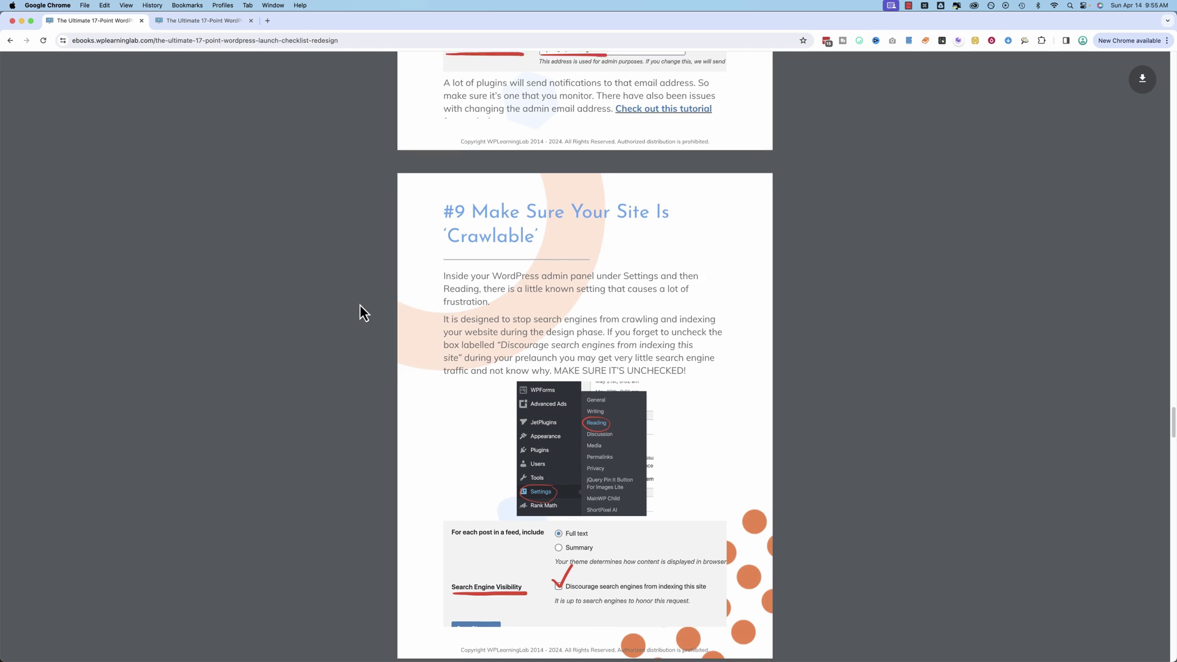
scroll(360, 312, "down", 2)
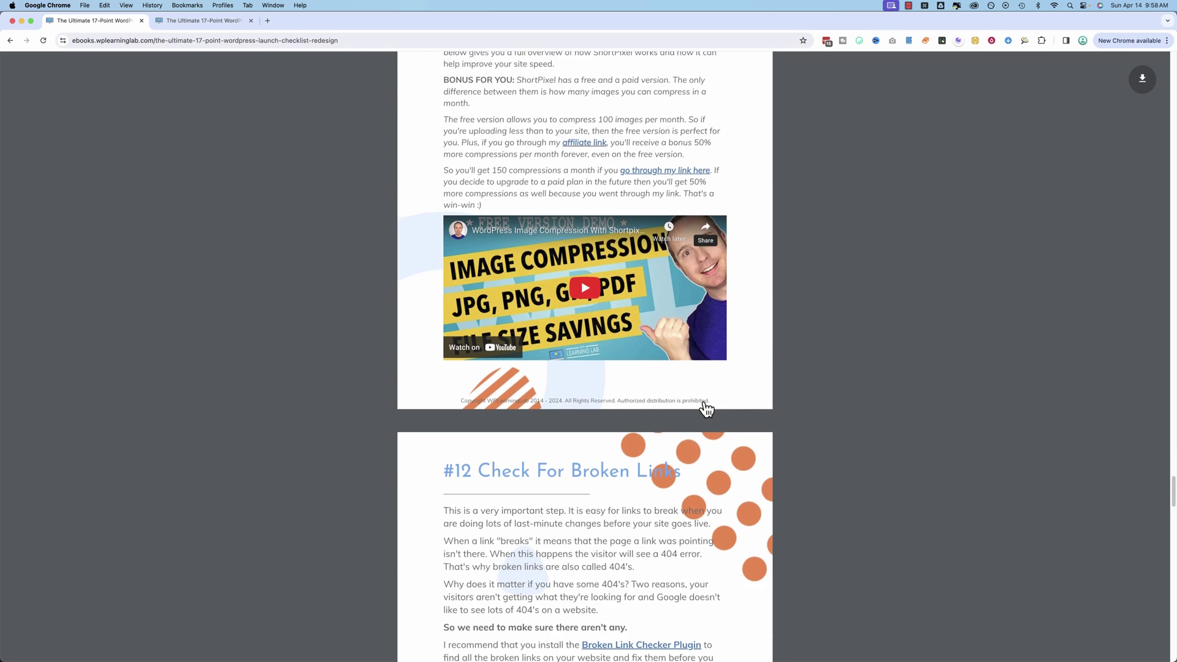
scroll(705, 407, "down", 2)
scroll(705, 408, "down", 1)
scroll(705, 408, "down", 2)
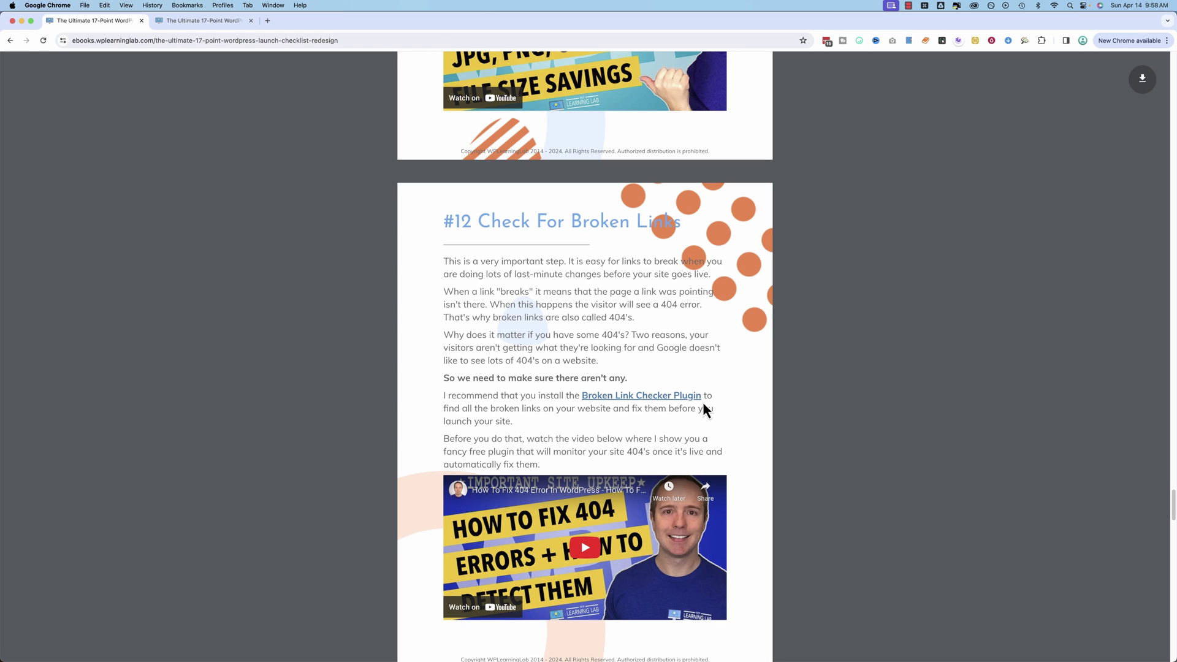
scroll(703, 404, "down", 2)
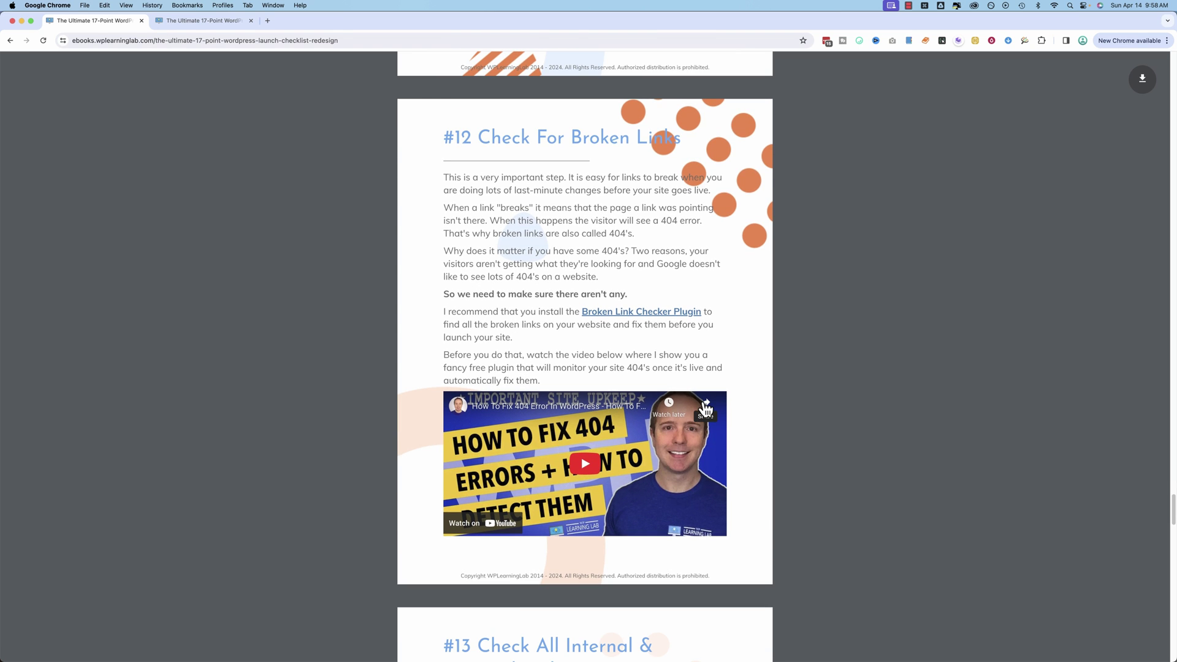
scroll(705, 407, "down", 1)
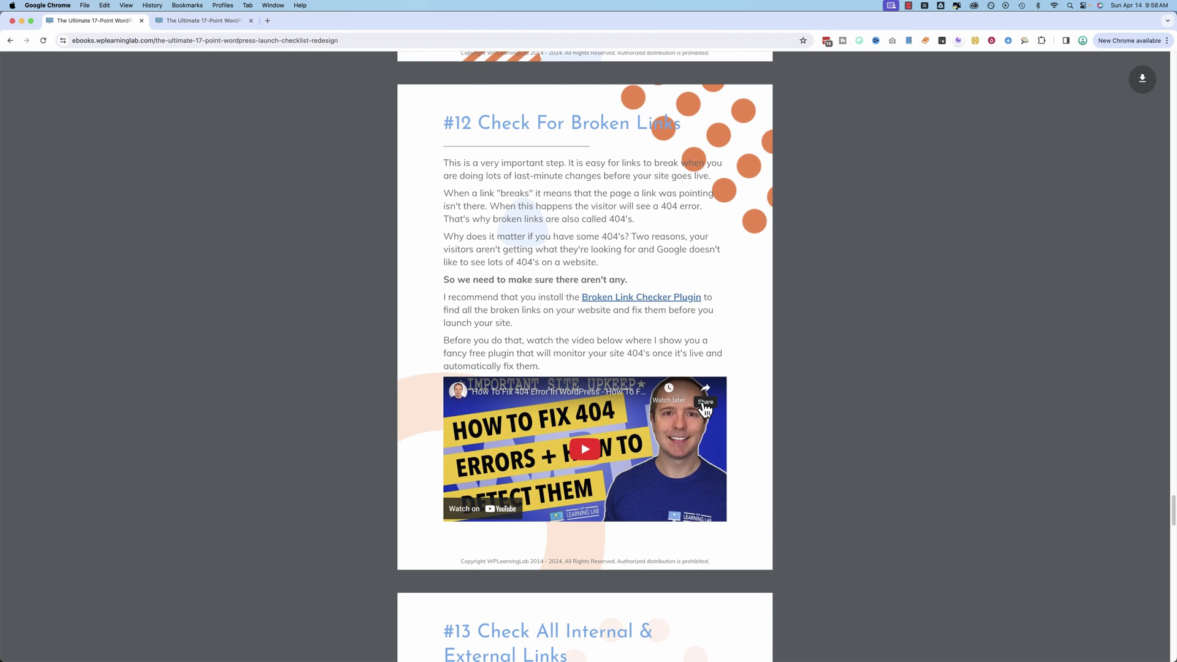
scroll(705, 408, "down", 3)
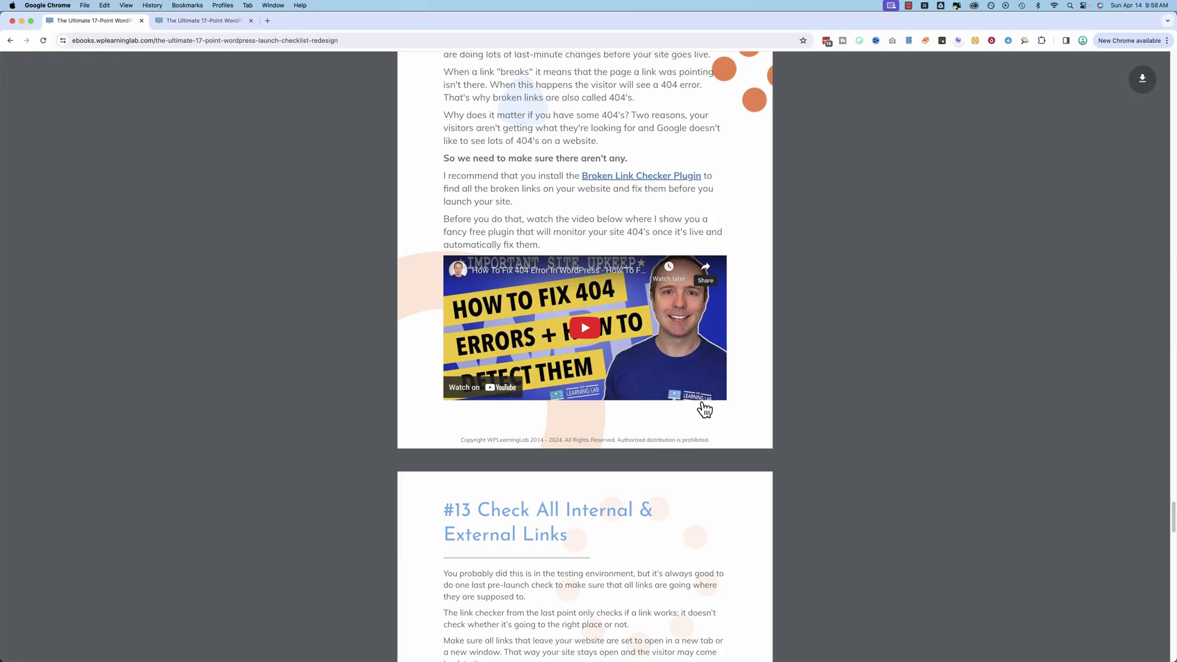